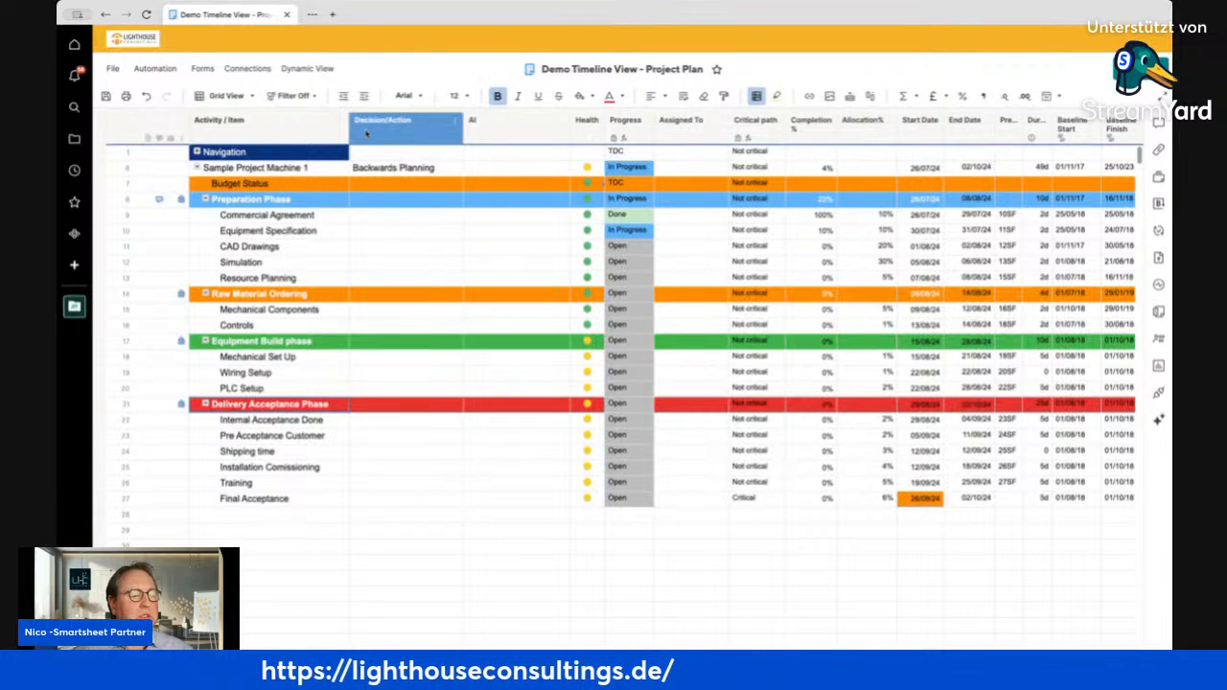
# Examine the project plan's columns from Activity / Item through the End Date and predecessor columns, including the formula behind Progress
pyautogui.click(366, 133)
pyautogui.click(316, 129)
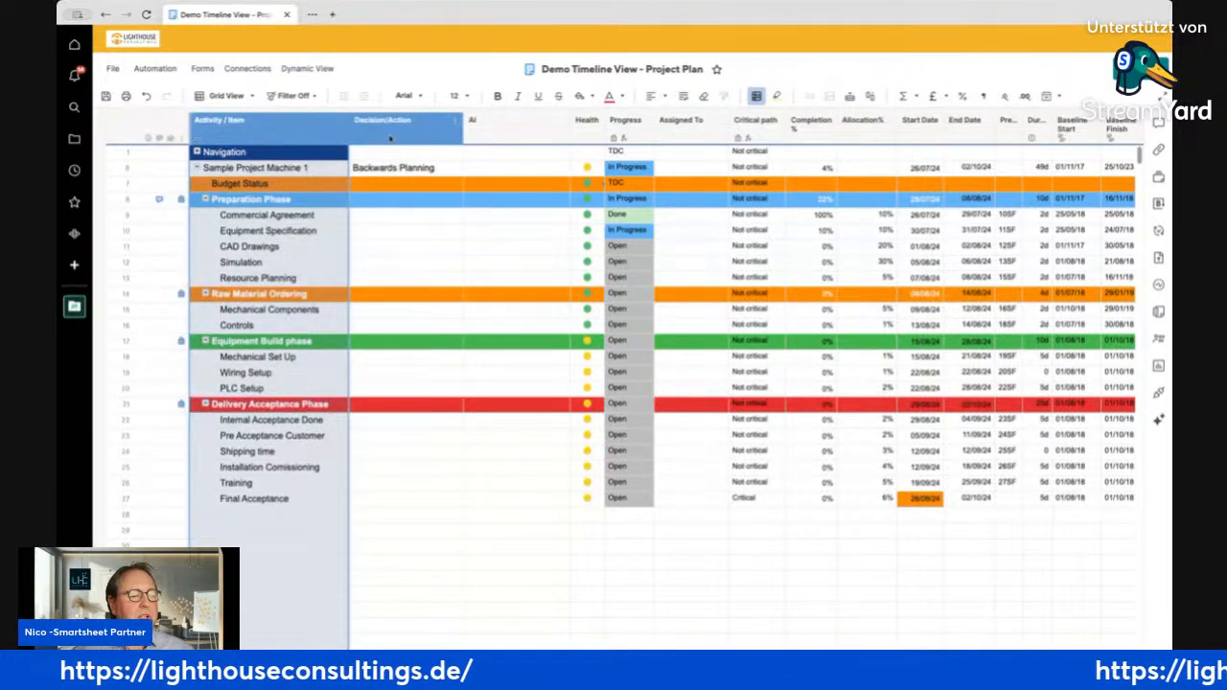
pyautogui.click(390, 138)
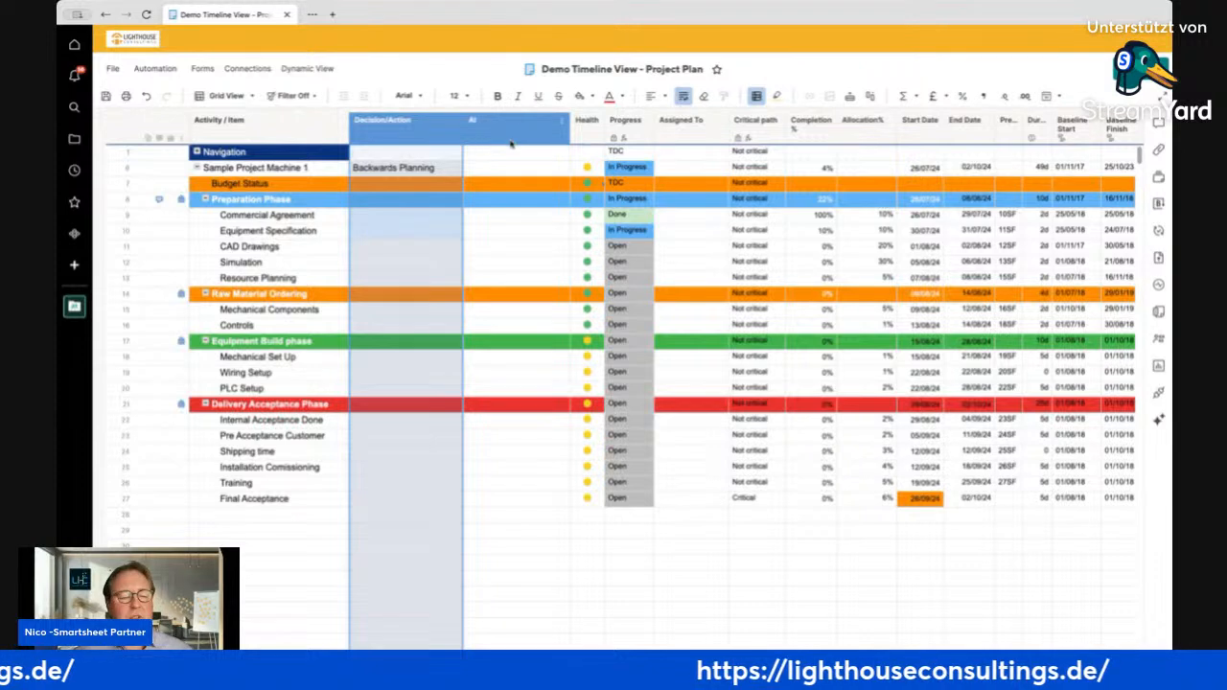
pyautogui.rightClick(580, 127)
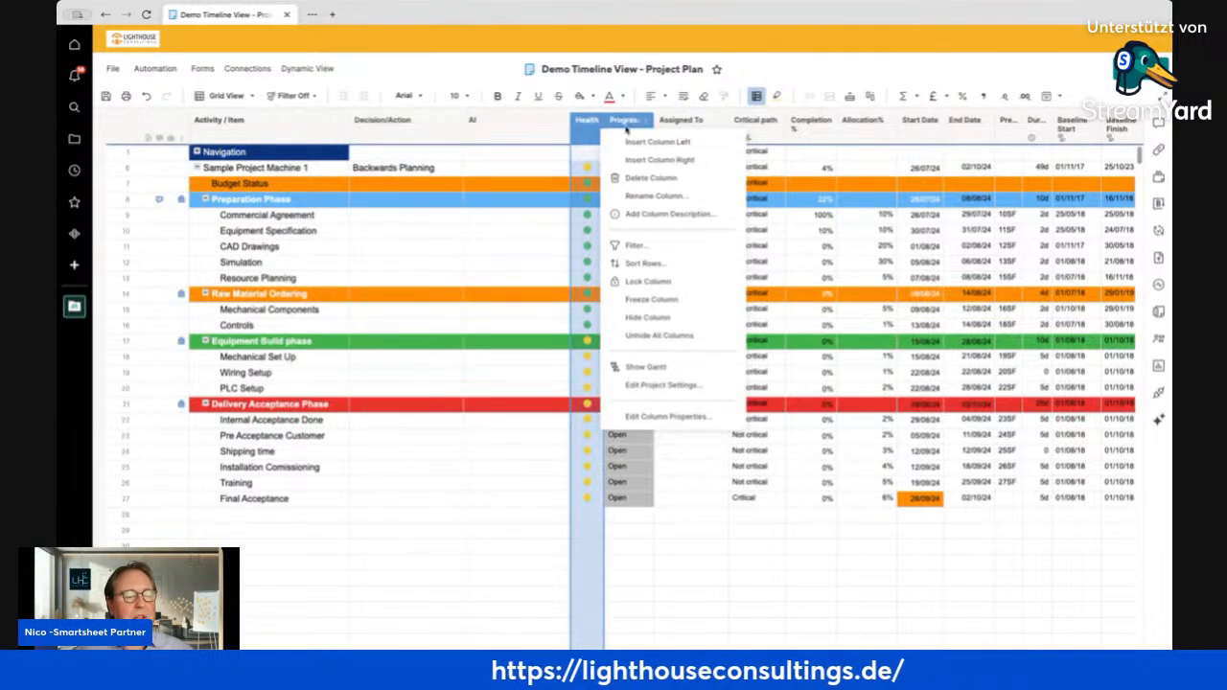
pyautogui.click(624, 123)
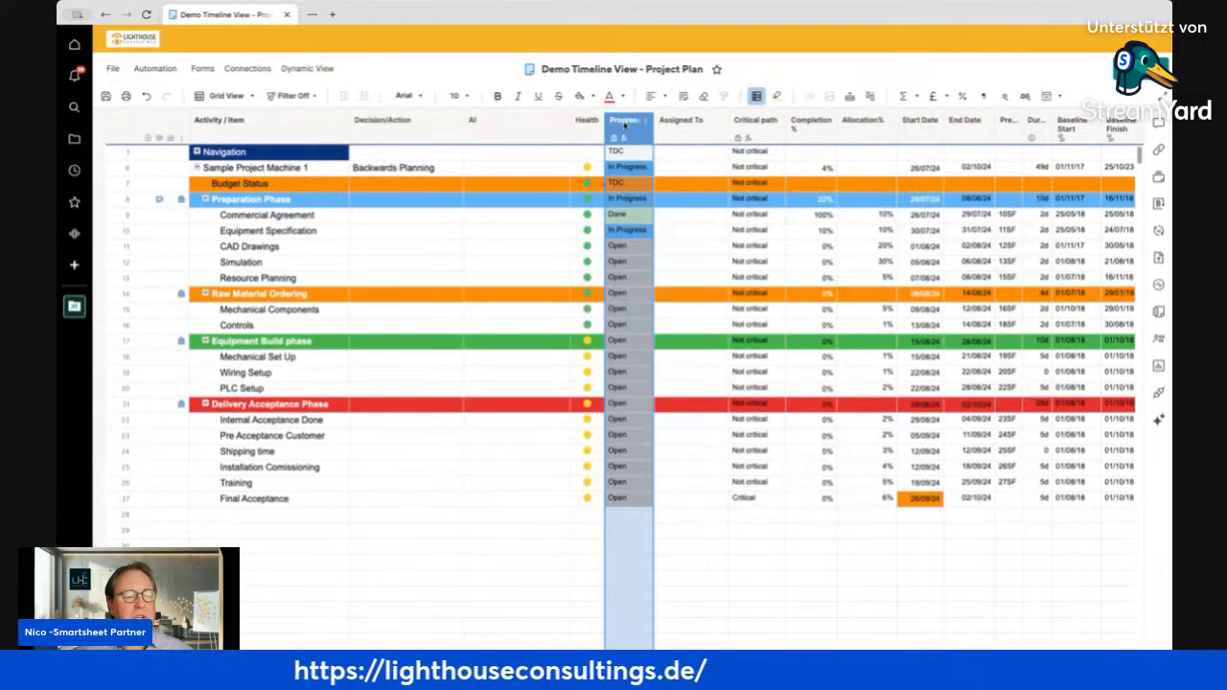
pyautogui.click(633, 252)
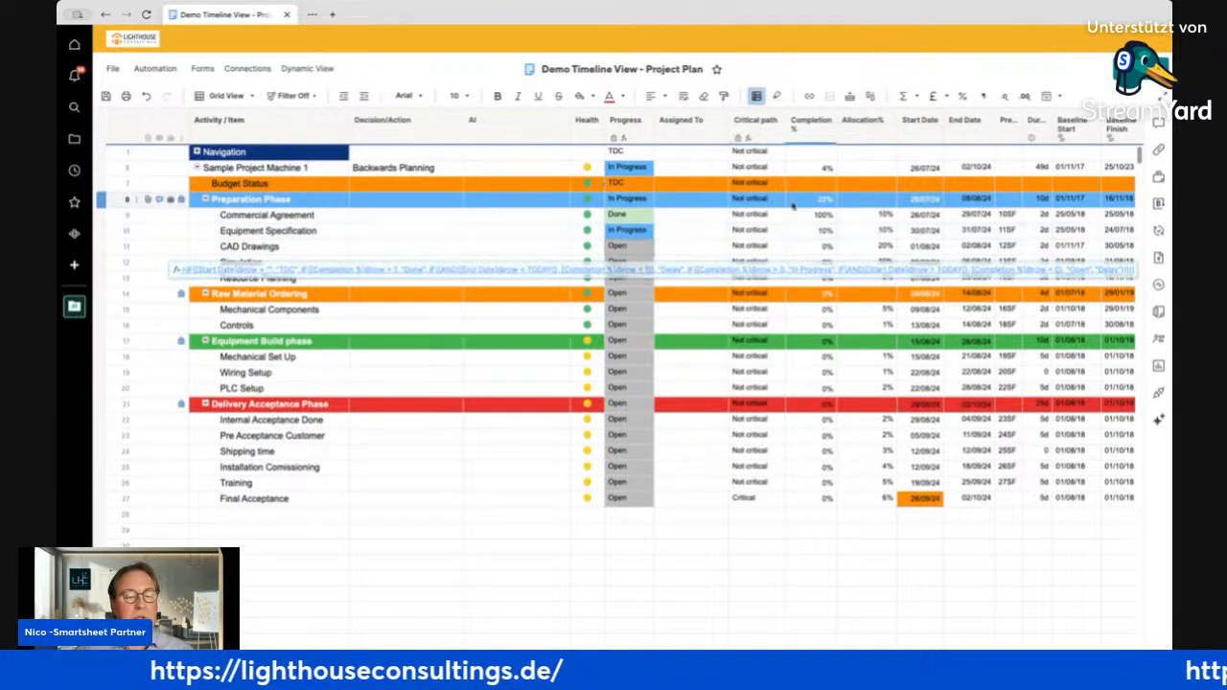
pyautogui.click(818, 137)
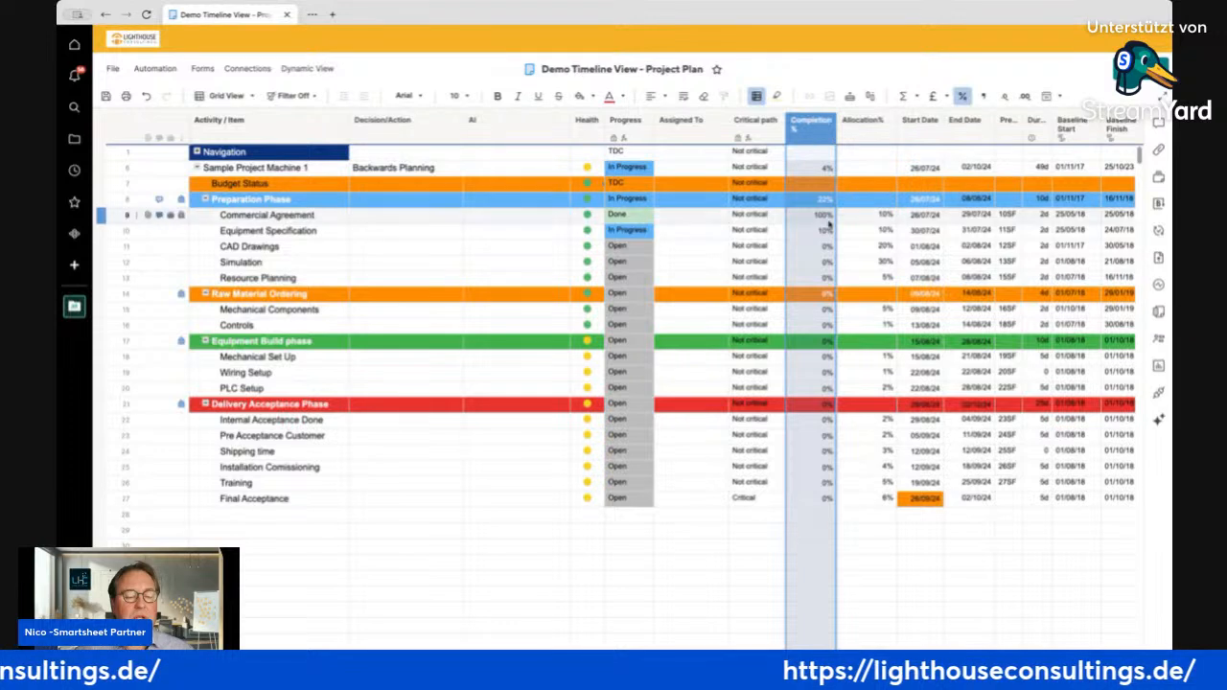
pyautogui.click(863, 131)
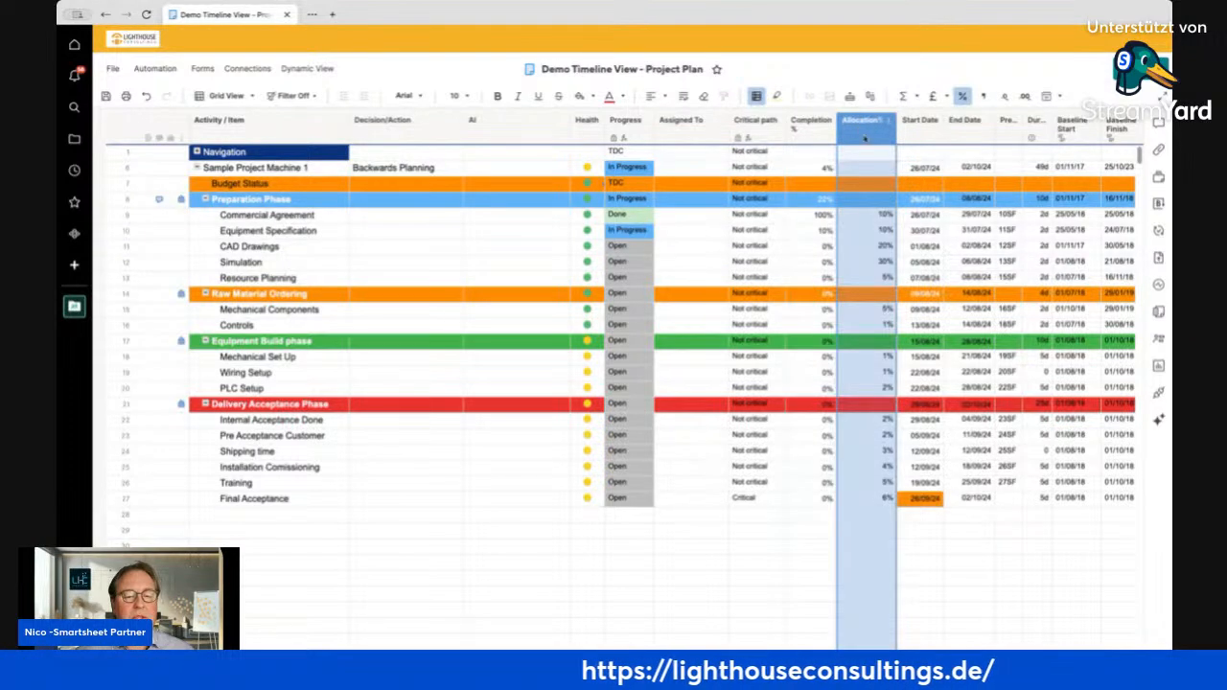
pyautogui.click(921, 132)
pyautogui.click(966, 129)
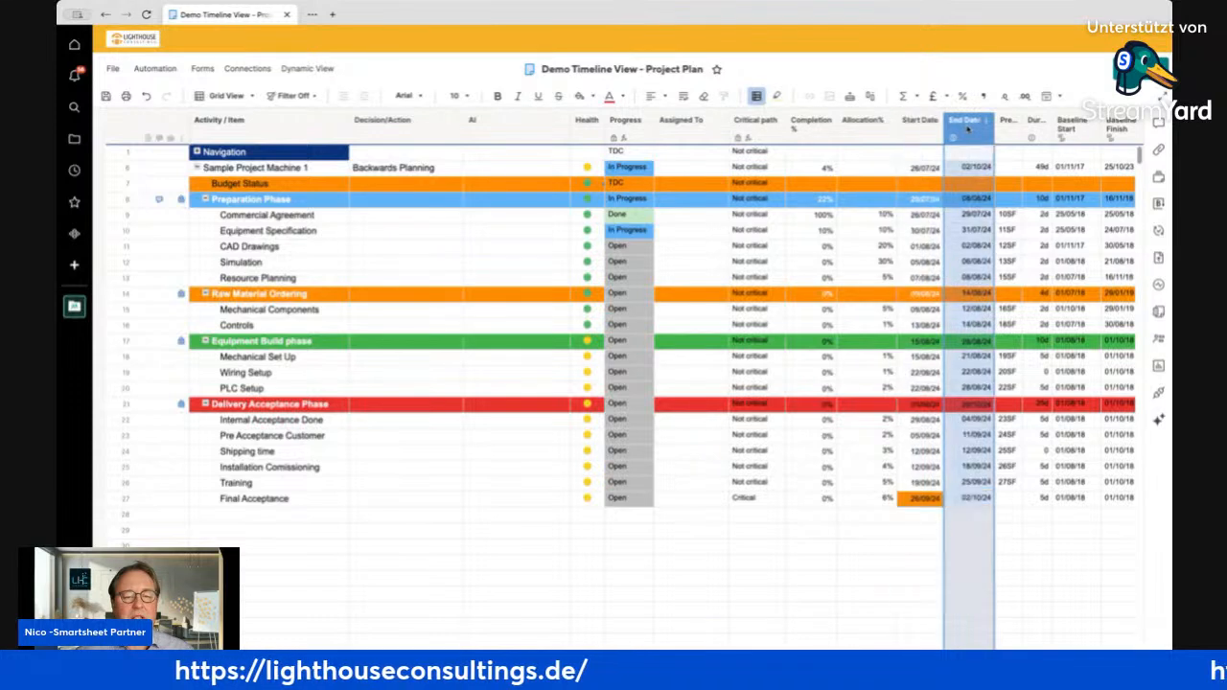
pyautogui.click(1002, 133)
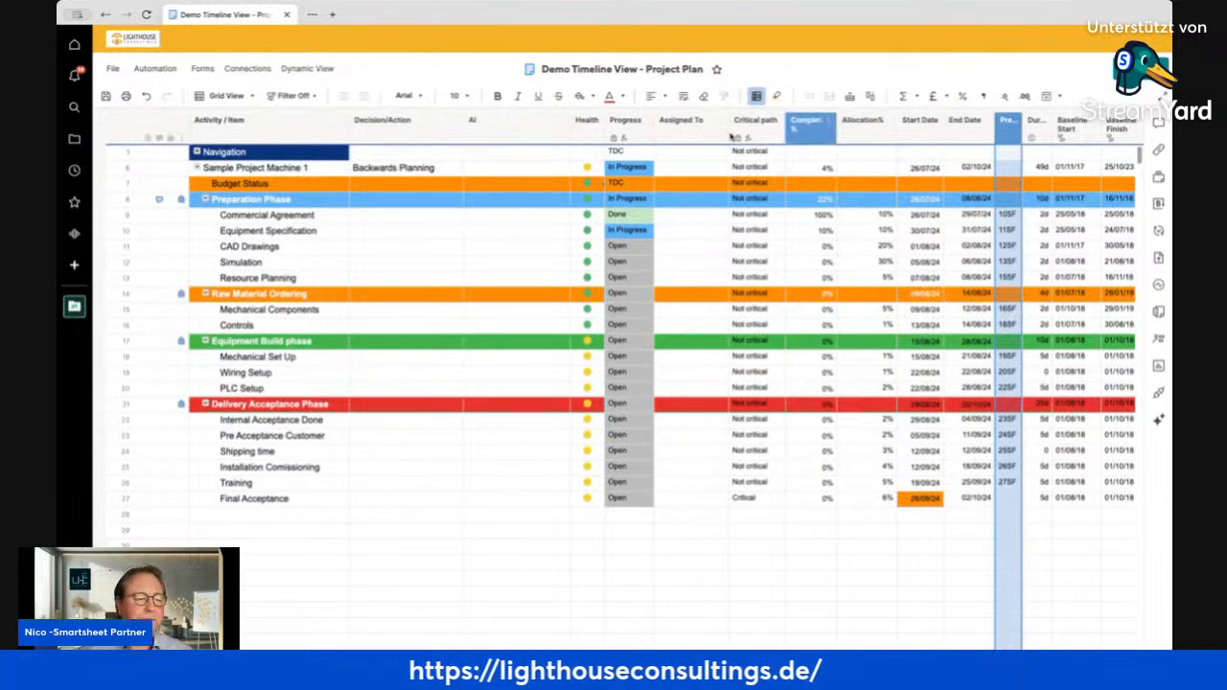
# Switch the sheet to Gantt View and shift the grid divider so the chart begins at the Progress column
pyautogui.click(219, 98)
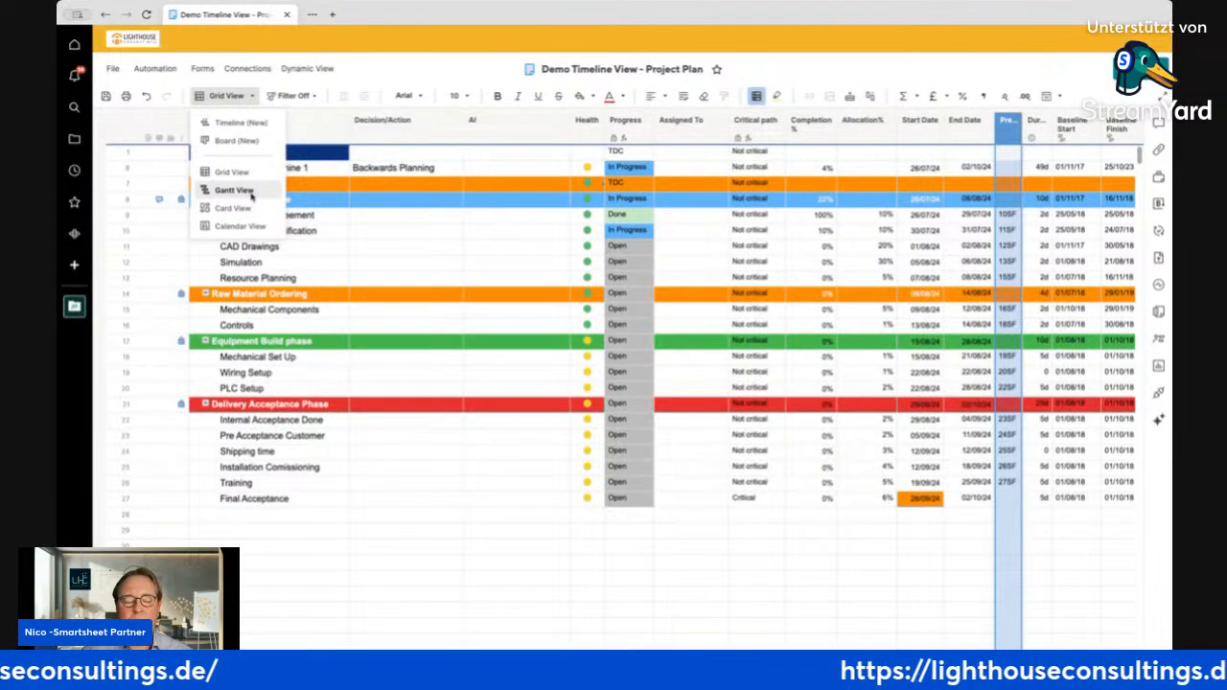
pyautogui.click(251, 196)
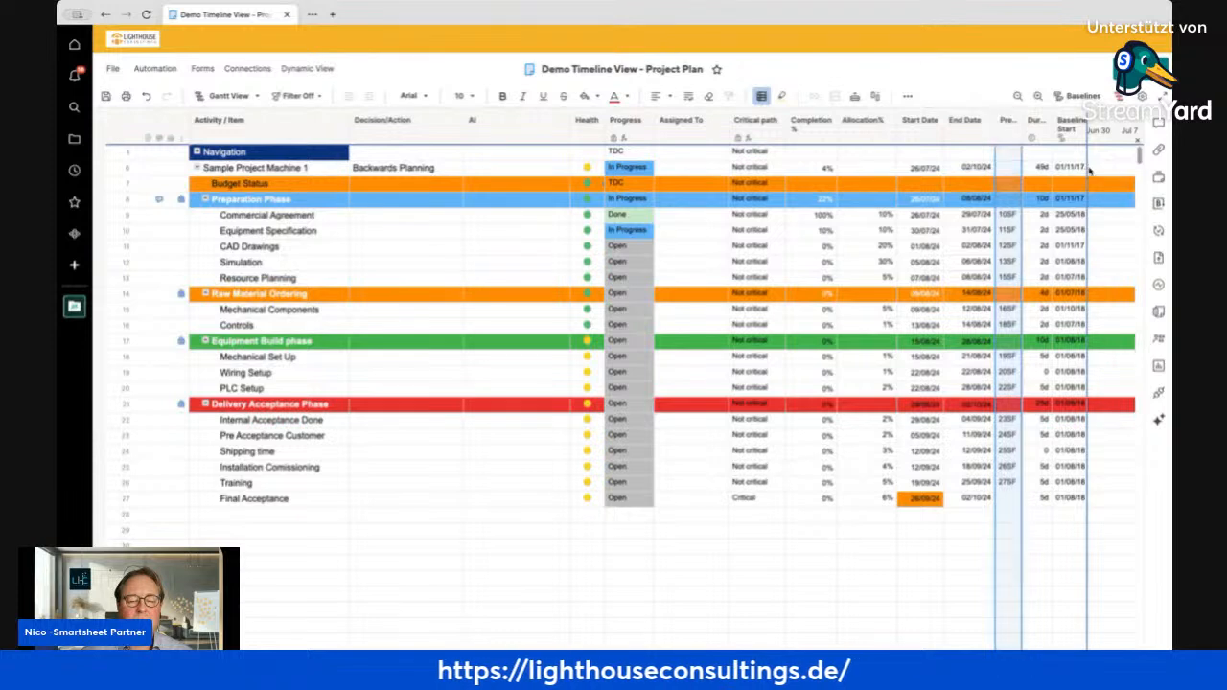
pyautogui.moveTo(1089, 171); pyautogui.dragTo(558, 173)
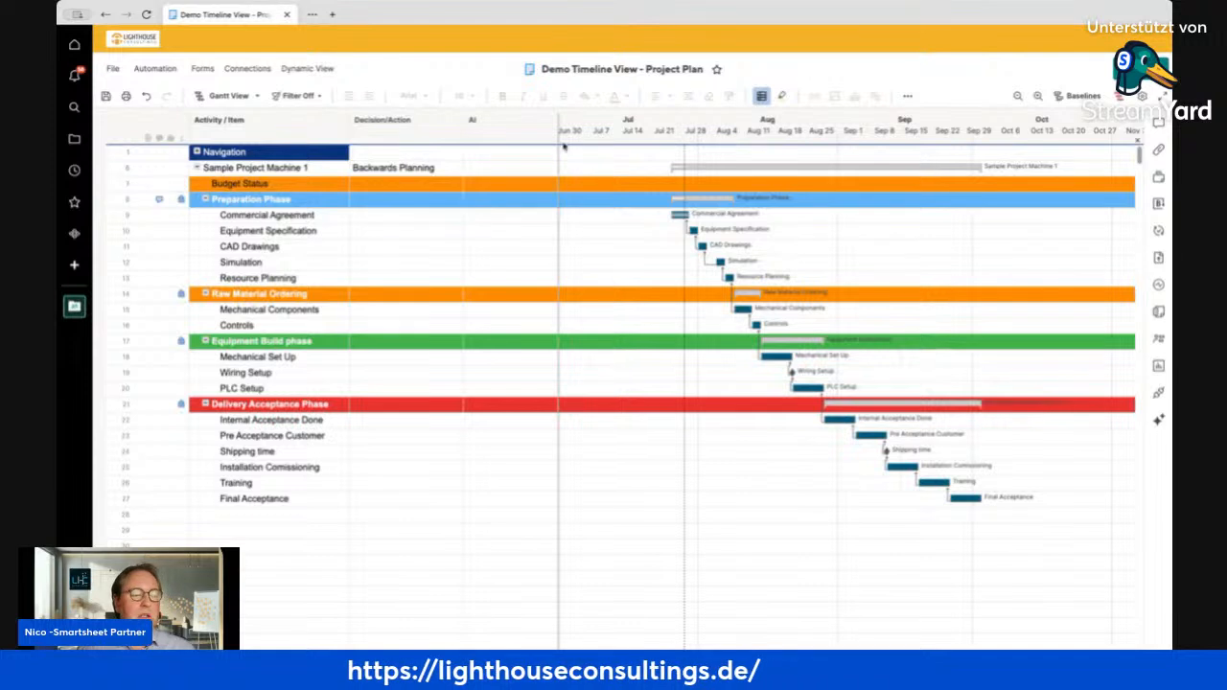
pyautogui.moveTo(559, 142)
pyautogui.mouseDown()
pyautogui.moveTo(681, 154)
pyautogui.moveTo(587, 156)
pyautogui.moveTo(633, 156)
pyautogui.mouseUp()
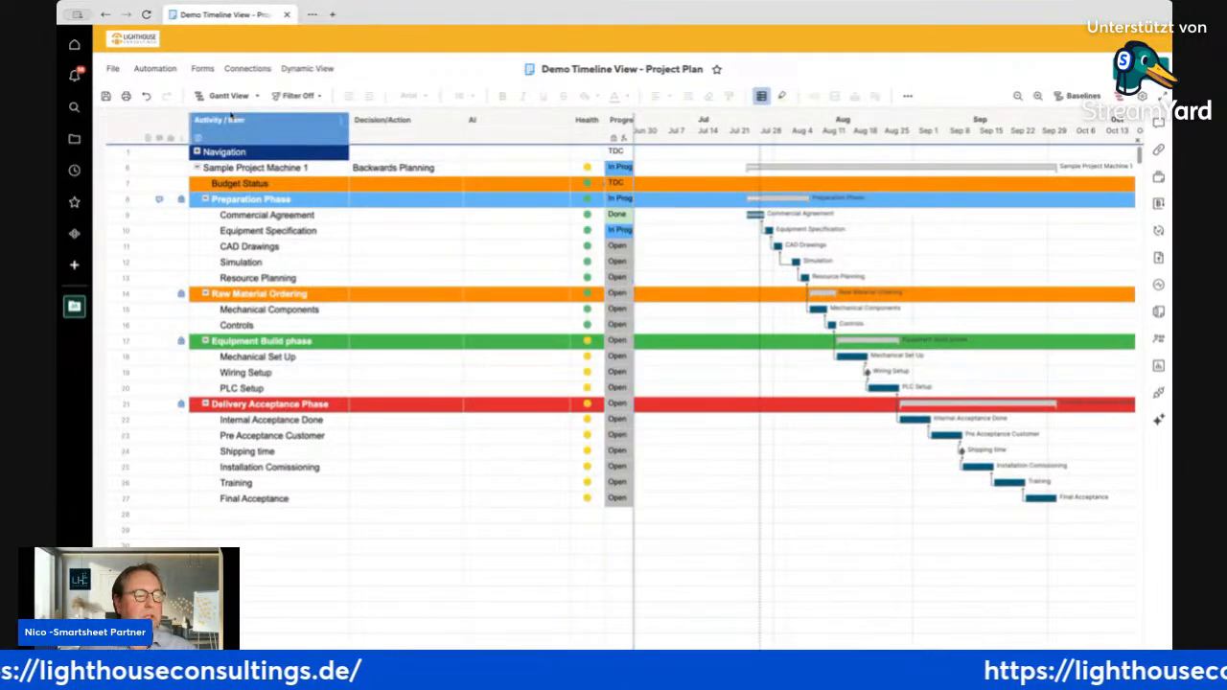
# Switch the sheet to the new Timeline view and inspect the project's phase and task bars through Final Acceptance
pyautogui.click(226, 96)
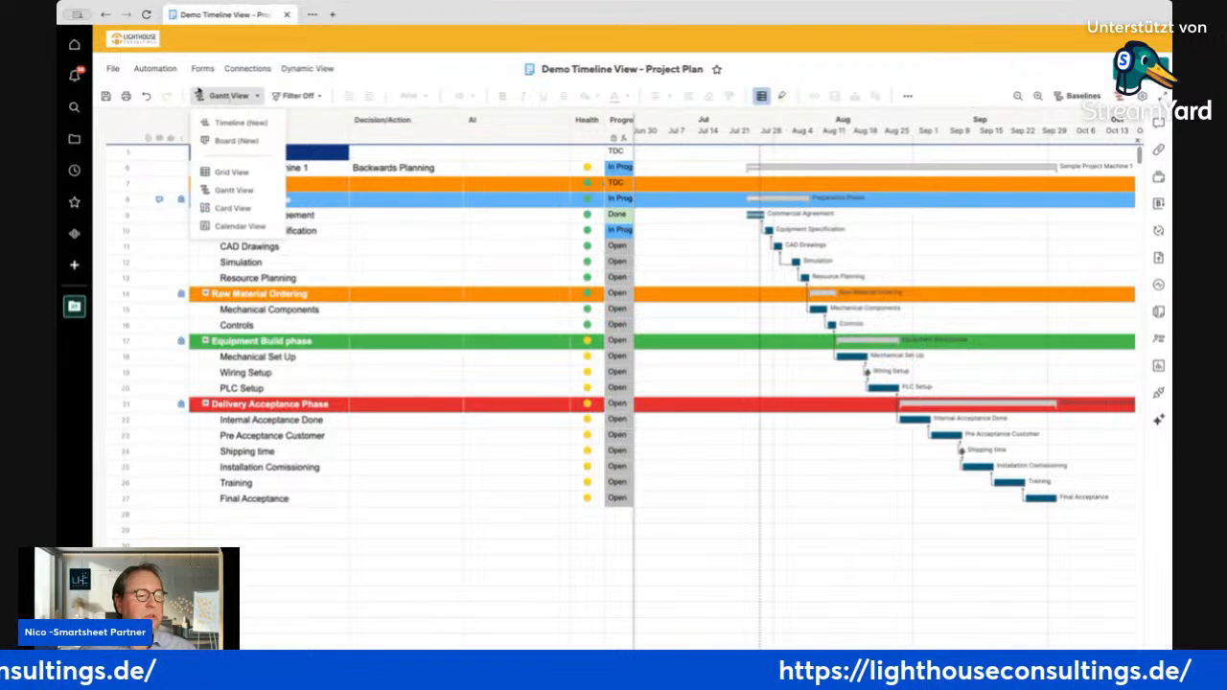
pyautogui.click(233, 124)
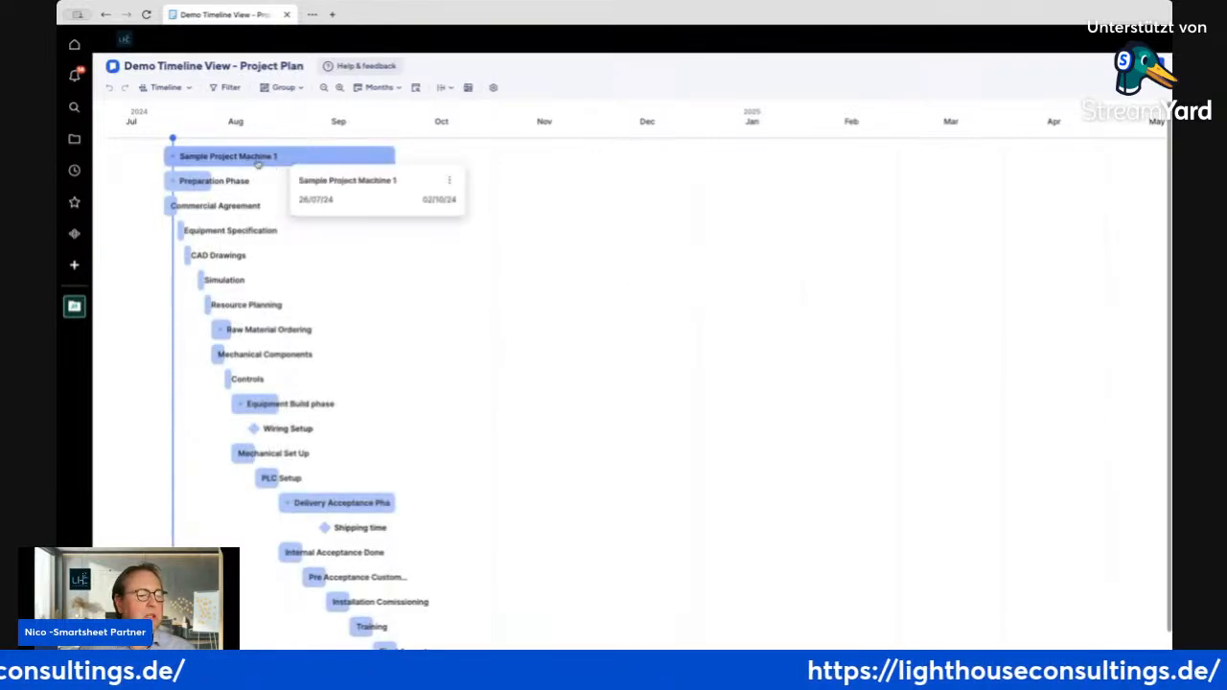
pyautogui.moveTo(187, 194)
pyautogui.moveTo(191, 226)
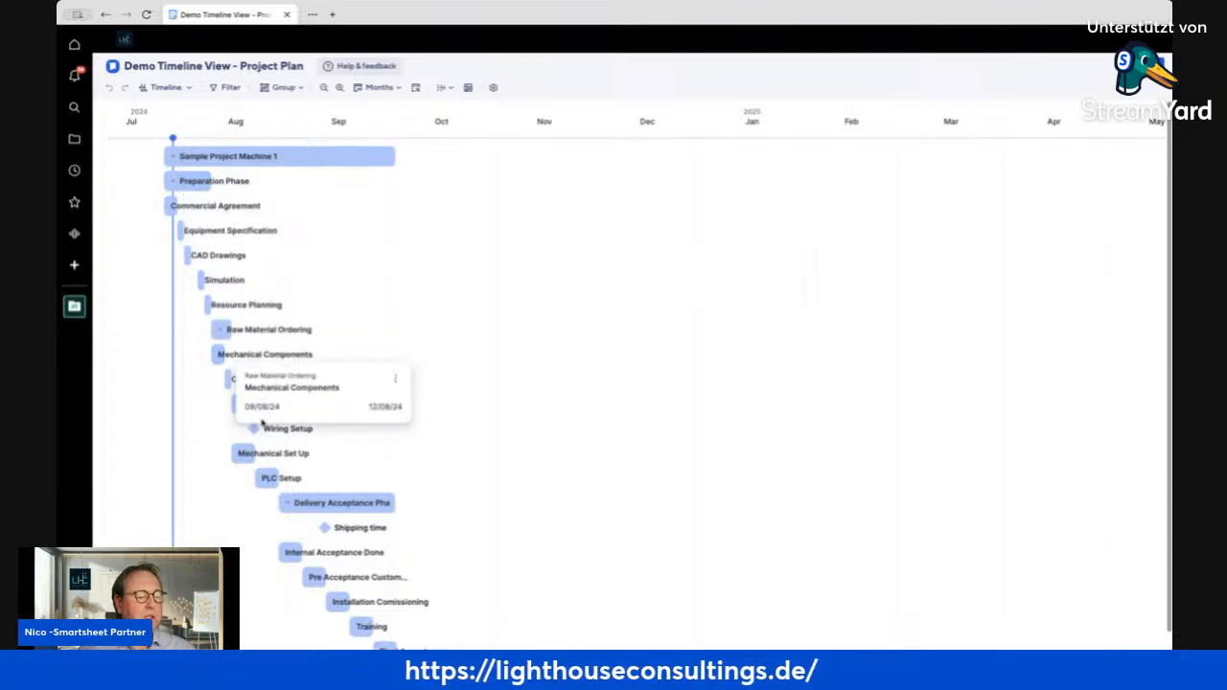
pyautogui.moveTo(277, 436)
pyautogui.moveTo(354, 533)
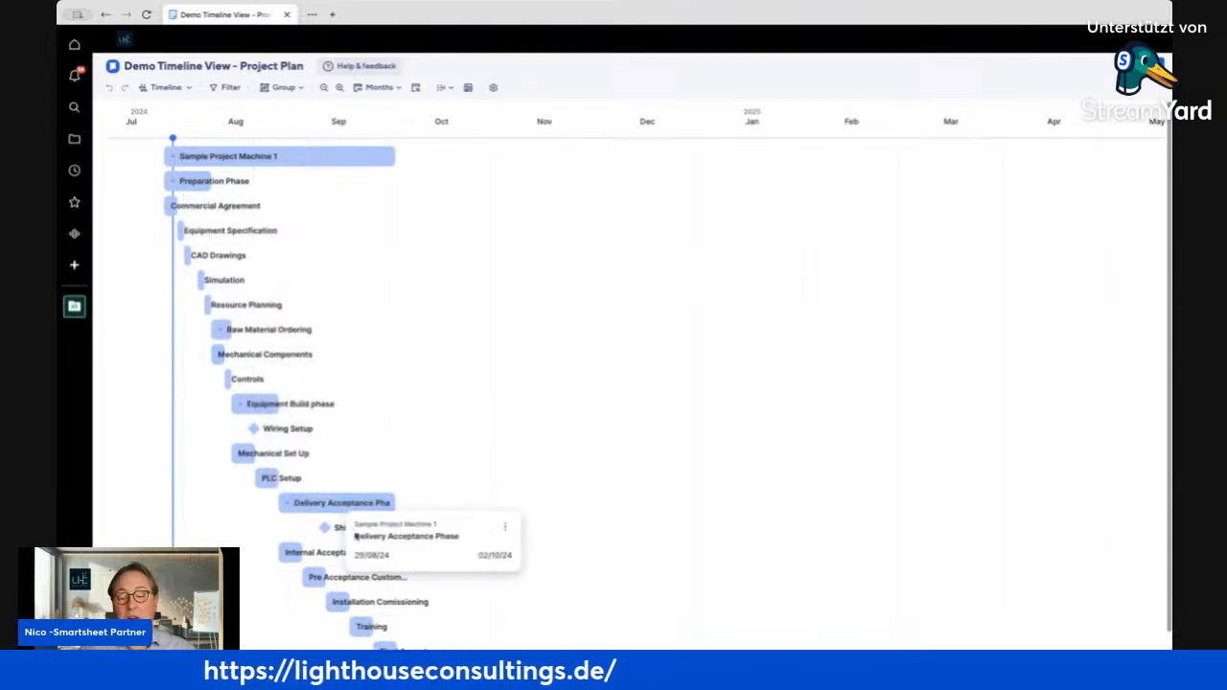
pyautogui.scroll(-1, 362, 508)
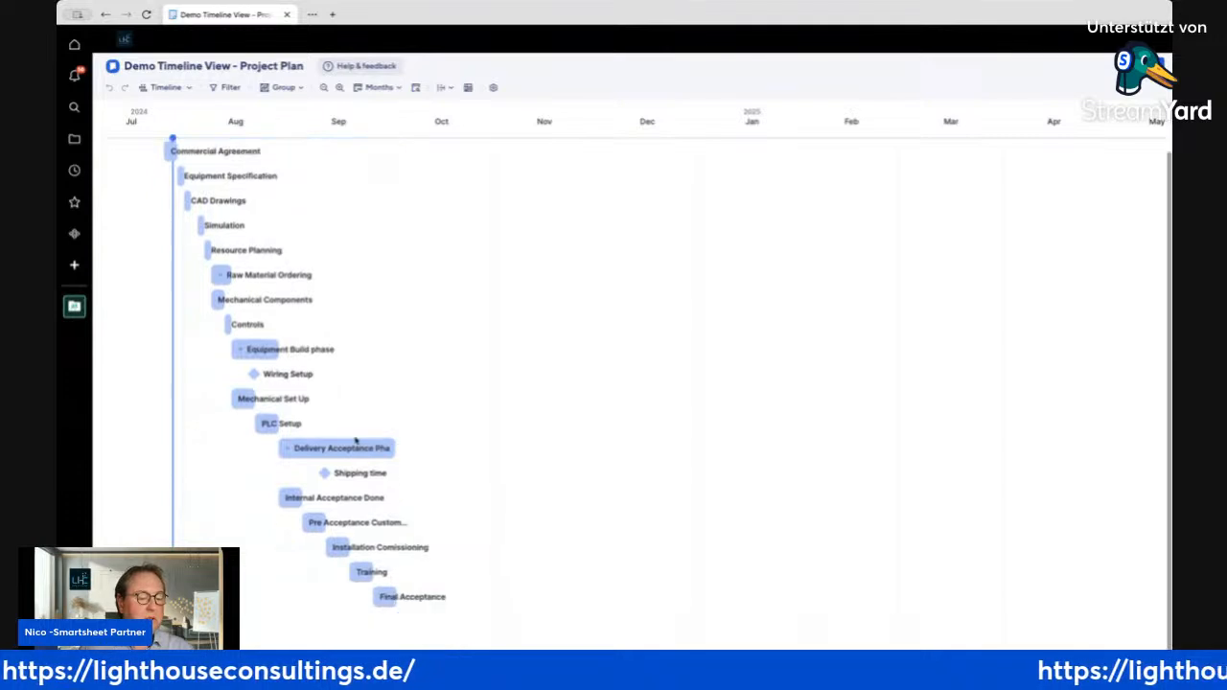
pyautogui.scroll(1, 370, 486)
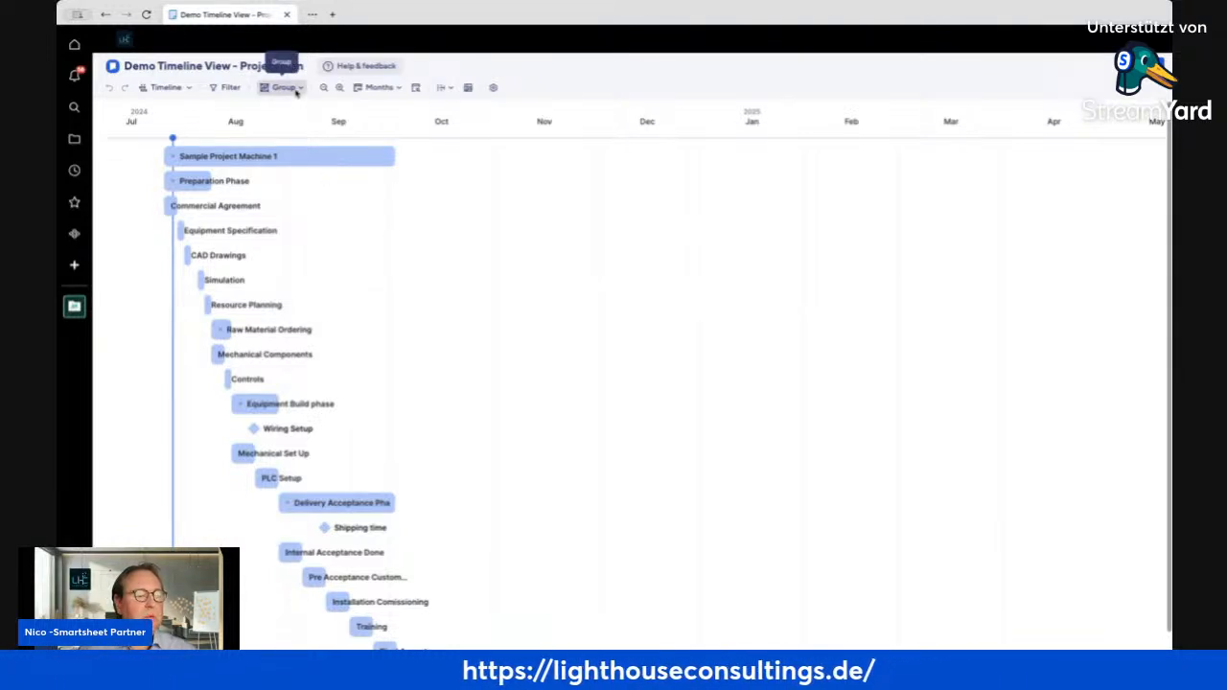
# Group the timeline first by Health and inspect the resulting lanes
pyautogui.click(297, 89)
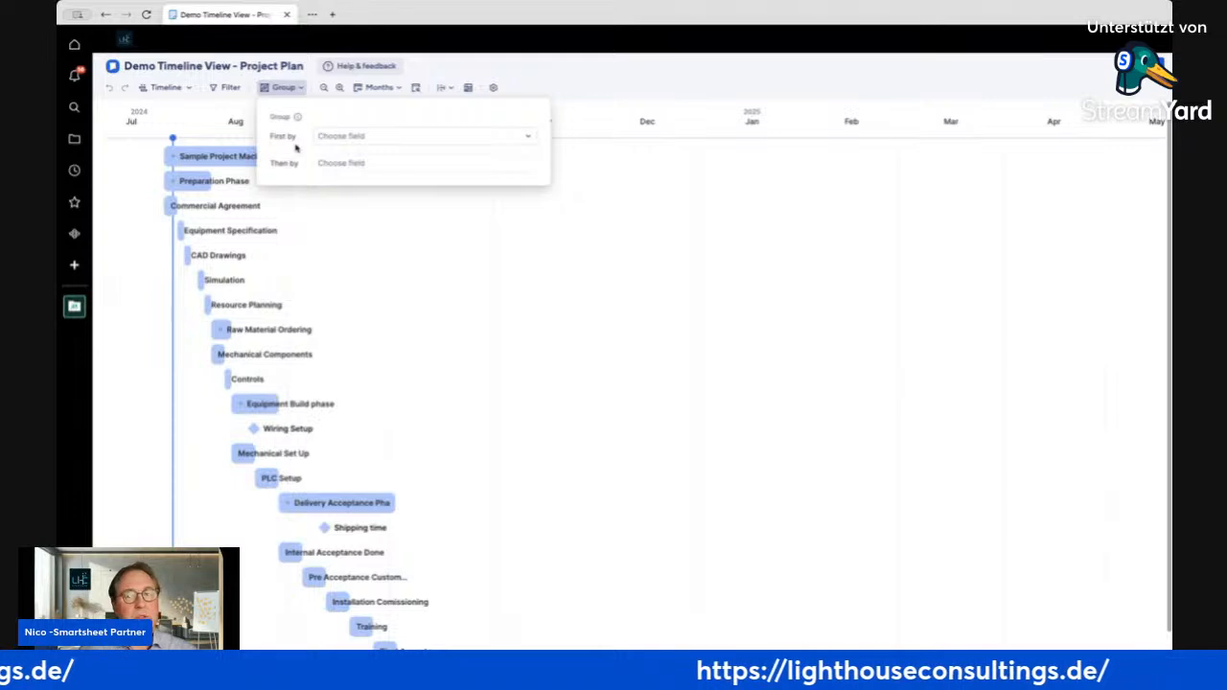
pyautogui.click(378, 137)
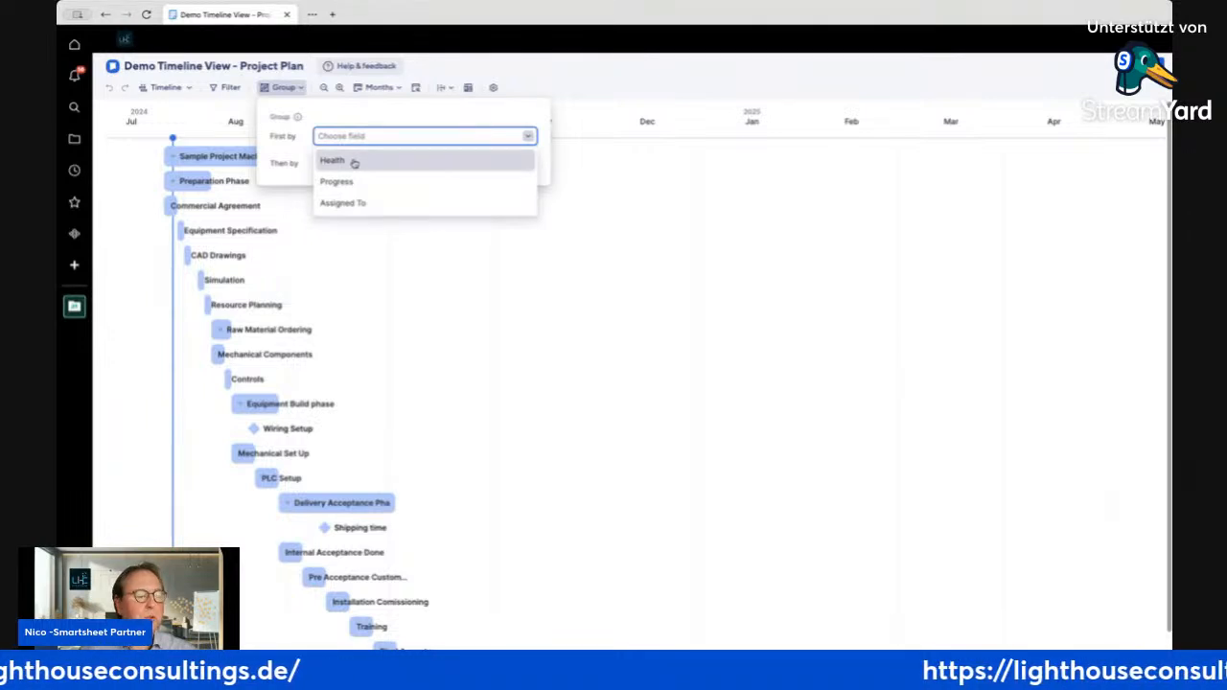
pyautogui.click(354, 163)
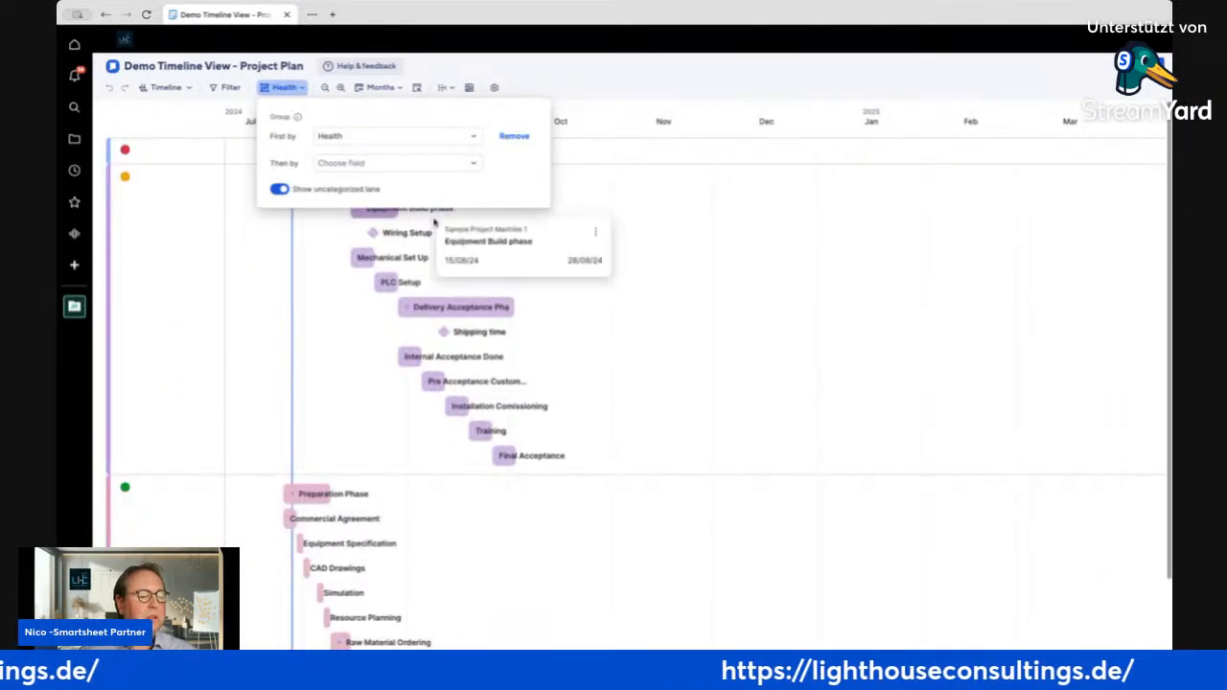
pyautogui.moveTo(125, 154)
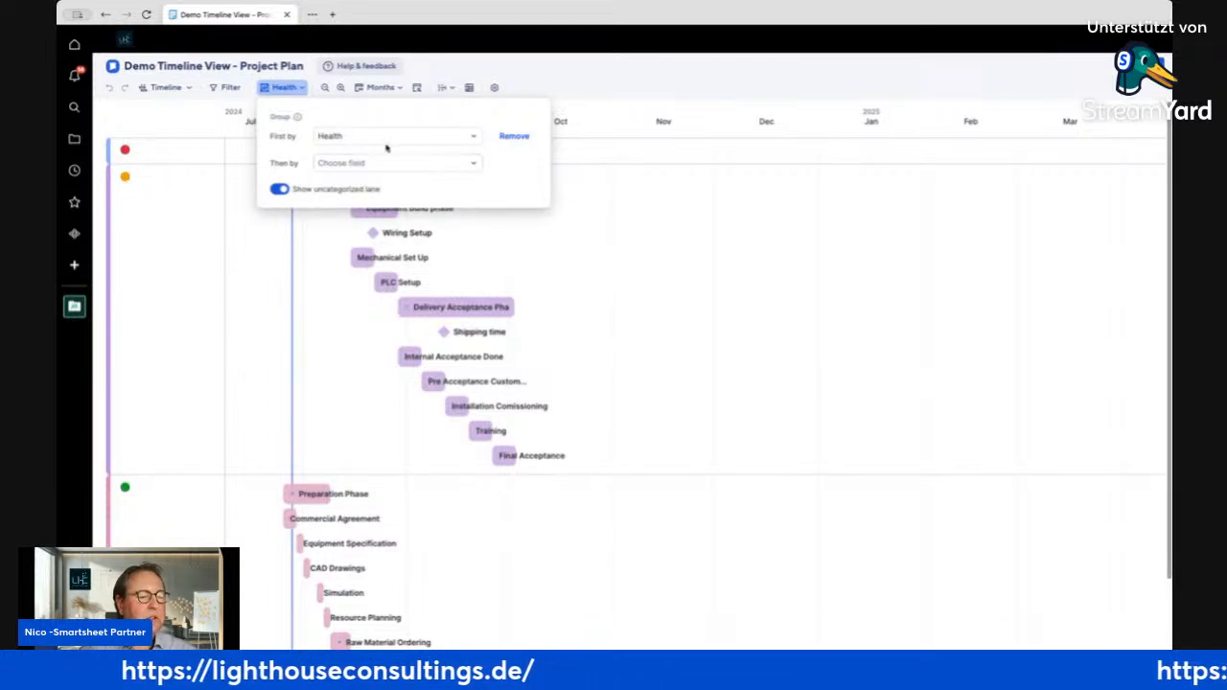
# Change the timeline's first grouping field to Progress and look through all the status lanes
pyautogui.click(388, 140)
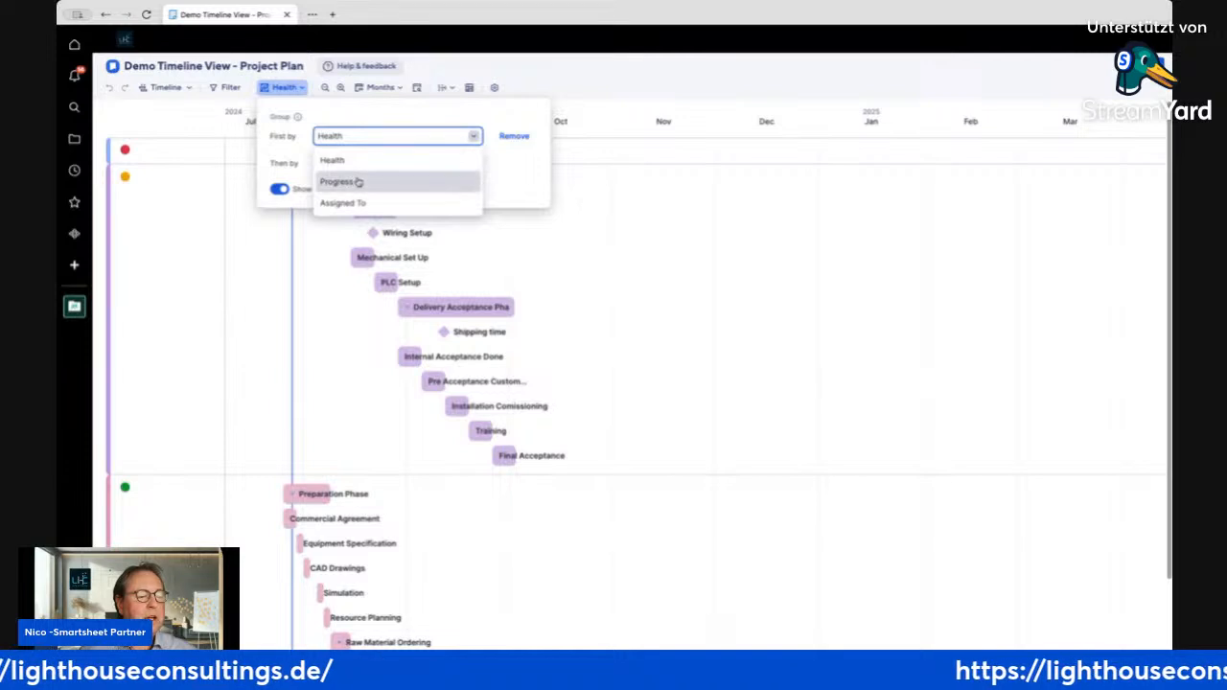
pyautogui.click(357, 181)
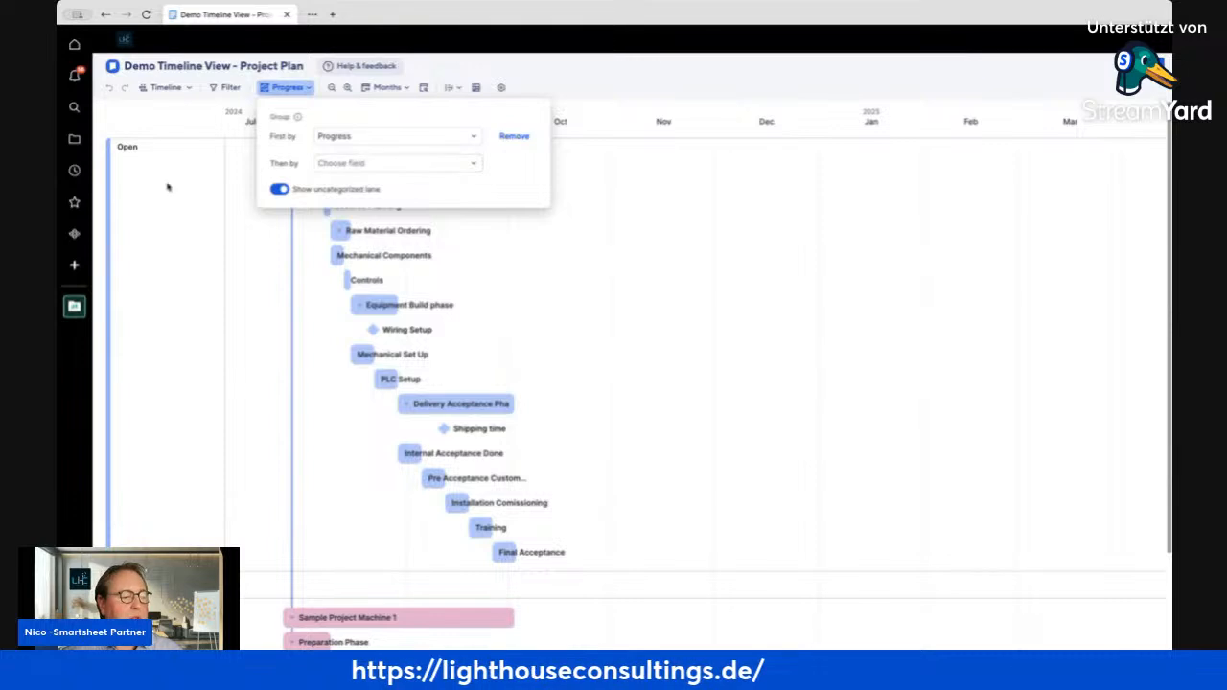
pyautogui.scroll(-3, 633, 383)
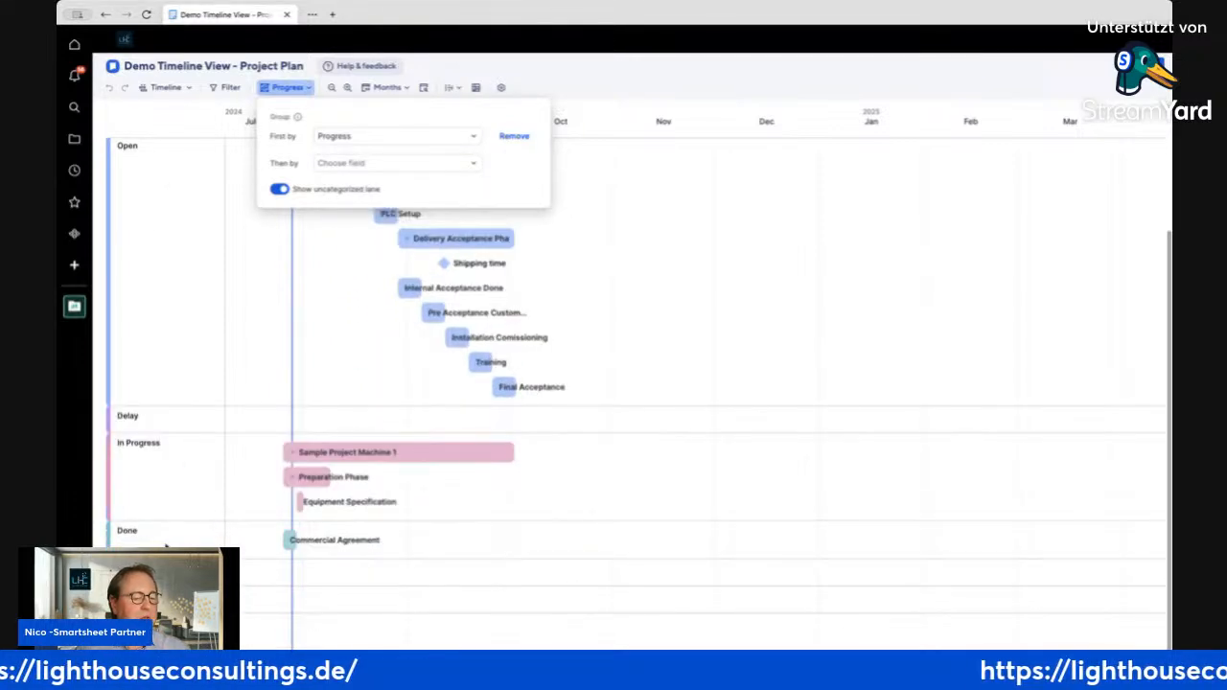
pyautogui.scroll(3, 146, 329)
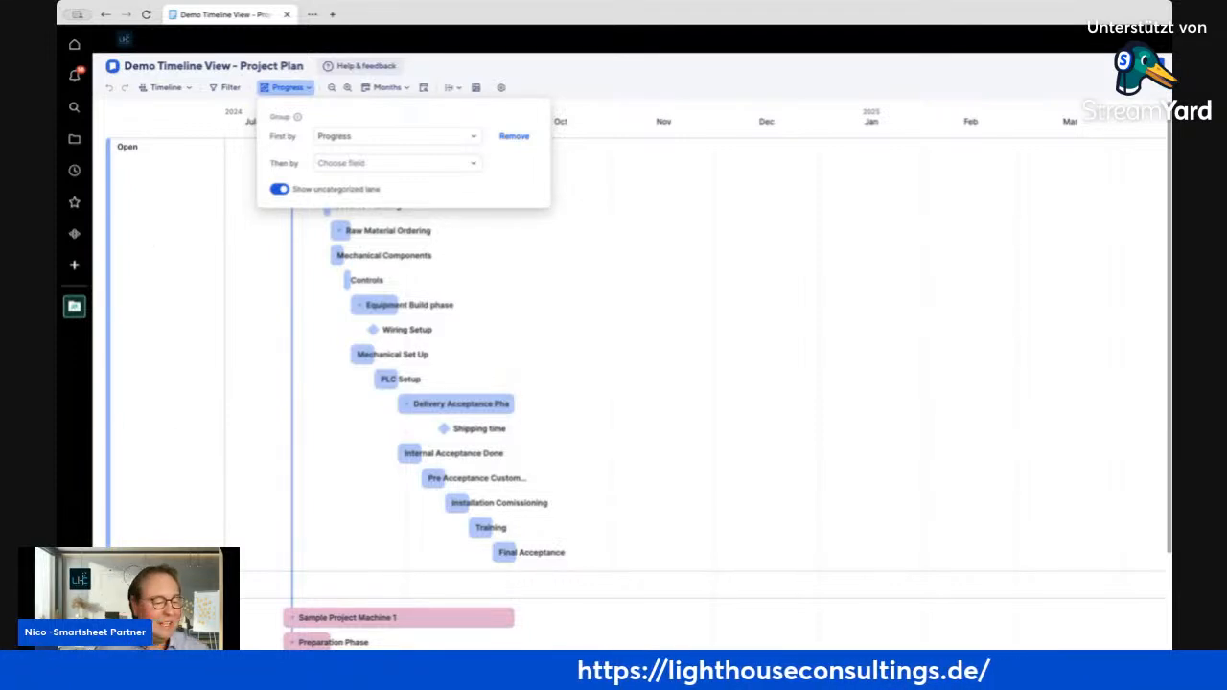
pyautogui.scroll(-3, 633, 384)
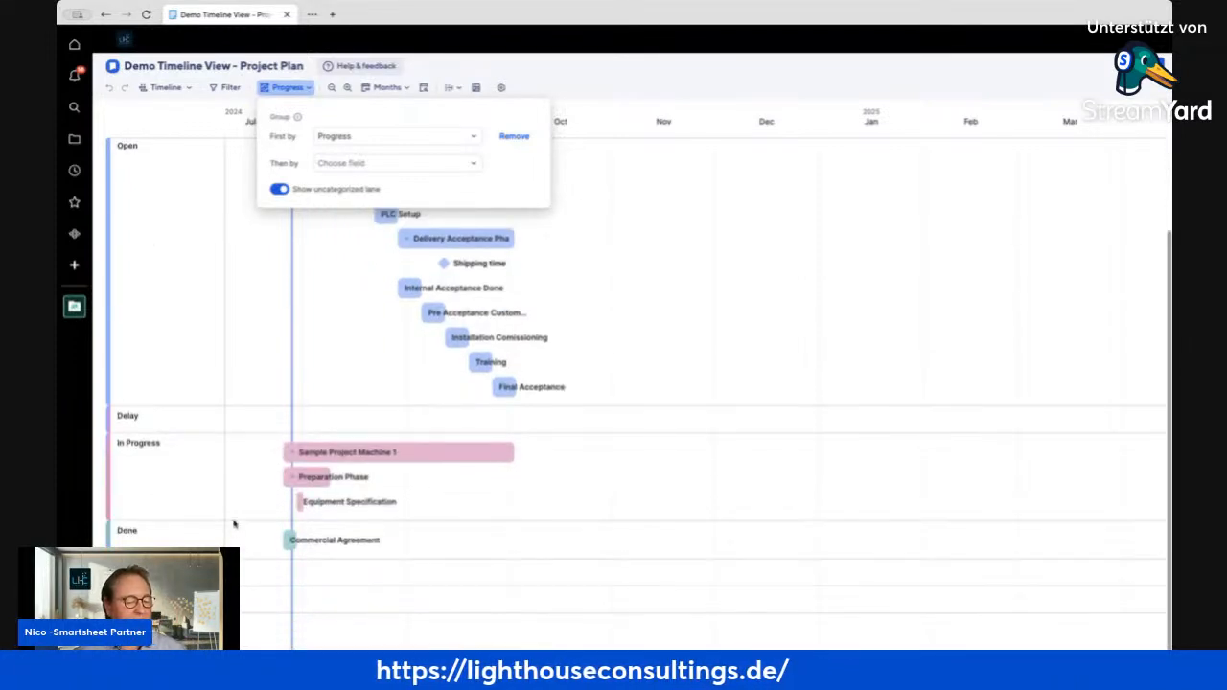
pyautogui.scroll(3, 232, 514)
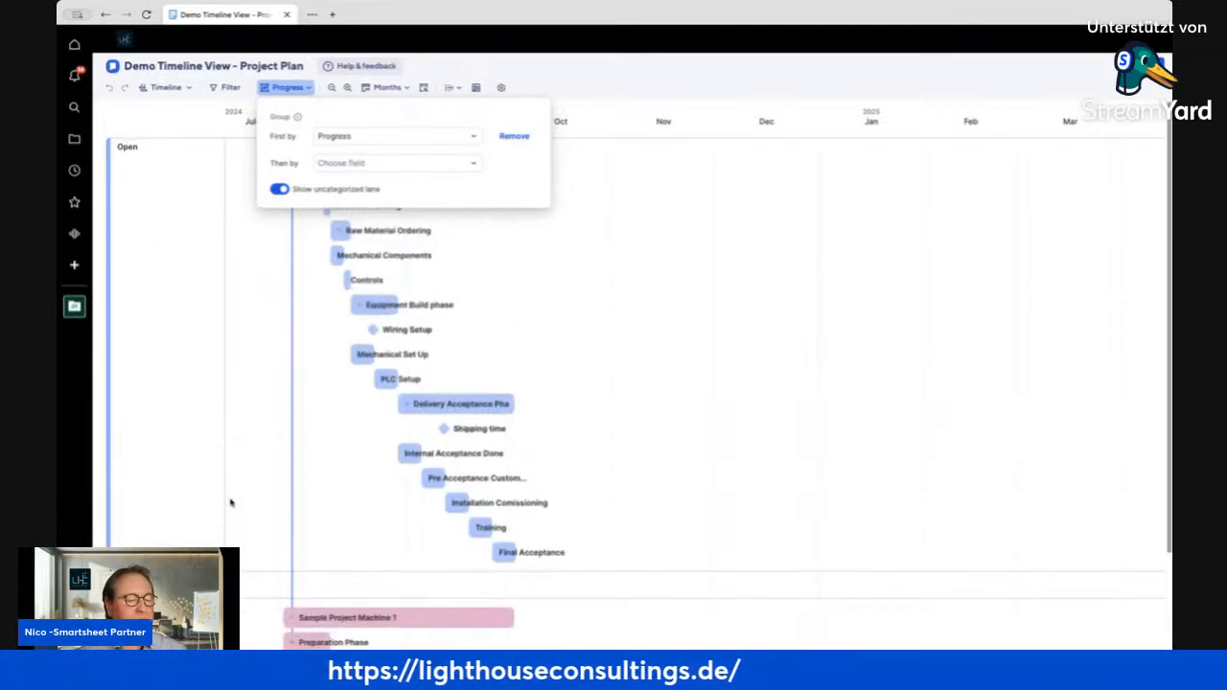
# Change the timeline's first grouping field to Assigned To and close the grouping settings
pyautogui.click(452, 140)
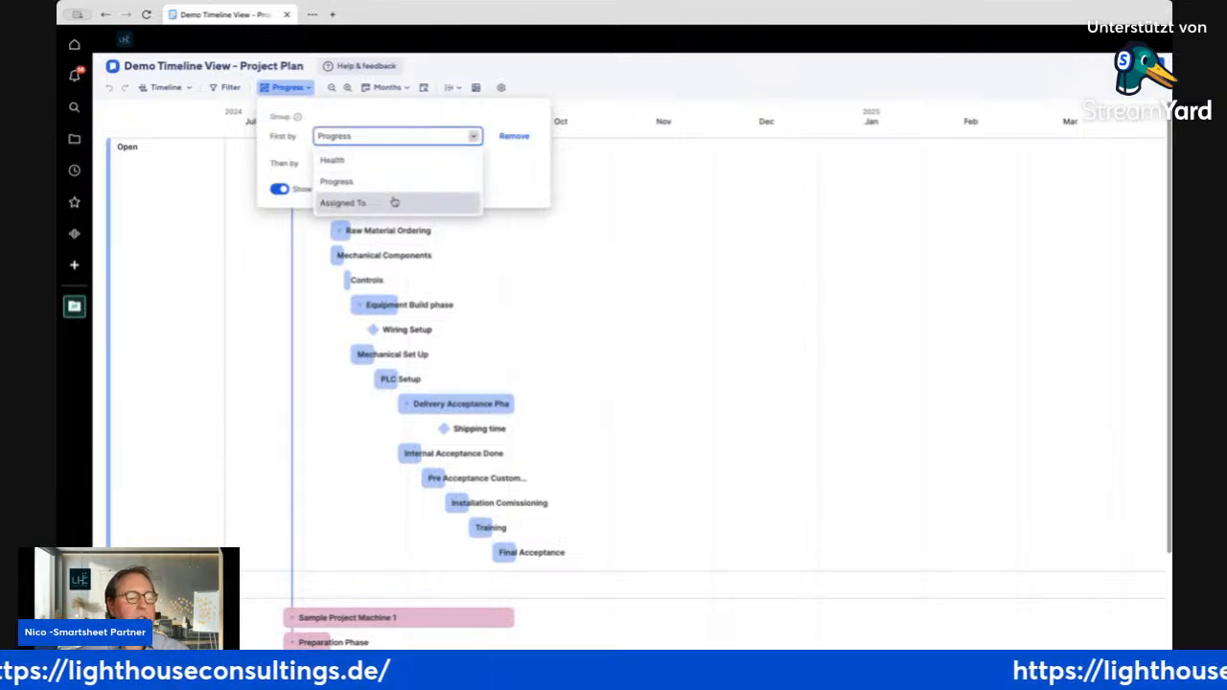
pyautogui.click(394, 202)
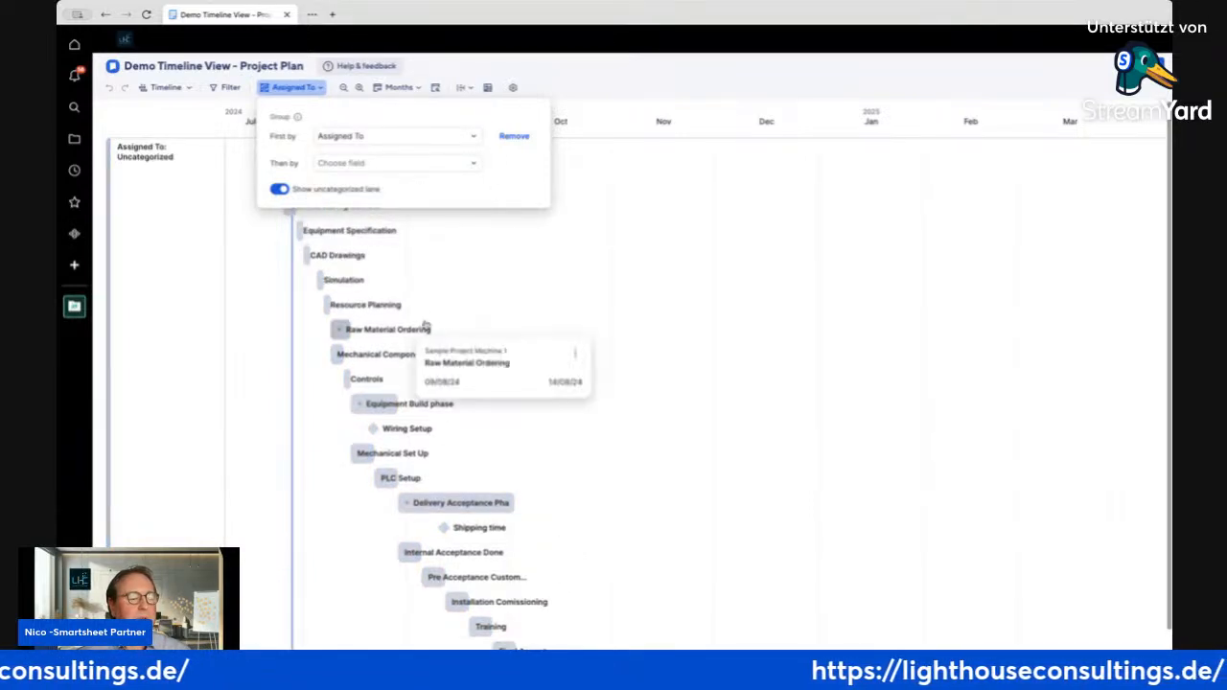
pyautogui.scroll(-1, 153, 254)
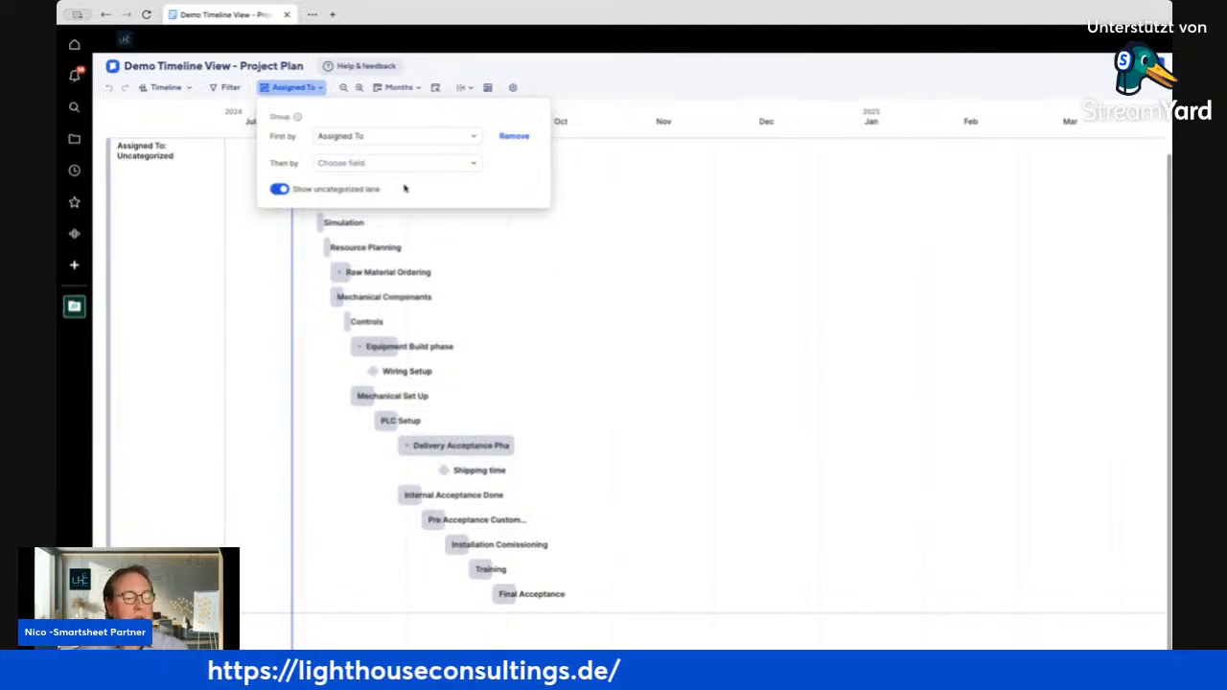
pyautogui.click(596, 77)
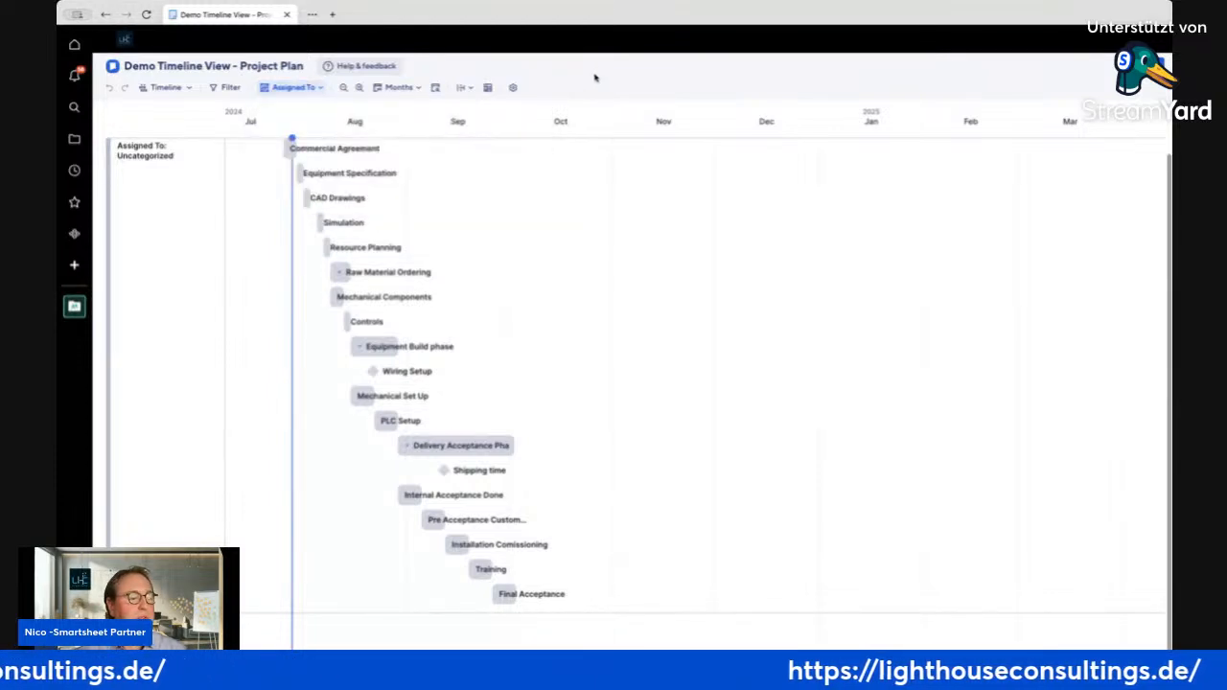
# Remove the Assigned To grouping so the timeline is ungrouped, and close the grouping settings
pyautogui.click(290, 87)
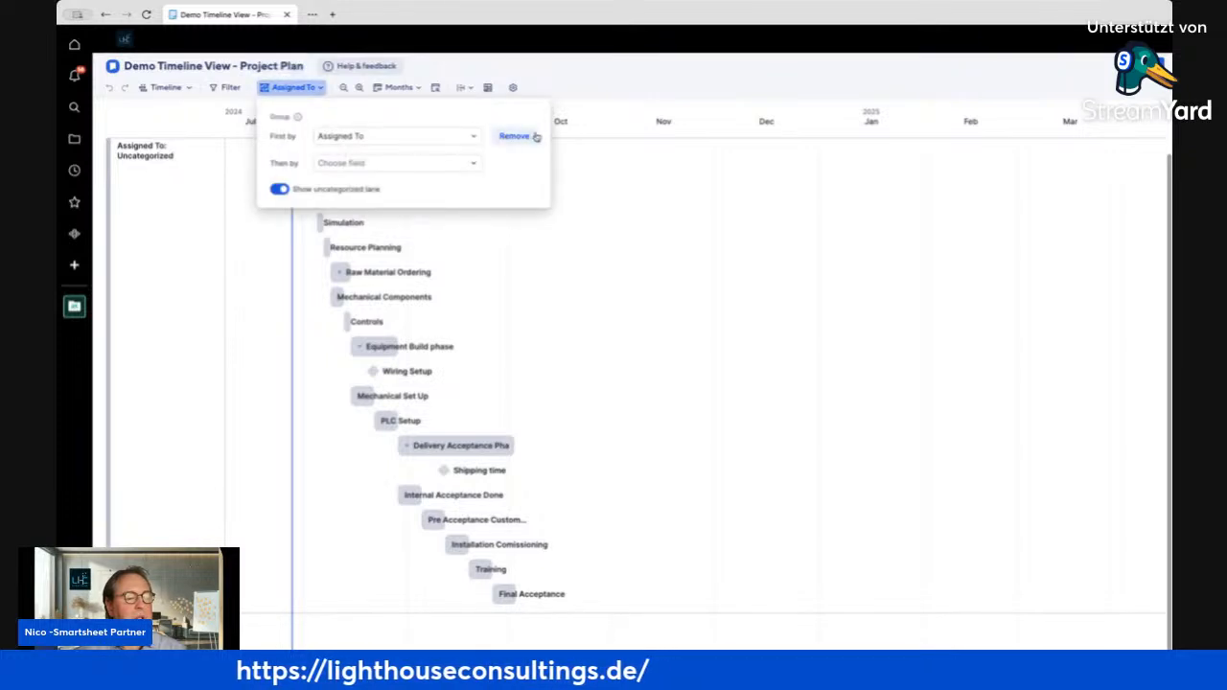
pyautogui.click(473, 136)
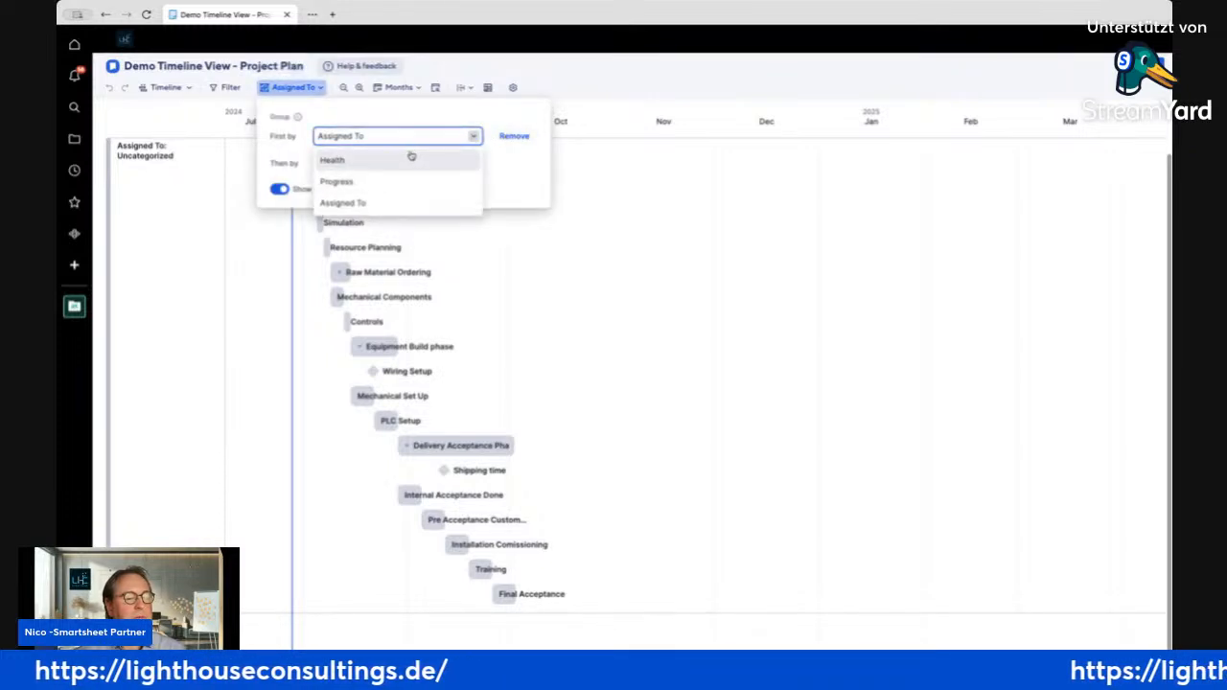
pyautogui.click(510, 136)
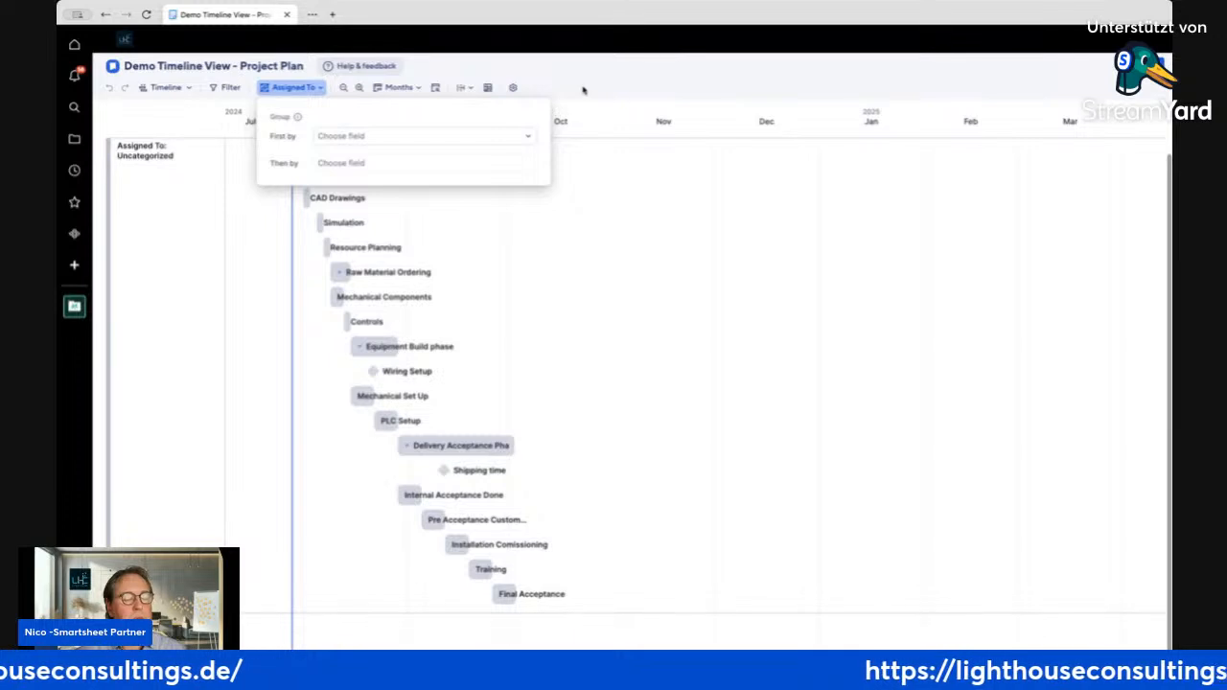
pyautogui.click(559, 101)
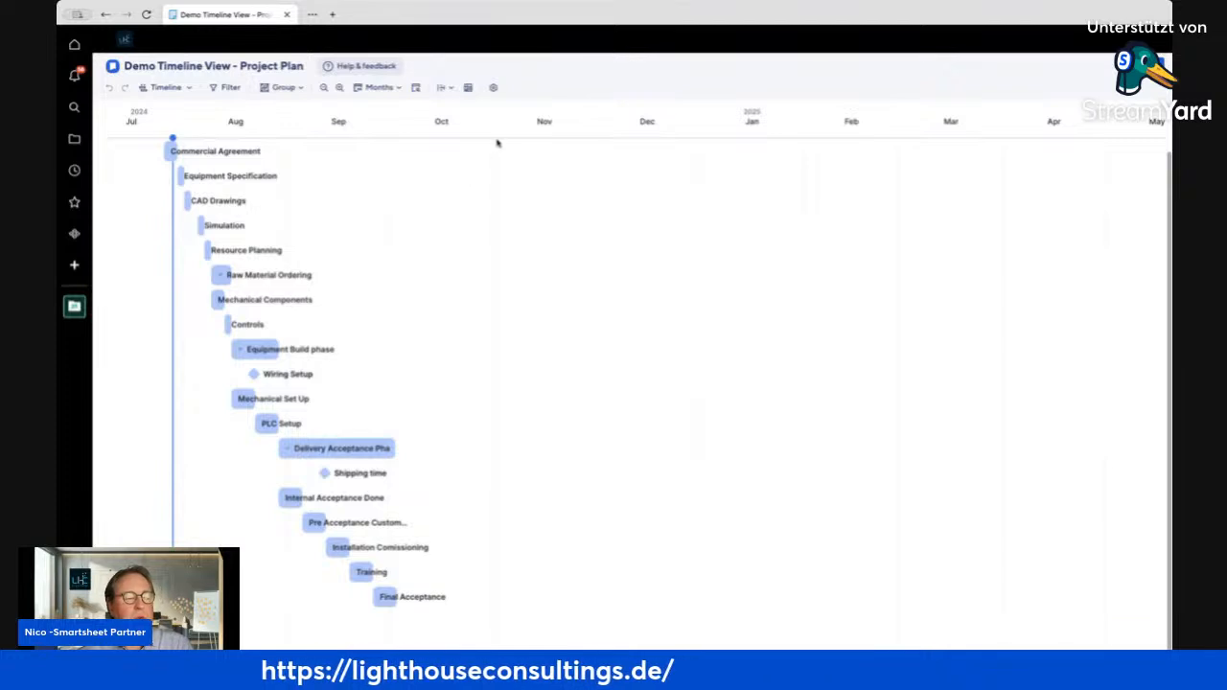
pyautogui.click(285, 88)
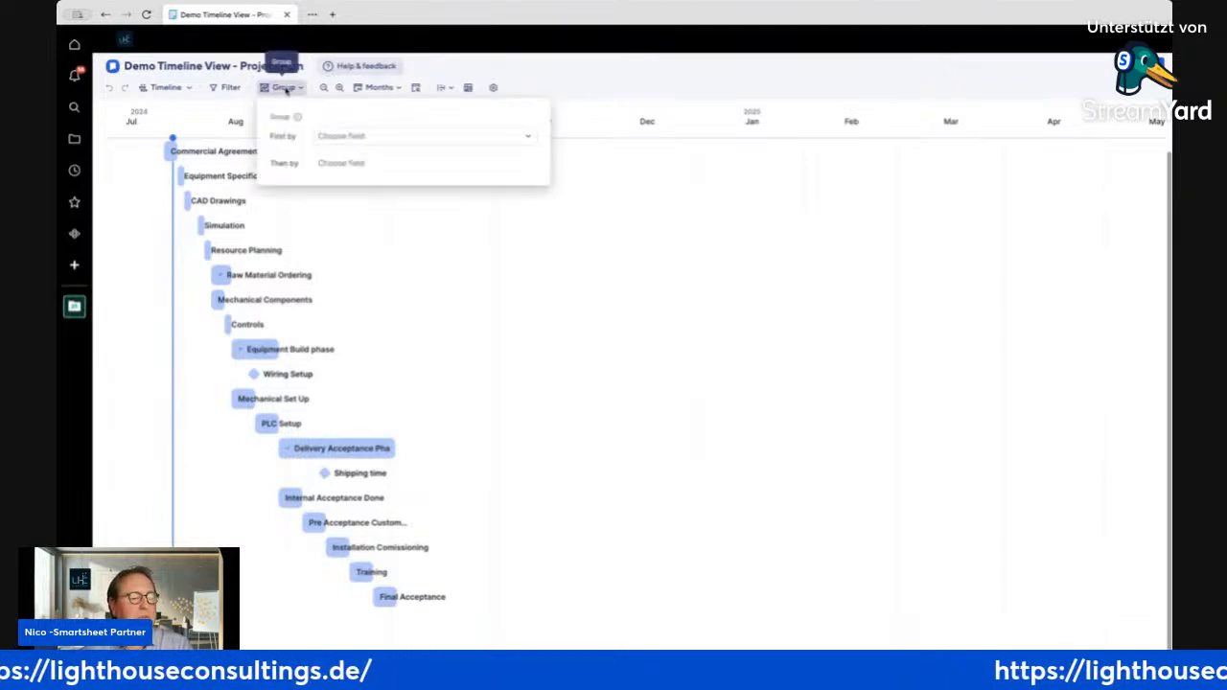
pyautogui.click(543, 71)
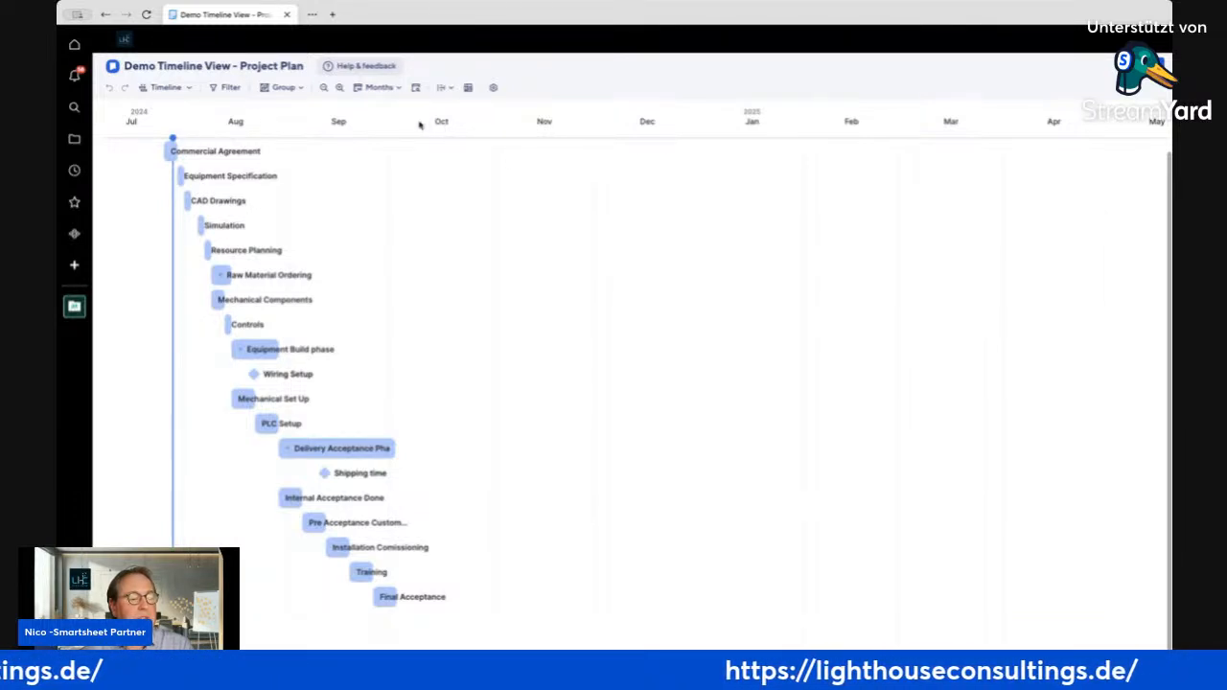
pyautogui.moveTo(174, 154)
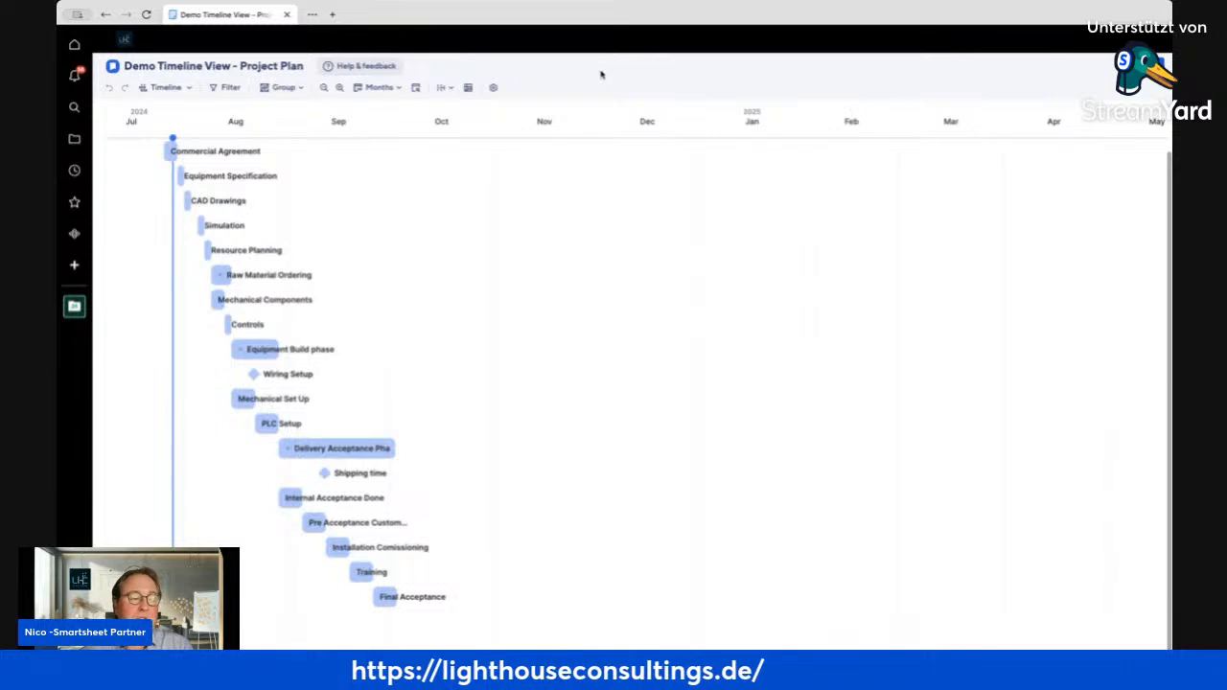
# Switch the sheet to Grid view and open its conditional formatting rules
pyautogui.click(163, 88)
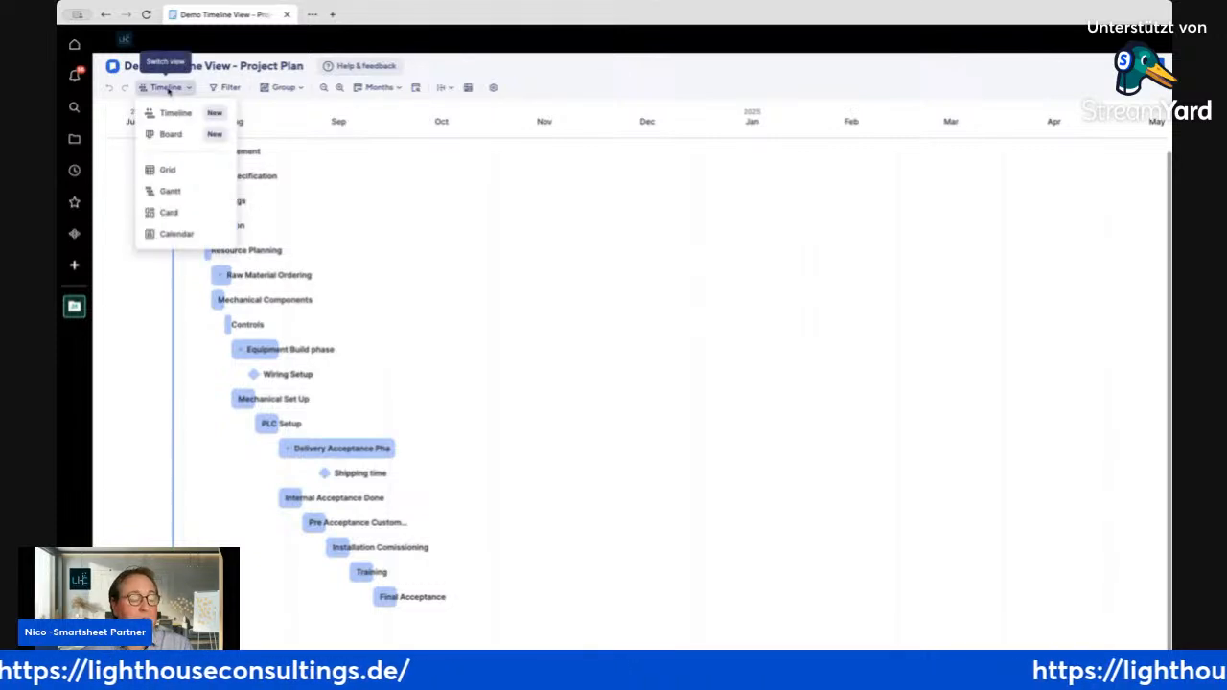
pyautogui.click(171, 170)
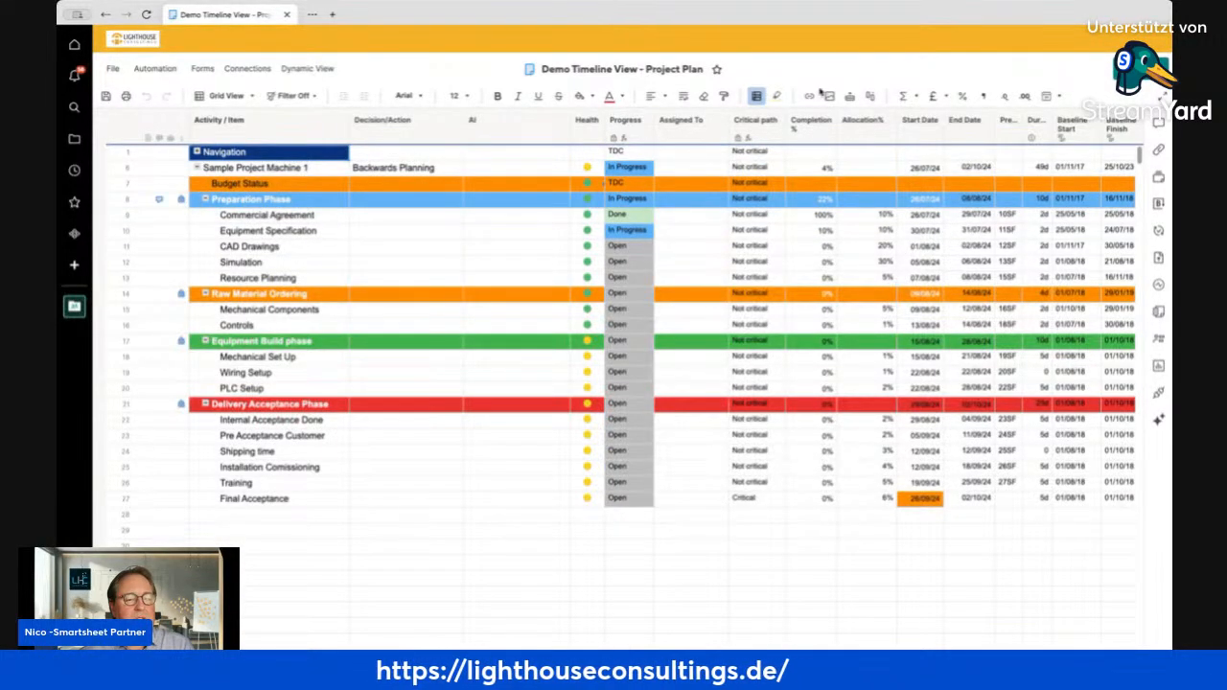
pyautogui.click(757, 97)
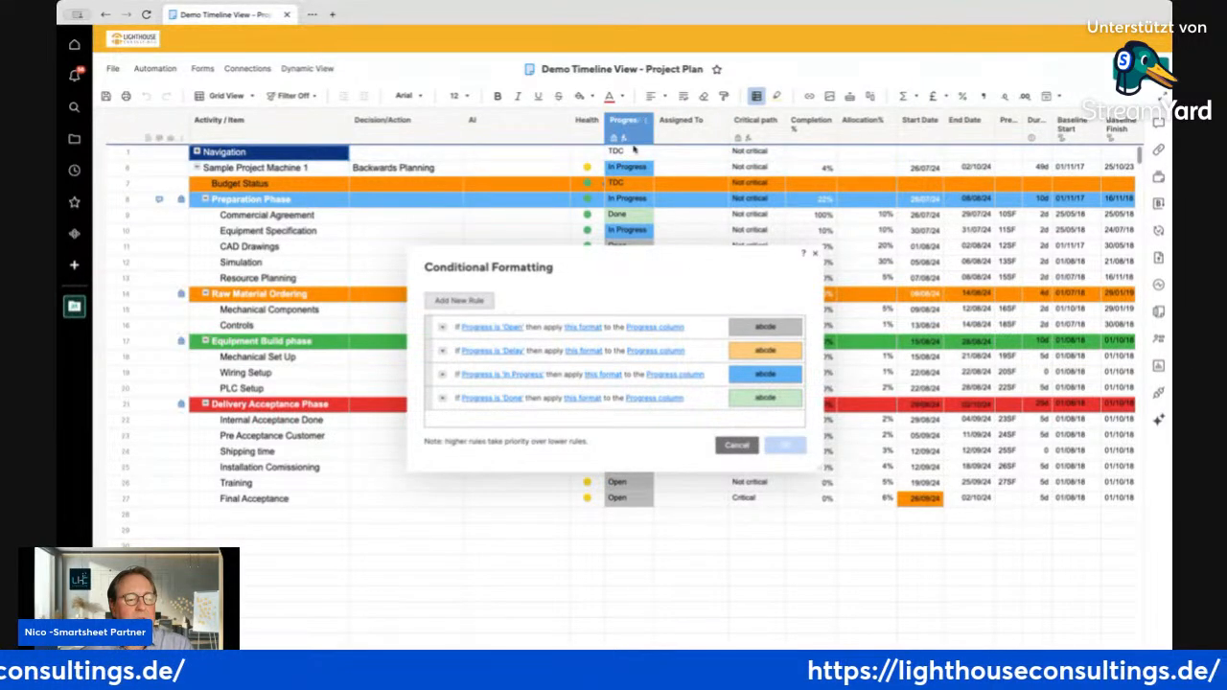
# Apply the rule for Progress 'Open' to the entire row and set its task bar colour to gray
pyautogui.click(590, 329)
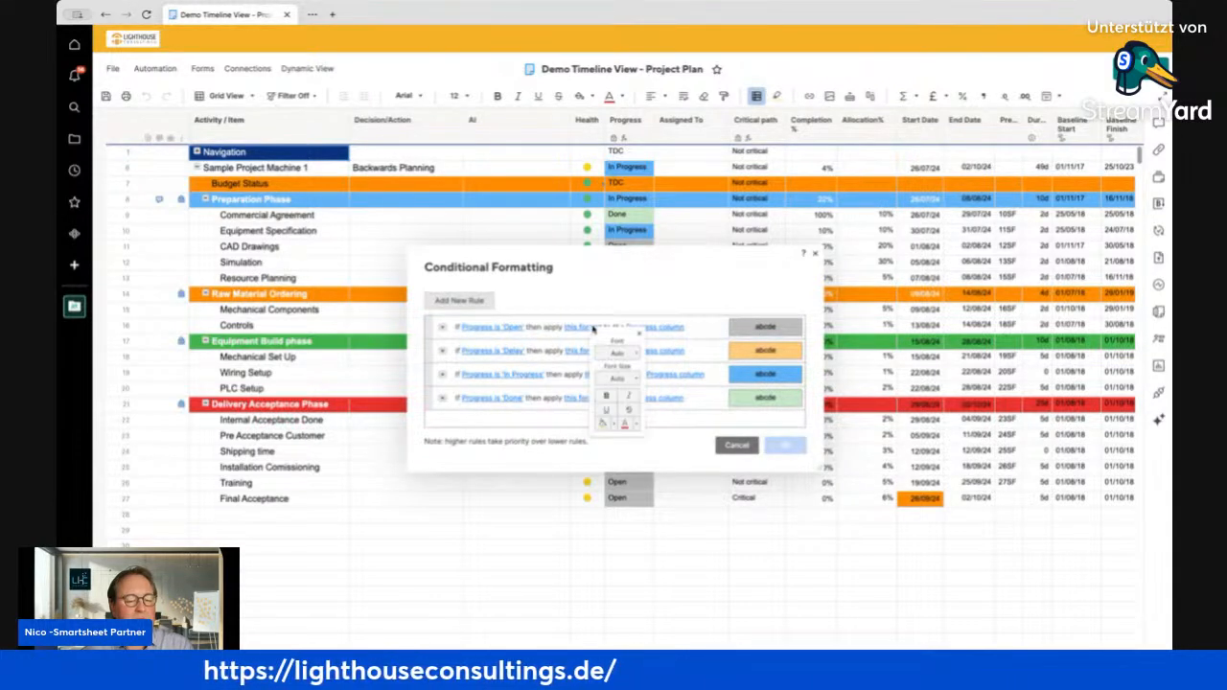
pyautogui.click(655, 329)
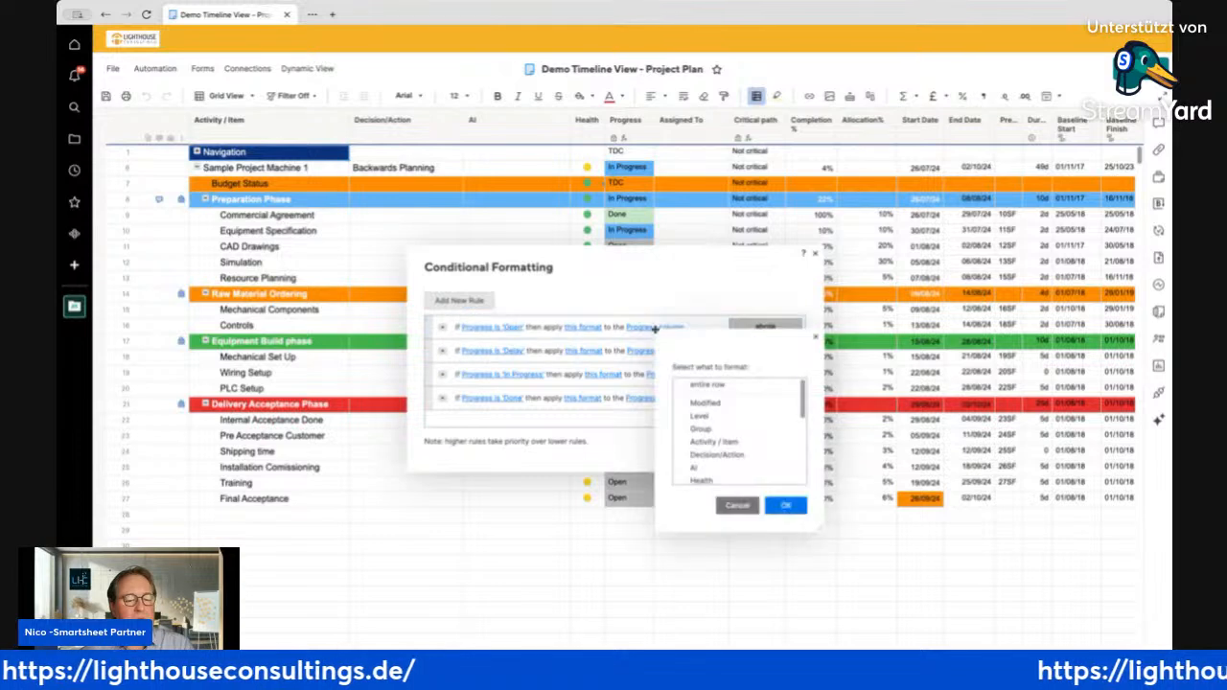
pyautogui.click(707, 385)
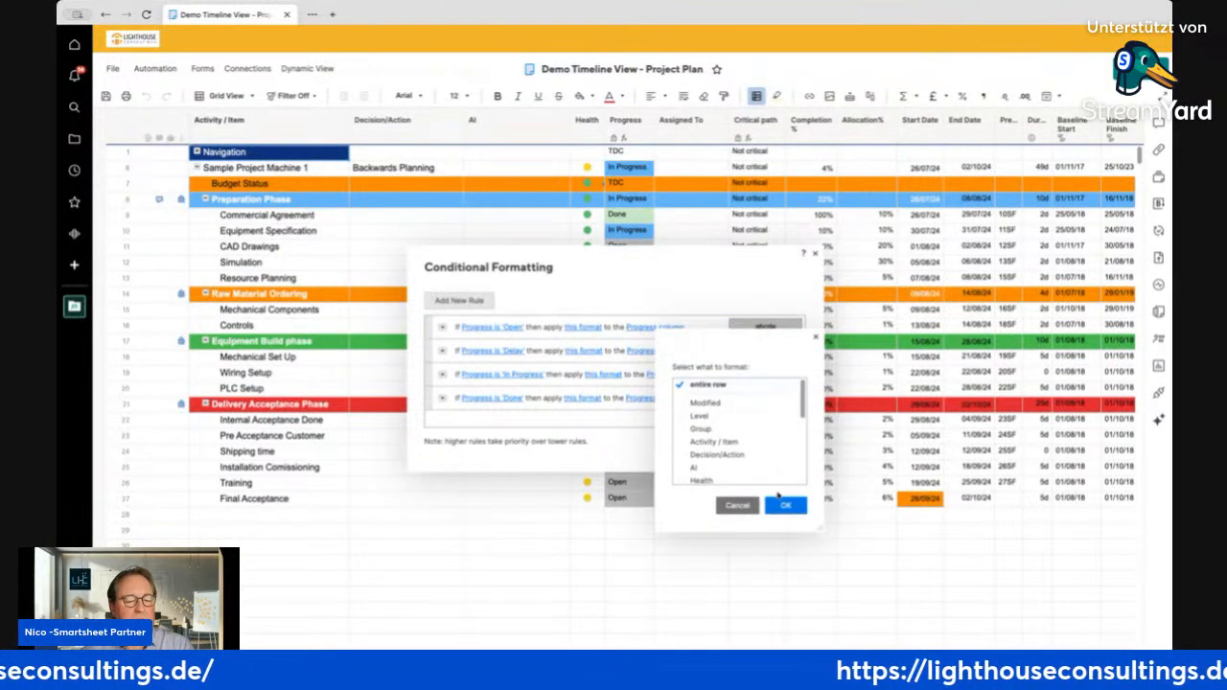
pyautogui.click(784, 505)
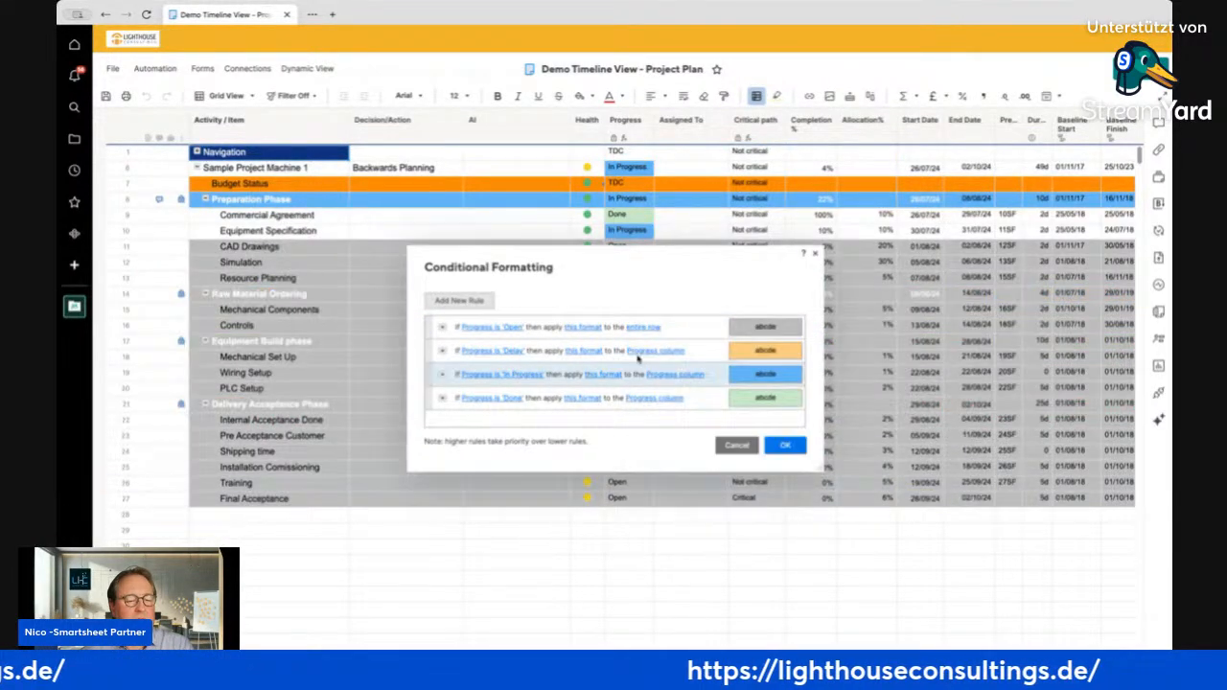
pyautogui.click(586, 328)
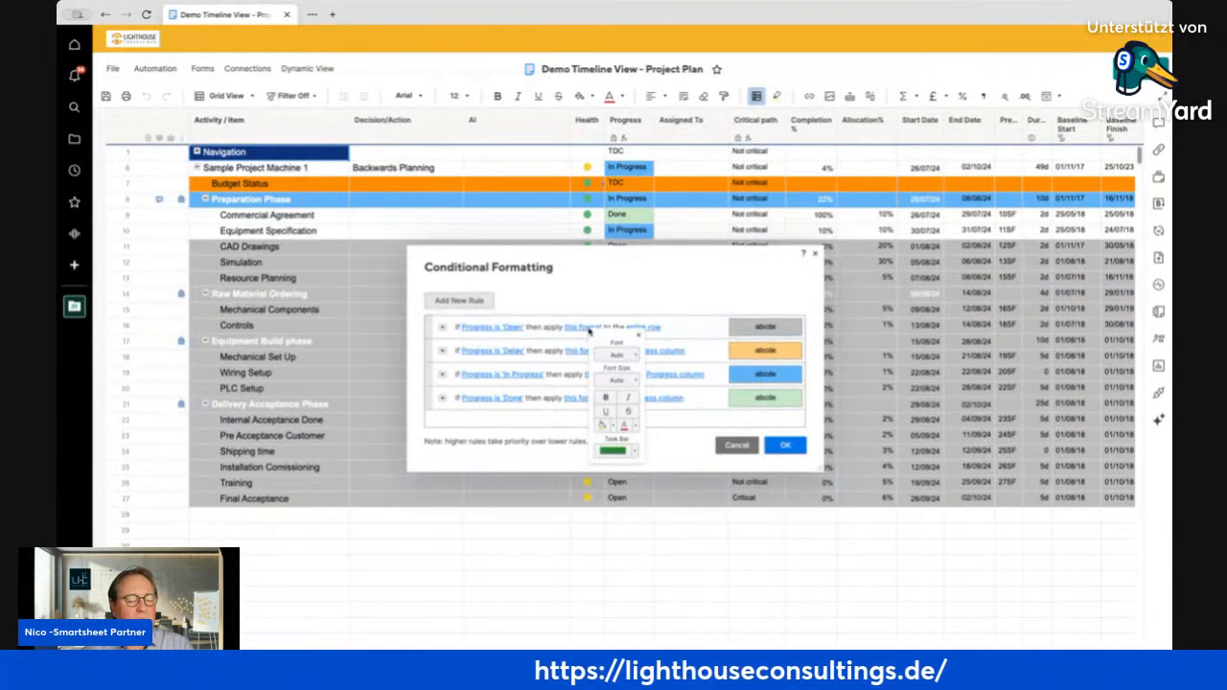
pyautogui.click(635, 452)
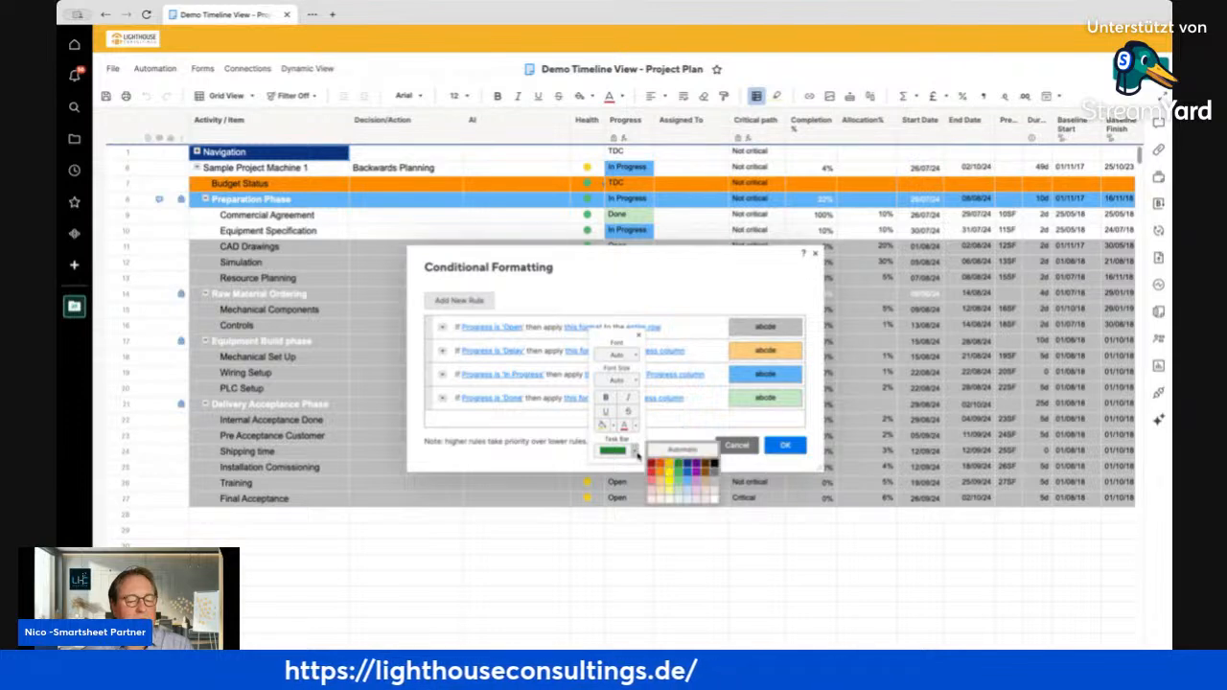
pyautogui.click(715, 483)
pyautogui.click(657, 324)
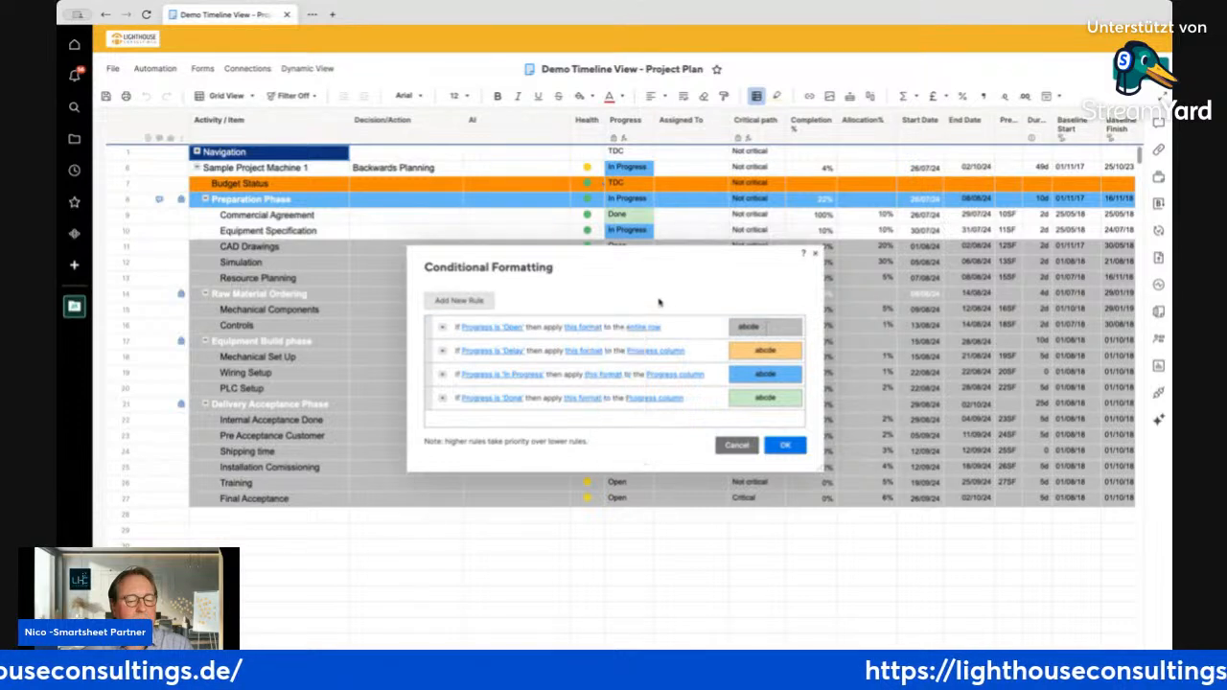
# Extend the 'Delay' rule to the entire row and give it a light orange task bar
pyautogui.click(648, 352)
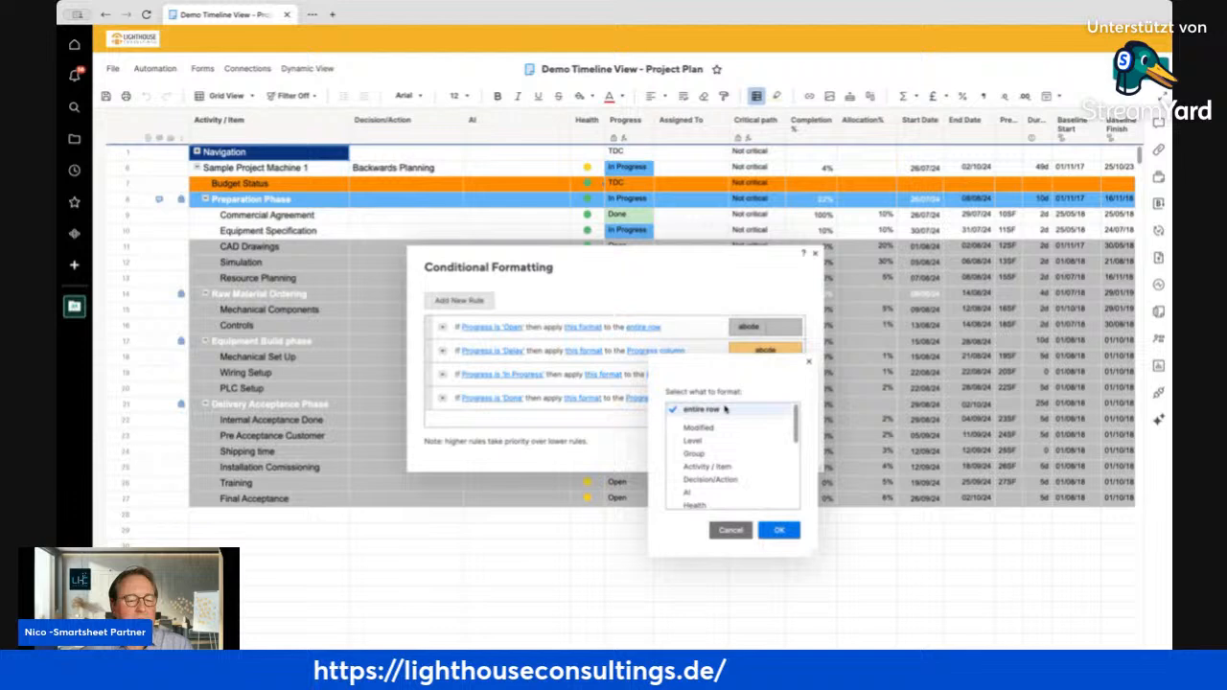
pyautogui.click(779, 530)
pyautogui.click(594, 353)
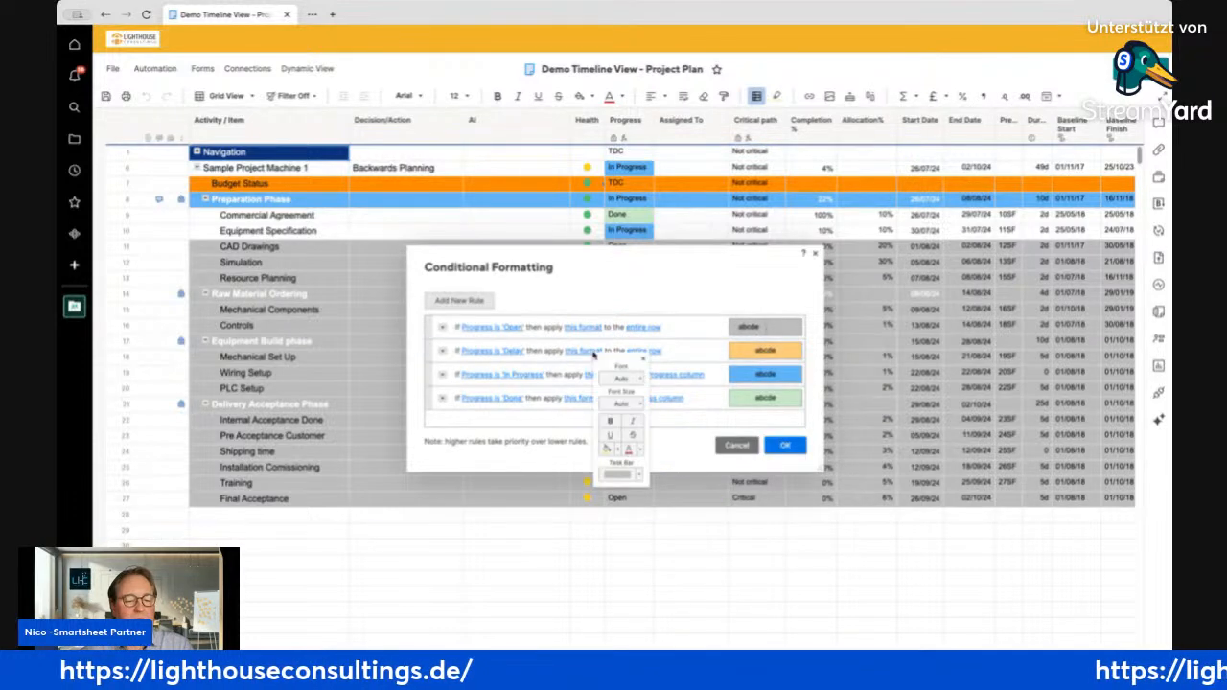
pyautogui.click(639, 477)
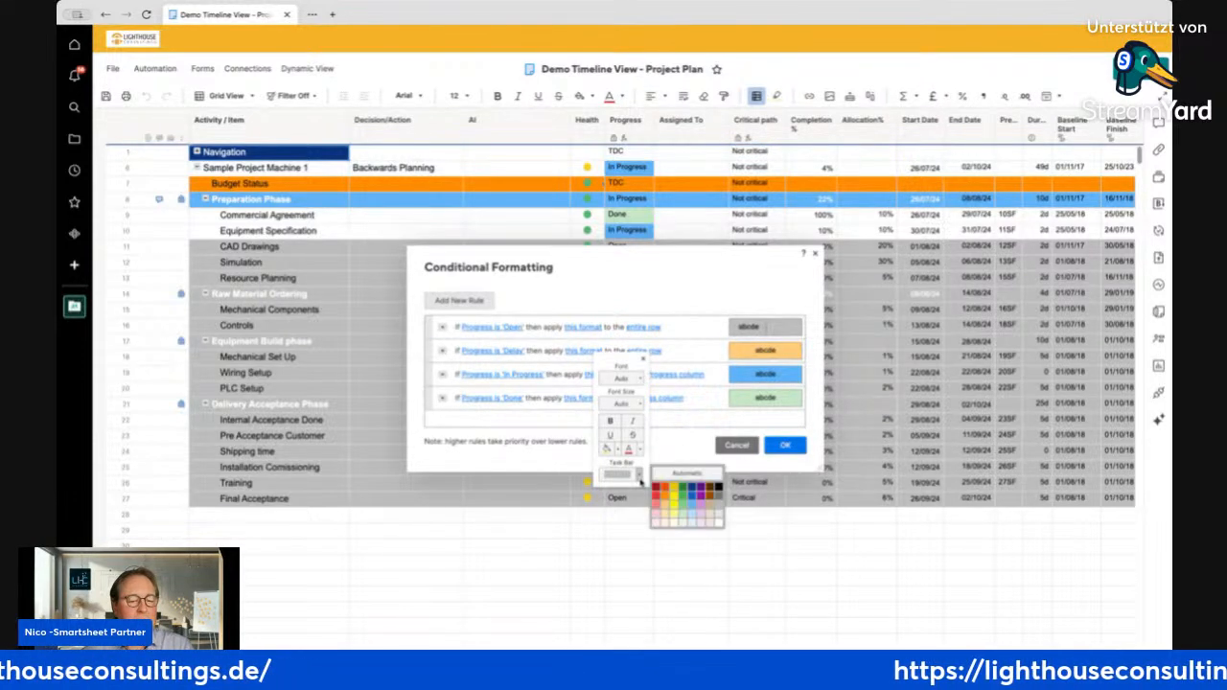
pyautogui.click(669, 505)
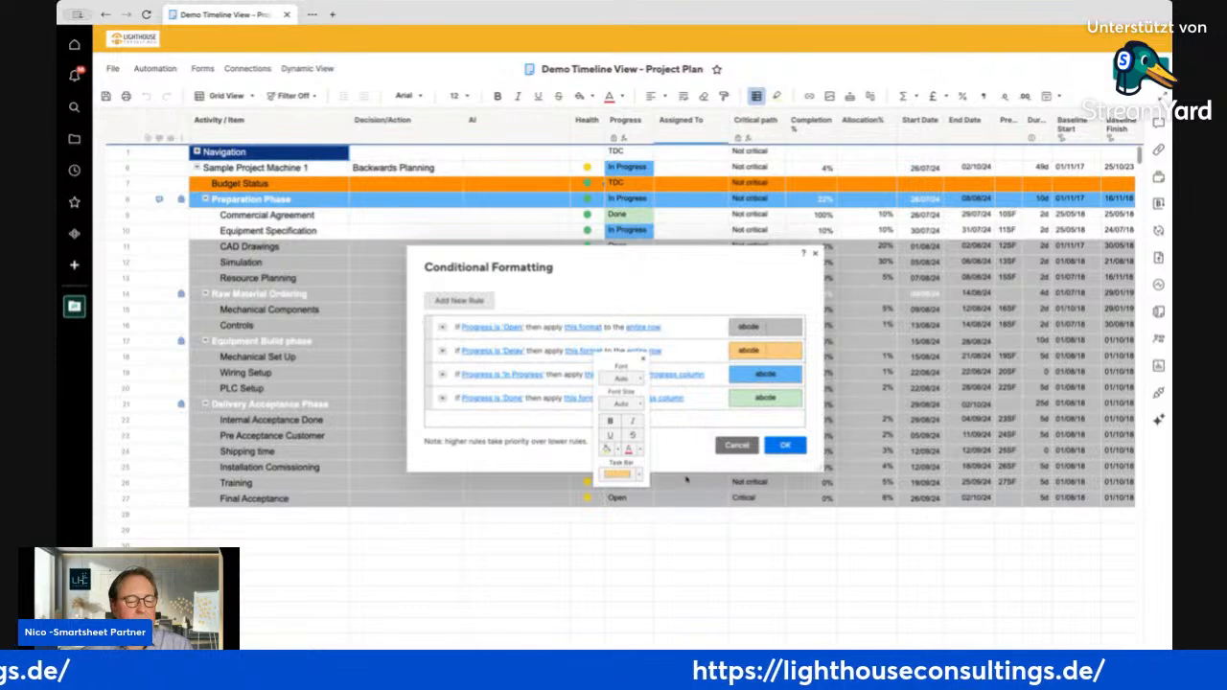
pyautogui.click(693, 294)
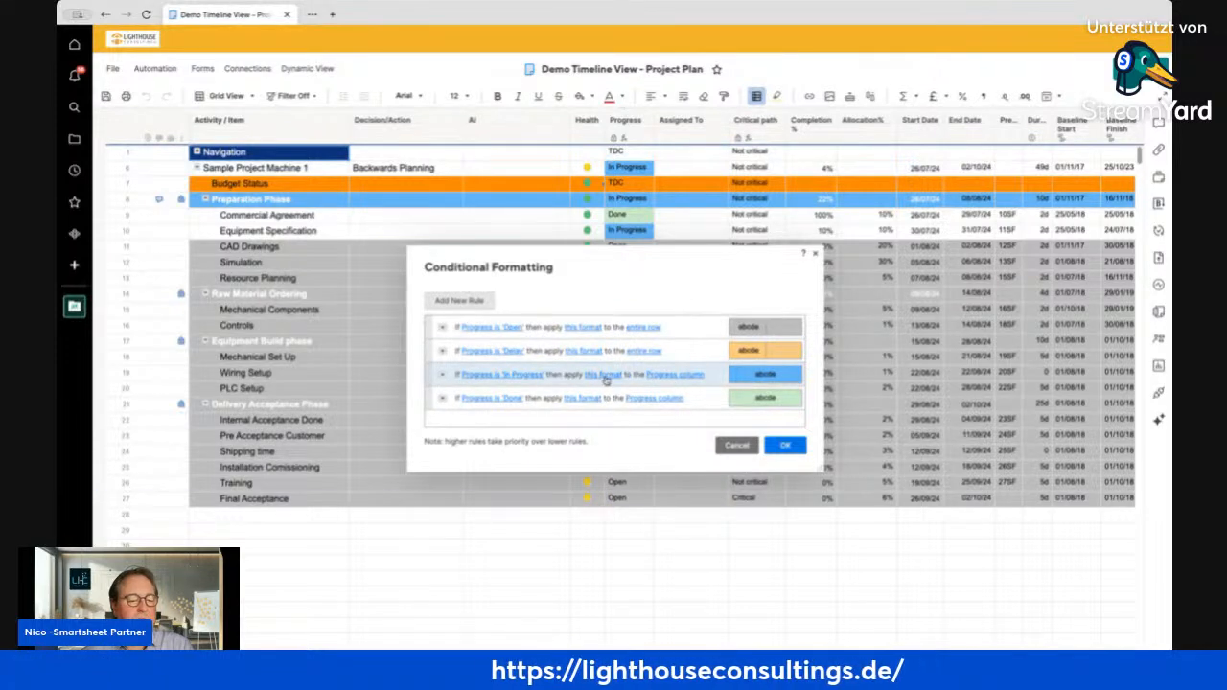
# Make the 'In Progress' rule format the entire row with a blue task bar
pyautogui.click(677, 375)
pyautogui.click(724, 428)
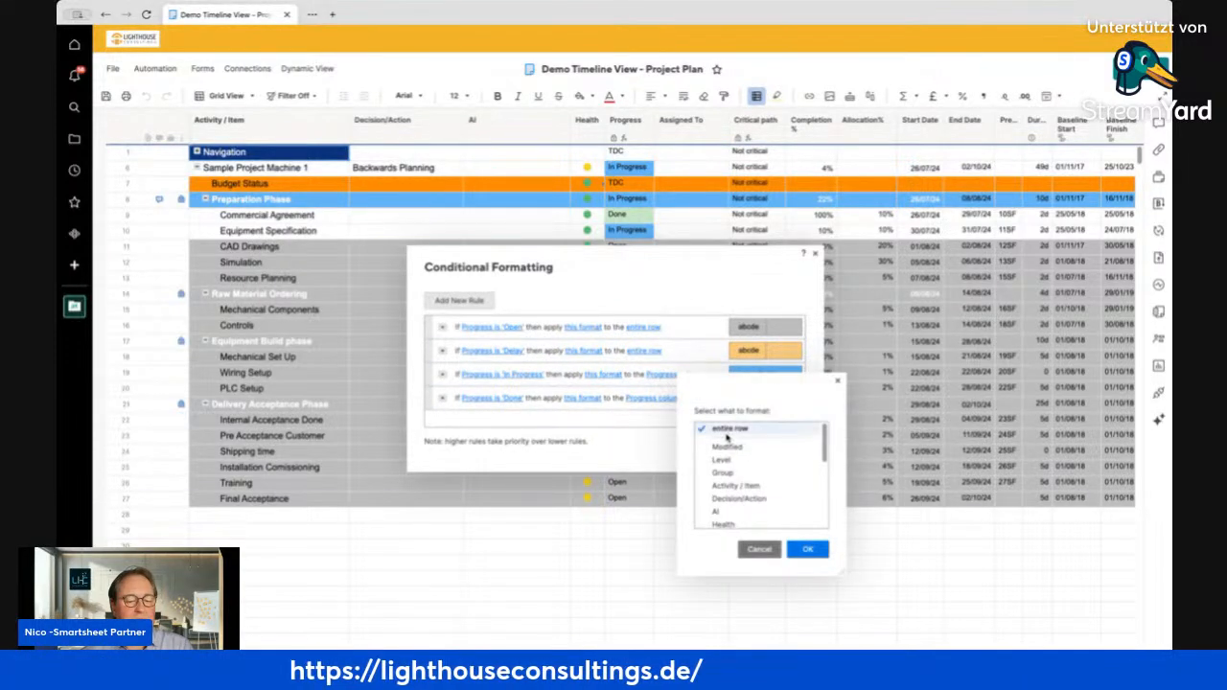
pyautogui.click(808, 549)
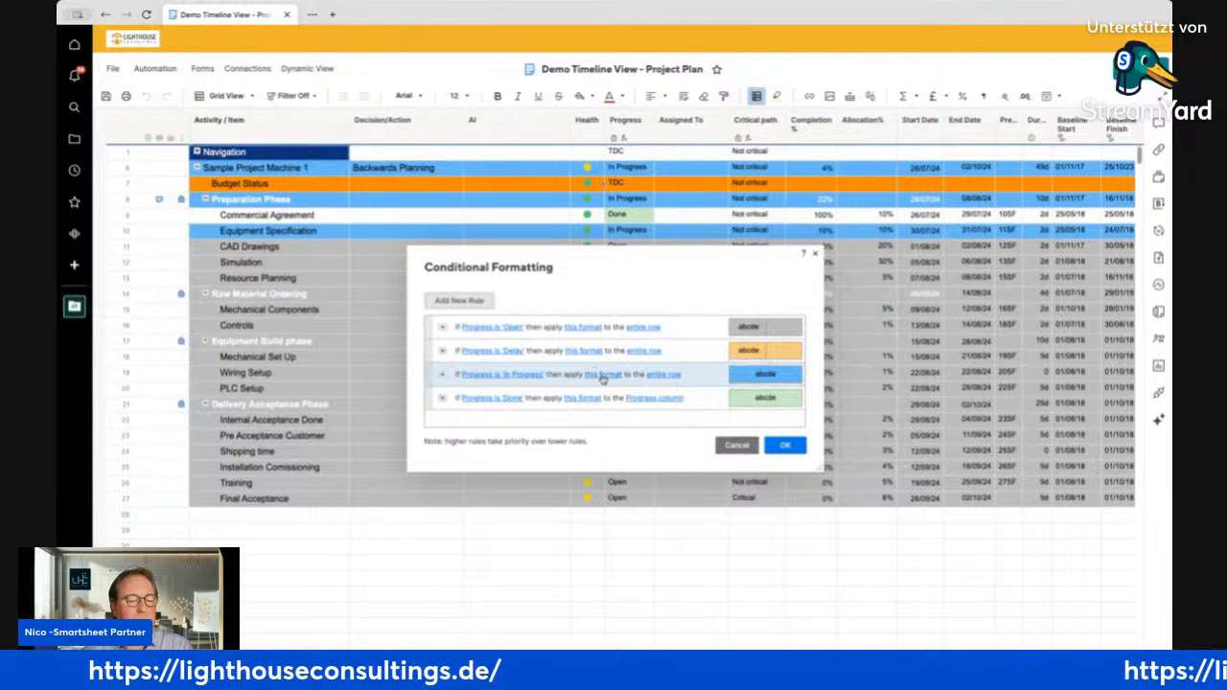
pyautogui.click(603, 375)
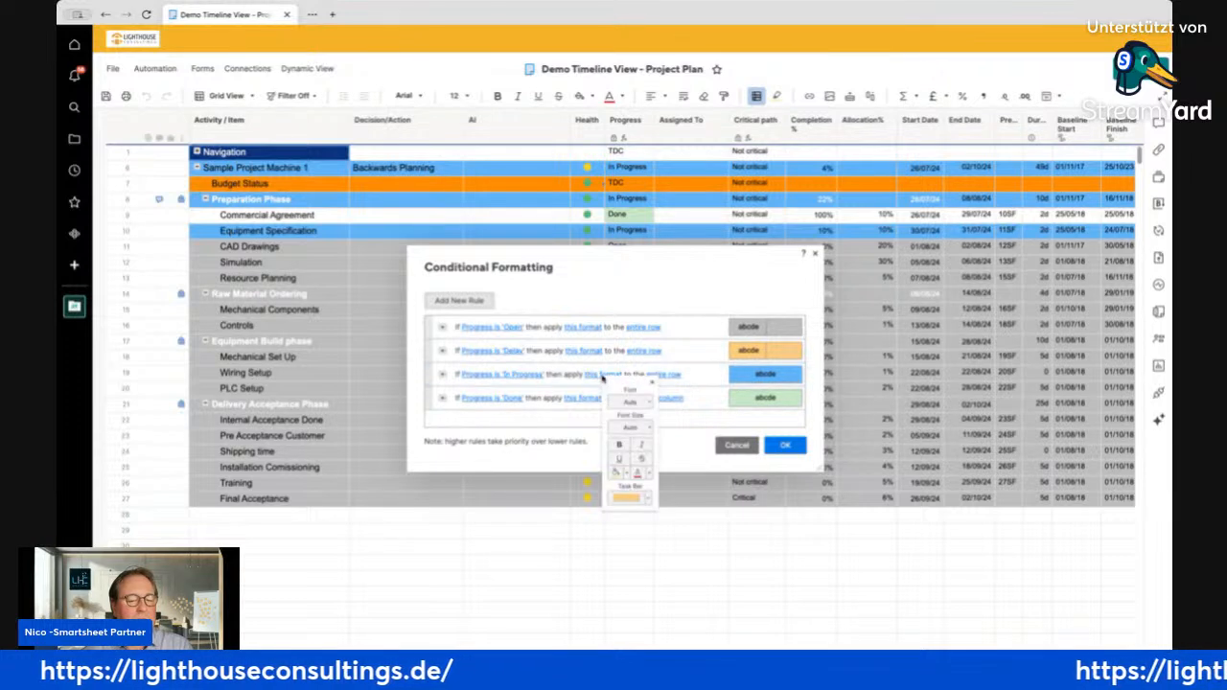
pyautogui.click(647, 499)
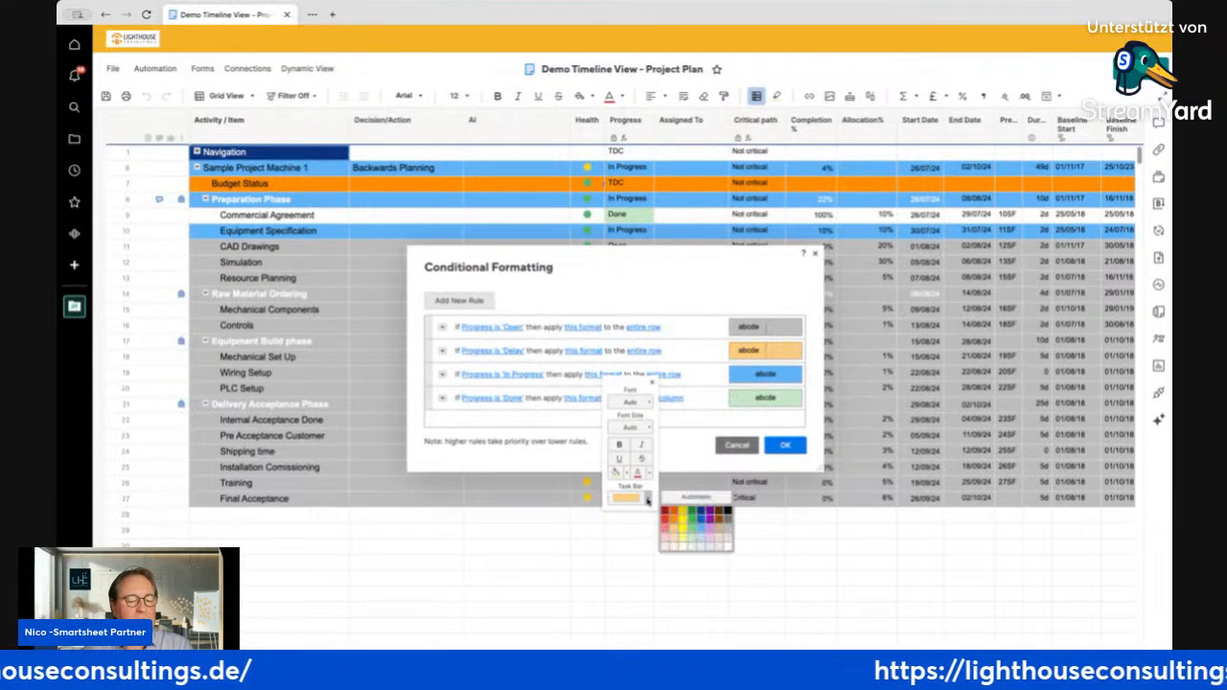
pyautogui.click(702, 526)
pyautogui.click(739, 273)
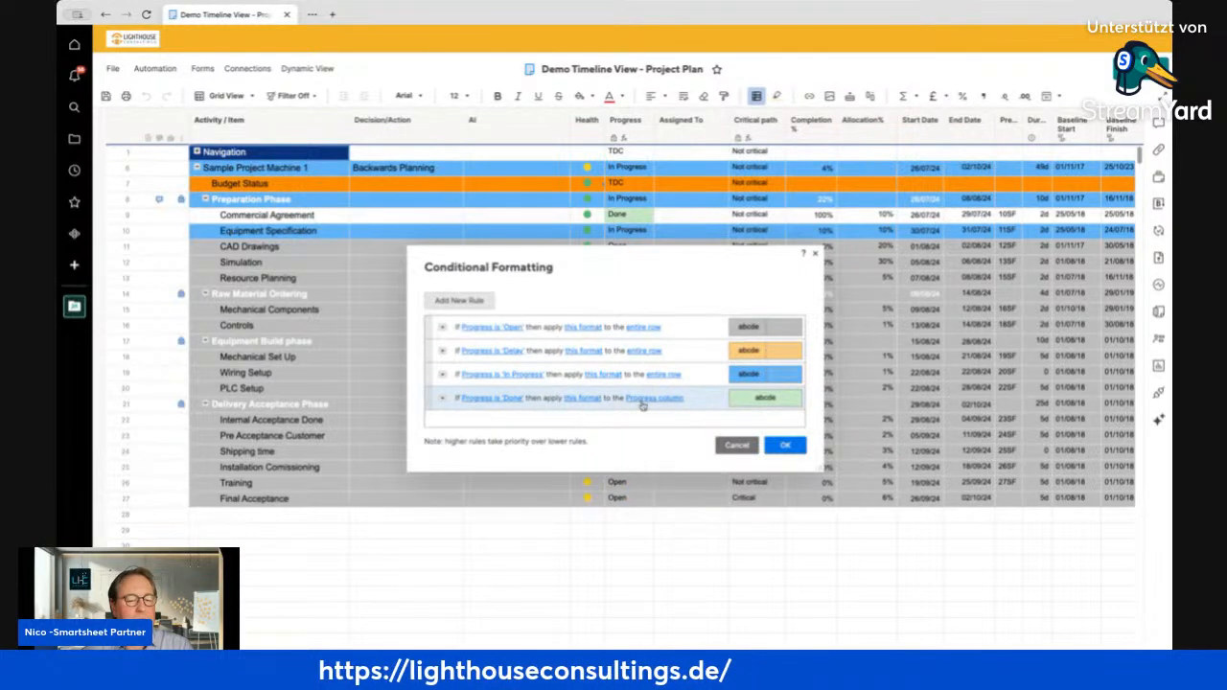
# Set the 'Done' rule to the entire row with a light green task bar, and save the conditional formatting rules
pyautogui.click(643, 399)
pyautogui.click(719, 454)
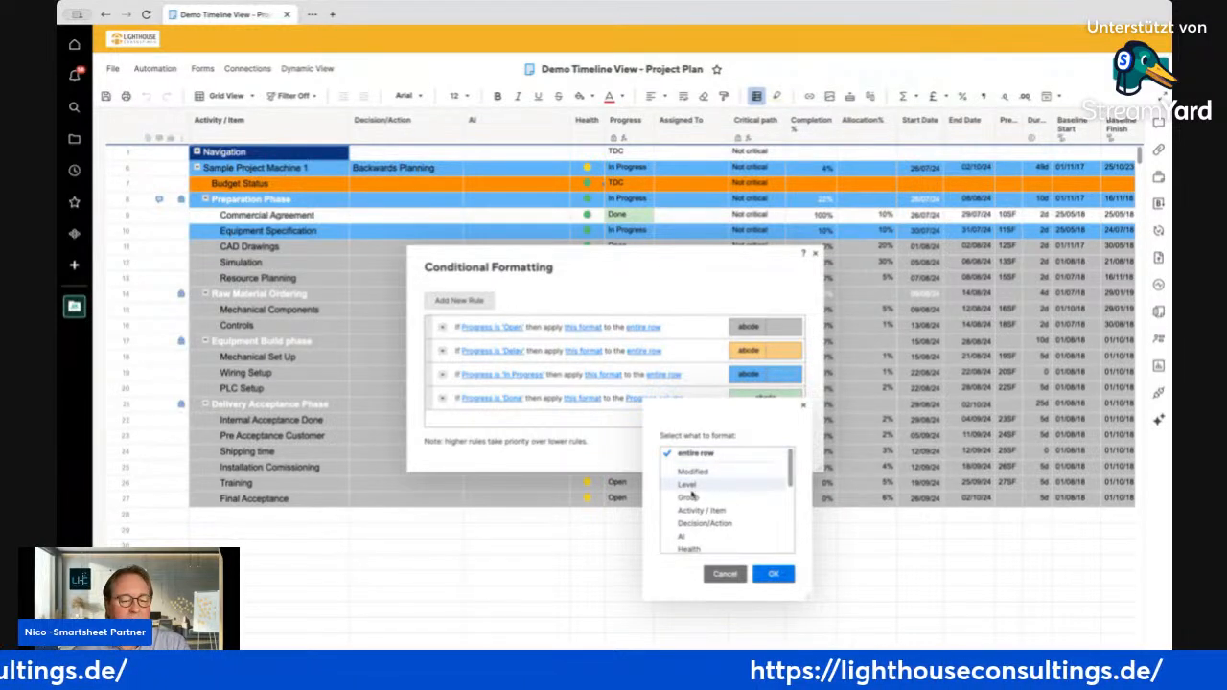
pyautogui.click(773, 573)
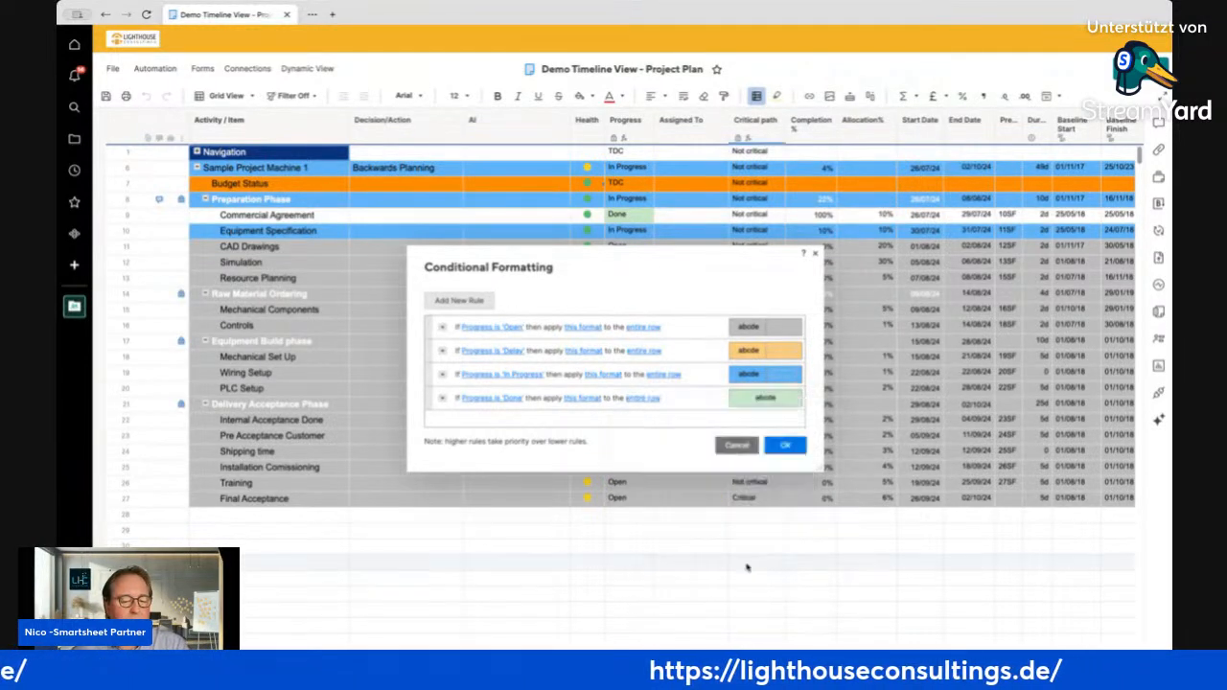
pyautogui.click(584, 399)
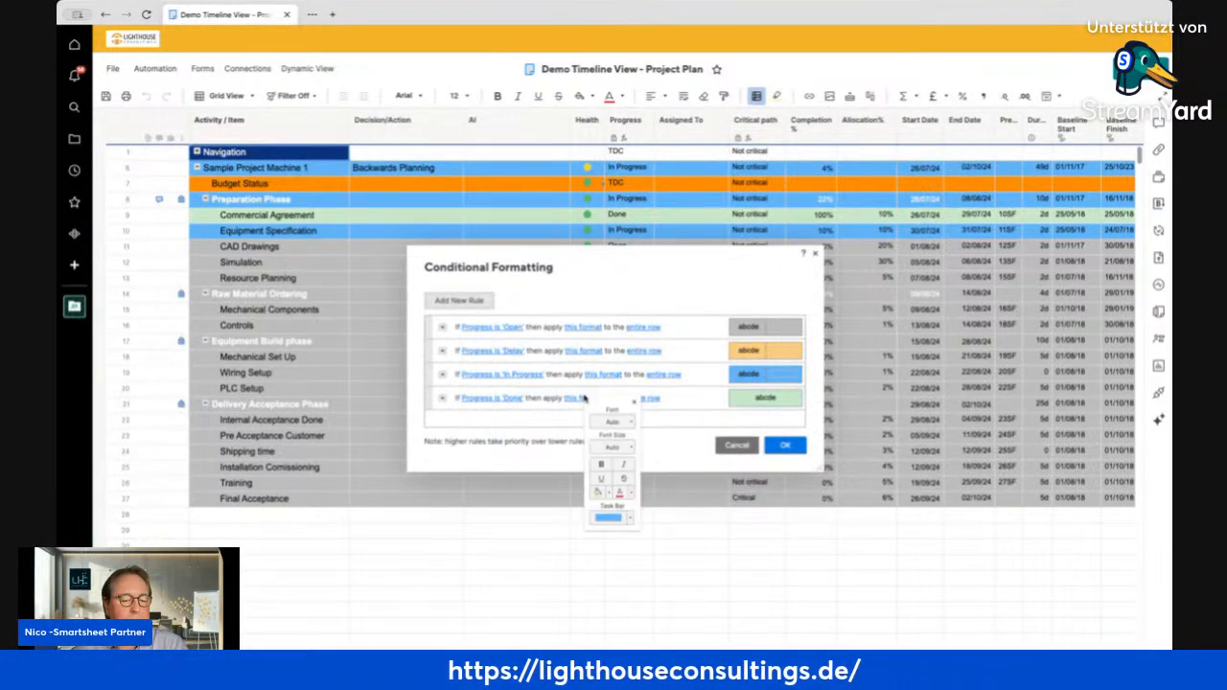
pyautogui.click(628, 519)
pyautogui.click(676, 560)
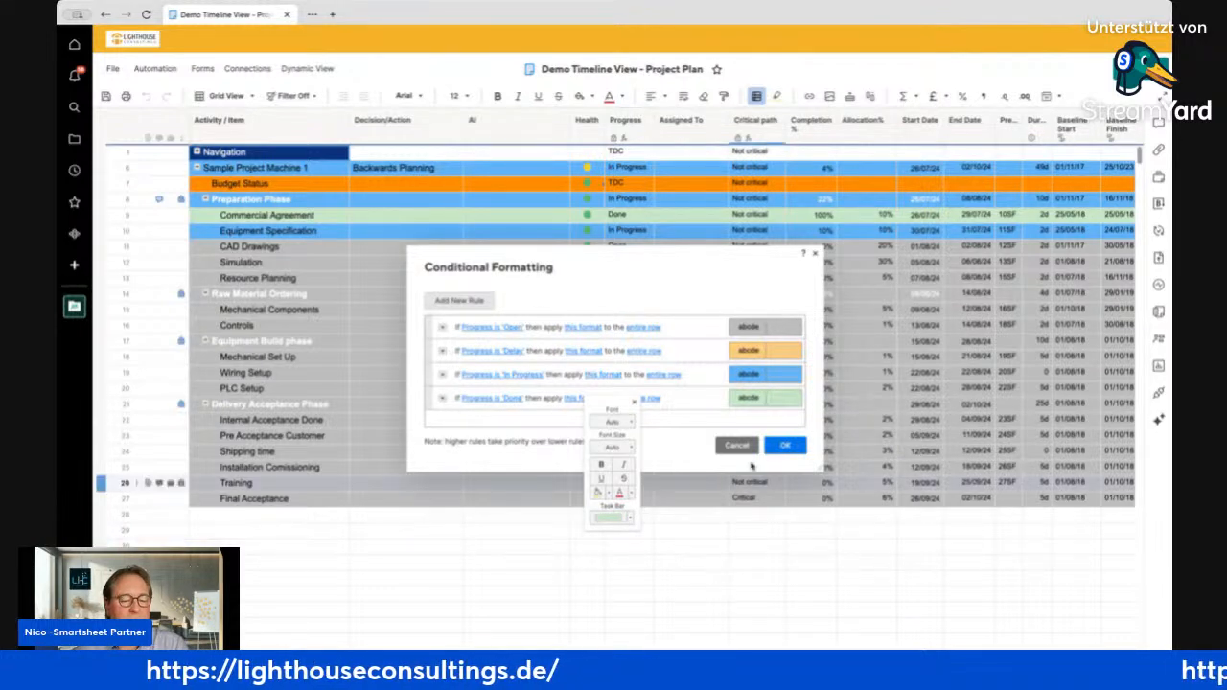
pyautogui.click(779, 442)
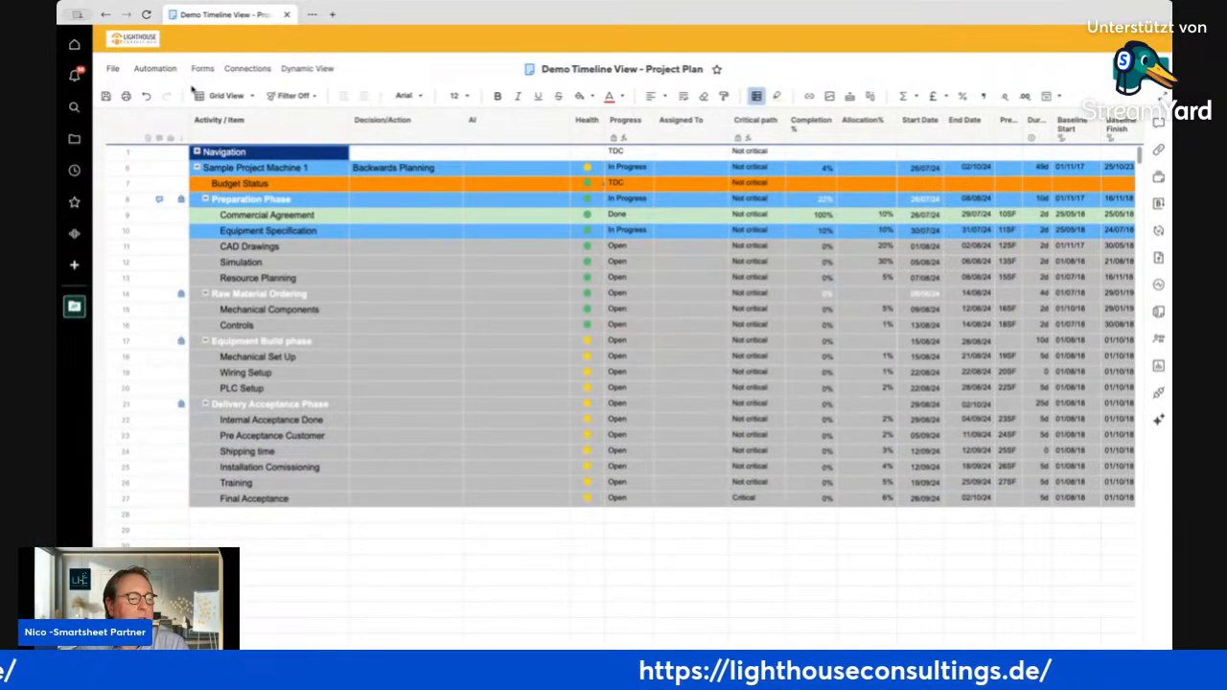
# Switch the sheet back to the new Timeline view and inspect the task bar colours
pyautogui.click(227, 96)
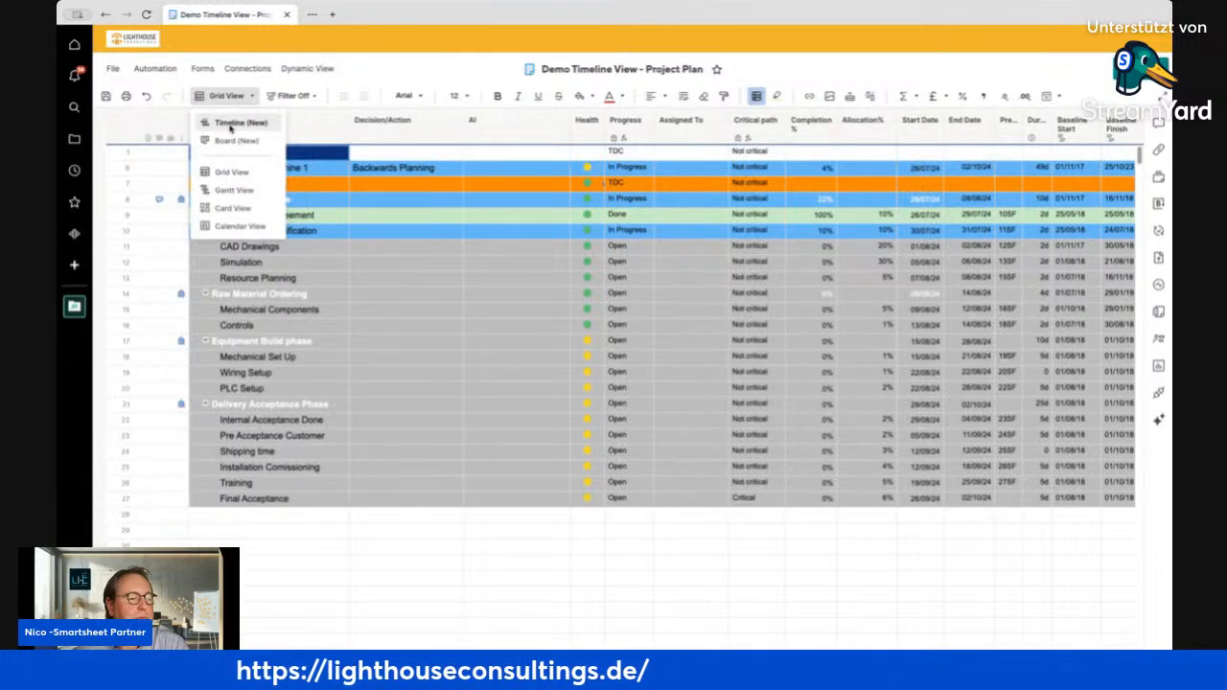
pyautogui.click(232, 125)
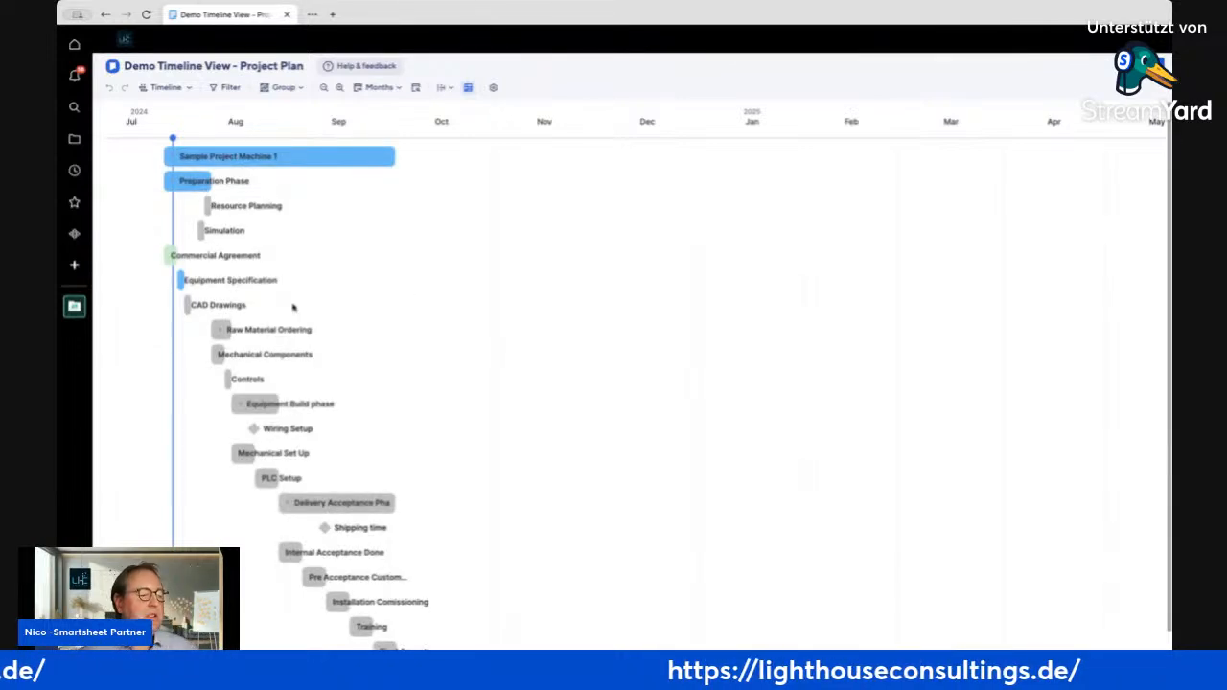
pyautogui.moveTo(184, 157)
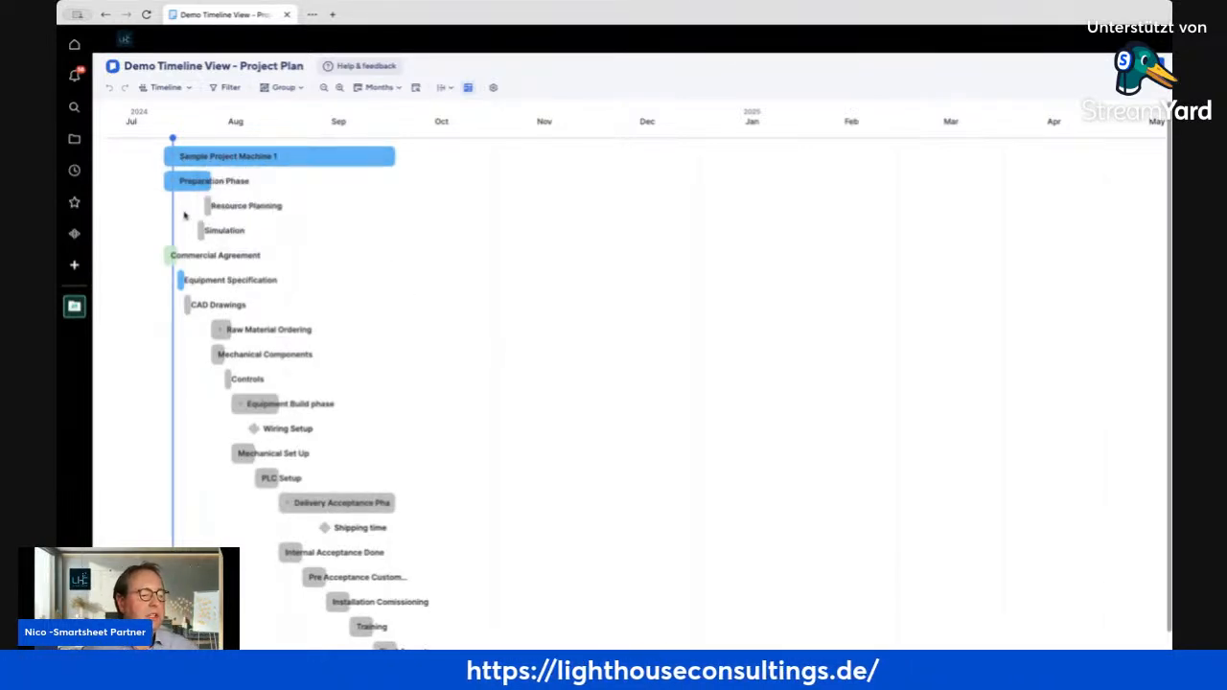
# Examine the coloured task bars across all phases on the timeline, from Preparation Phase to Final Acceptance
pyautogui.moveTo(193, 195)
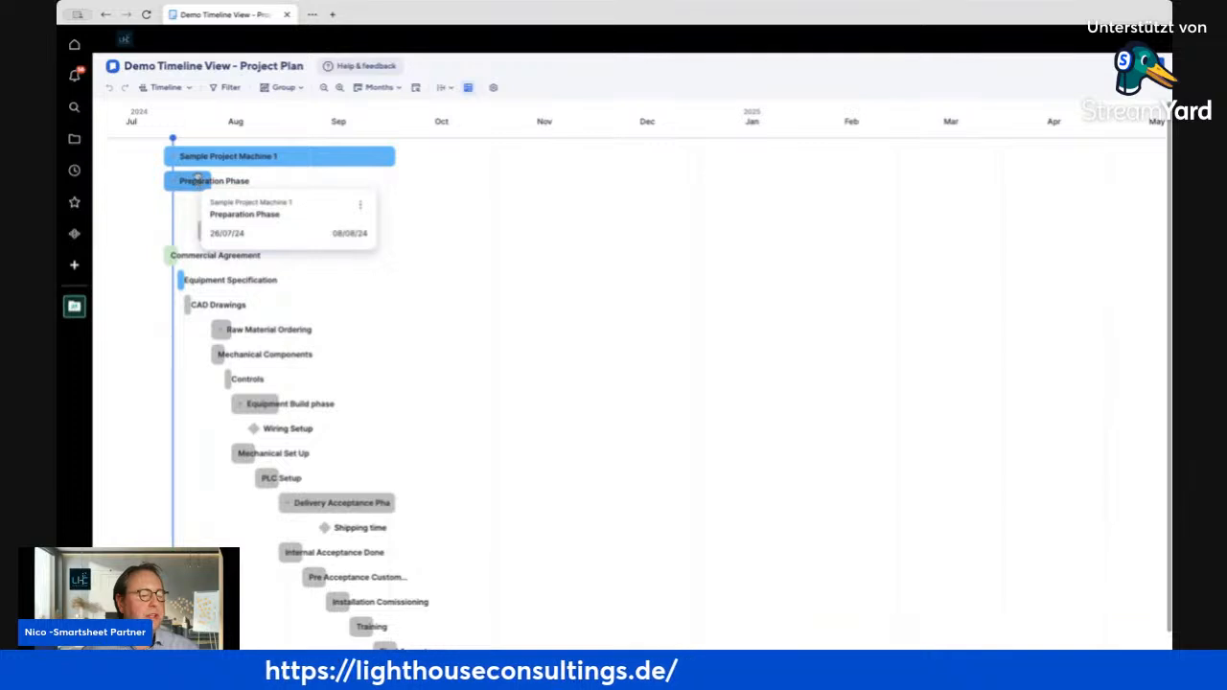
pyautogui.moveTo(175, 255)
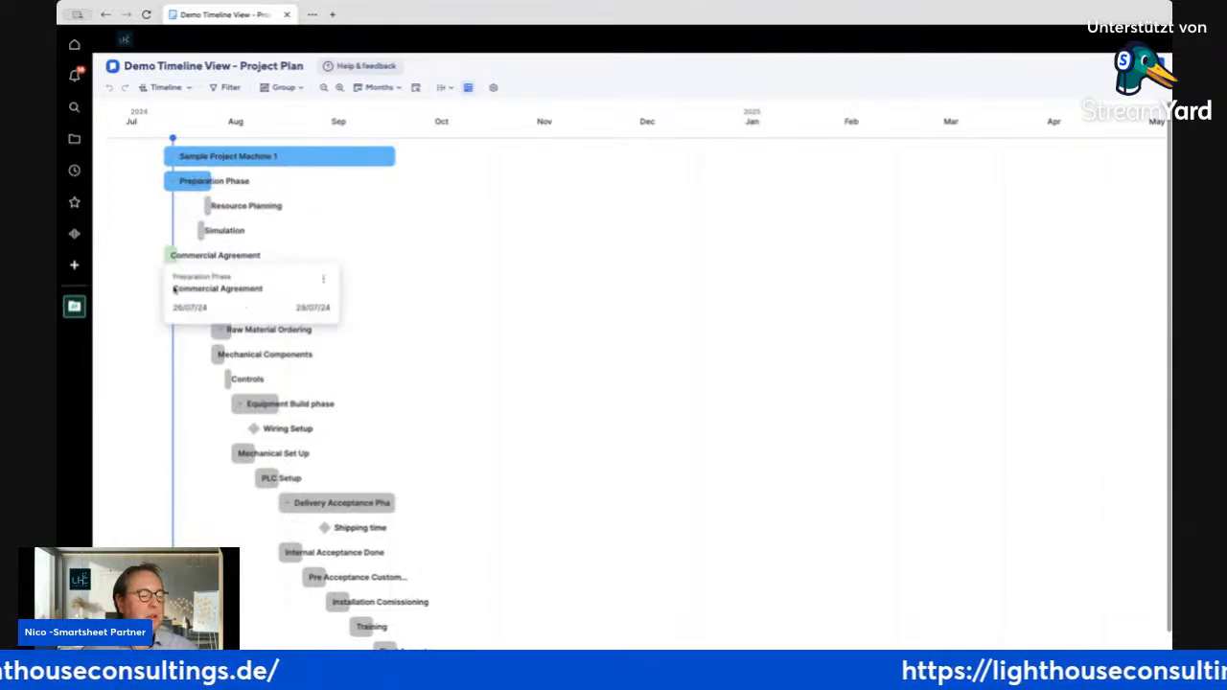
pyautogui.moveTo(191, 283)
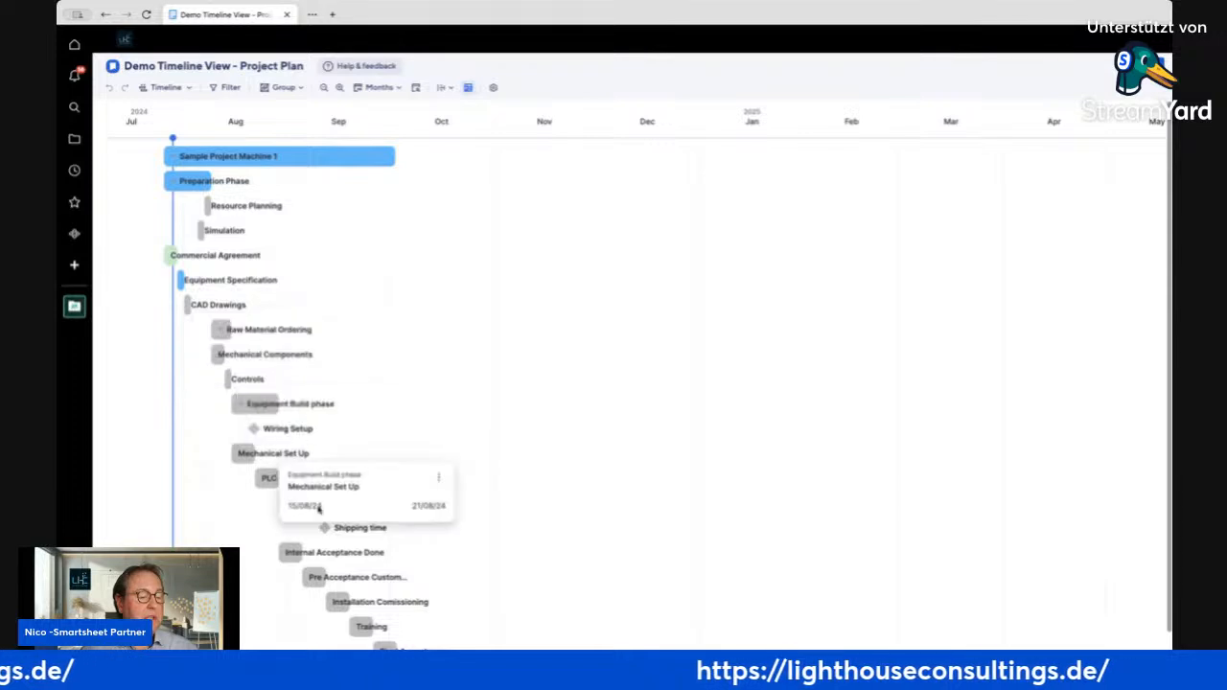
pyautogui.scroll(-1, 406, 632)
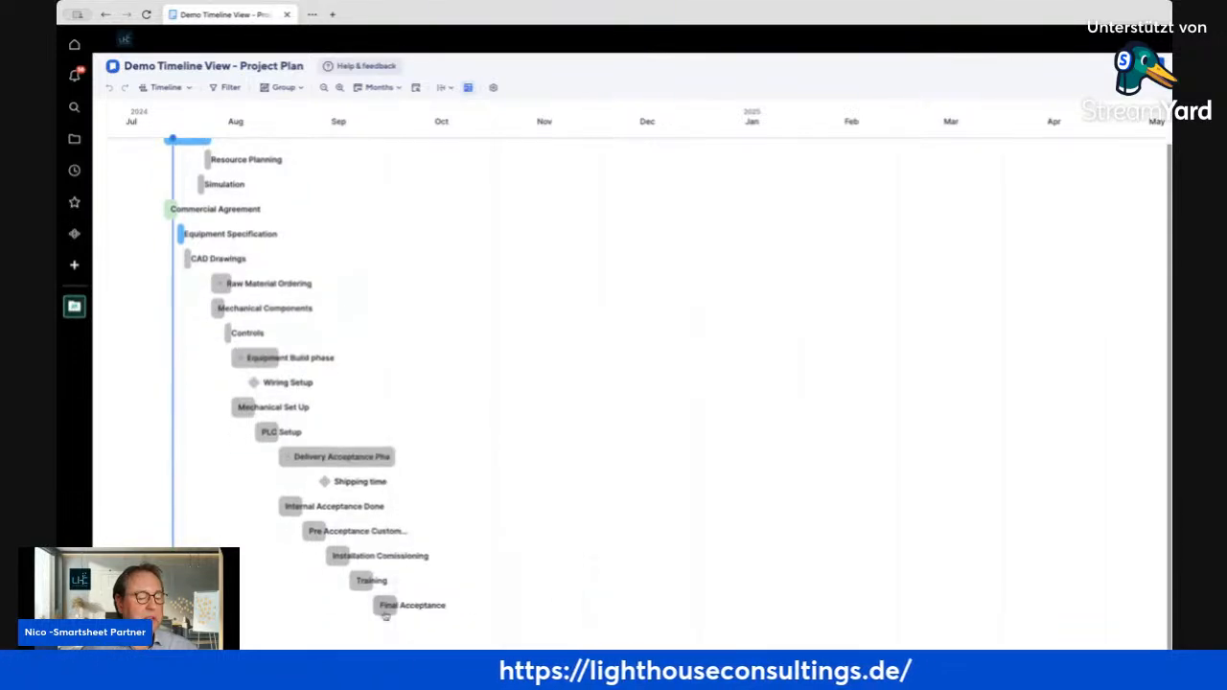
pyautogui.moveTo(337, 515)
pyautogui.moveTo(285, 435)
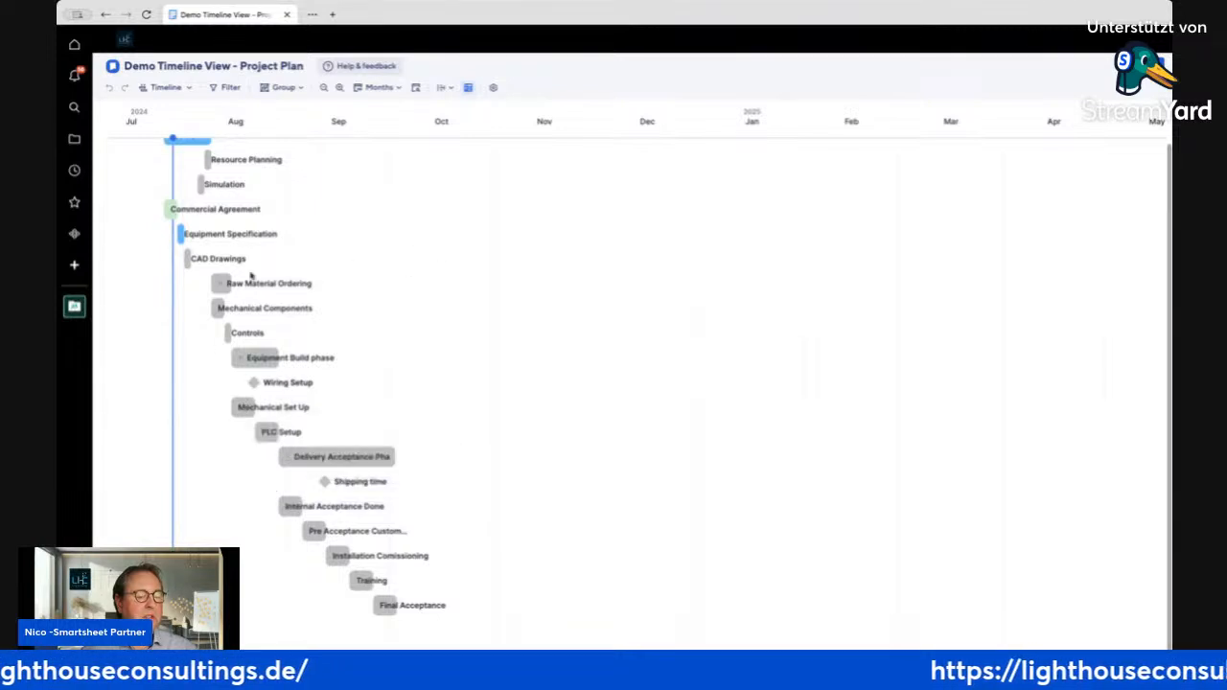
pyautogui.moveTo(247, 281)
pyautogui.scroll(1, 247, 281)
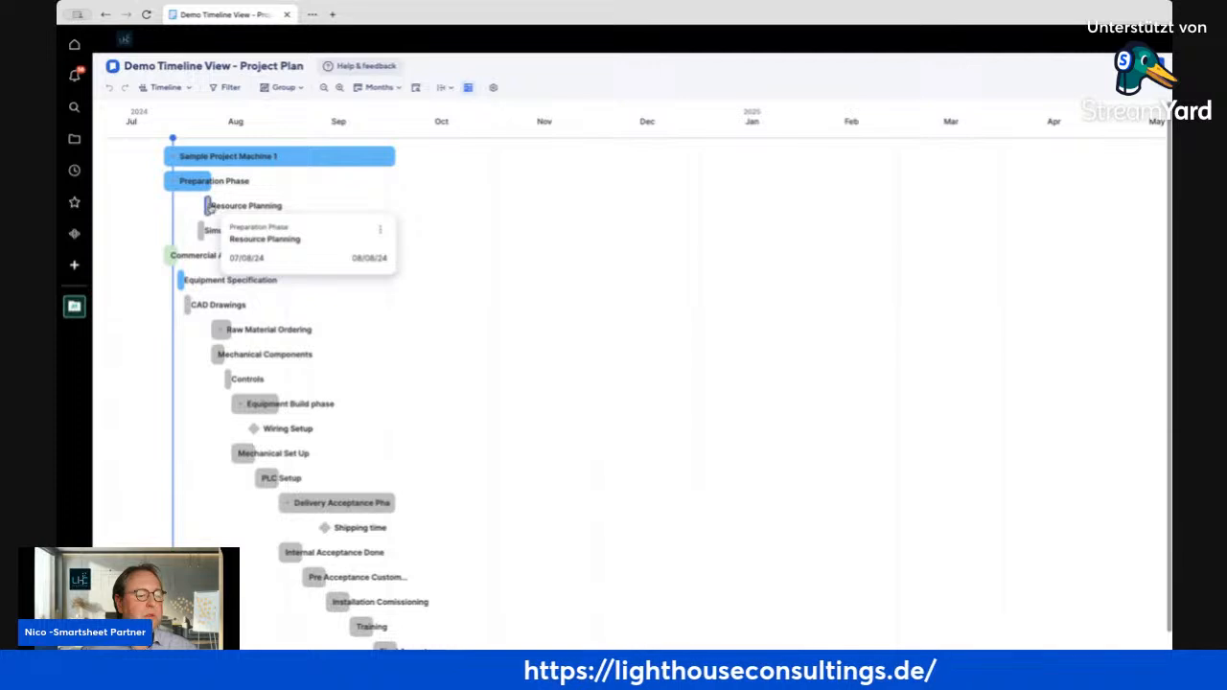
# Open the details of the Resource Planning task, review its fields, and close the details
pyautogui.click(209, 207)
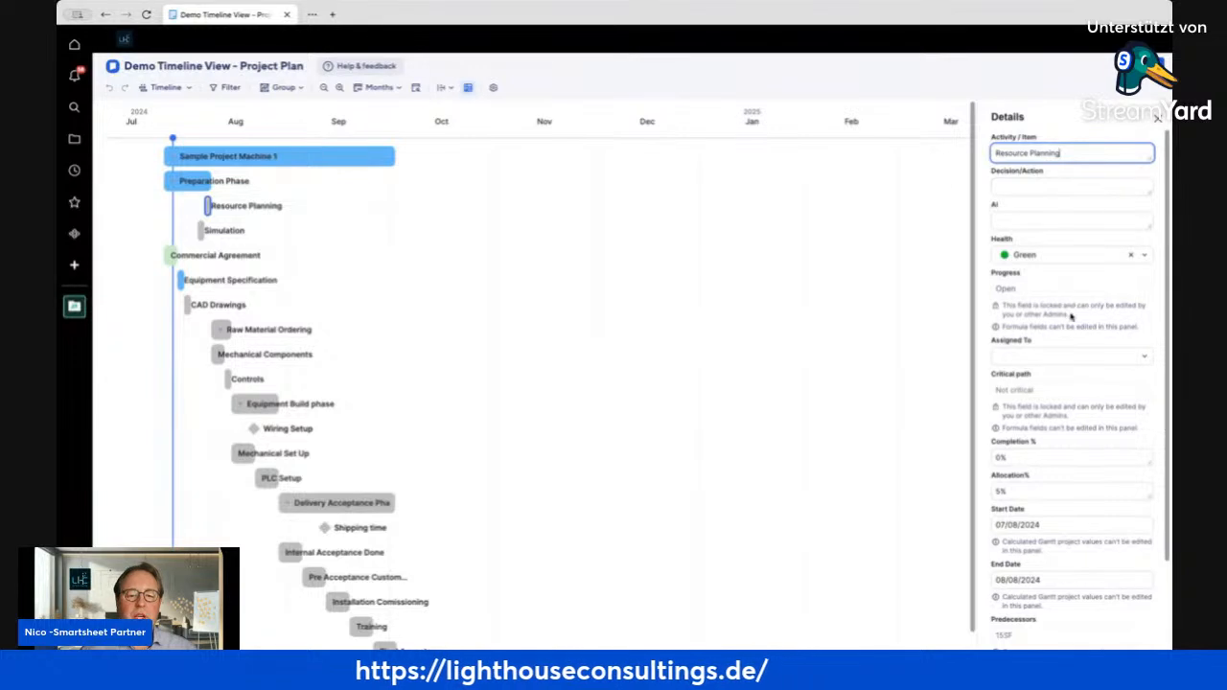
pyautogui.scroll(-4, 1084, 403)
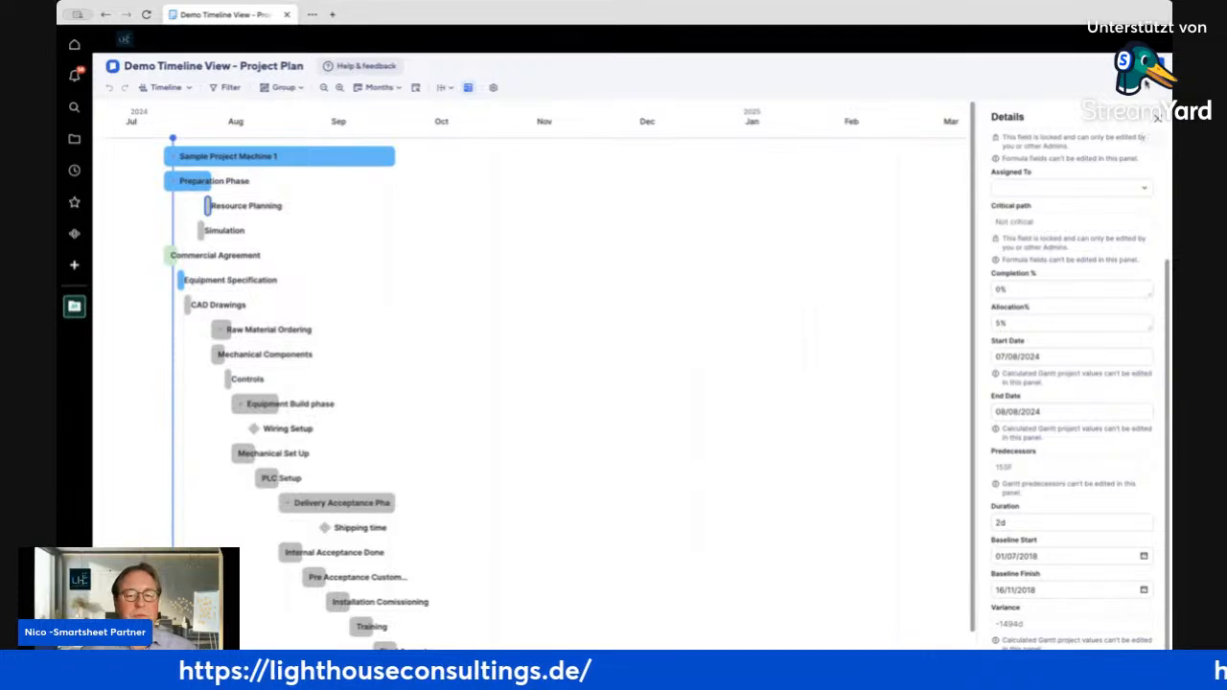
pyautogui.click(1157, 118)
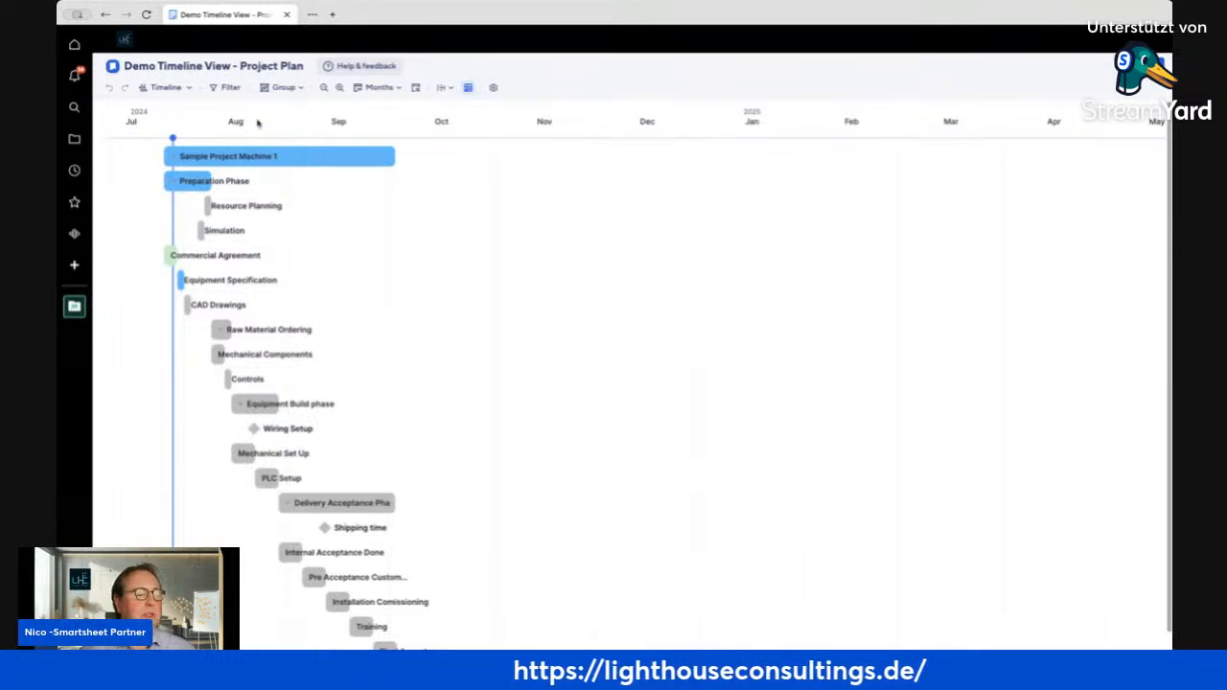
# Switch the sheet to Grid view and go through the parent phase rows in the Activity / Item column
pyautogui.click(186, 90)
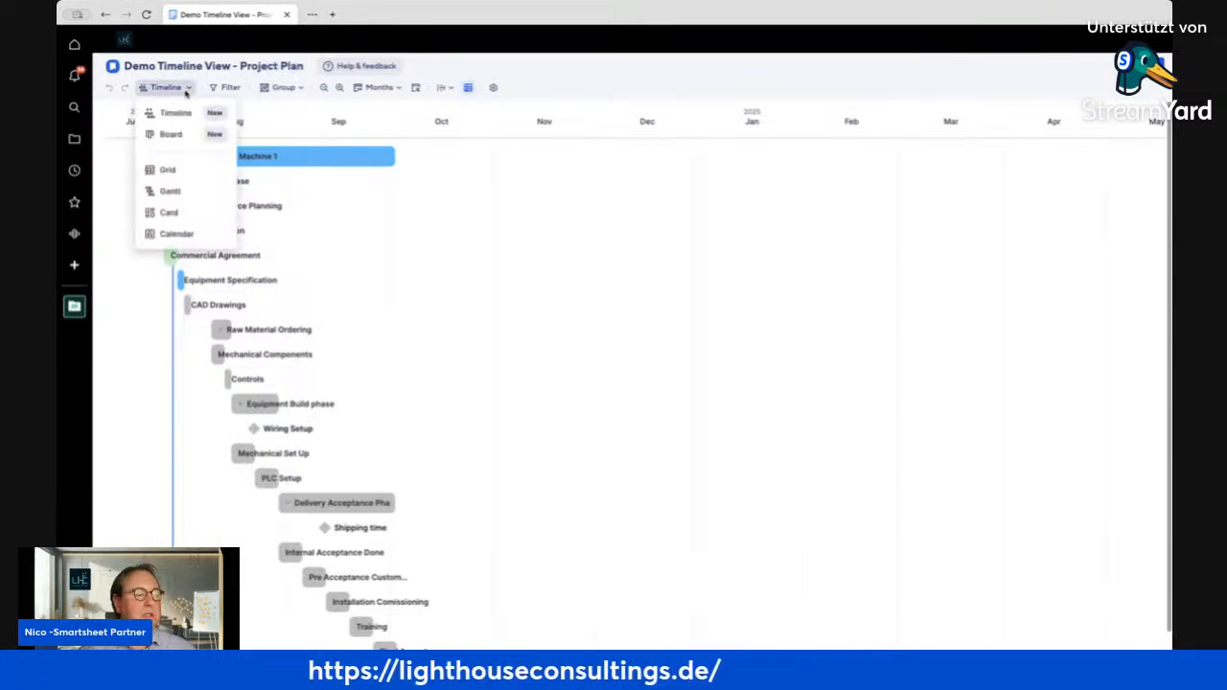
pyautogui.click(170, 170)
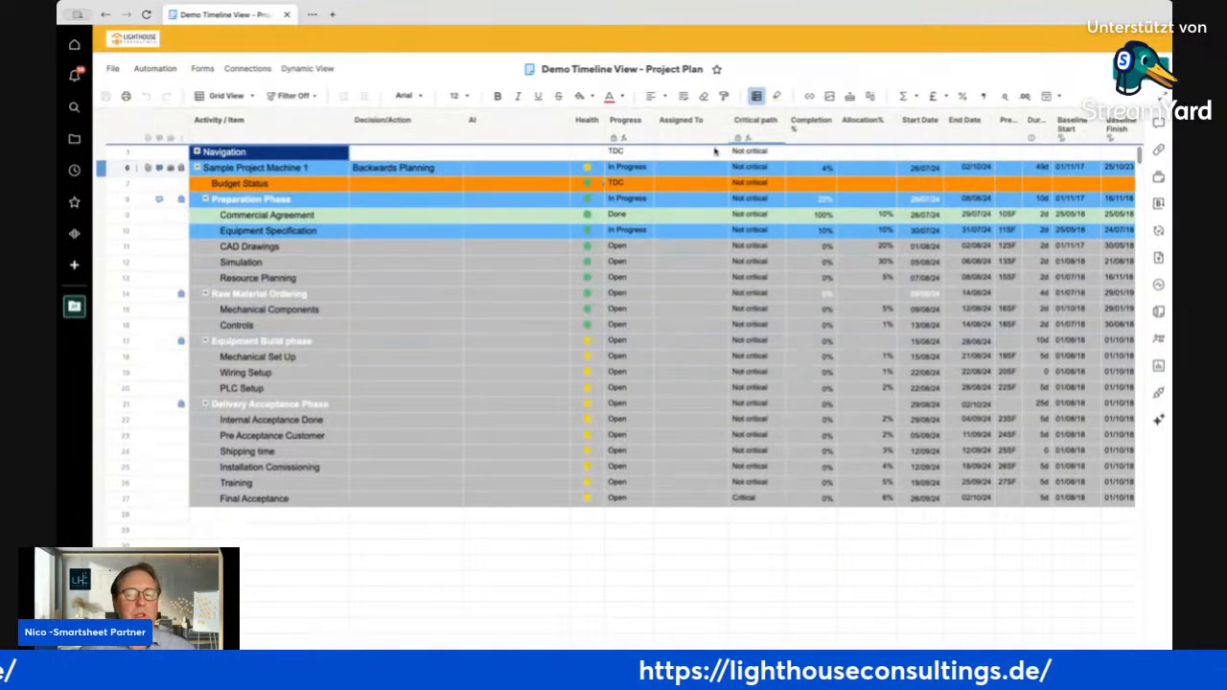
pyautogui.click(233, 202)
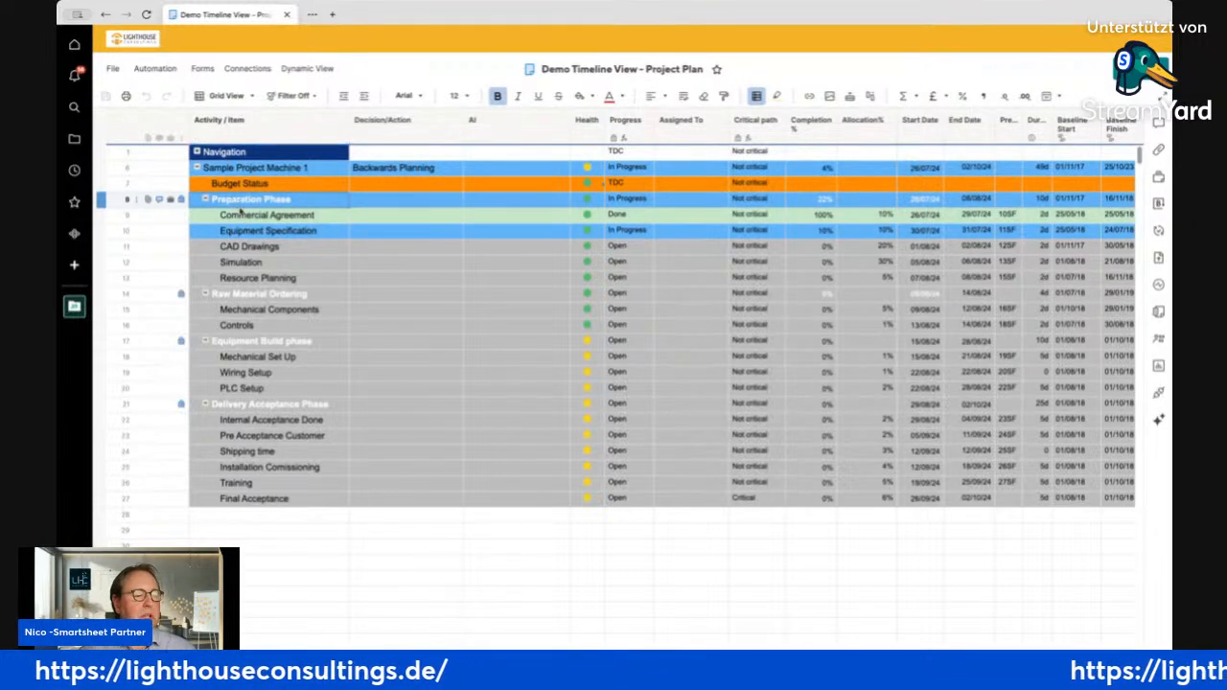
pyautogui.click(256, 296)
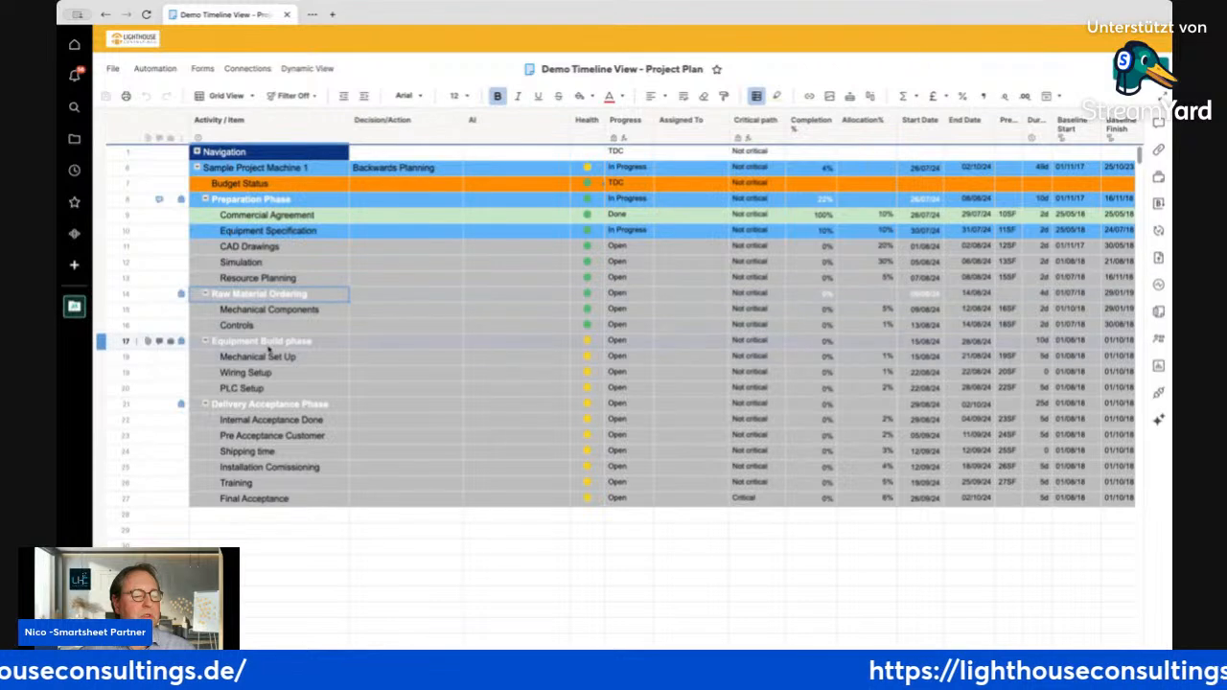
pyautogui.click(259, 340)
pyautogui.click(276, 406)
pyautogui.rightClick(269, 129)
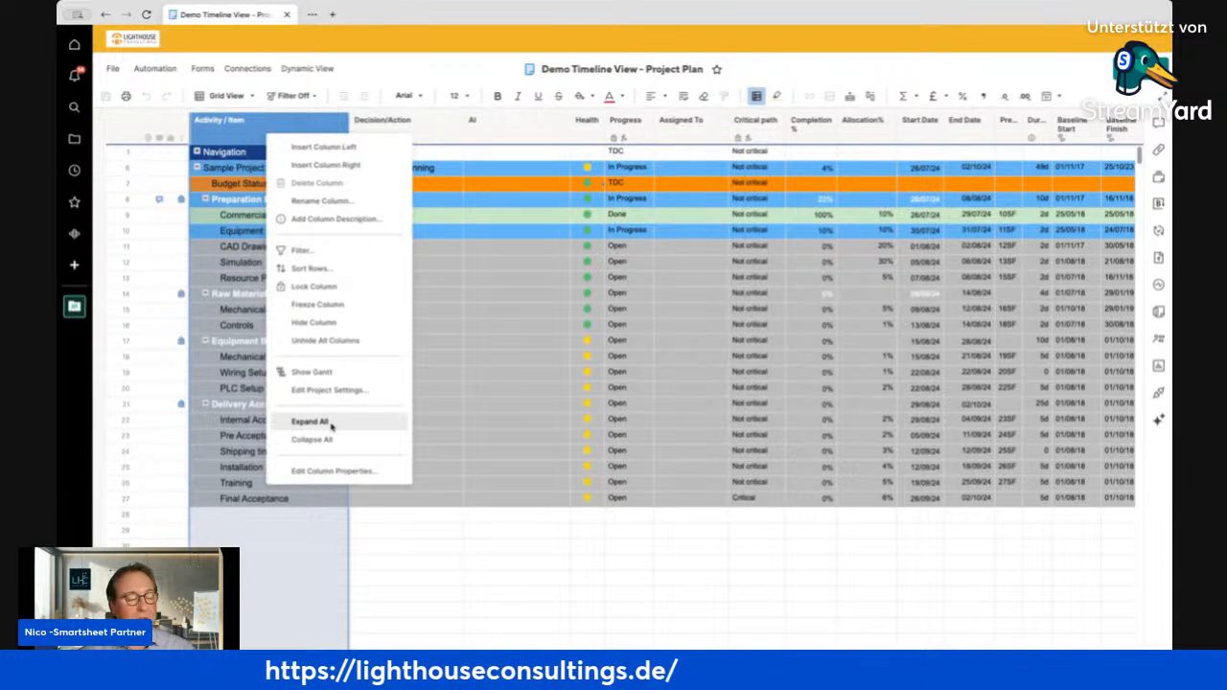
pyautogui.click(309, 422)
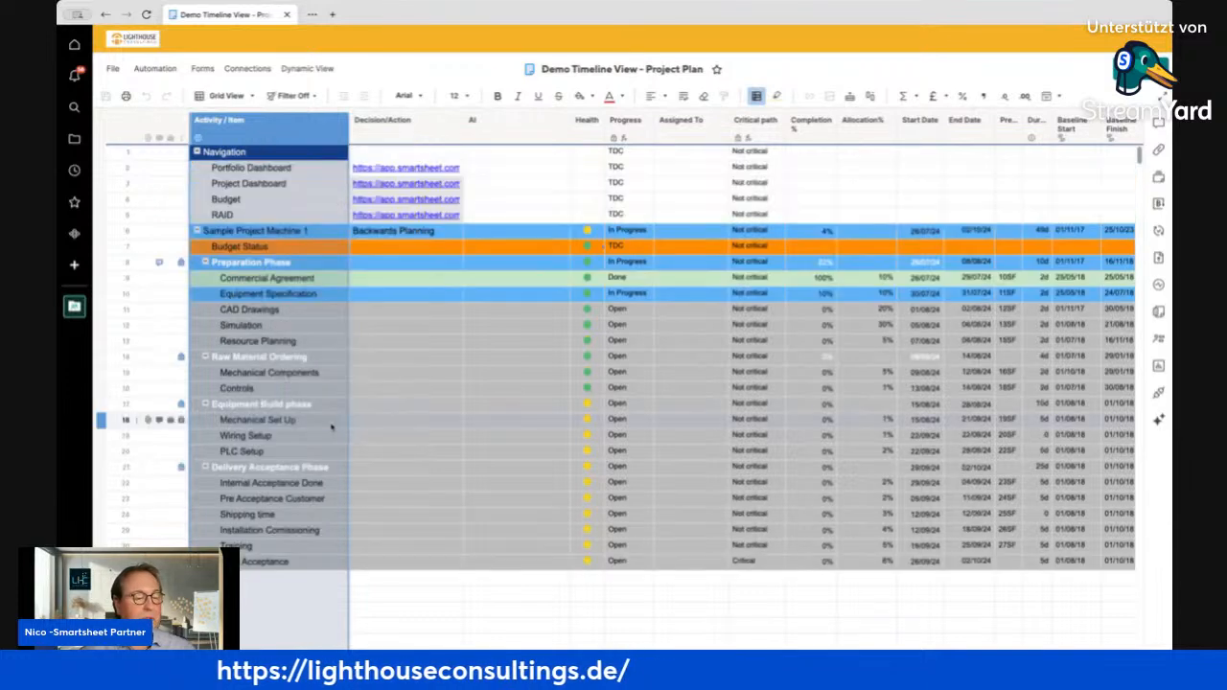
pyautogui.click(149, 100)
# Unhide all columns in the sheet and examine the formula in the Group helper column
pyautogui.rightClick(240, 130)
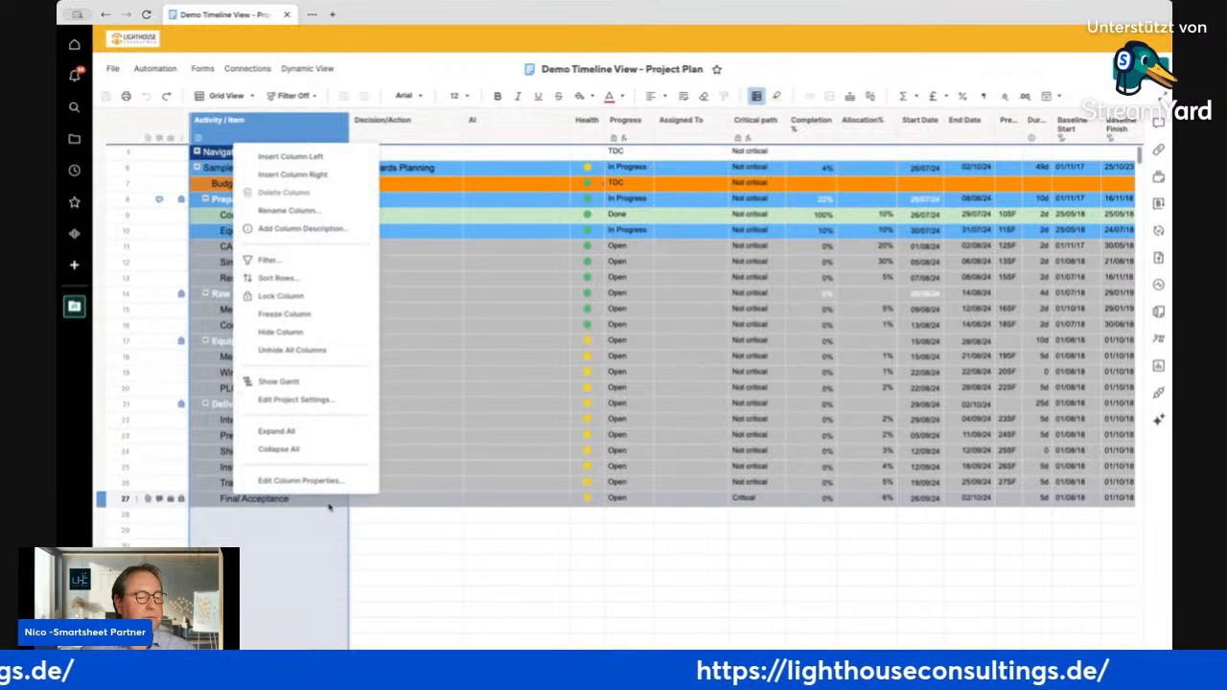
pyautogui.click(309, 354)
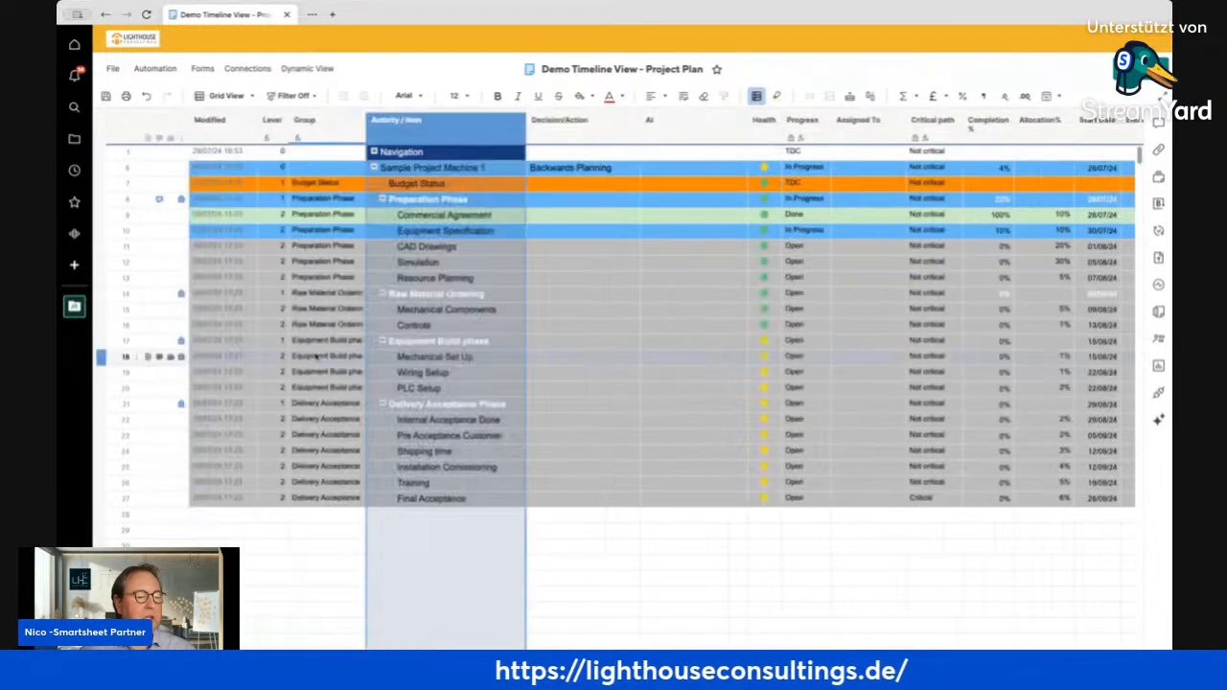
pyautogui.click(322, 299)
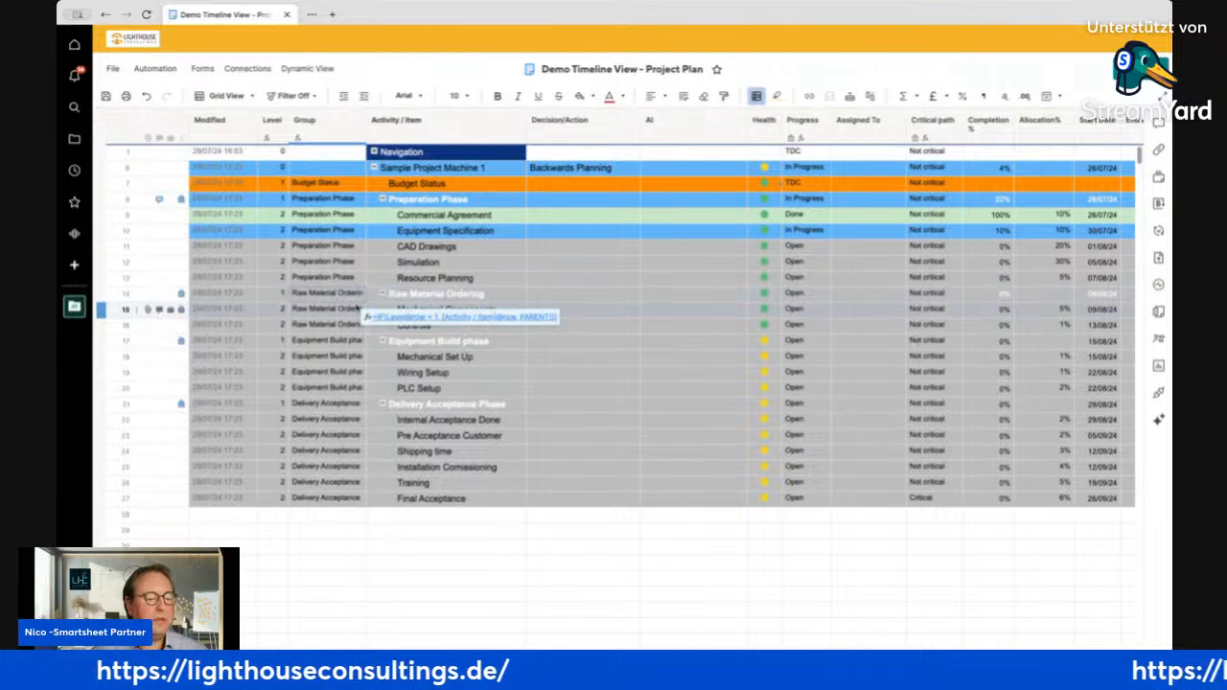
pyautogui.click(335, 122)
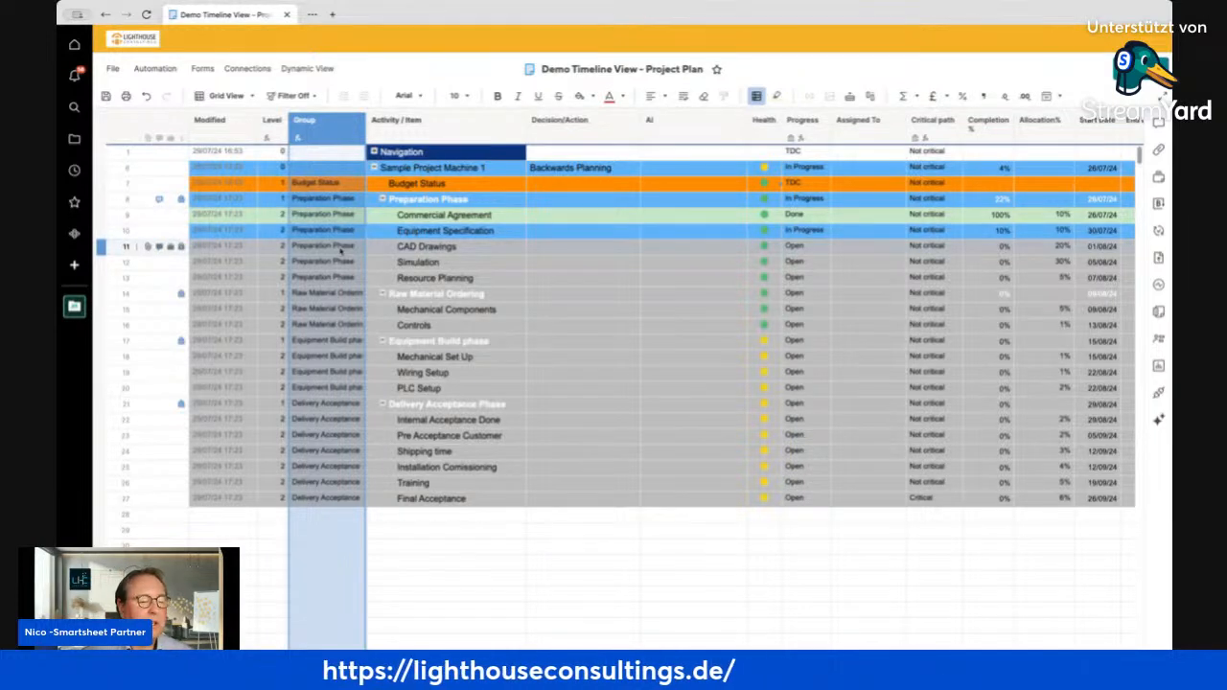
pyautogui.click(340, 249)
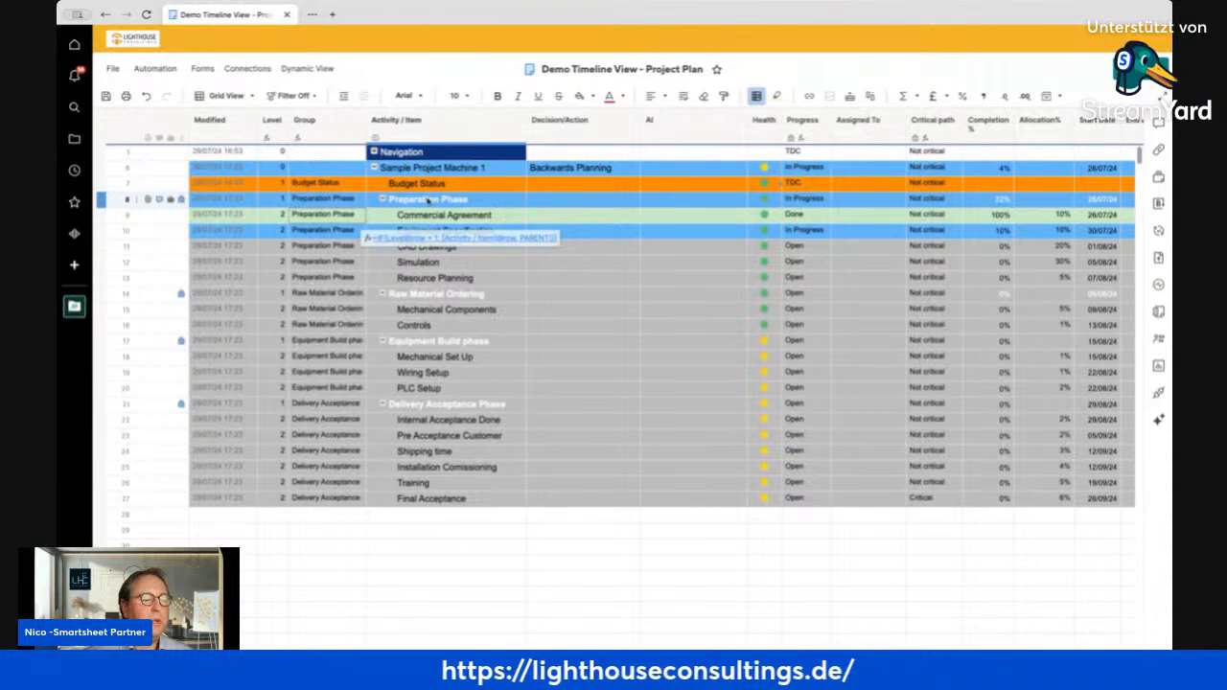
# Compare the Level column's formula with the Group values for the Budget Status and Preparation Phase rows
pyautogui.click(276, 201)
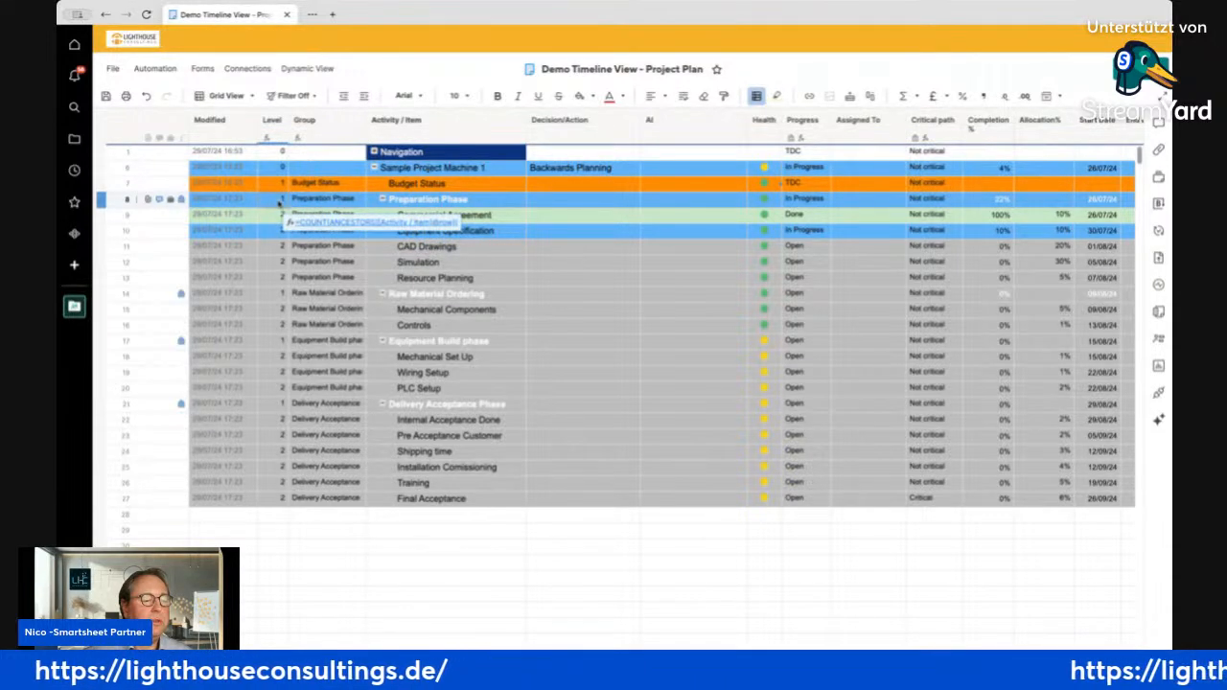
pyautogui.click(321, 187)
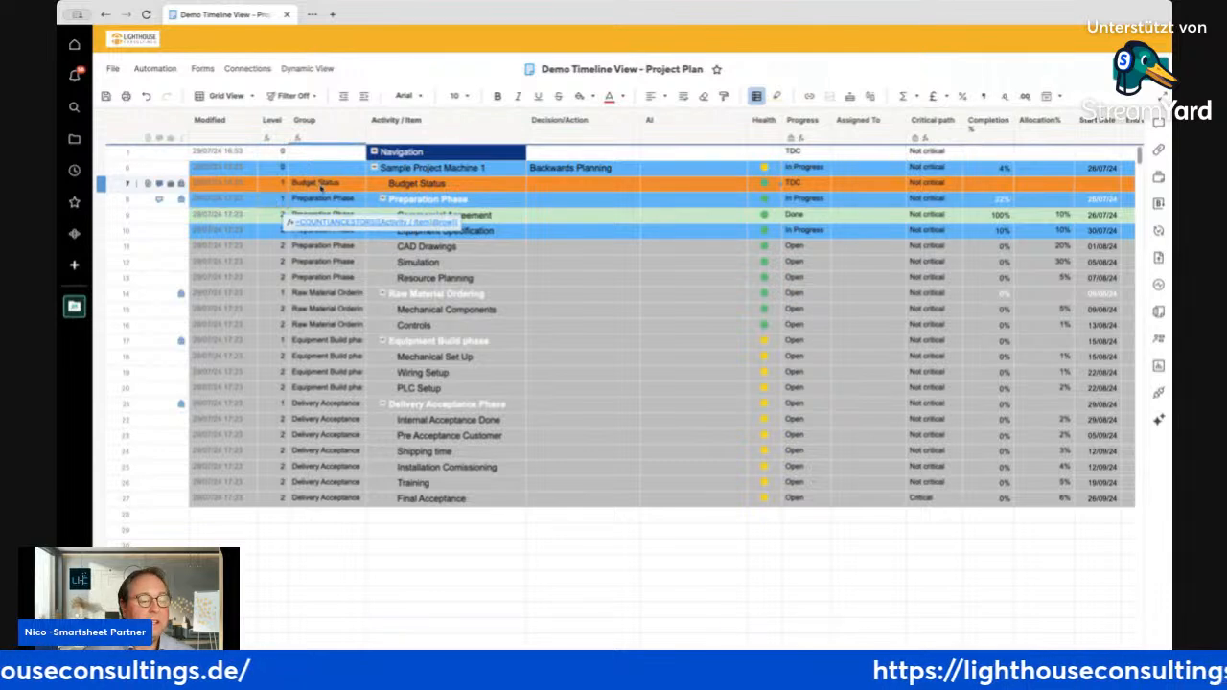
pyautogui.click(320, 199)
pyautogui.click(318, 215)
pyautogui.click(316, 231)
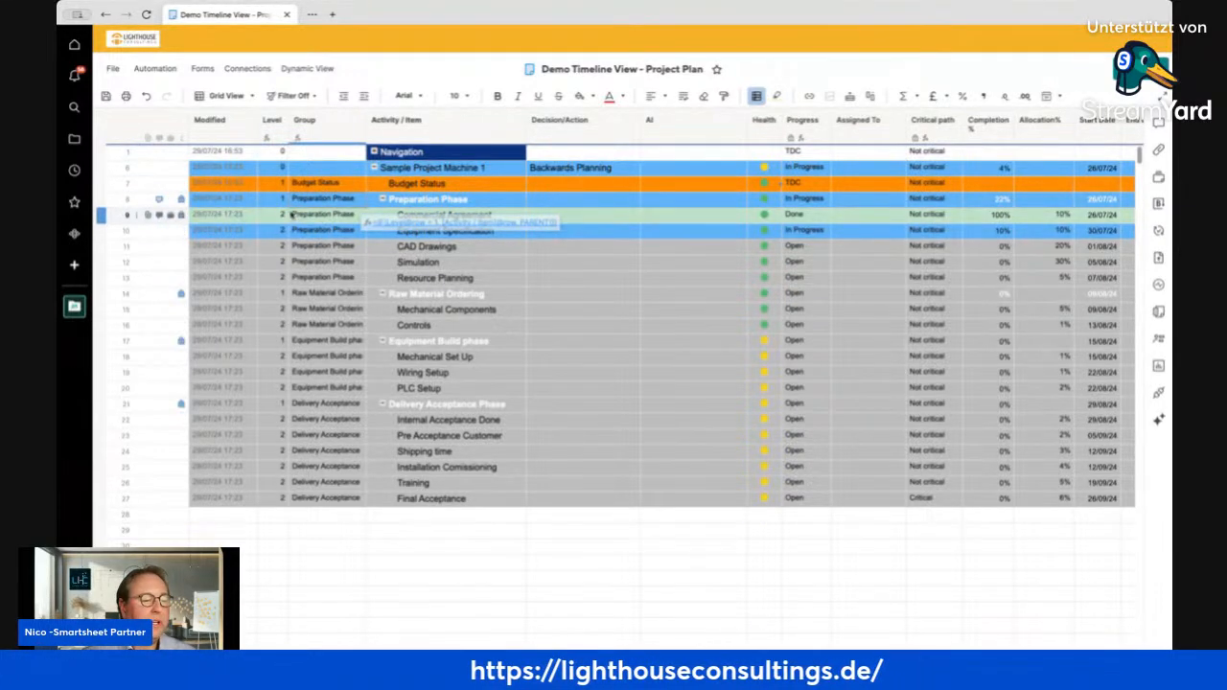
# Open the Level column formula for editing in the Commercial Agreement row and leave it without changes
pyautogui.click(278, 154)
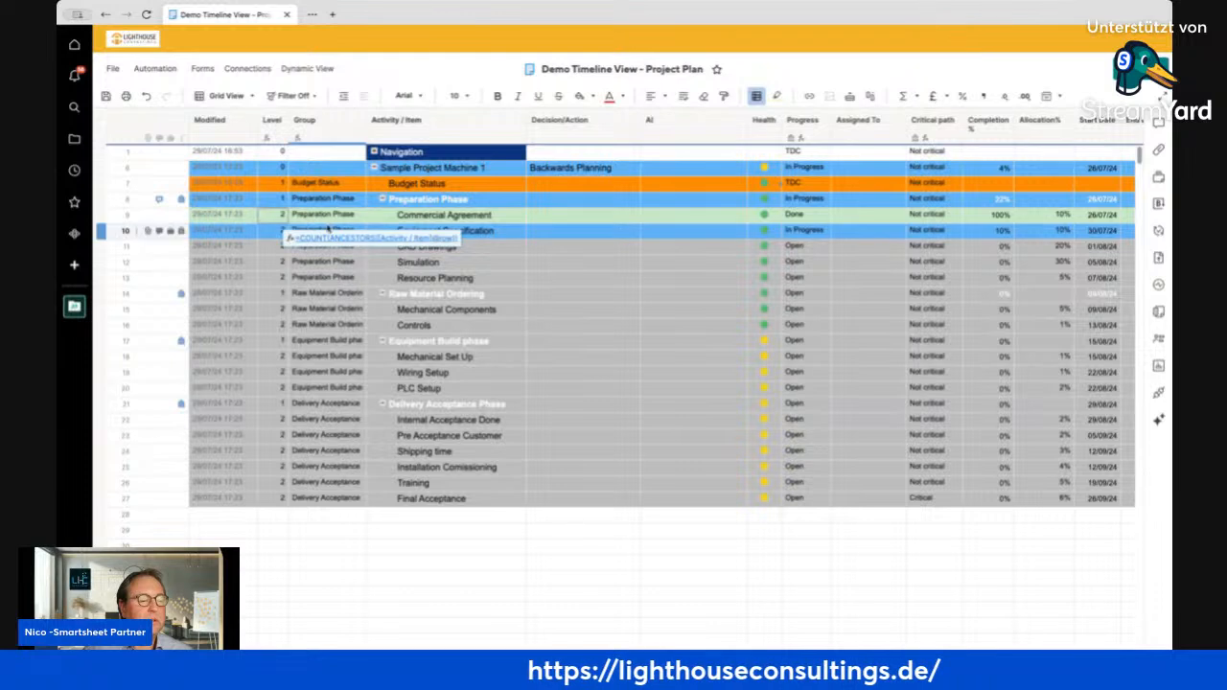
pyautogui.rightClick(285, 230)
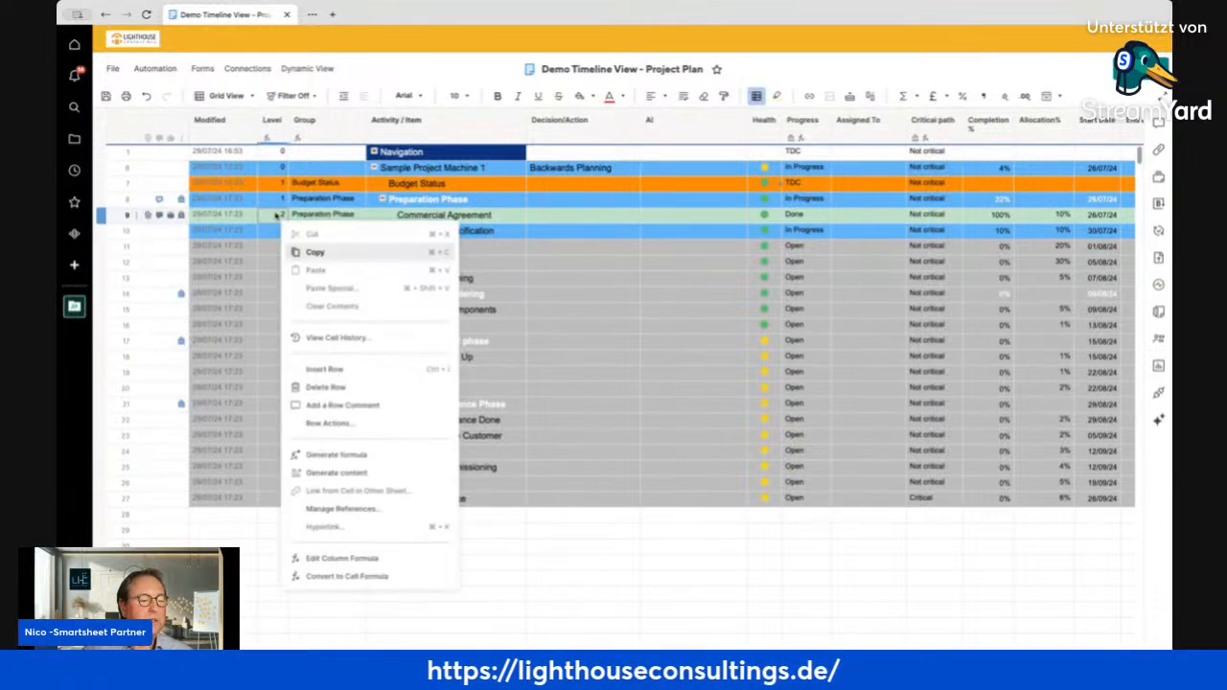
pyautogui.click(342, 563)
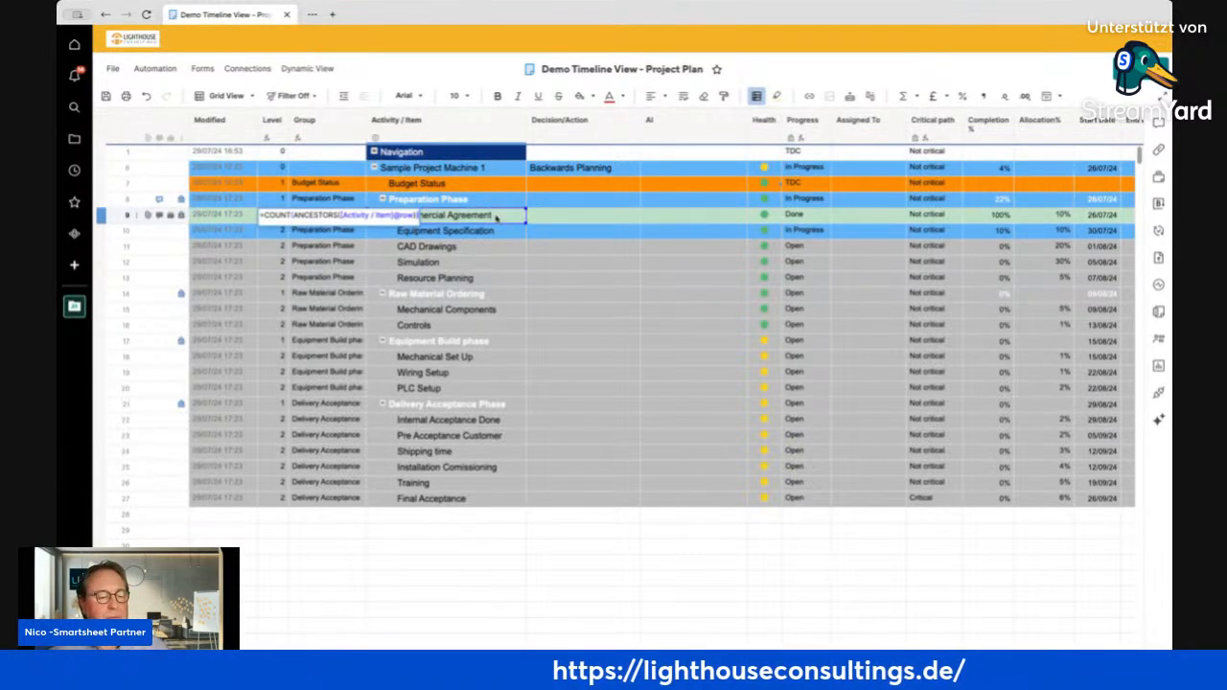
pyautogui.press('Escape')
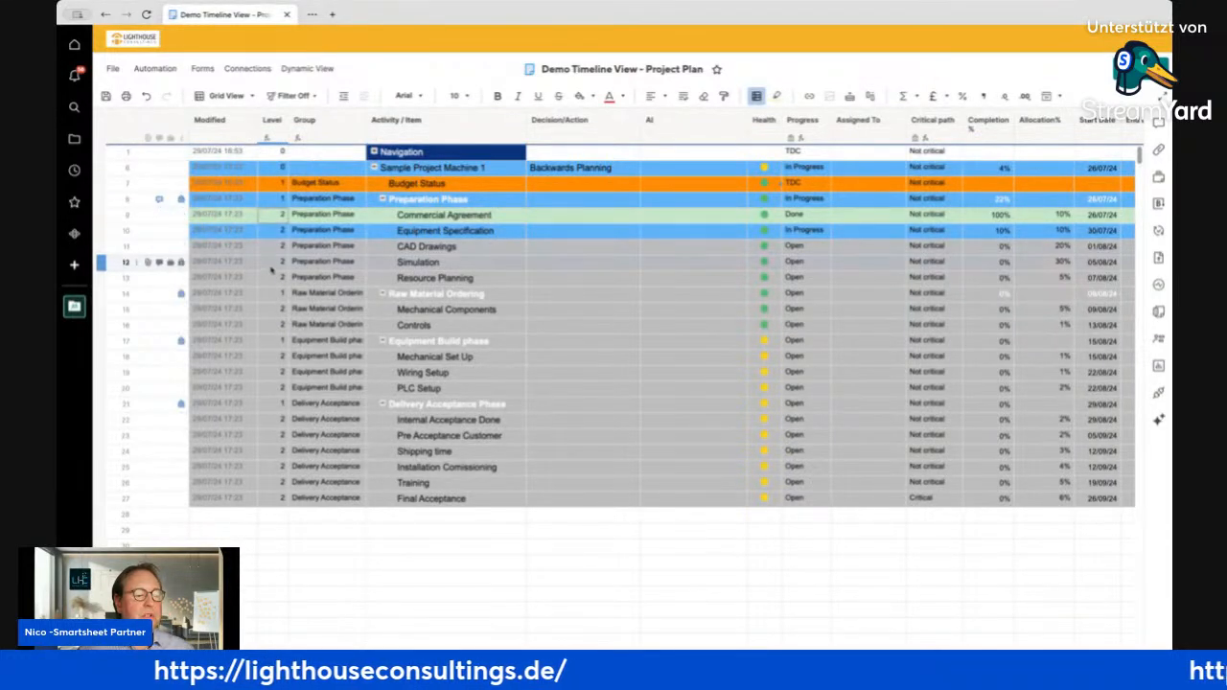
# Indent the Final Acceptance row under Training and add a 'gerfg' test row indented one level beneath it
pyautogui.click(100, 499)
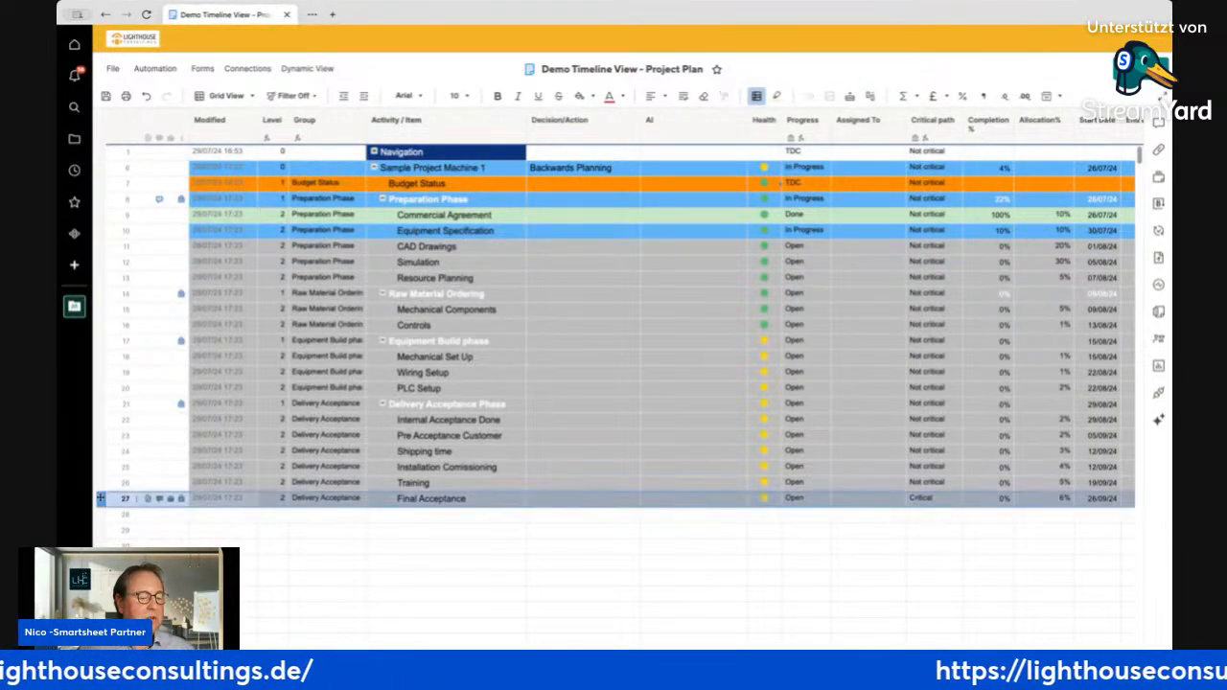
pyautogui.click(364, 96)
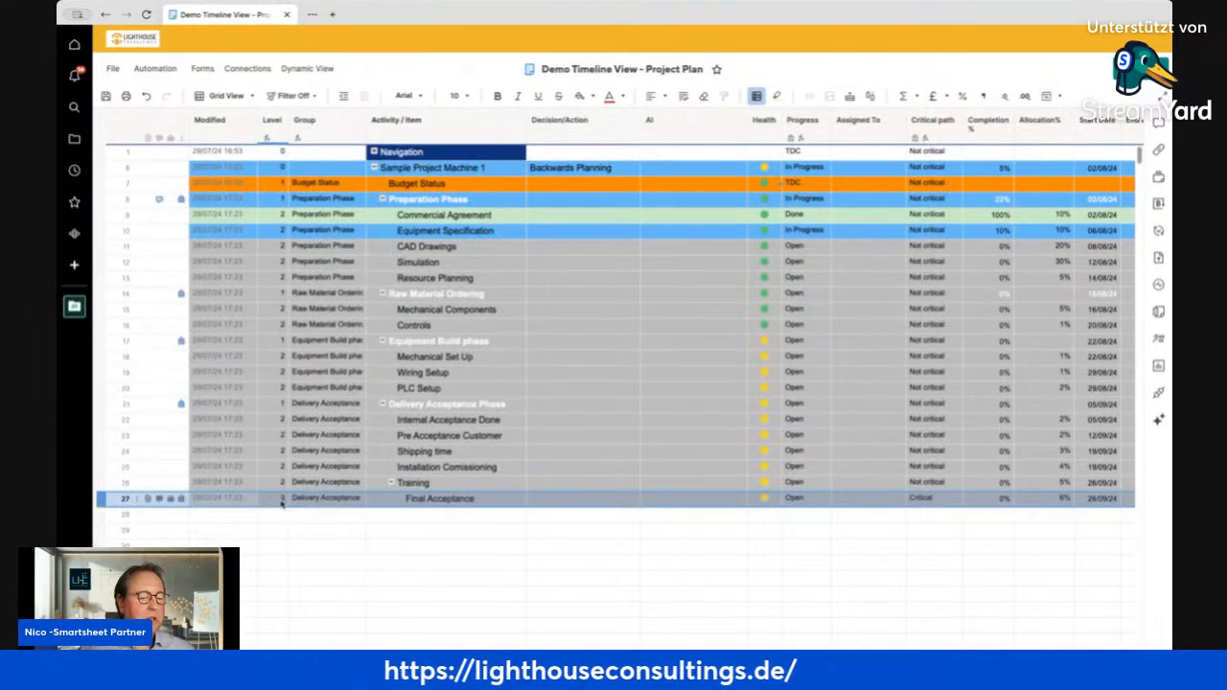
pyautogui.click(441, 514)
pyautogui.write('gerfg')
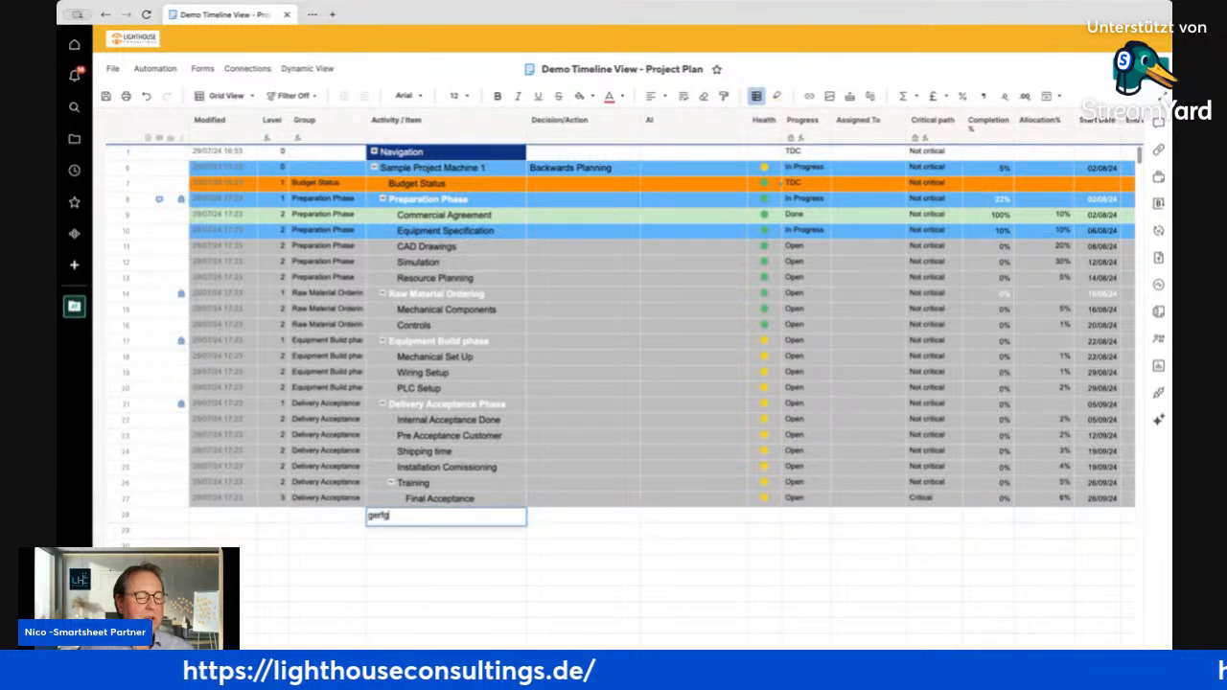
pyautogui.press('Return')
pyautogui.click(103, 515)
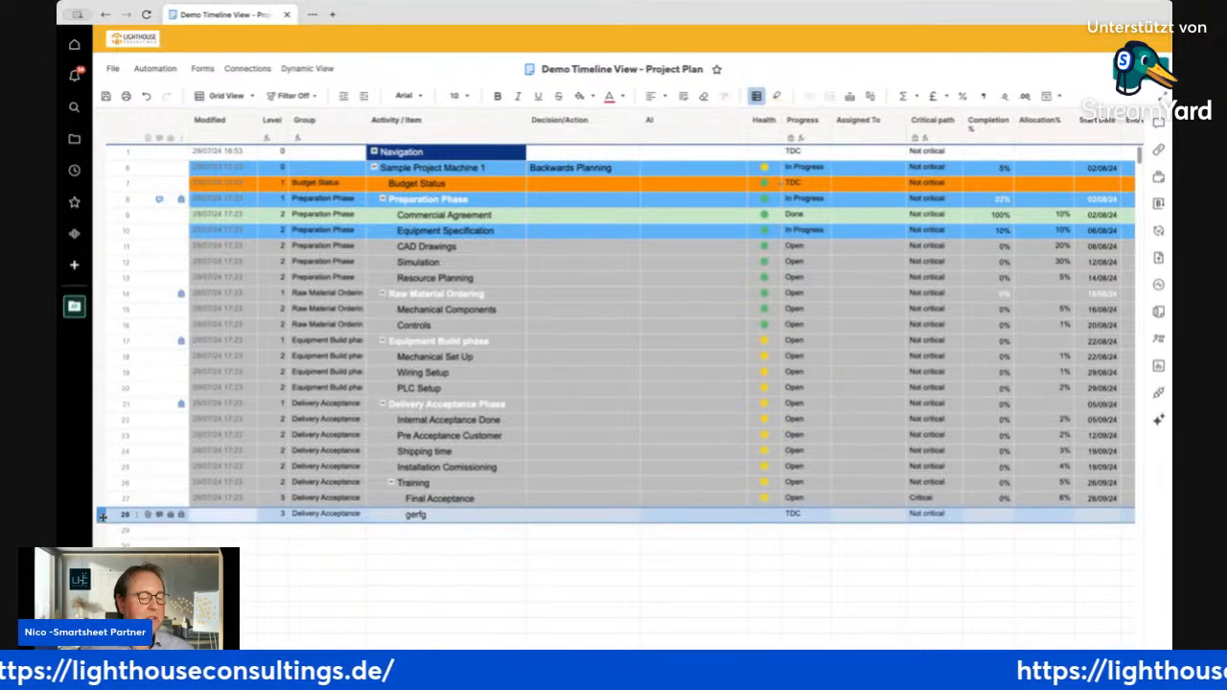
pyautogui.click(365, 97)
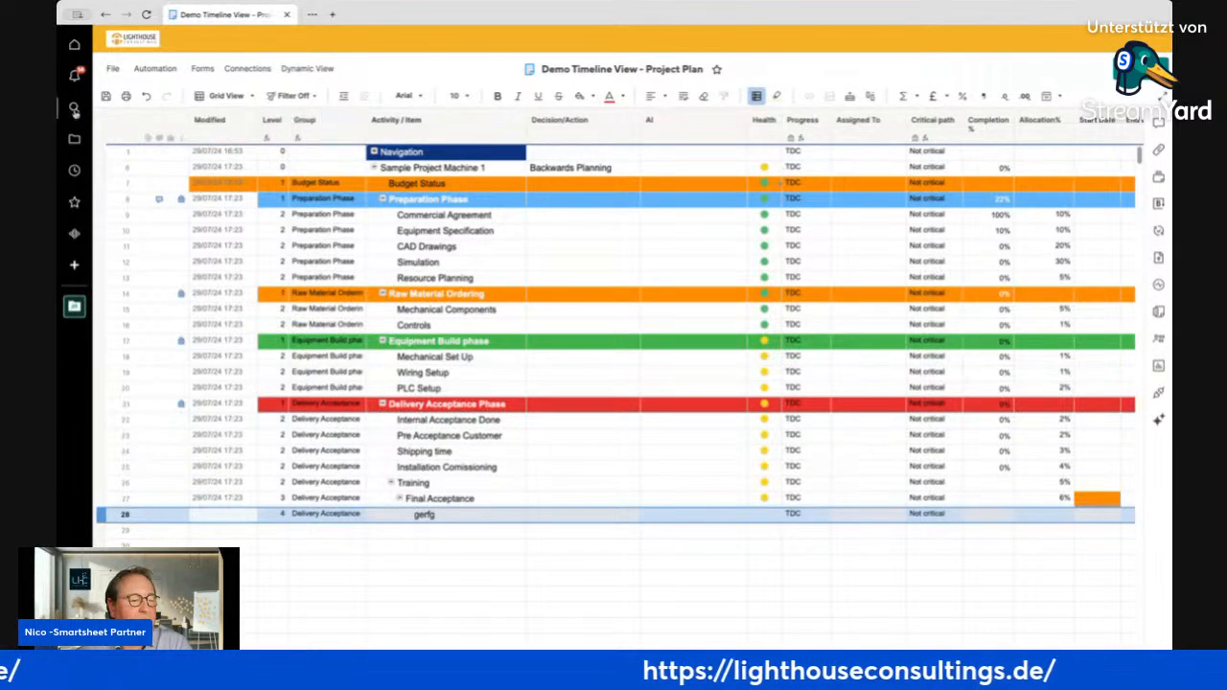
# Undo the test row and the indents made at the end of the project plan
pyautogui.click(146, 96)
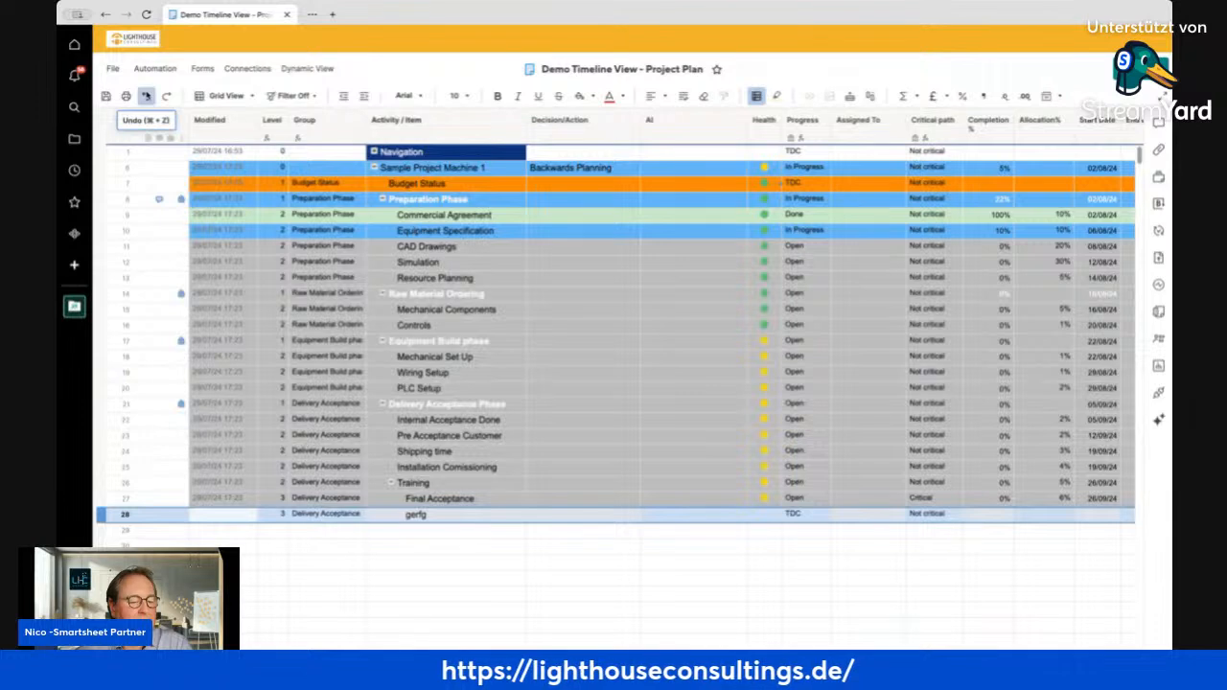
pyautogui.click(146, 96)
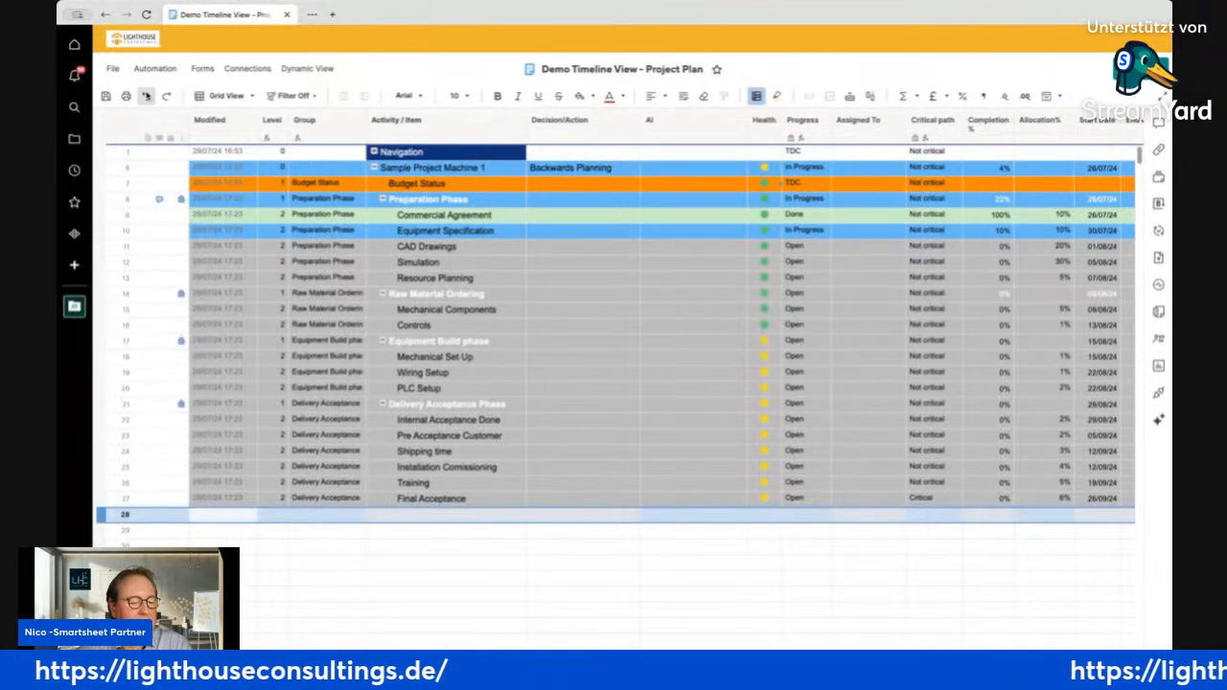
pyautogui.click(146, 96)
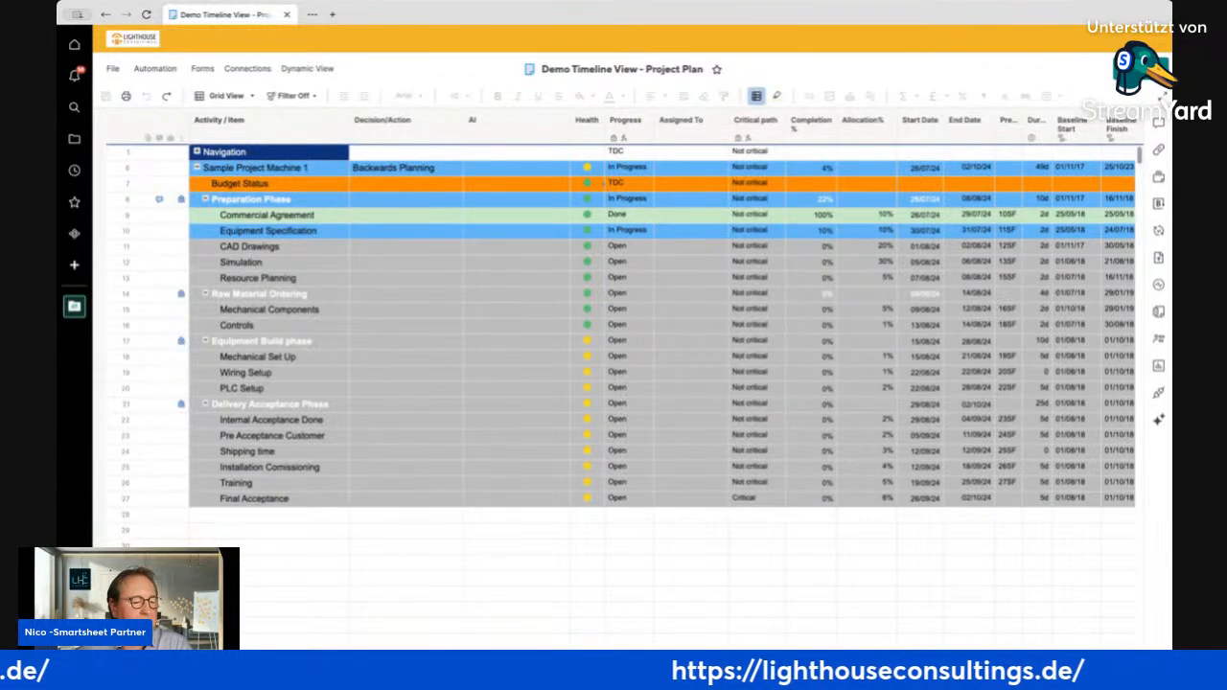
# Switch the project plan to the new Timeline view and check which fields are offered for first-level grouping, without choosing one
pyautogui.click(167, 97)
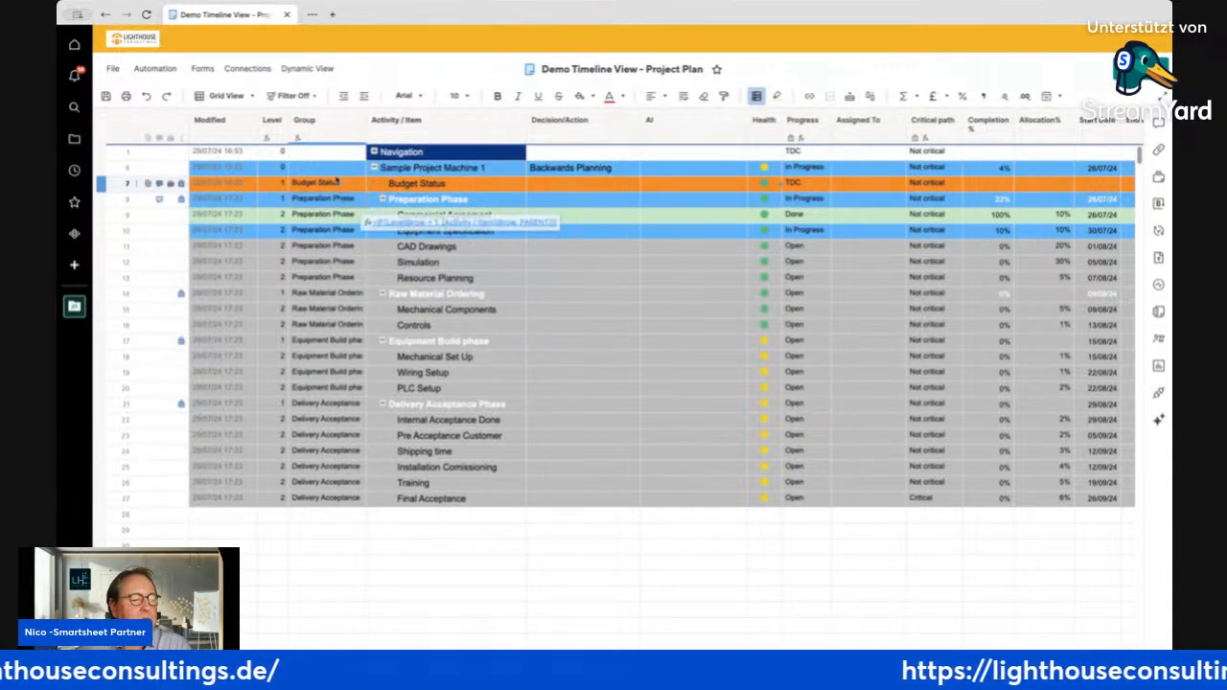
pyautogui.click(470, 576)
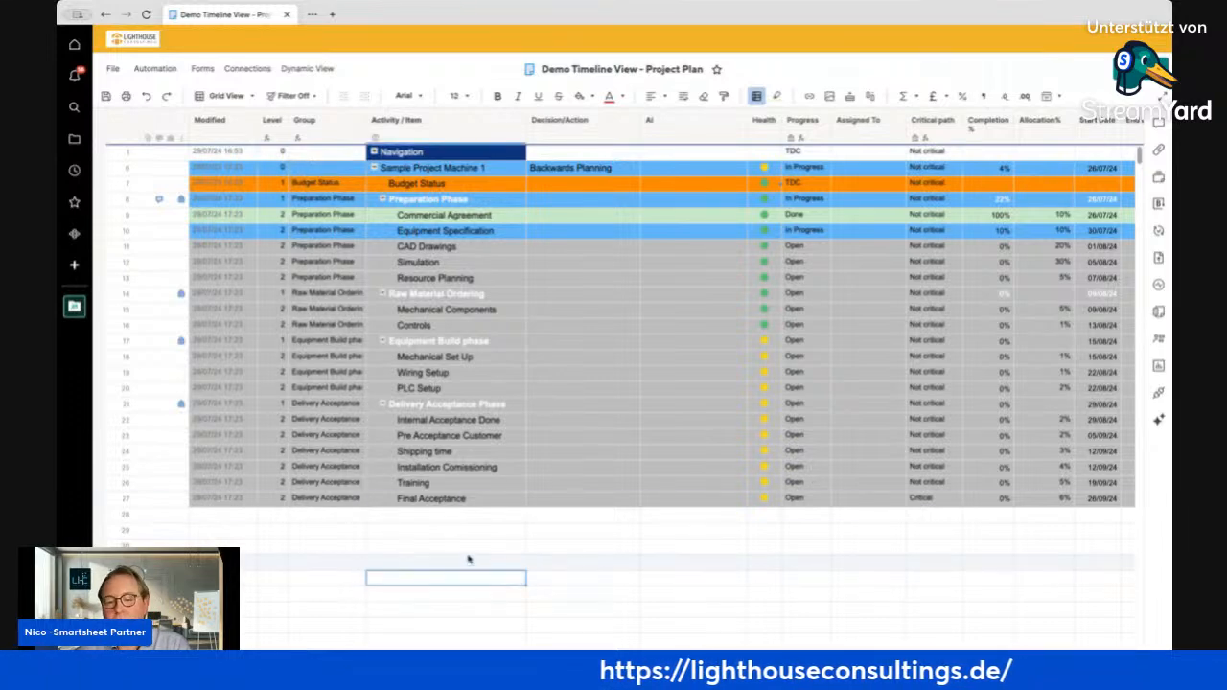
pyautogui.click(228, 96)
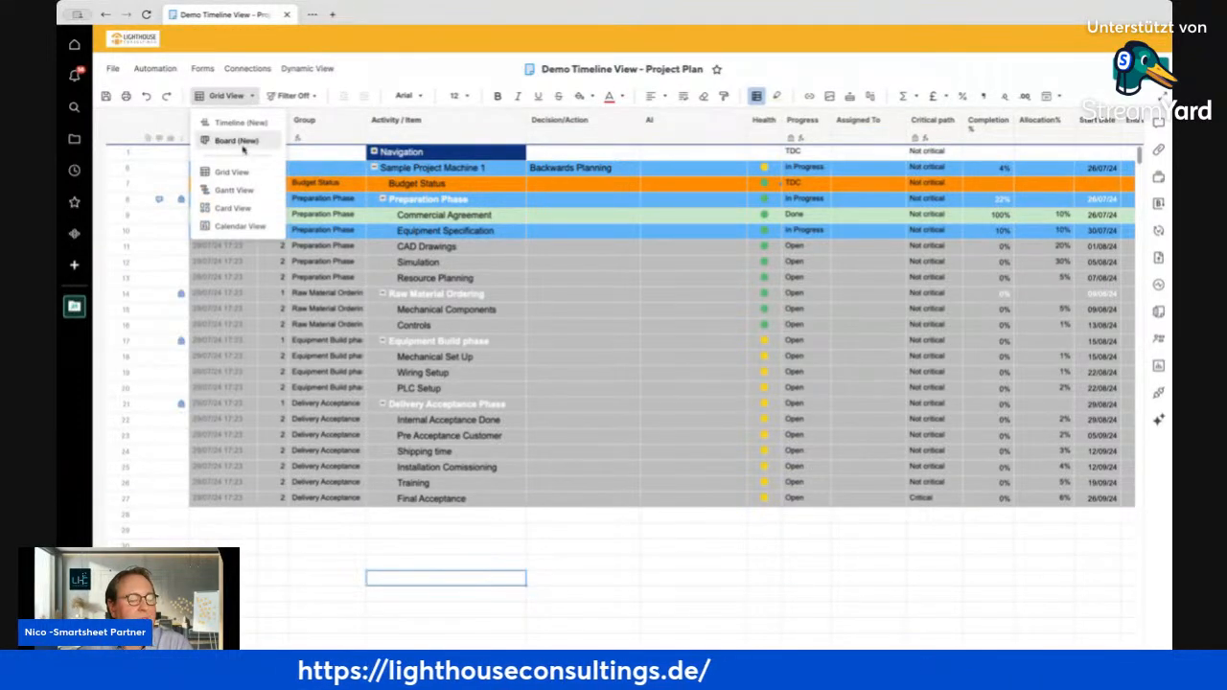
pyautogui.click(240, 125)
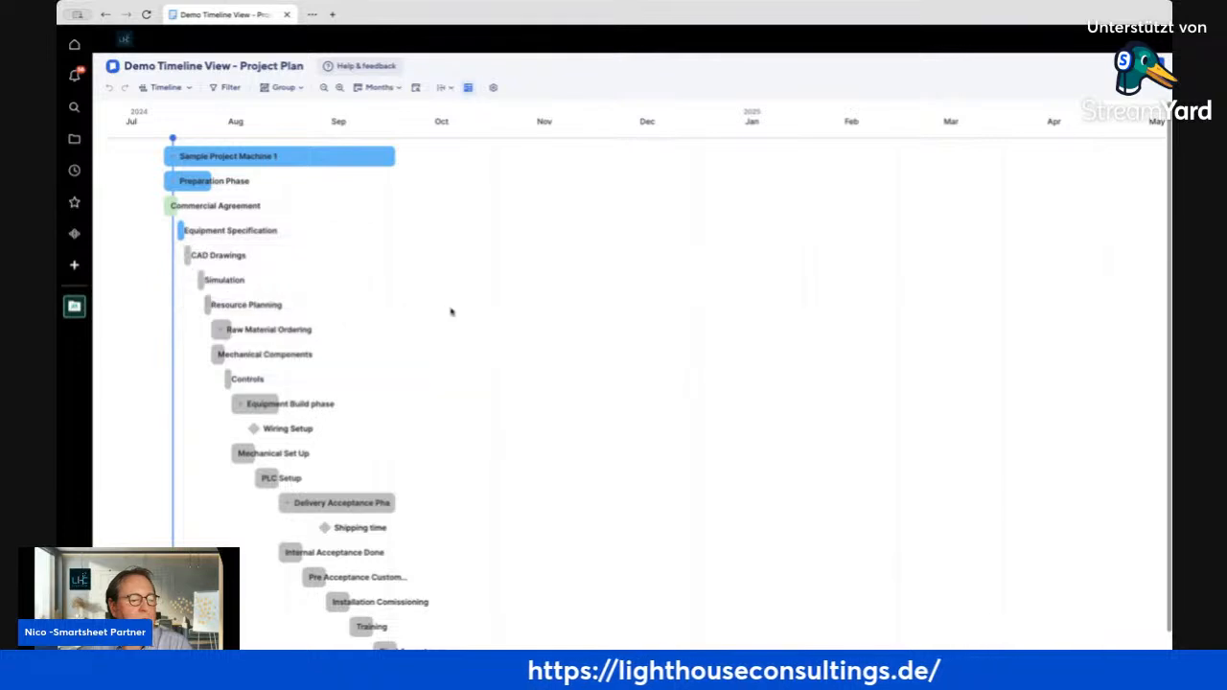
pyautogui.click(283, 87)
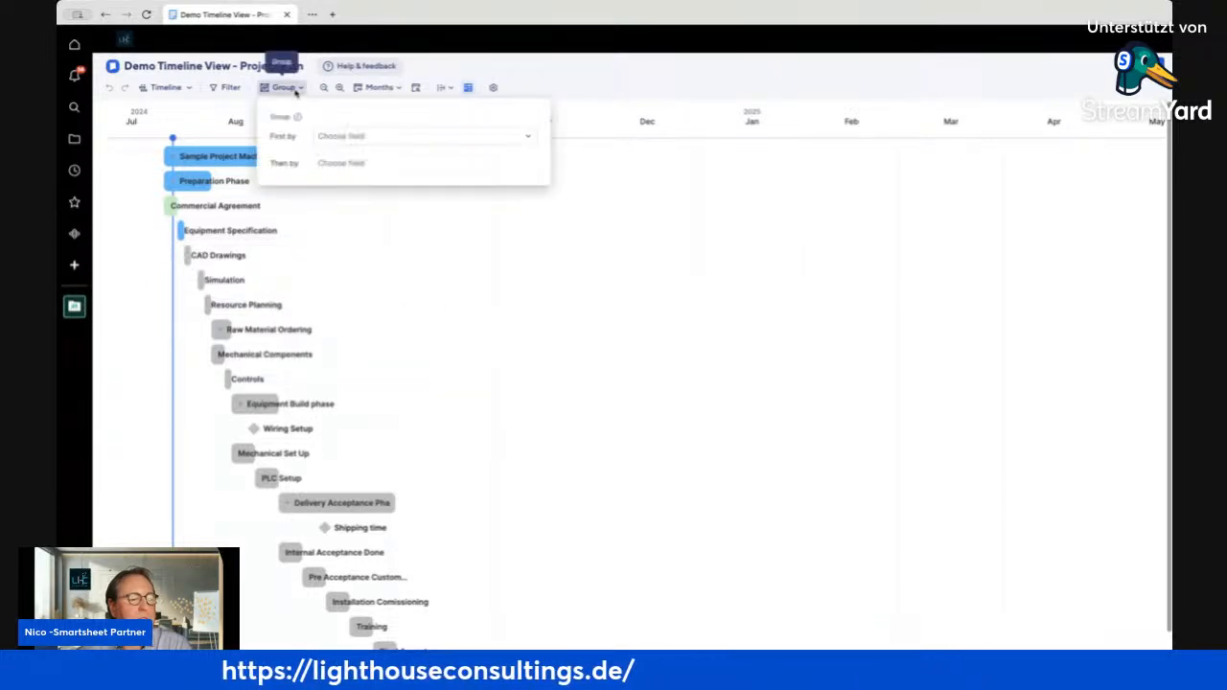
pyautogui.click(346, 137)
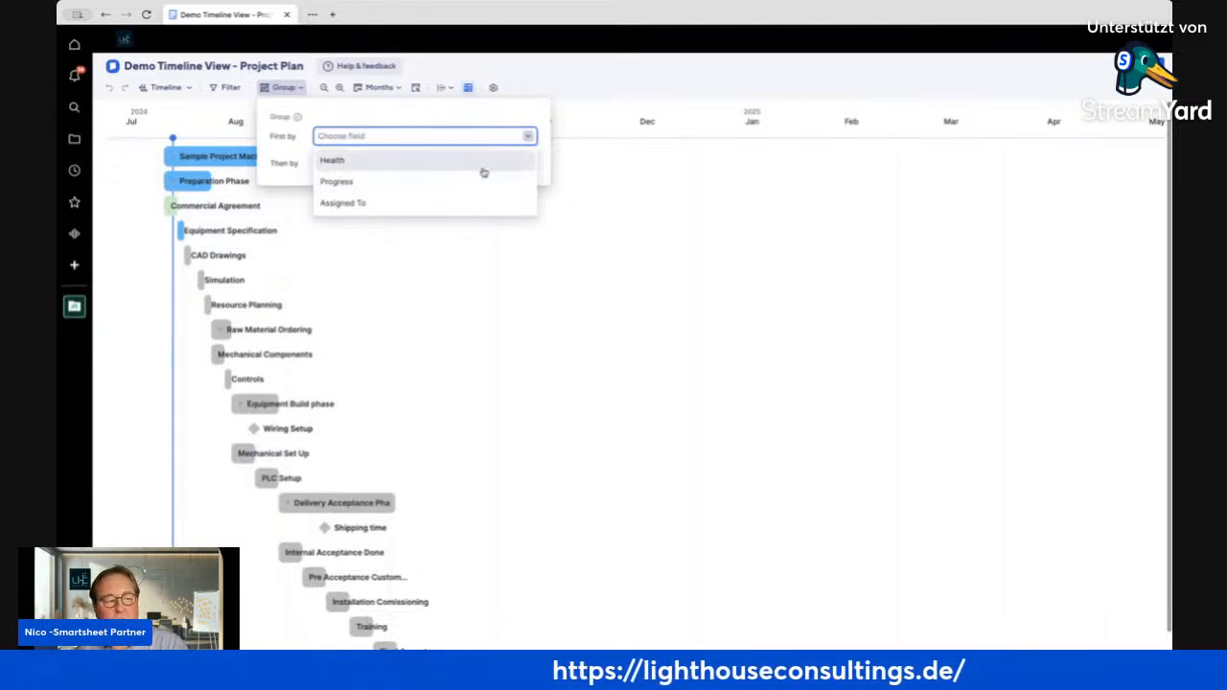
pyautogui.click(581, 93)
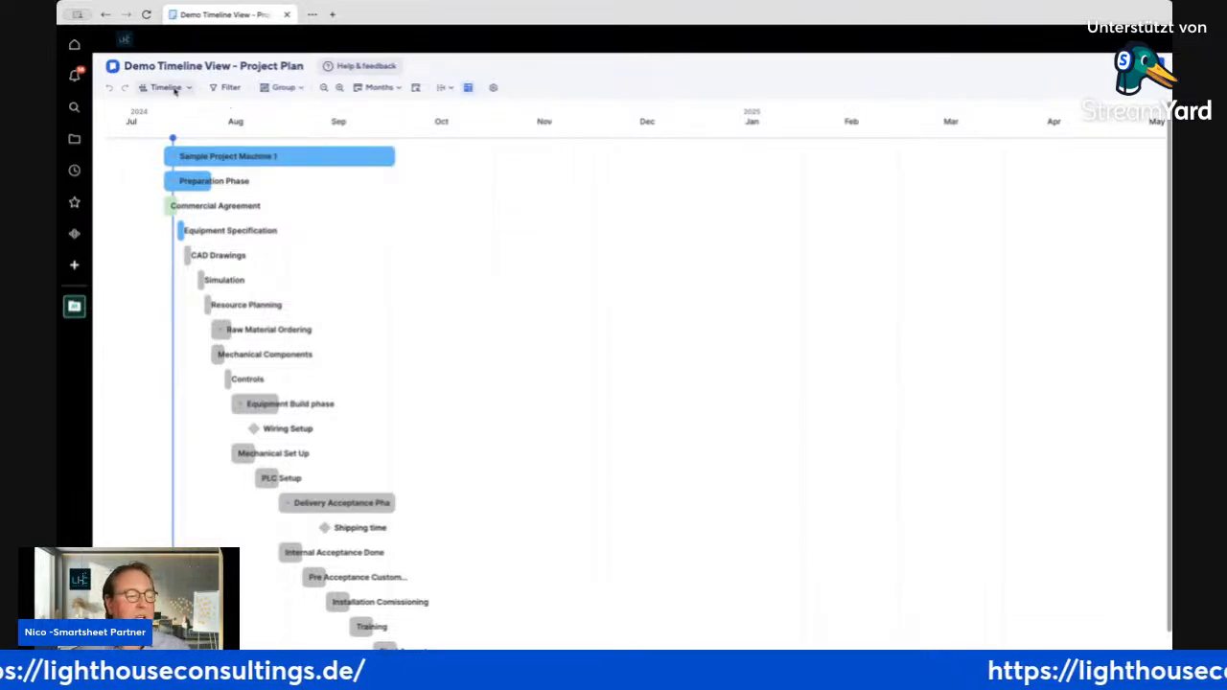
# Return to the grid and set the Group column's type to Dropdown list in its column properties
pyautogui.click(175, 89)
pyautogui.click(187, 172)
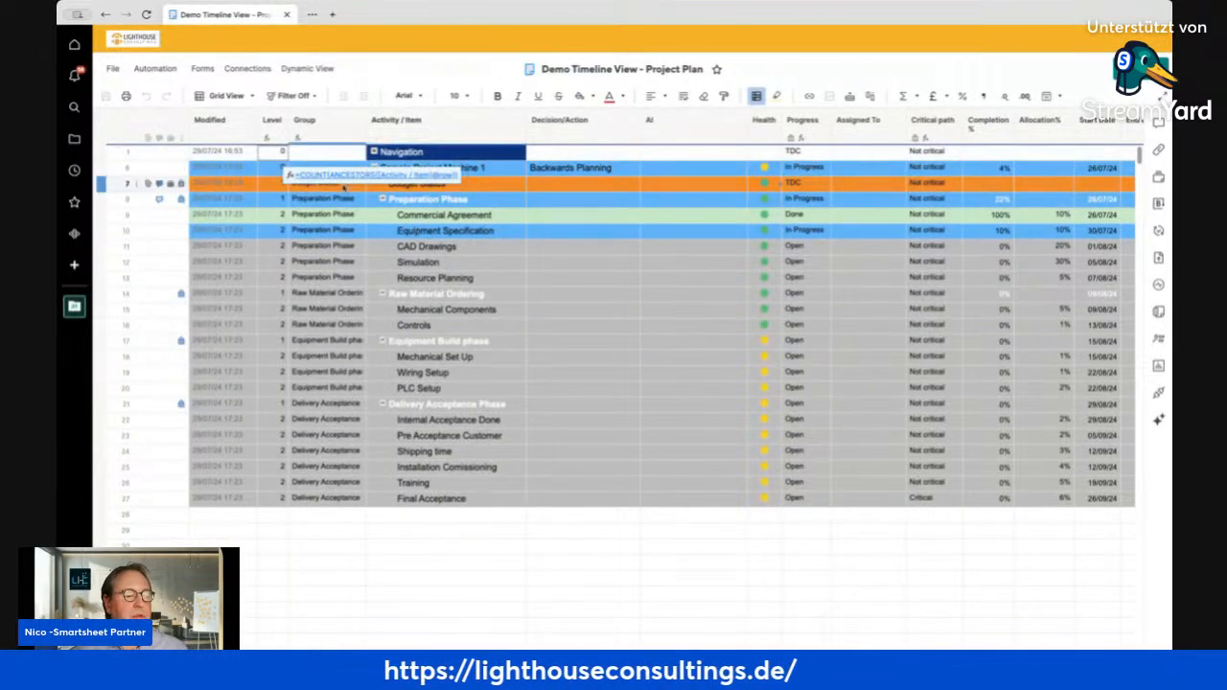
pyautogui.click(317, 128)
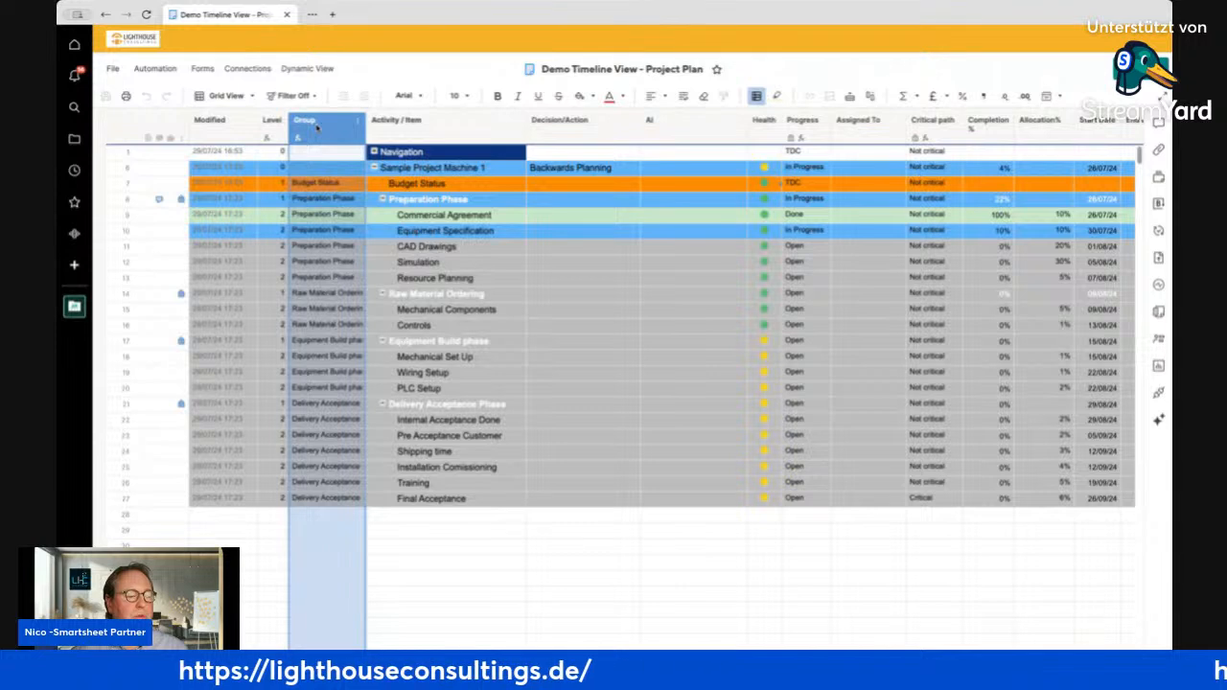
pyautogui.rightClick(316, 128)
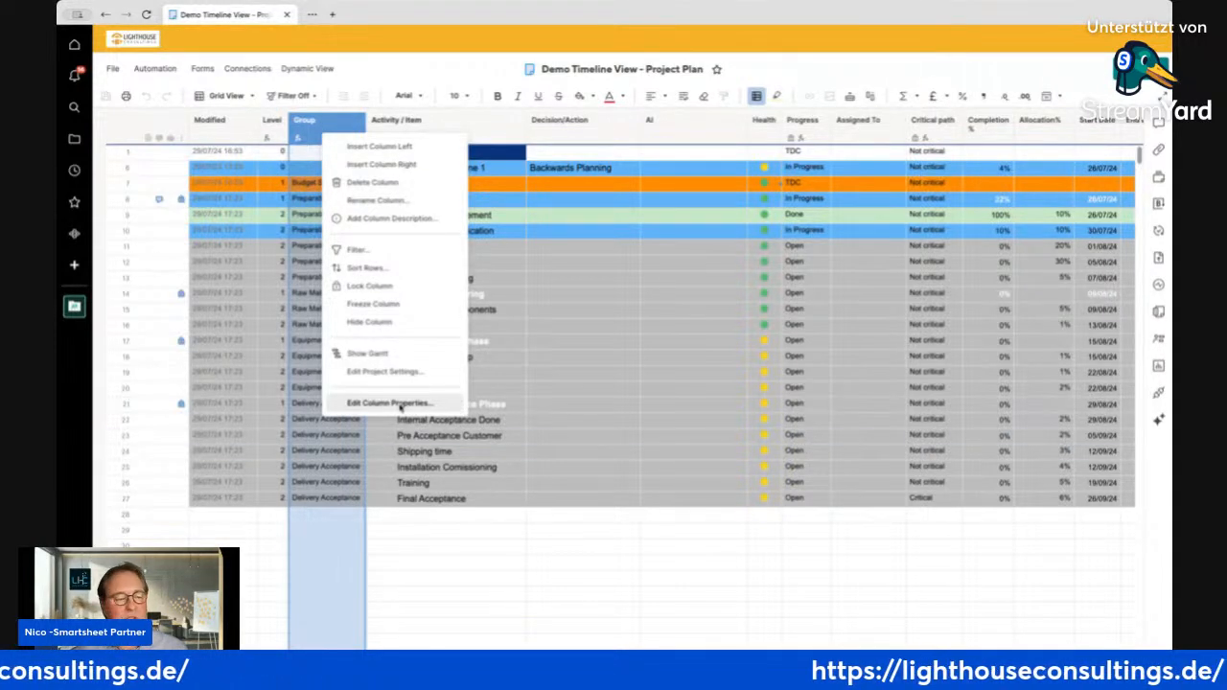
pyautogui.click(401, 406)
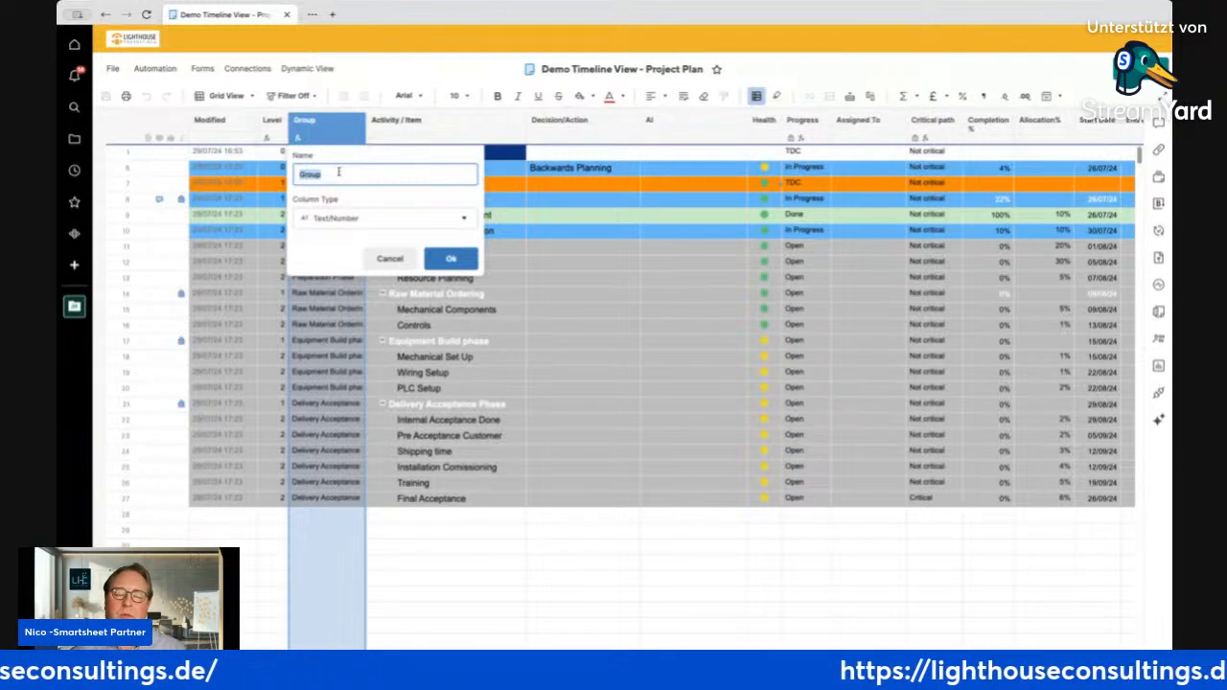
pyautogui.click(363, 221)
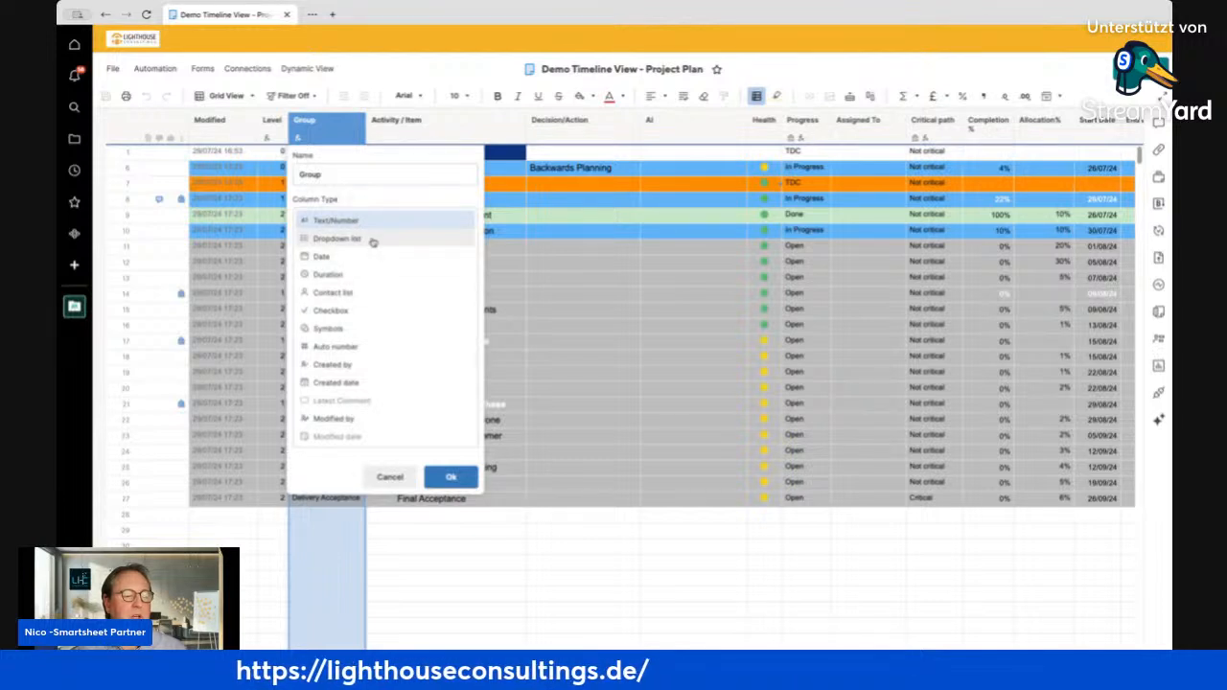
pyautogui.click(373, 241)
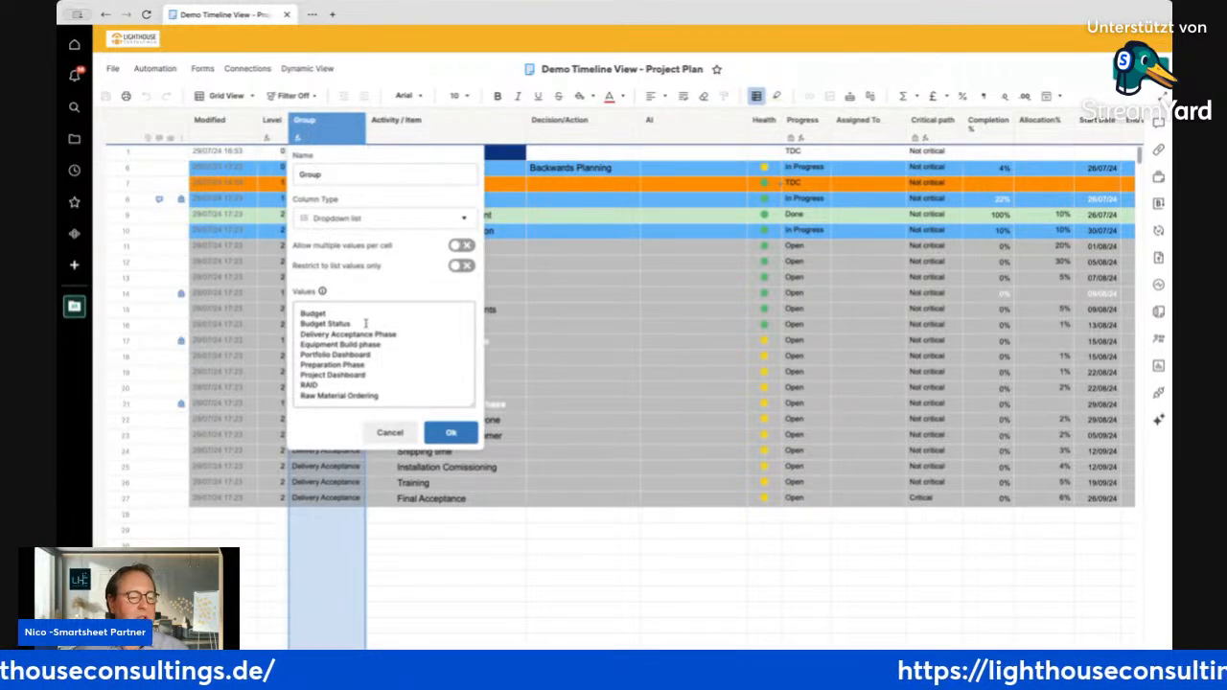
# Review the Group column's dropdown values, apply the column properties and save the sheet
pyautogui.moveTo(366, 324); pyautogui.dragTo(285, 313)
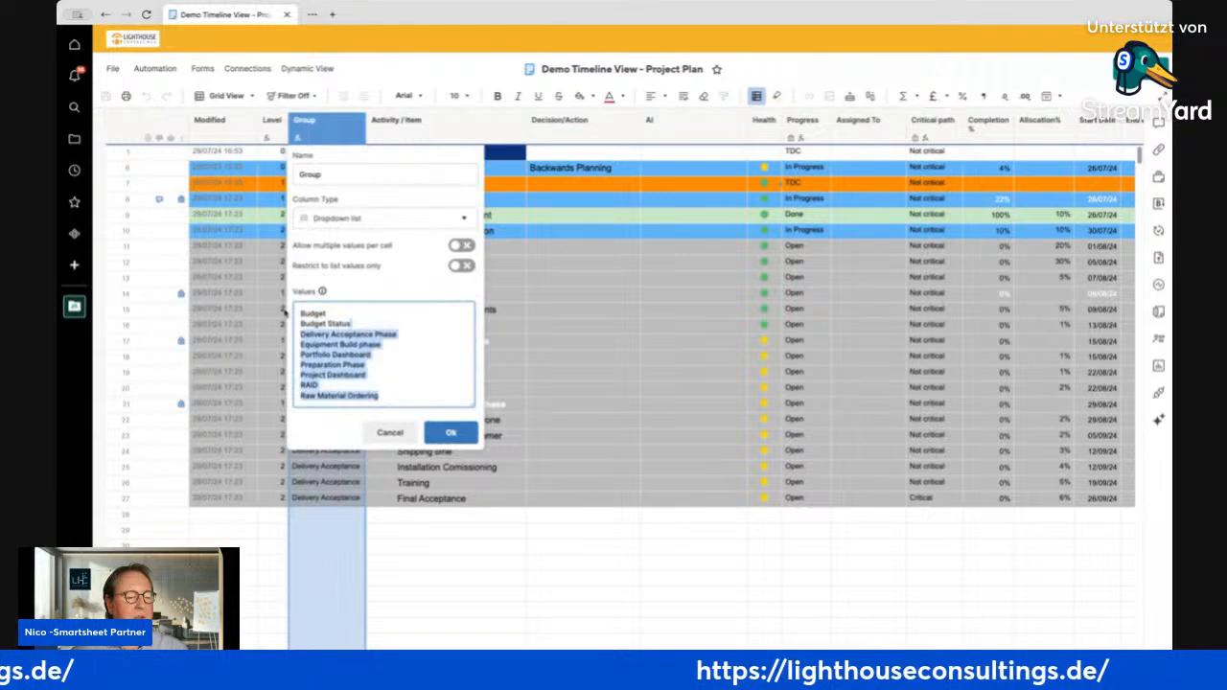
pyautogui.click(414, 371)
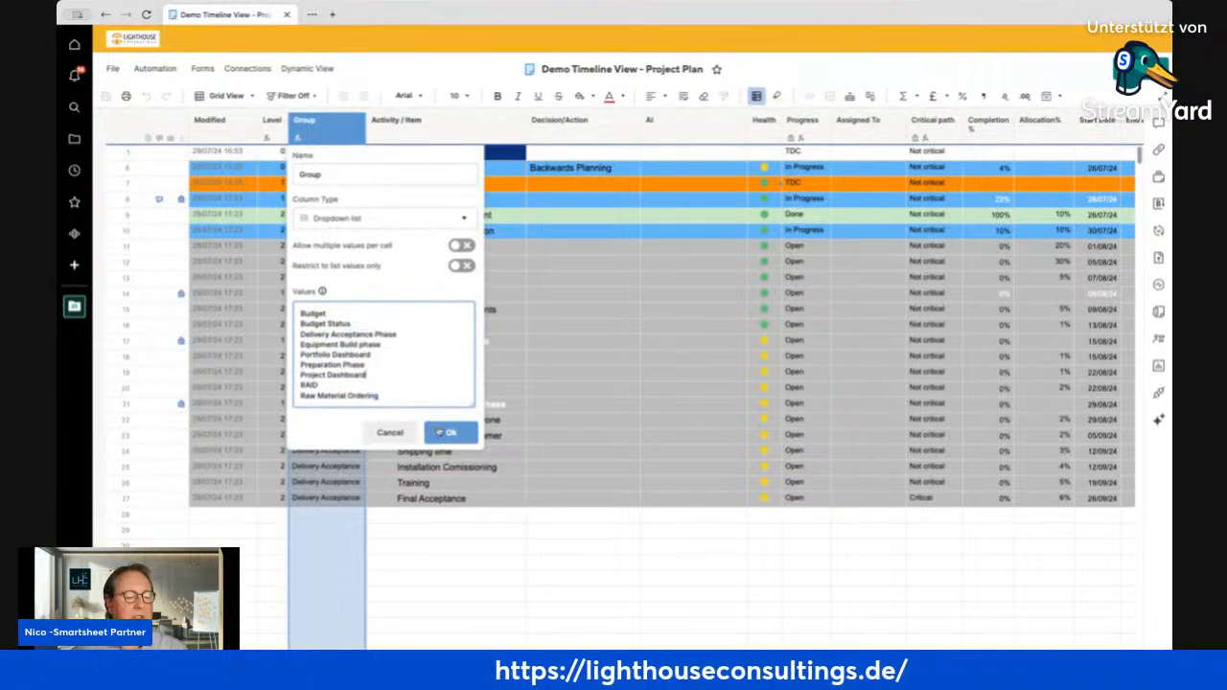
pyautogui.click(439, 433)
pyautogui.click(450, 542)
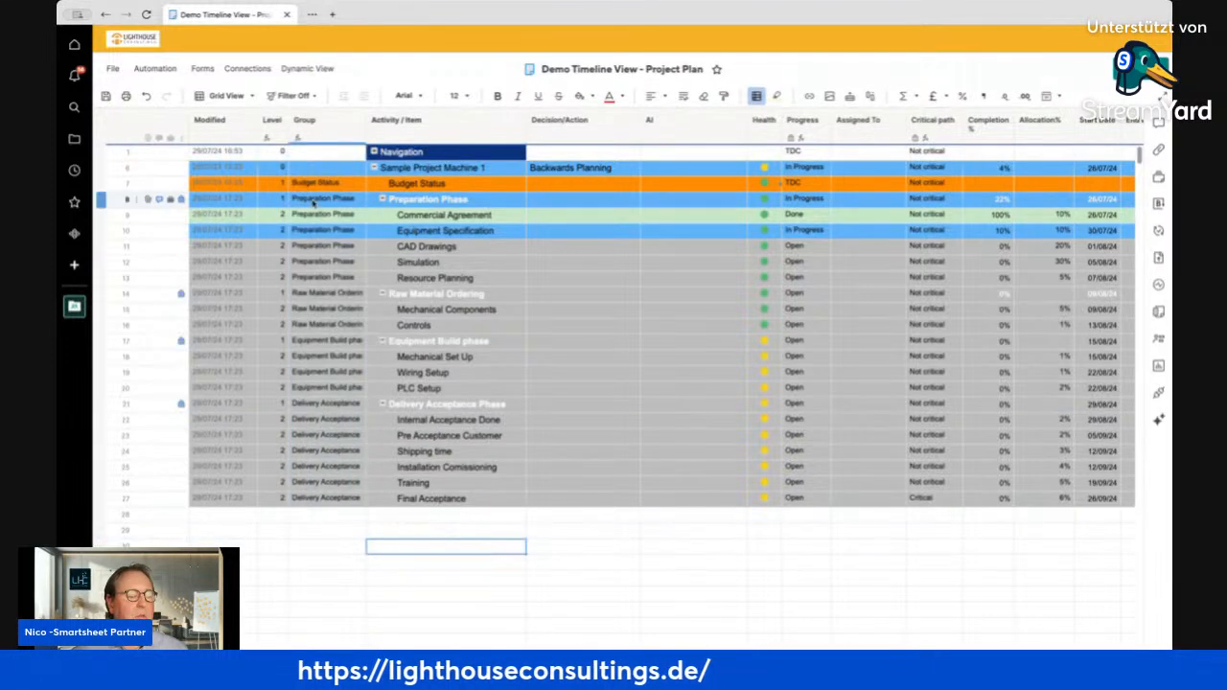
pyautogui.click(107, 96)
# Switch to the new Timeline view and group the bars first by the Group field
pyautogui.click(207, 97)
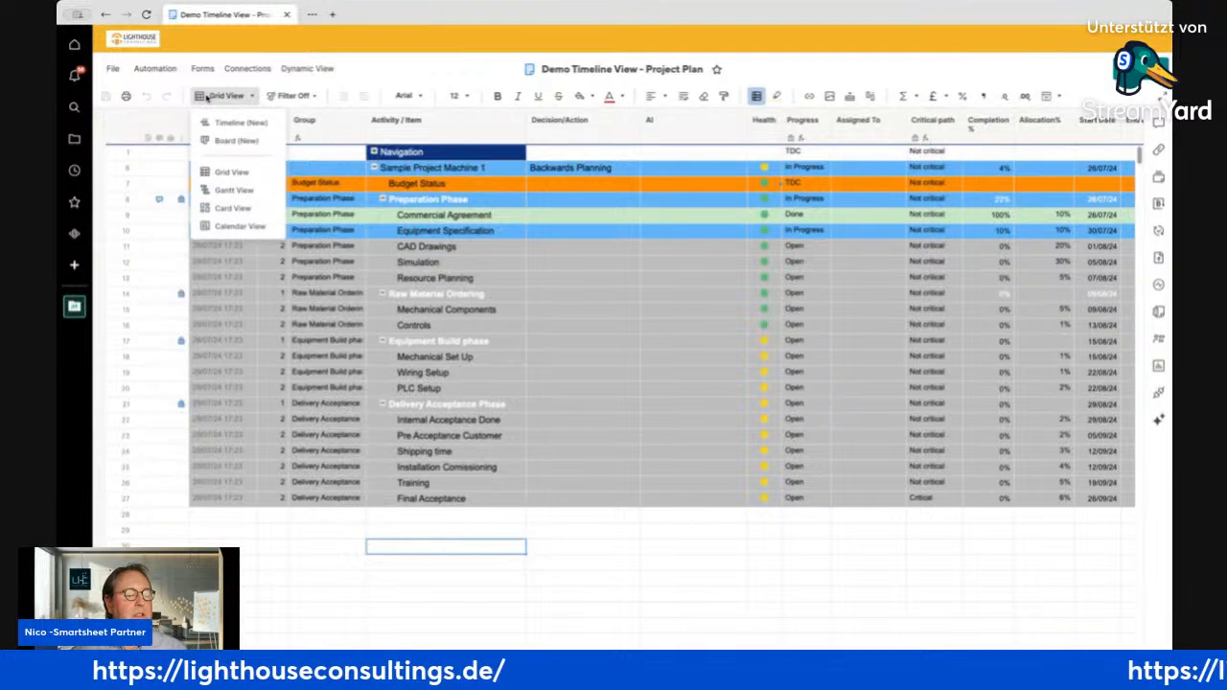
pyautogui.click(230, 123)
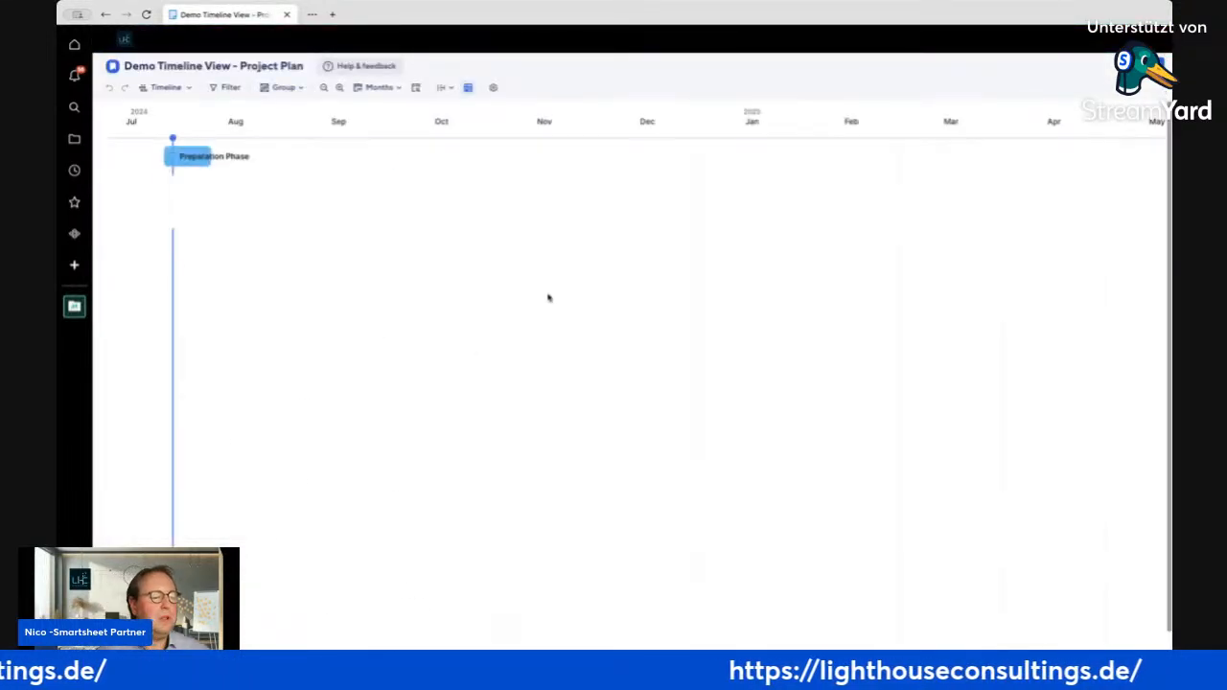
pyautogui.click(293, 87)
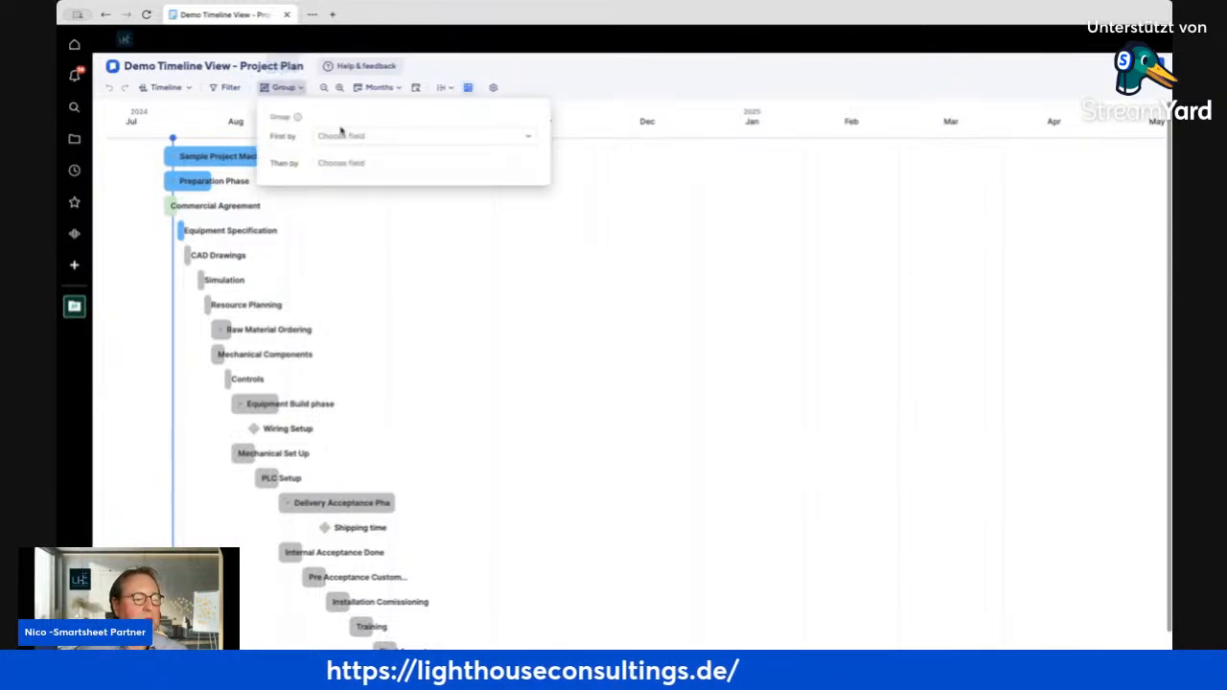
pyautogui.click(369, 137)
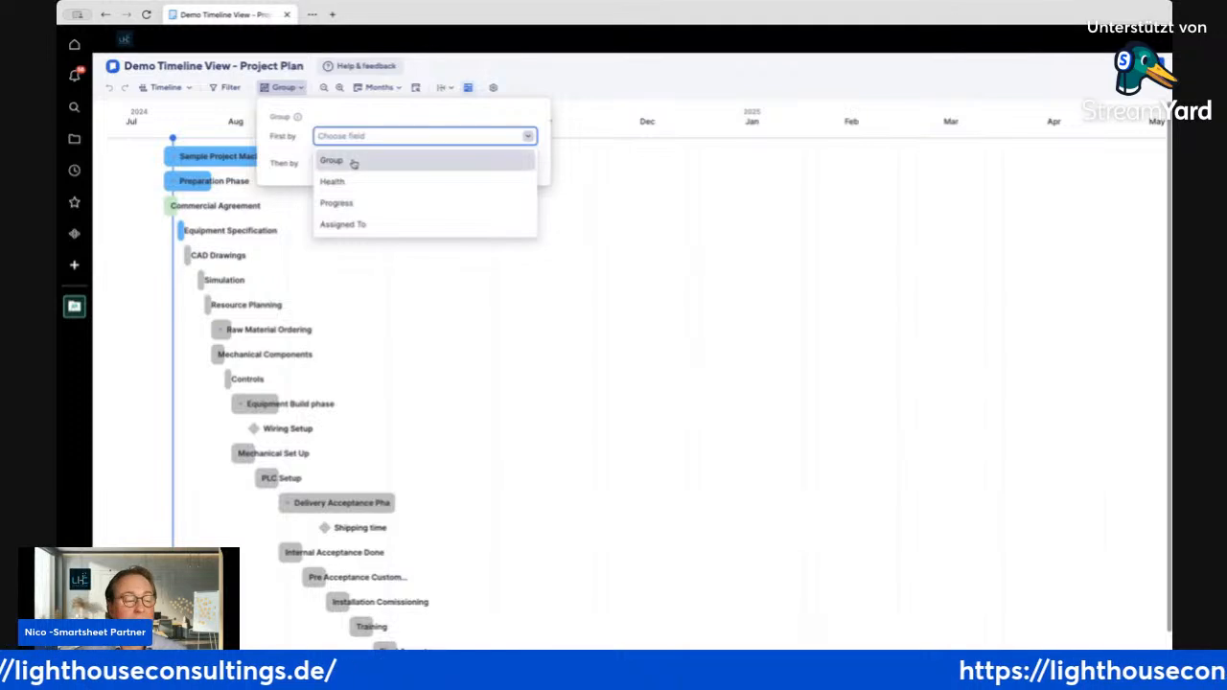
pyautogui.click(353, 162)
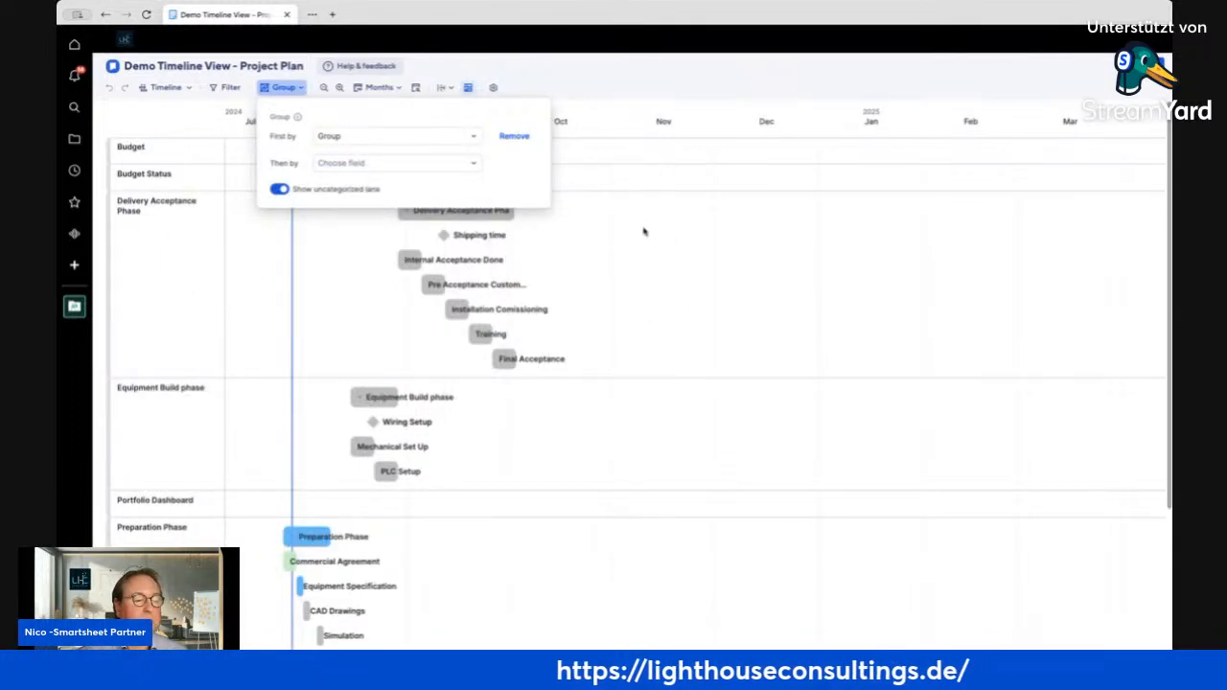
pyautogui.click(642, 278)
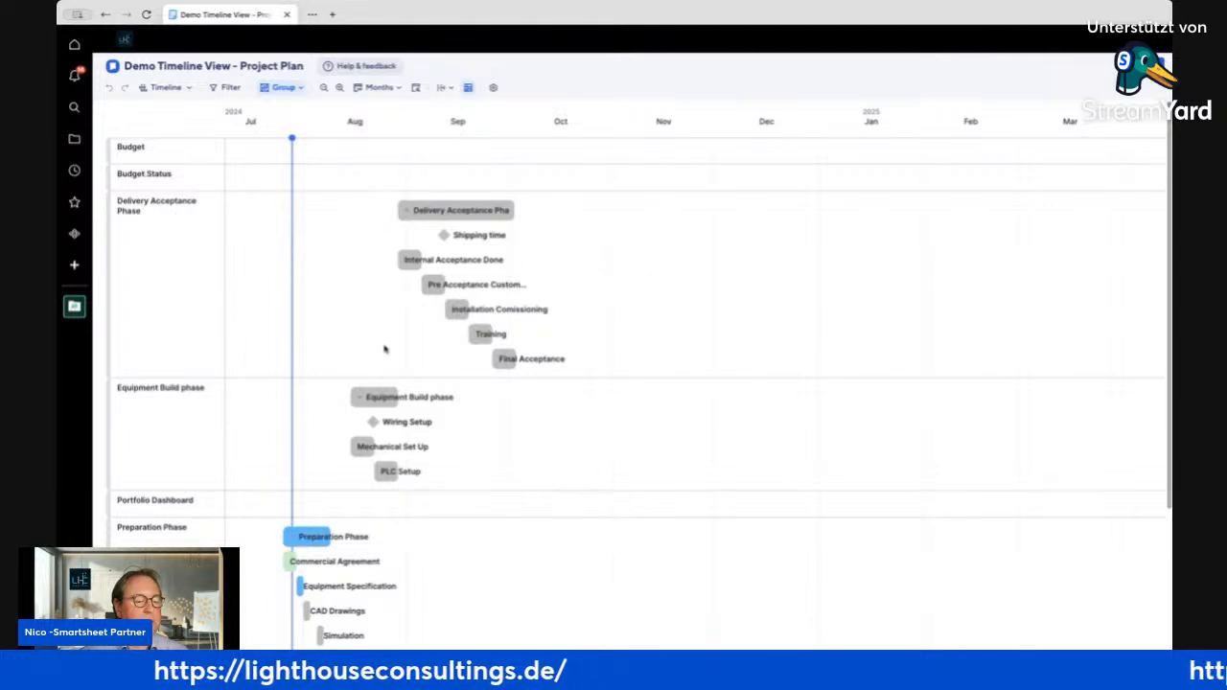
# Examine the grouped lanes from Budget down to Raw Material Ordering and the uncategorized Sample Project Machine 1 bar
pyautogui.scroll(-1, 365, 307)
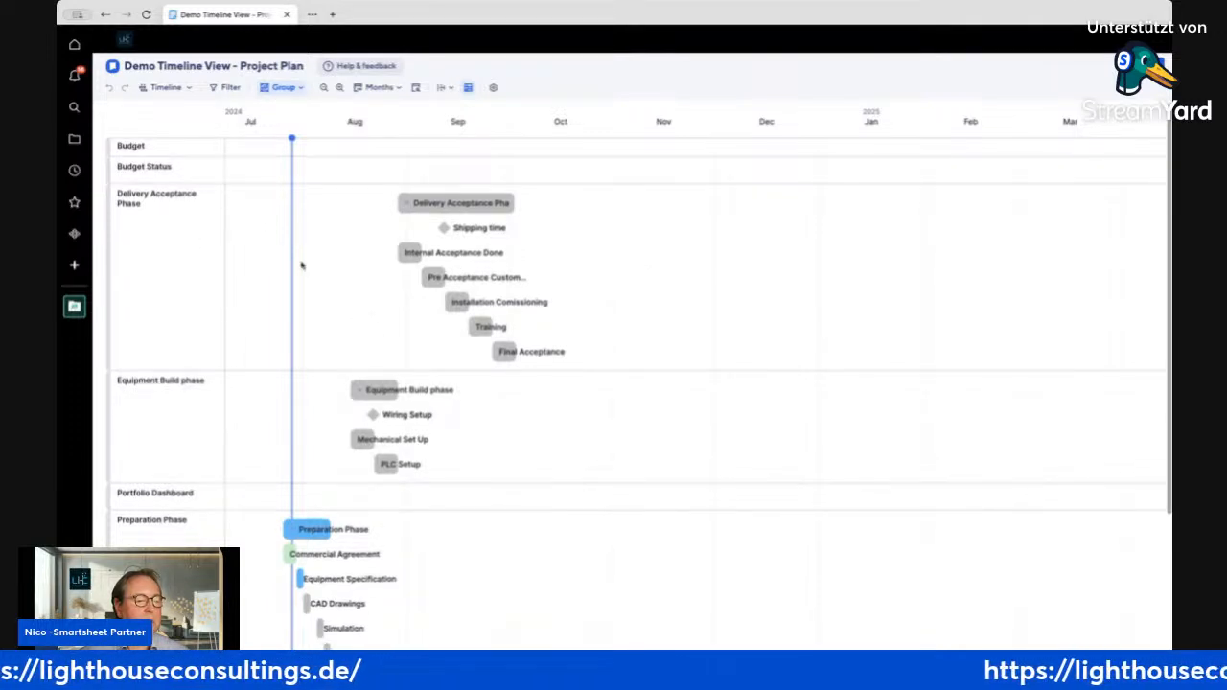
pyautogui.scroll(1, 301, 266)
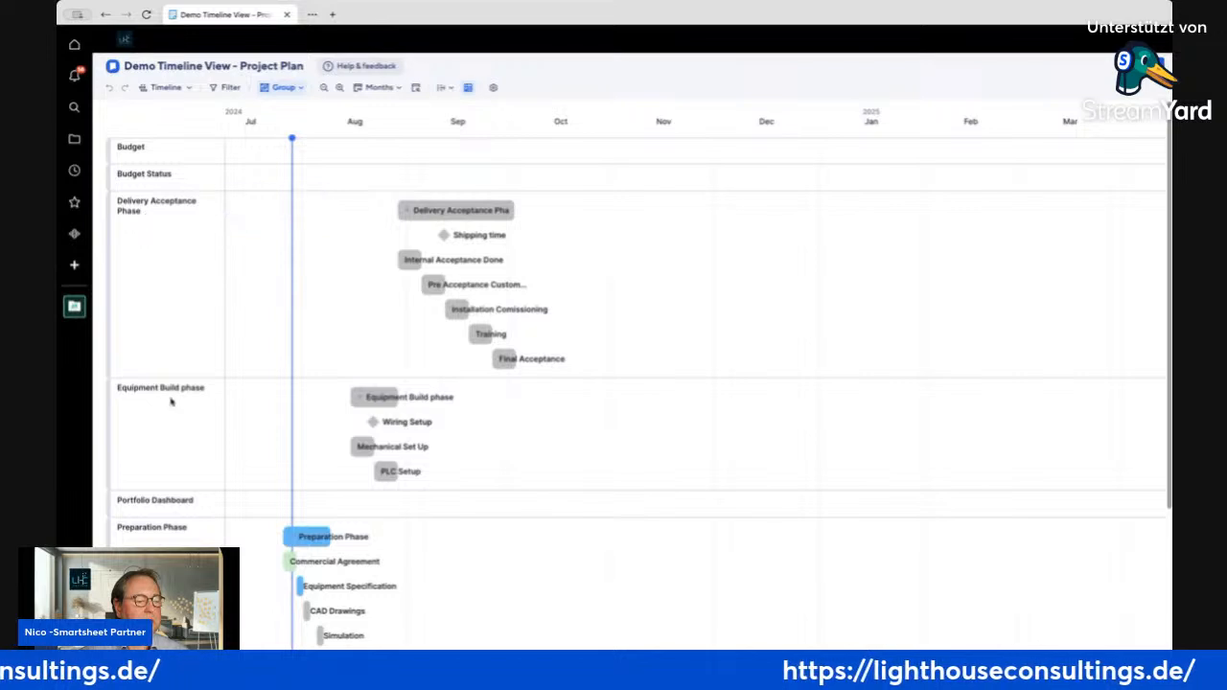
pyautogui.scroll(-3, 189, 422)
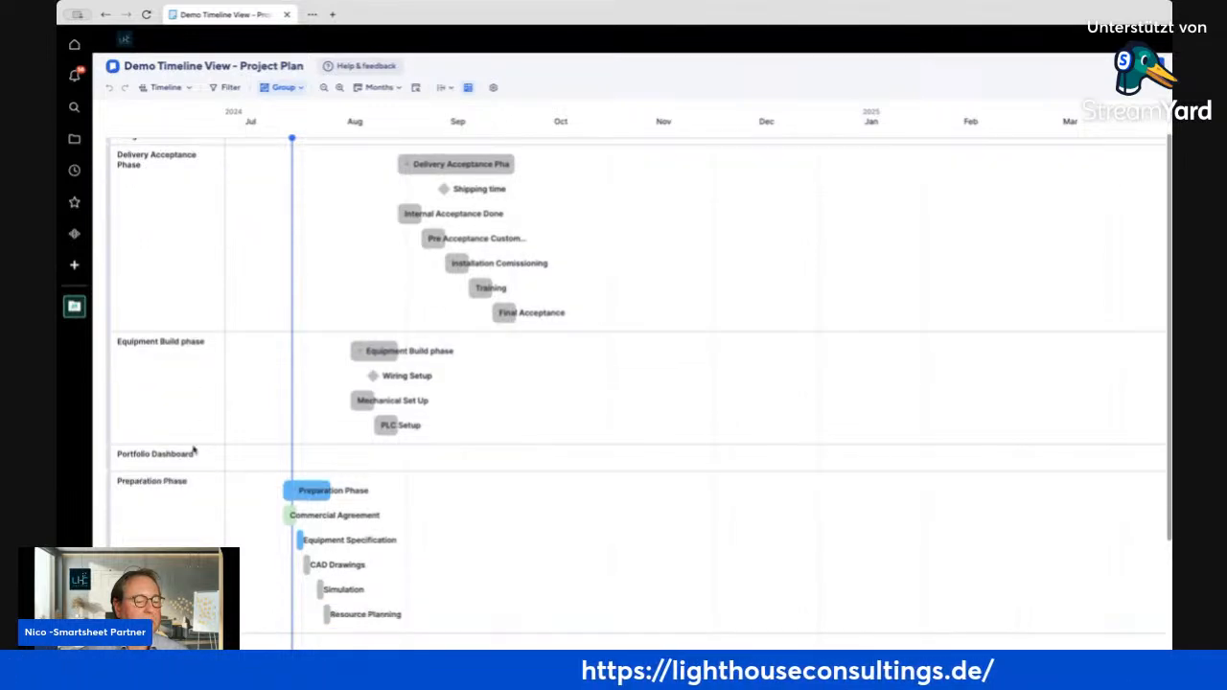
pyautogui.scroll(-1, 193, 448)
pyautogui.scroll(-3, 193, 443)
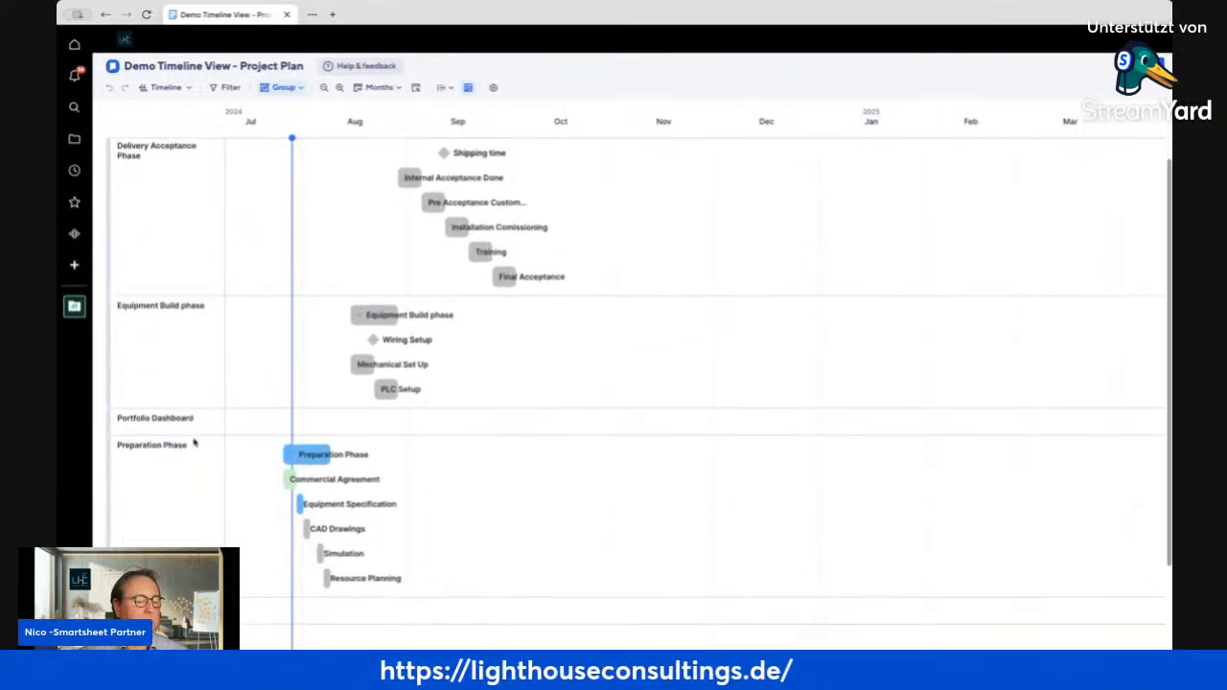
pyautogui.scroll(-4, 187, 429)
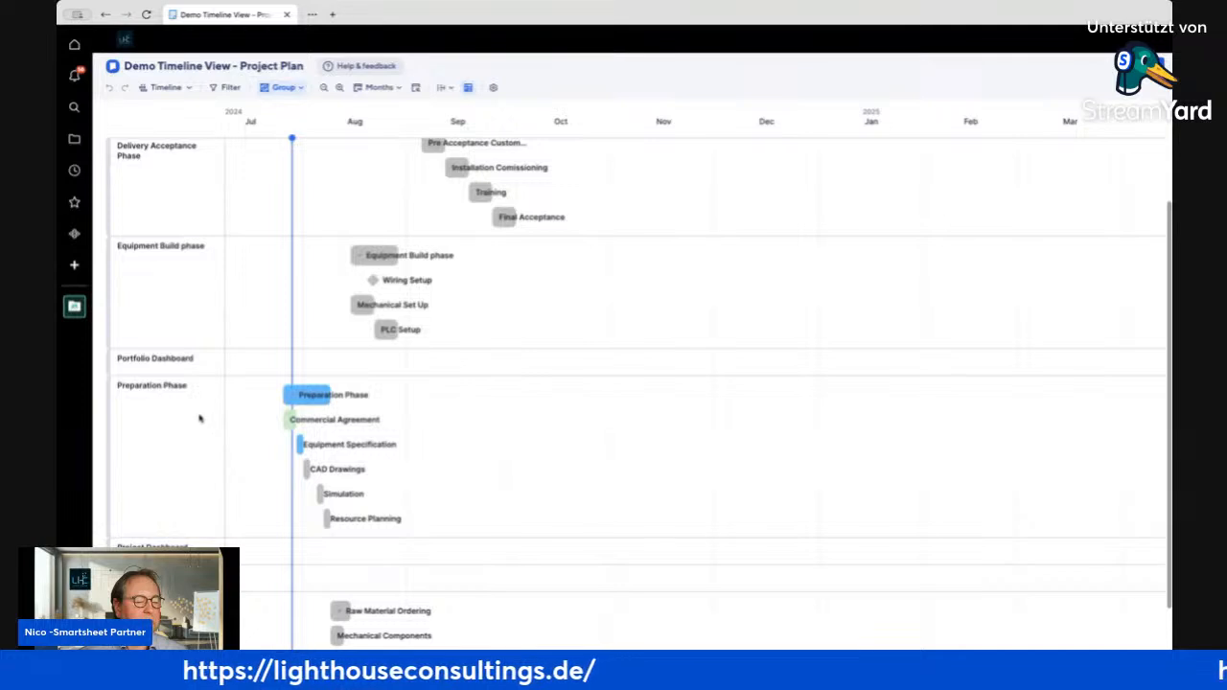
pyautogui.scroll(-4, 199, 416)
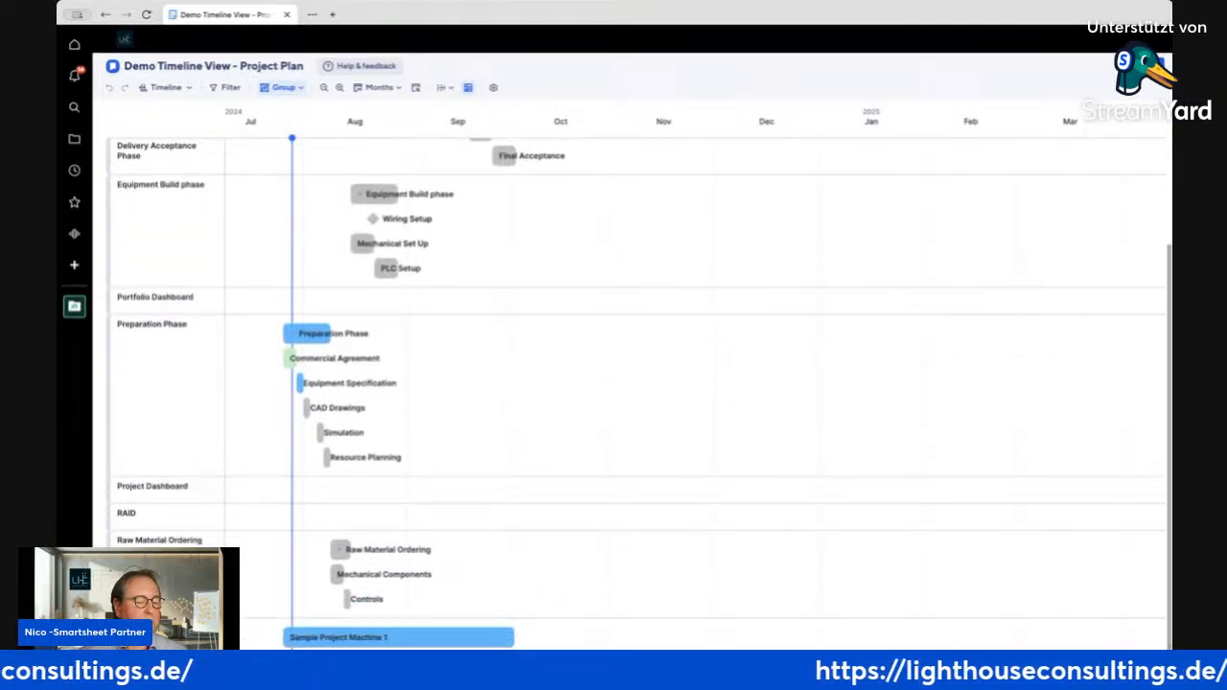
pyautogui.scroll(-3, 180, 527)
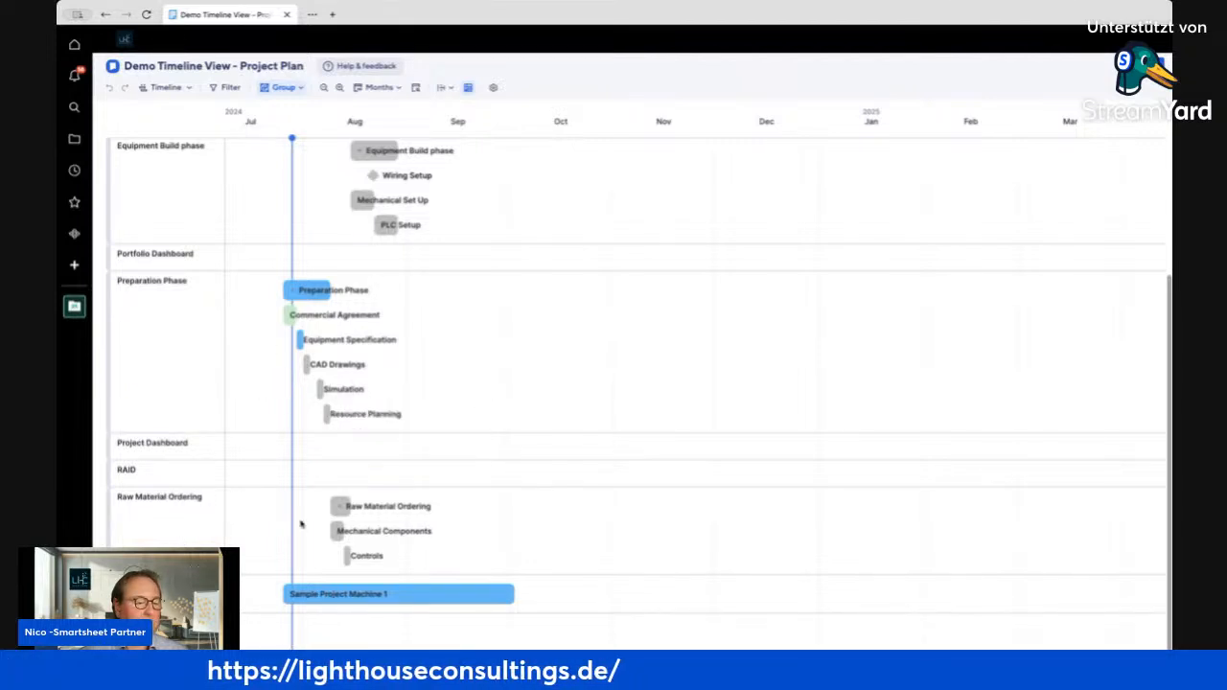
pyautogui.scroll(5, 301, 525)
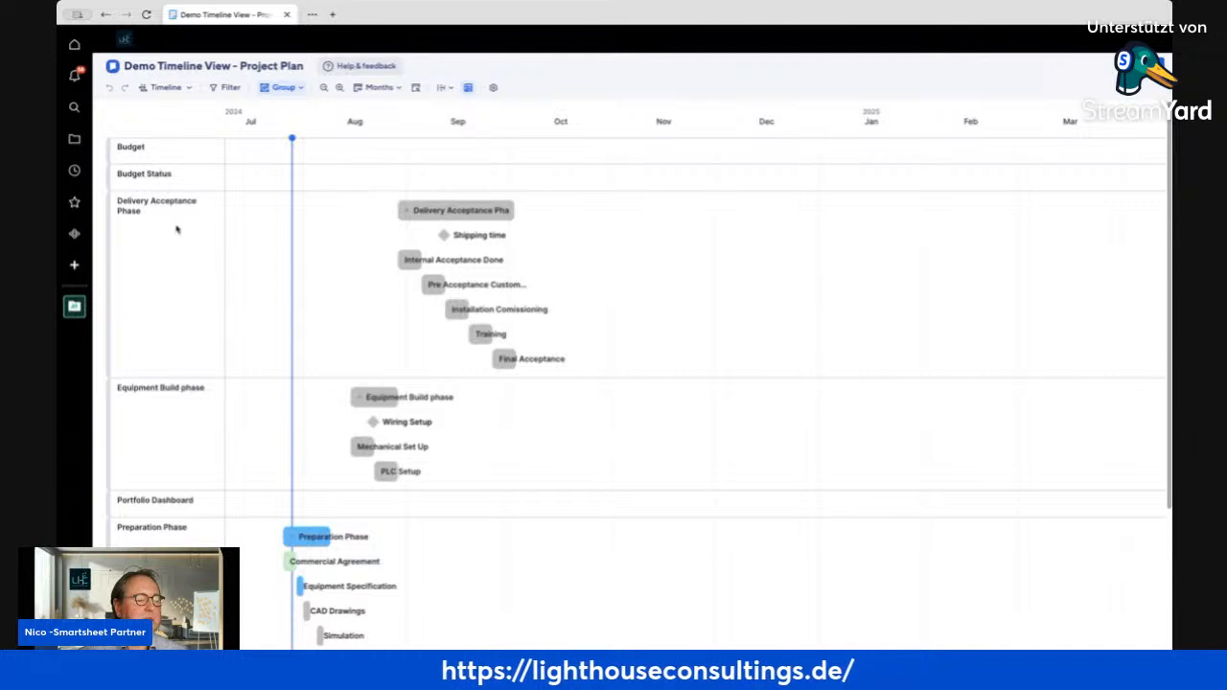
# Return to the grid, expand the Navigation section and inspect the Group formula in the Portfolio Dashboard row
pyautogui.click(166, 87)
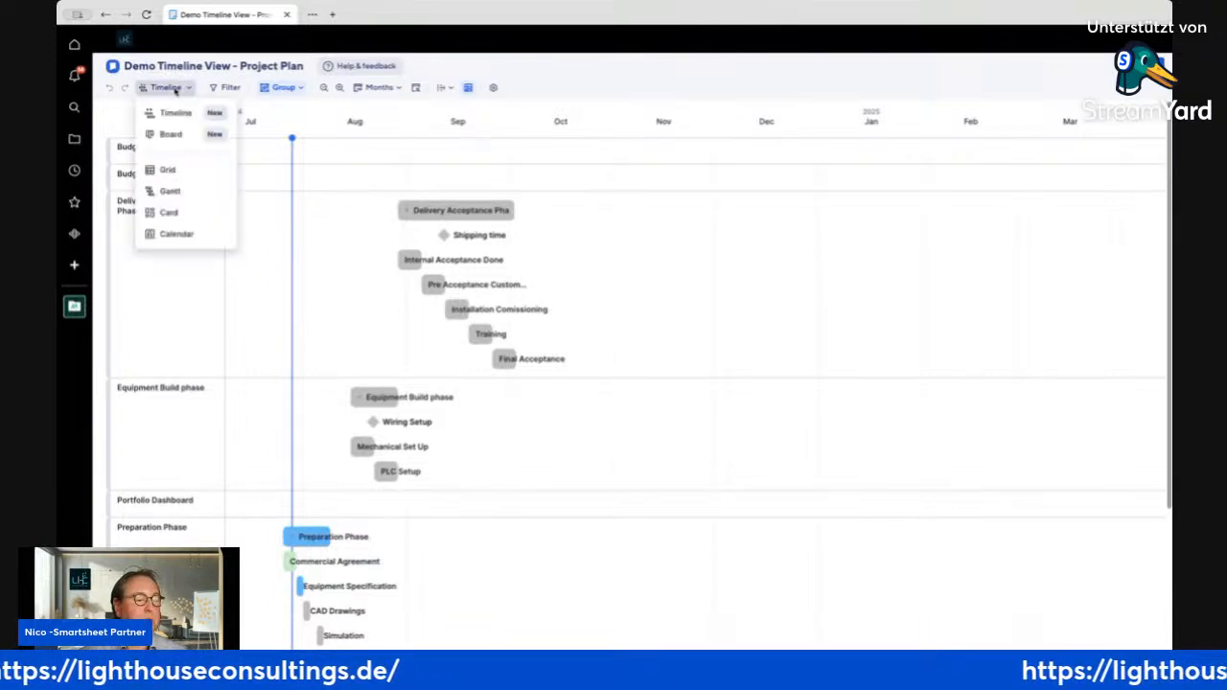
pyautogui.click(190, 169)
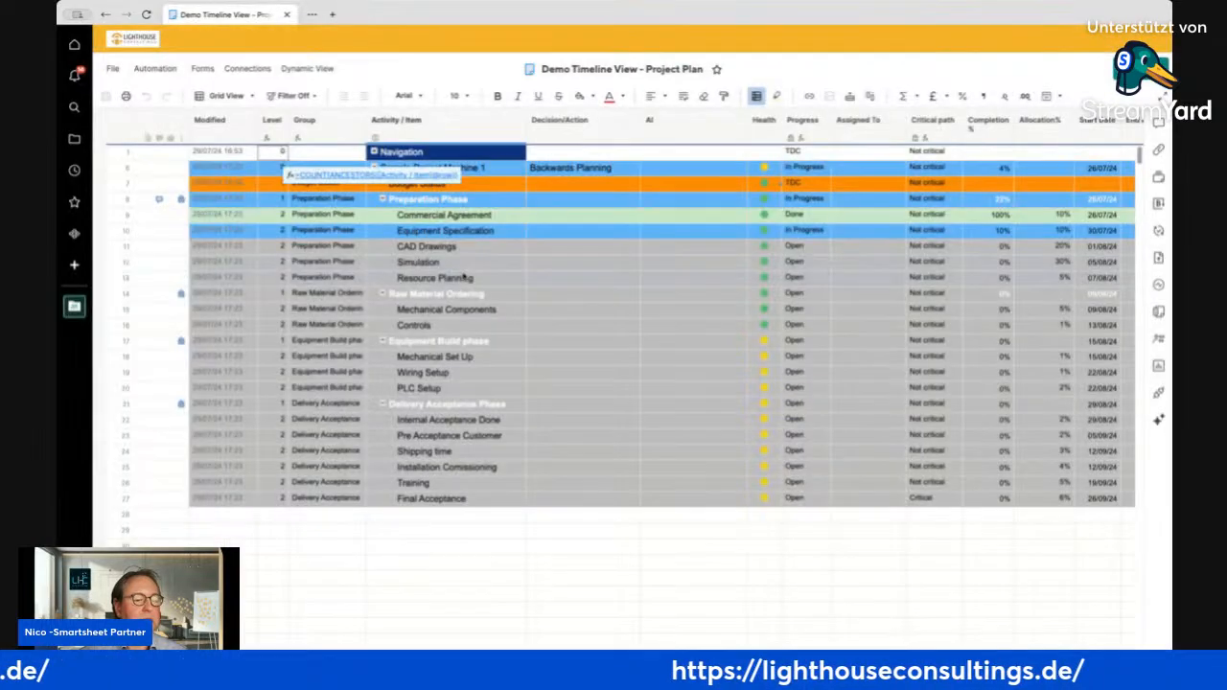
pyautogui.click(353, 592)
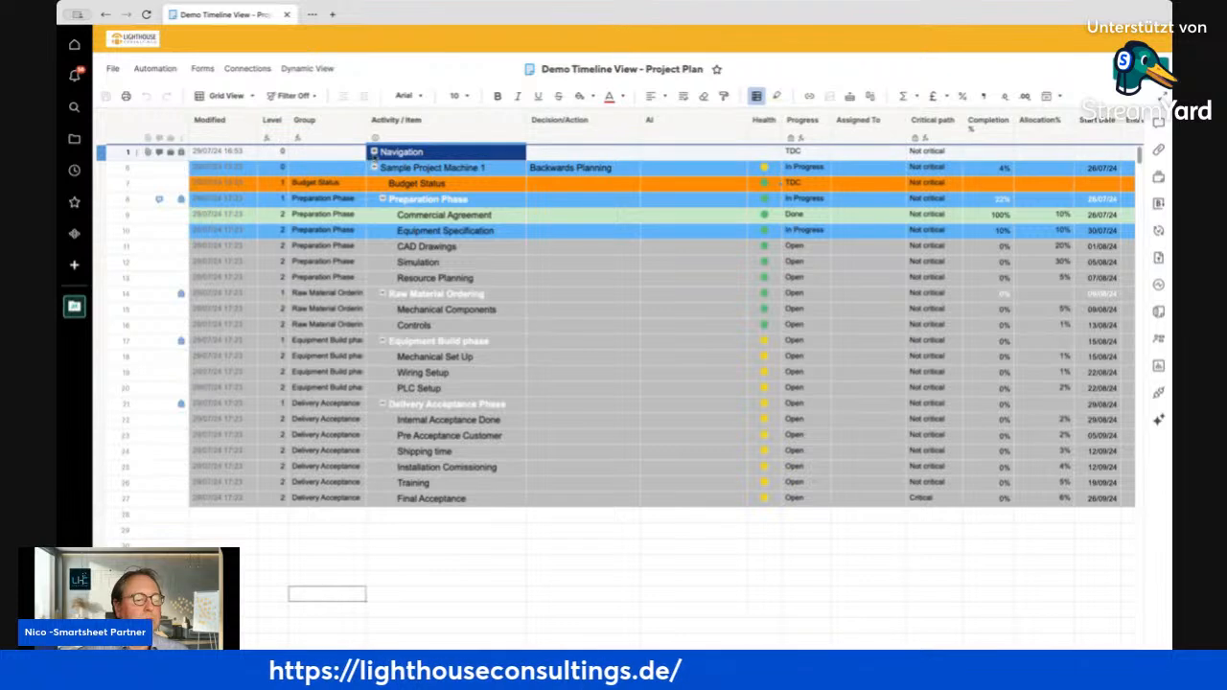
pyautogui.click(374, 151)
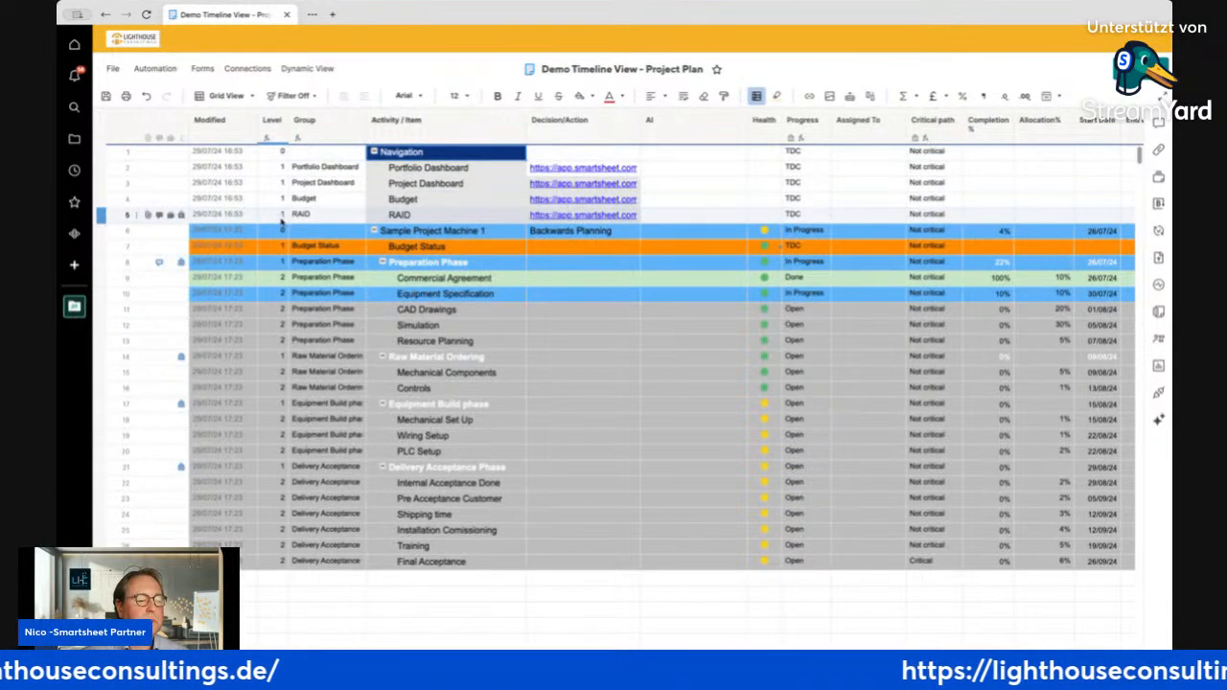
pyautogui.click(333, 168)
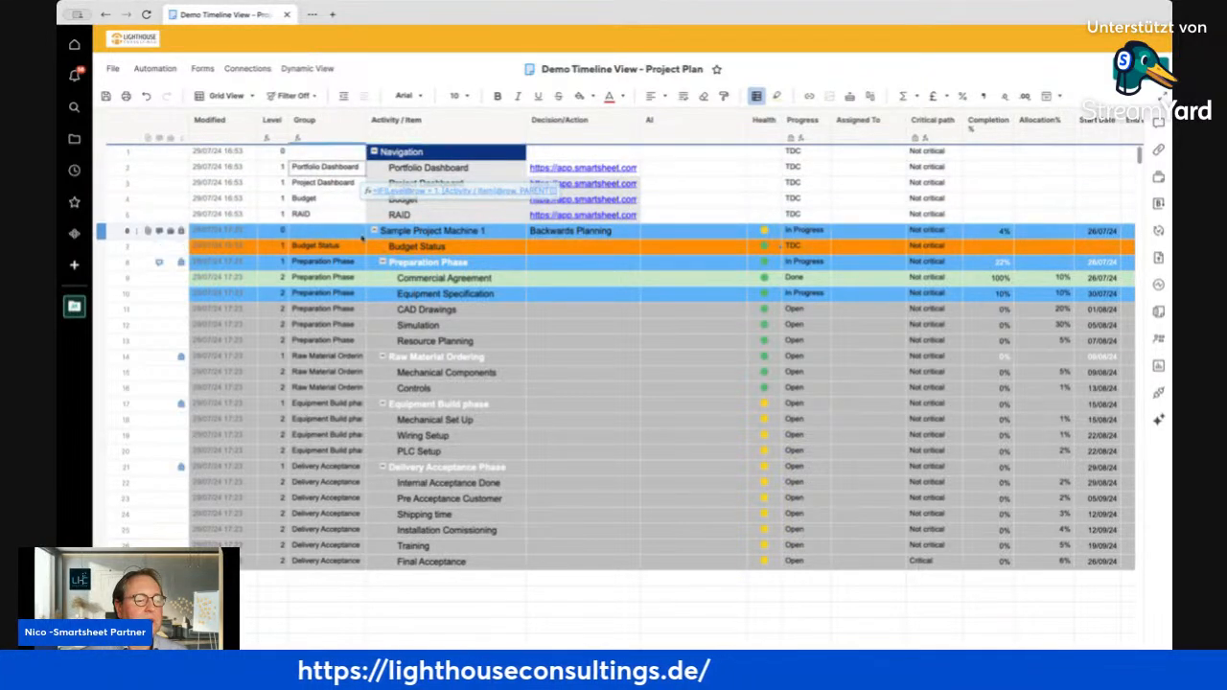
# Delete the Navigation row and its four child rows from Portfolio Dashboard to RAID, and save the sheet
pyautogui.click(307, 217)
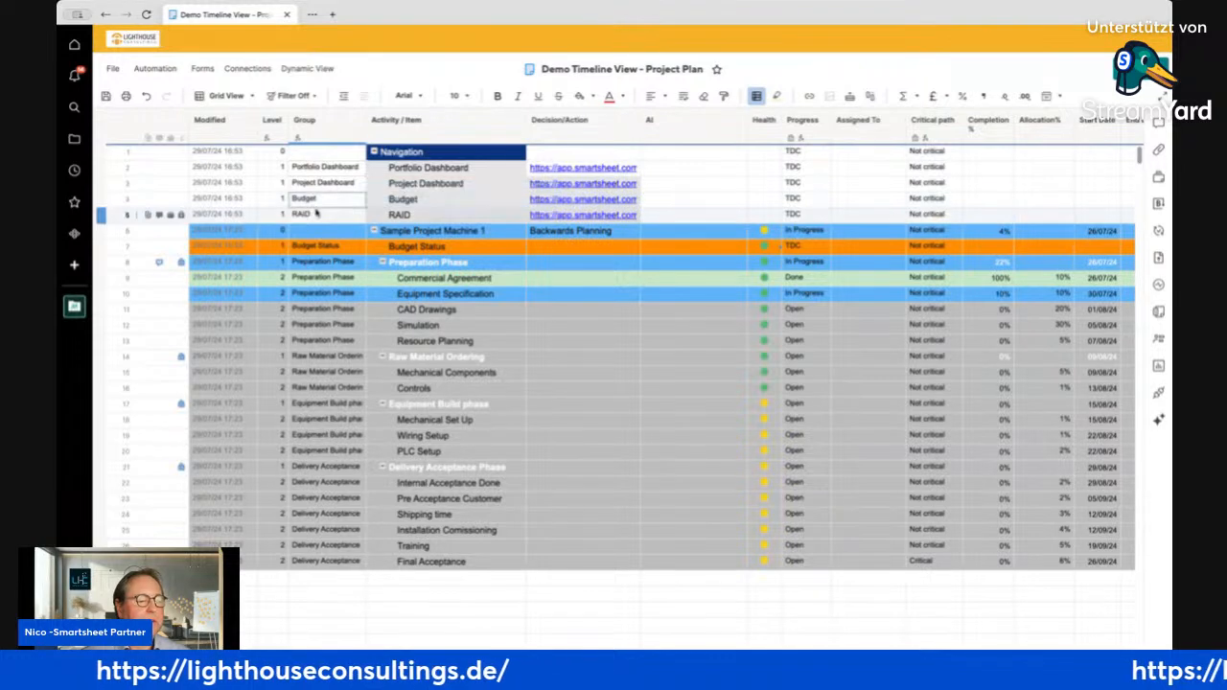
pyautogui.click(127, 215)
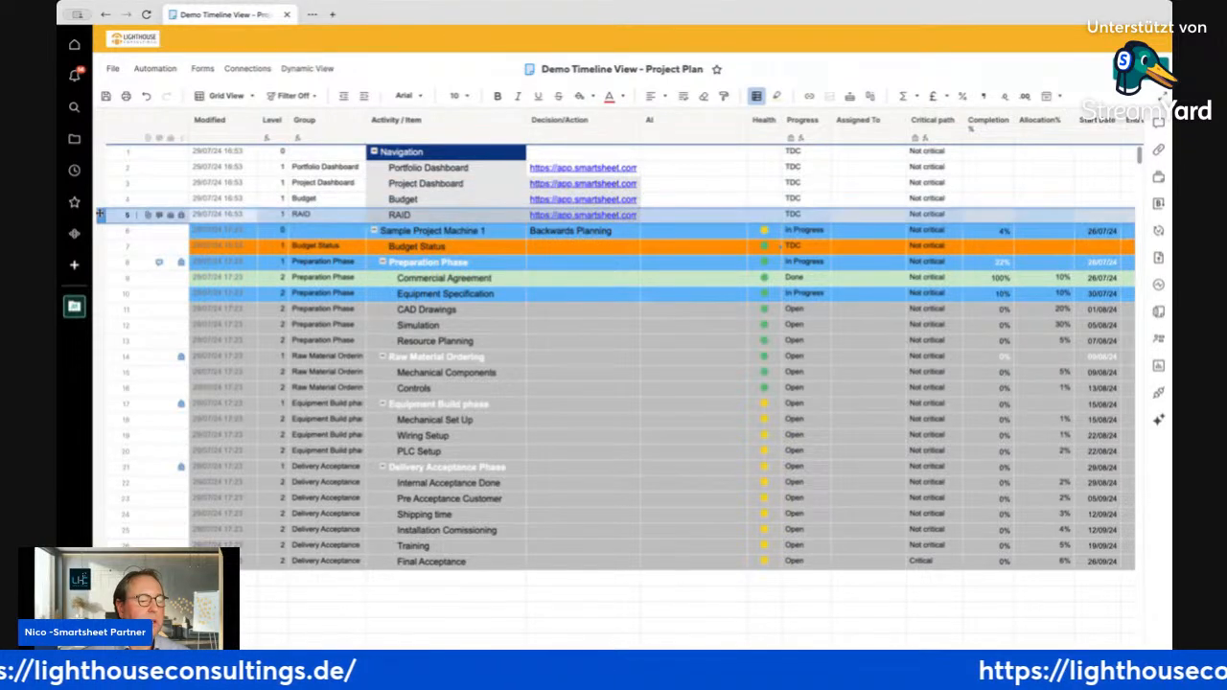
pyautogui.keyDown('shift'); pyautogui.click(100, 153); pyautogui.keyUp('shift')
pyautogui.rightClick(104, 160)
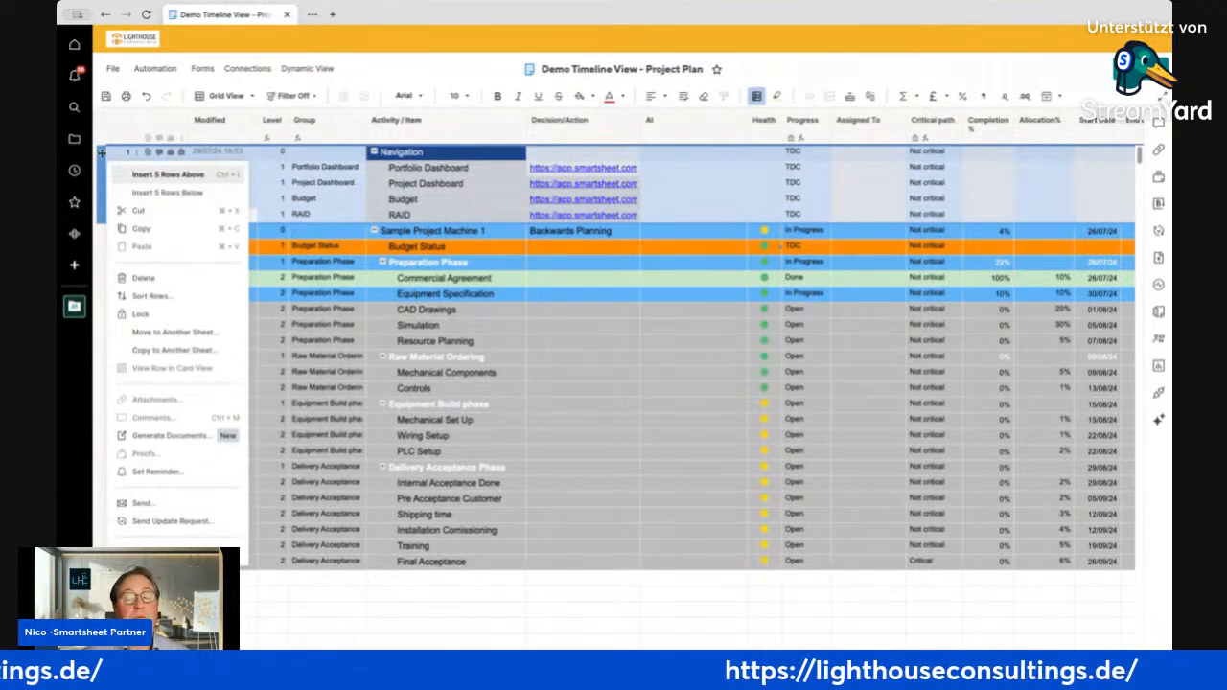
pyautogui.click(177, 279)
pyautogui.click(673, 559)
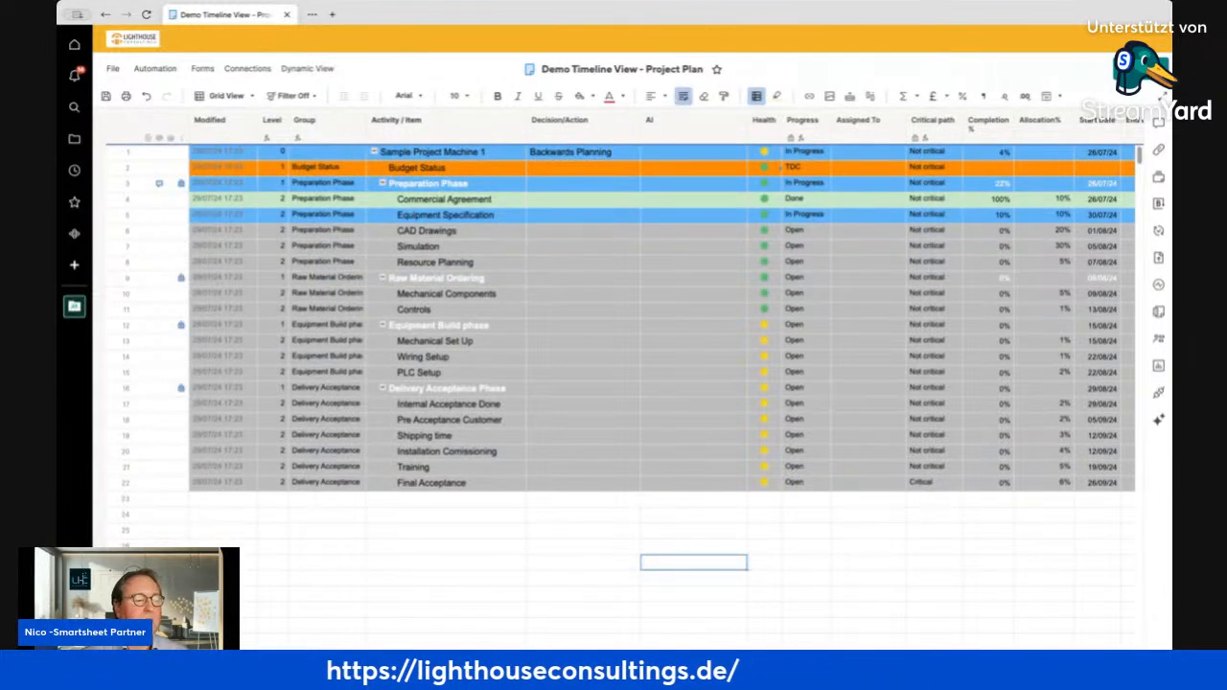
pyautogui.click(106, 95)
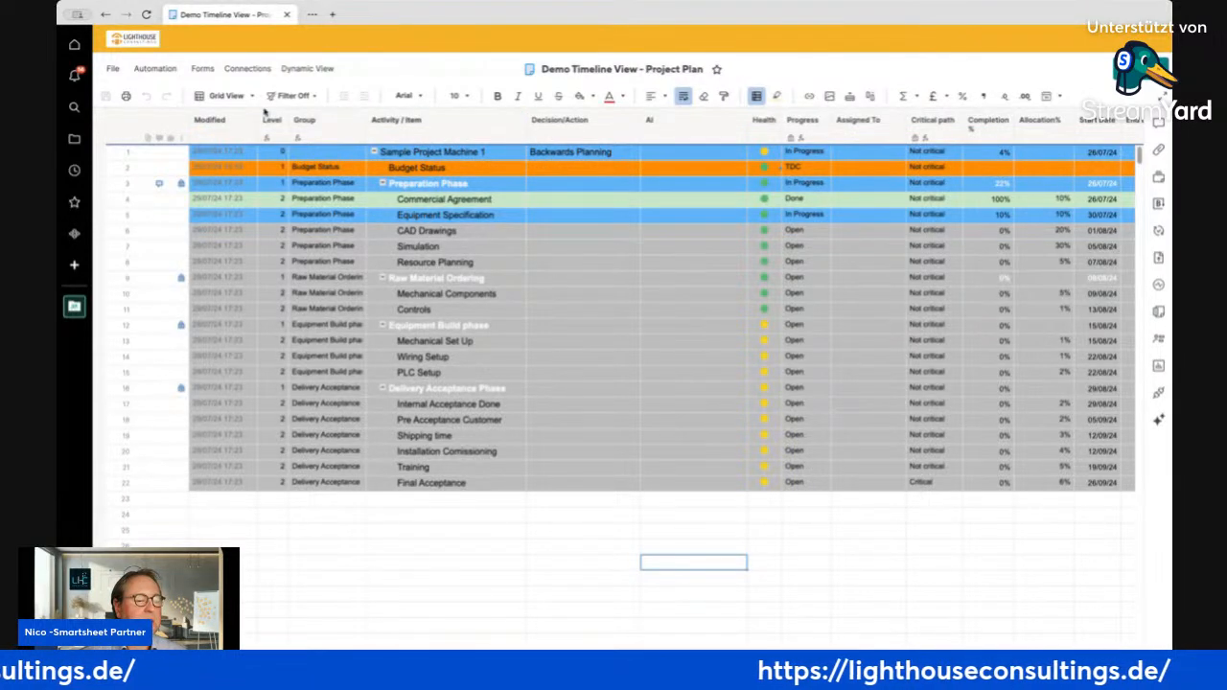
# Check the lanes and the grouping settings in the Timeline view and return to the grid
pyautogui.click(226, 96)
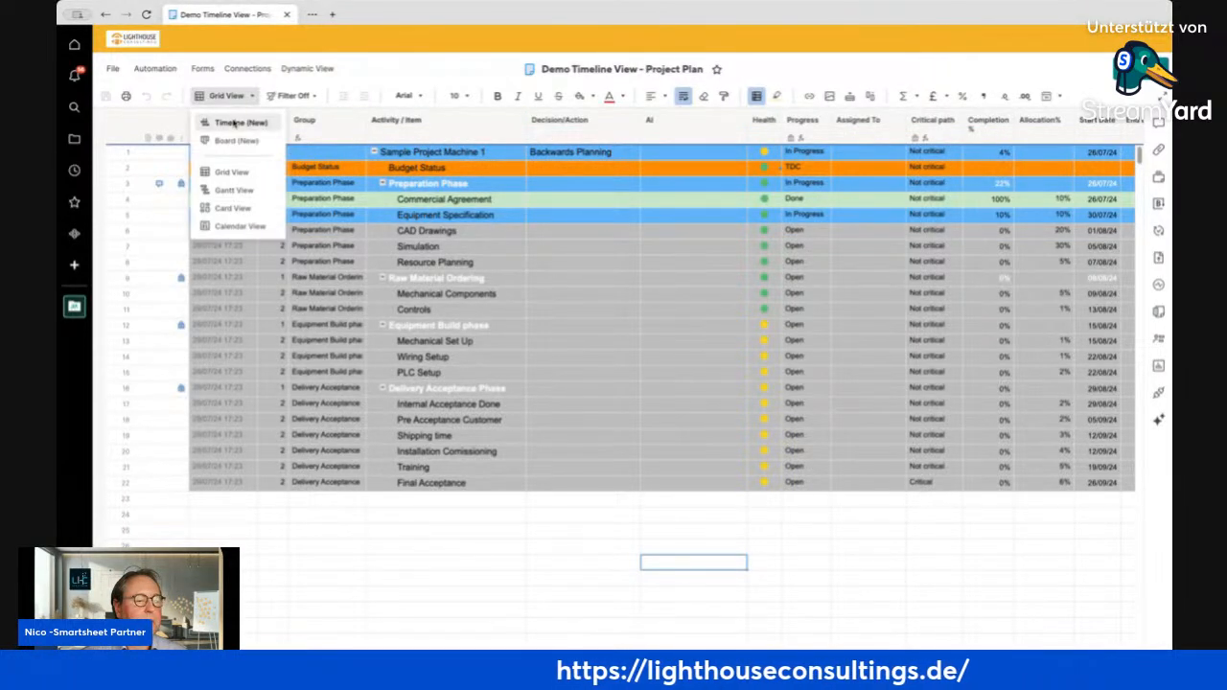
pyautogui.click(235, 123)
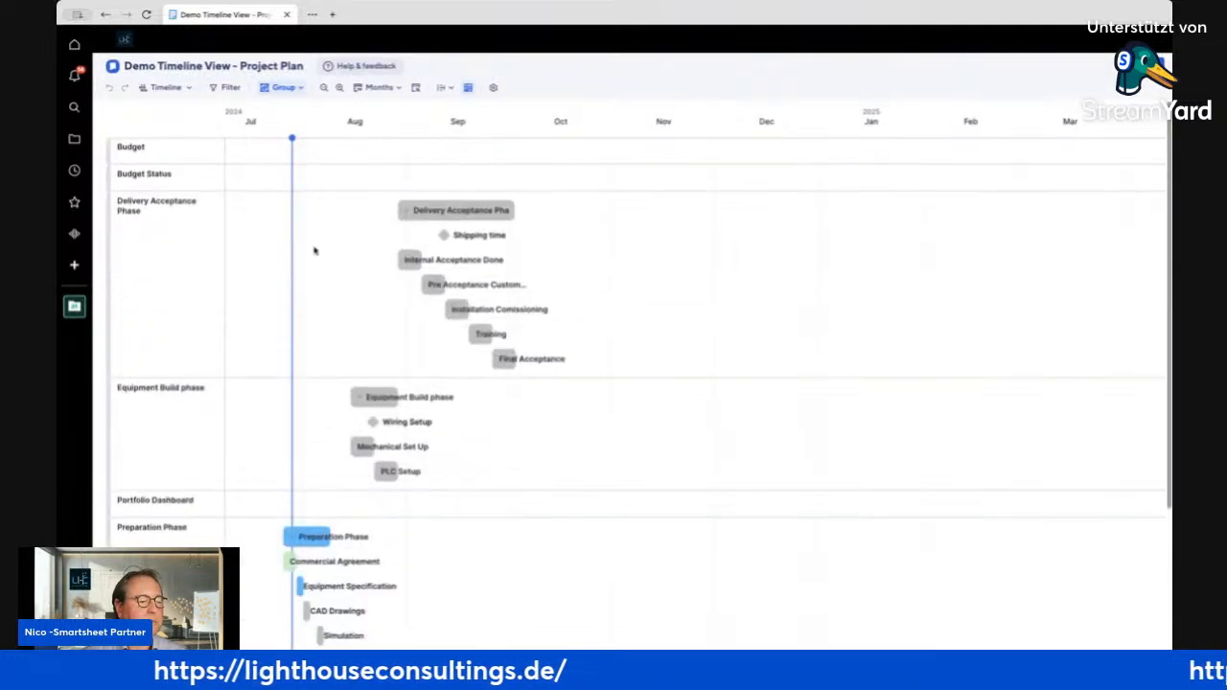
pyautogui.click(284, 87)
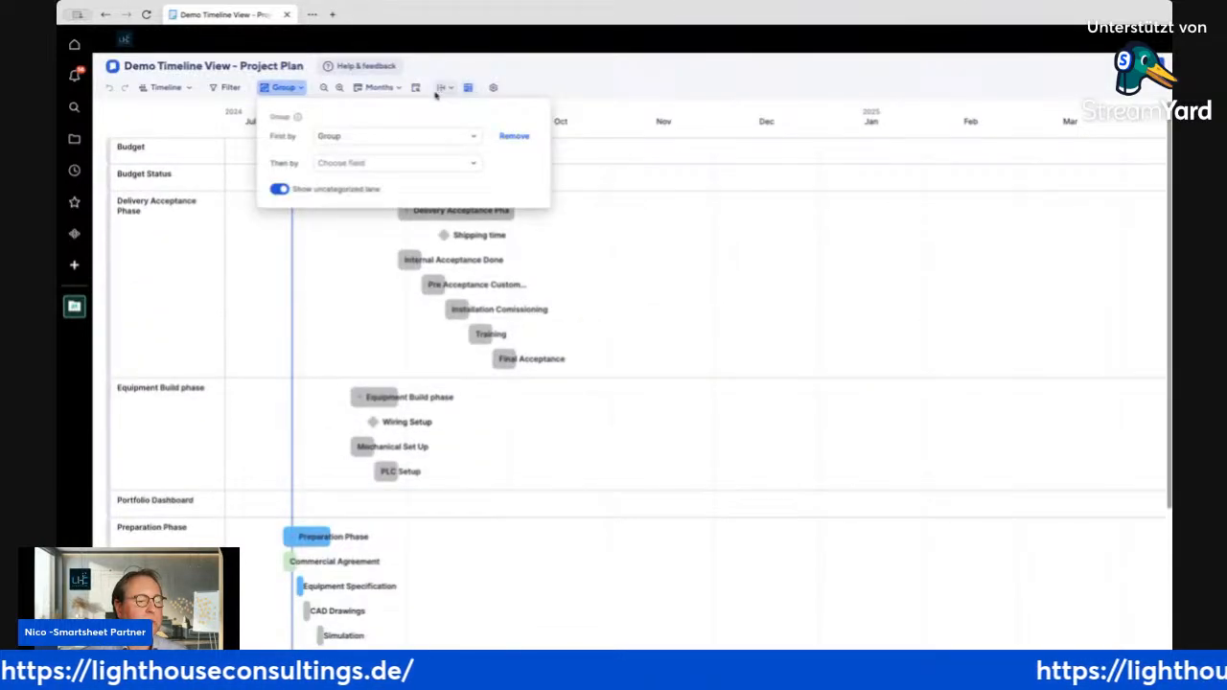
pyautogui.click(503, 68)
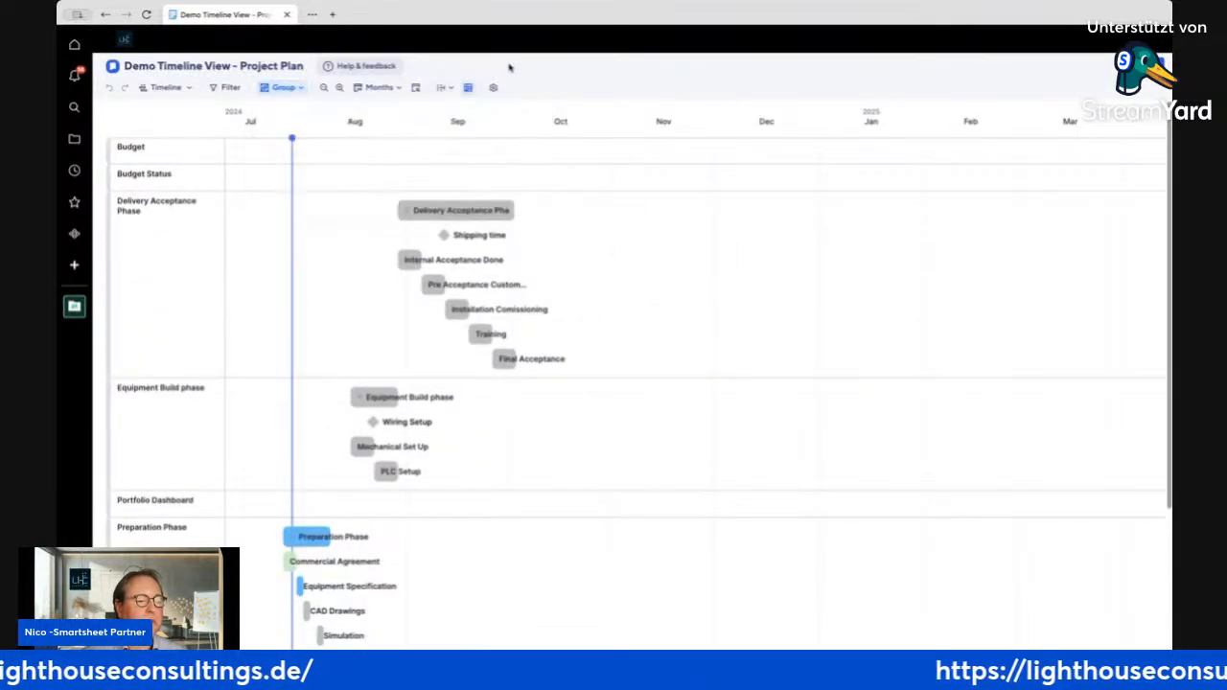
pyautogui.click(166, 88)
pyautogui.click(168, 170)
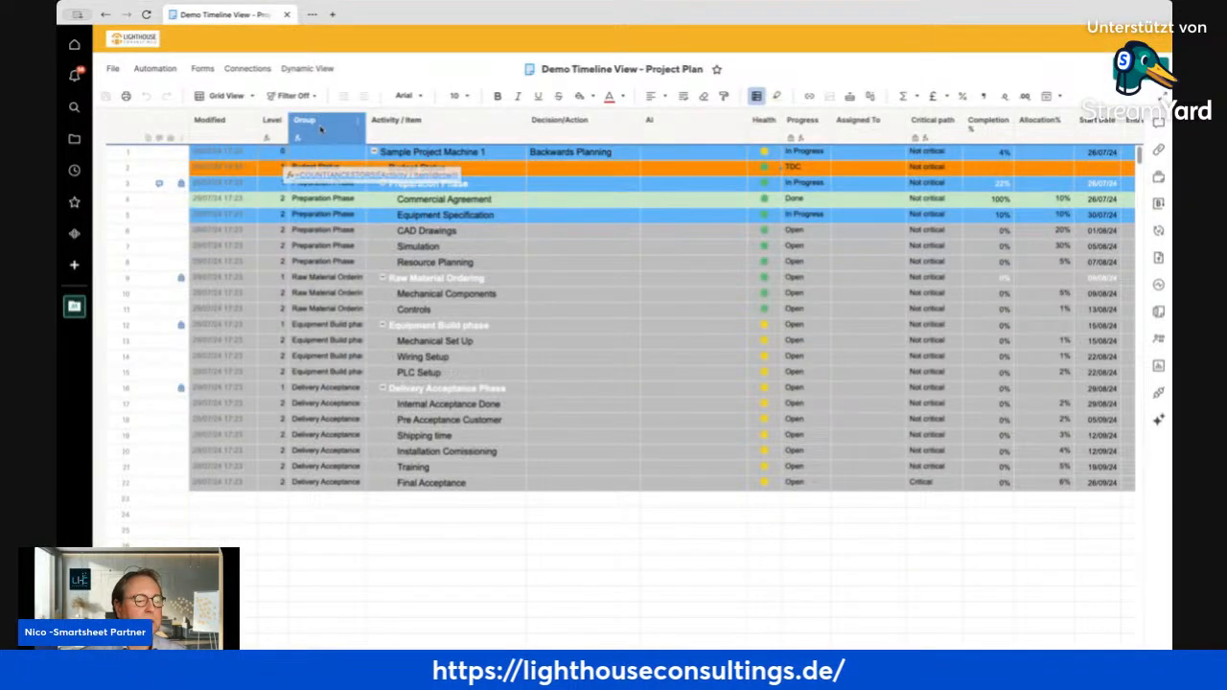
# Change the Group column's type from Dropdown list to Text/Number
pyautogui.rightClick(325, 130)
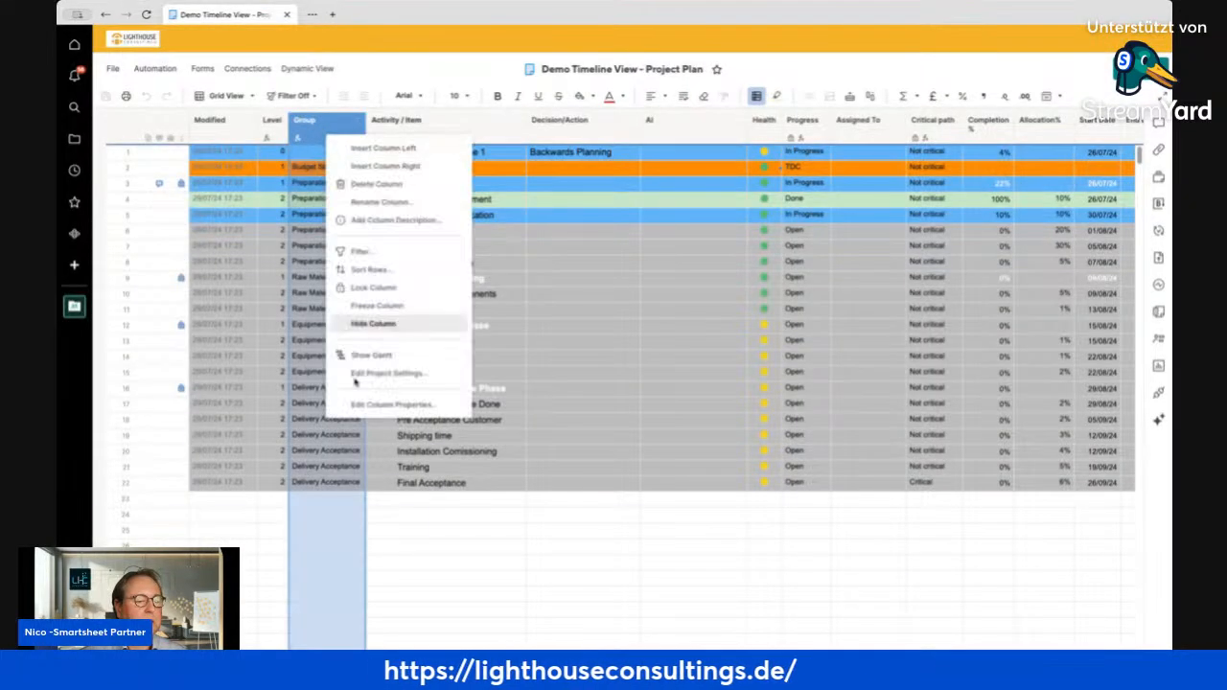
pyautogui.click(401, 404)
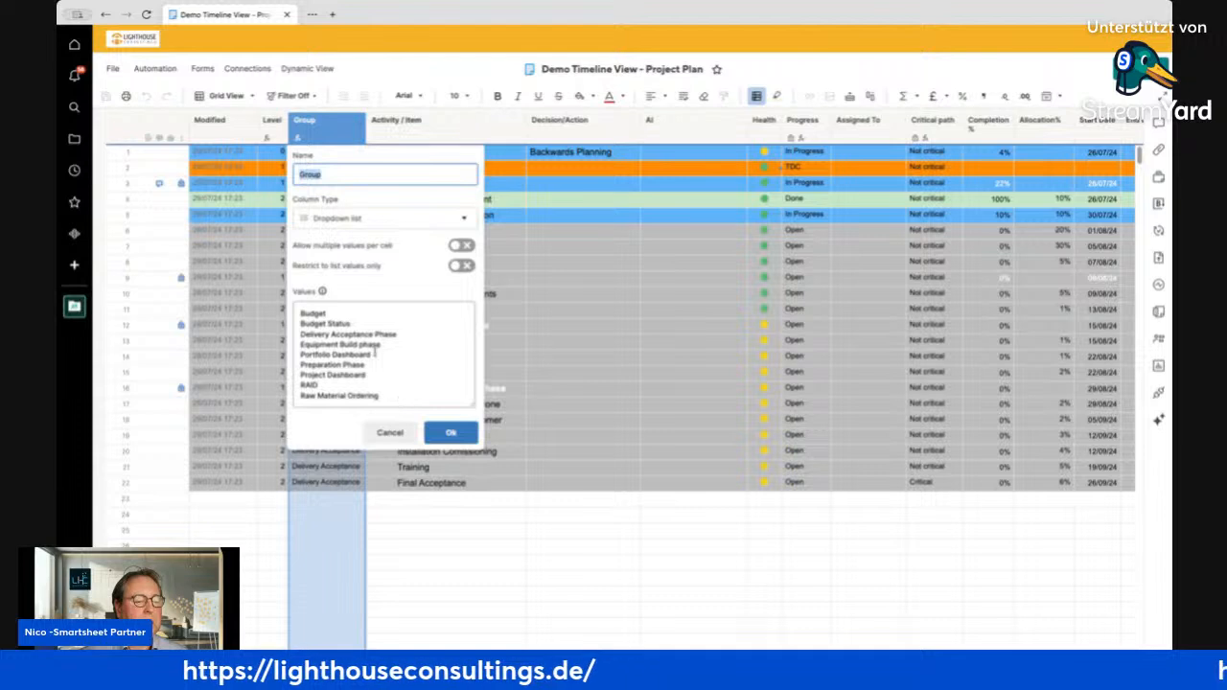
pyautogui.click(362, 219)
pyautogui.click(363, 219)
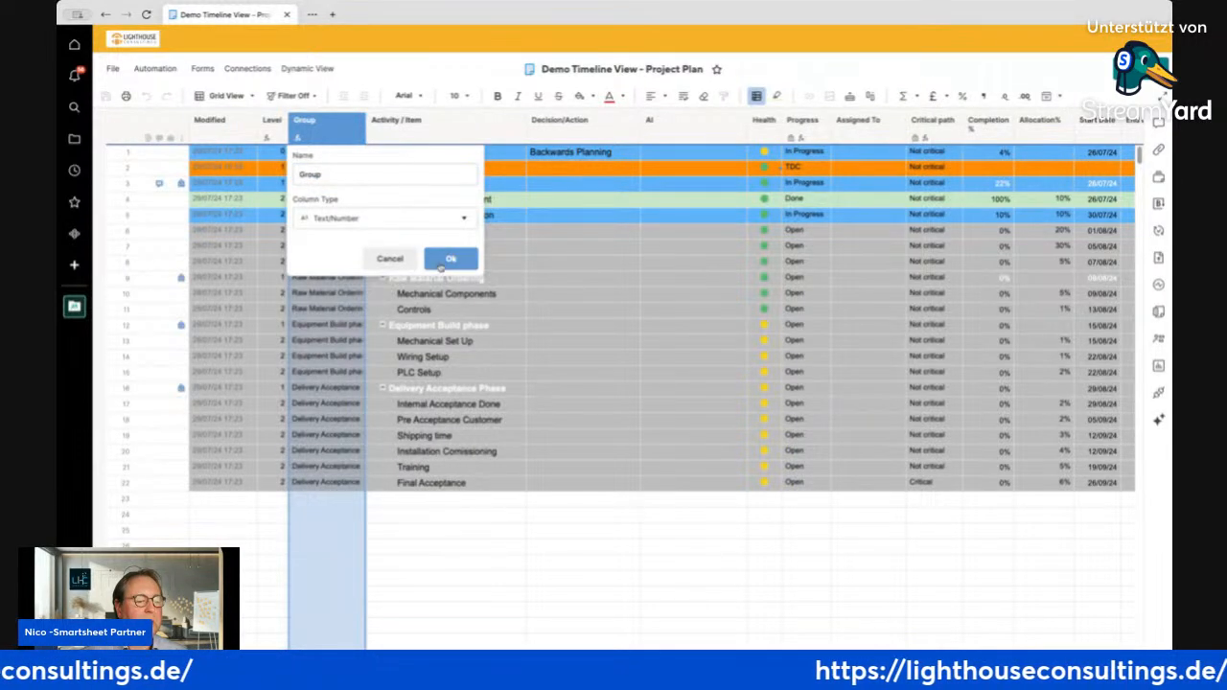
pyautogui.click(443, 262)
pyautogui.click(446, 593)
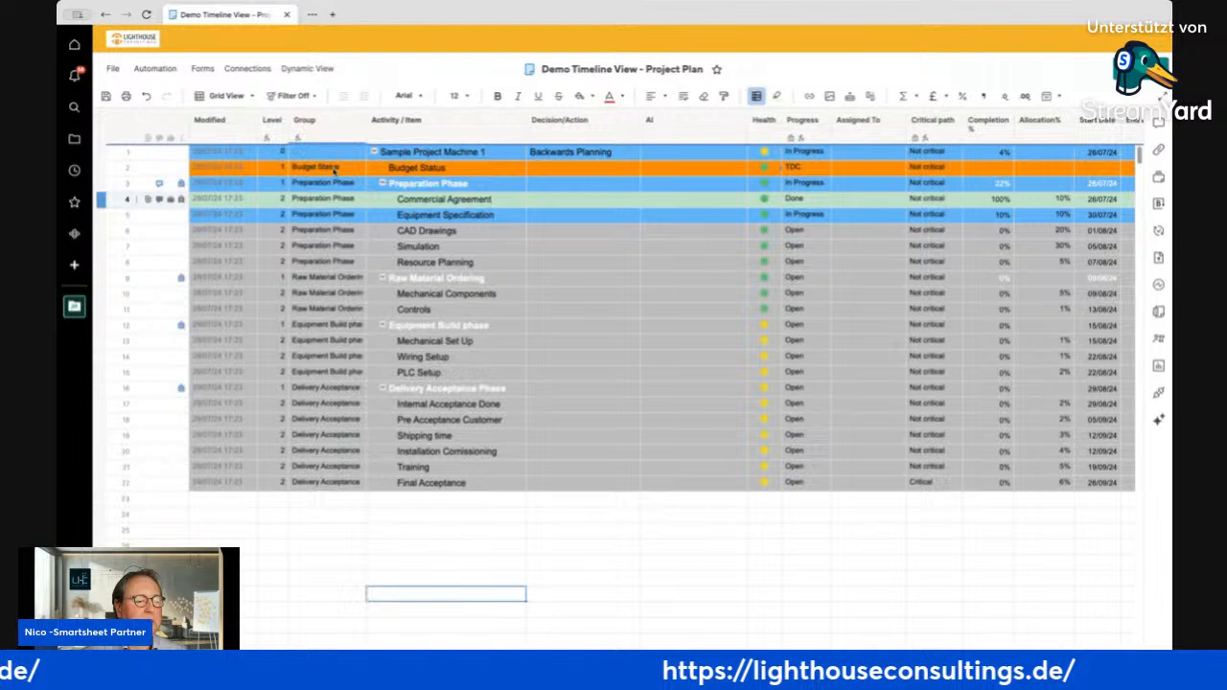
# Set the Group column's type back to Dropdown list to regenerate its values, and save the sheet
pyautogui.rightClick(334, 123)
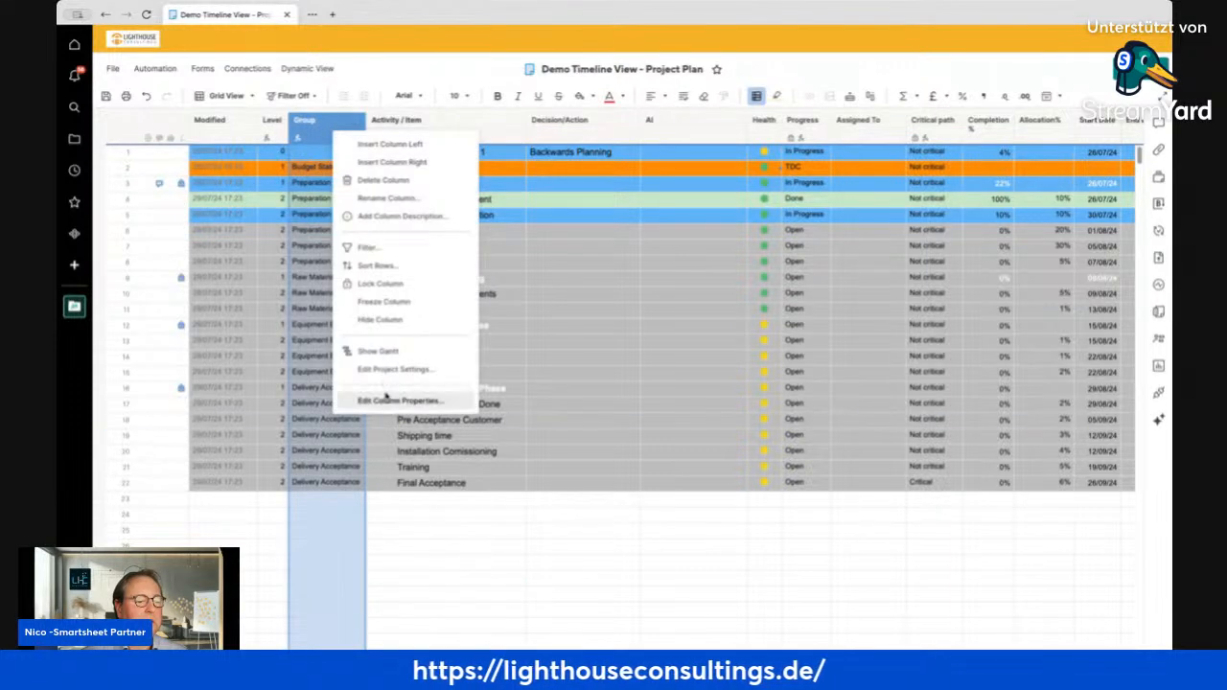
pyautogui.click(387, 399)
pyautogui.click(377, 222)
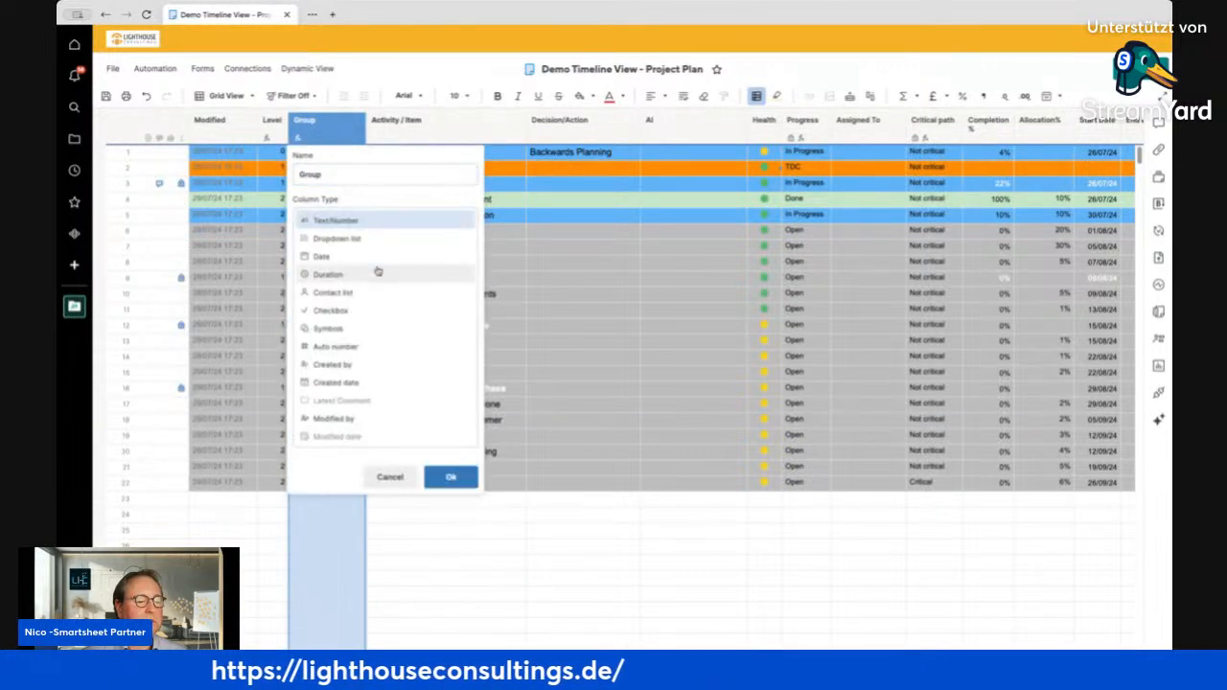
pyautogui.click(376, 247)
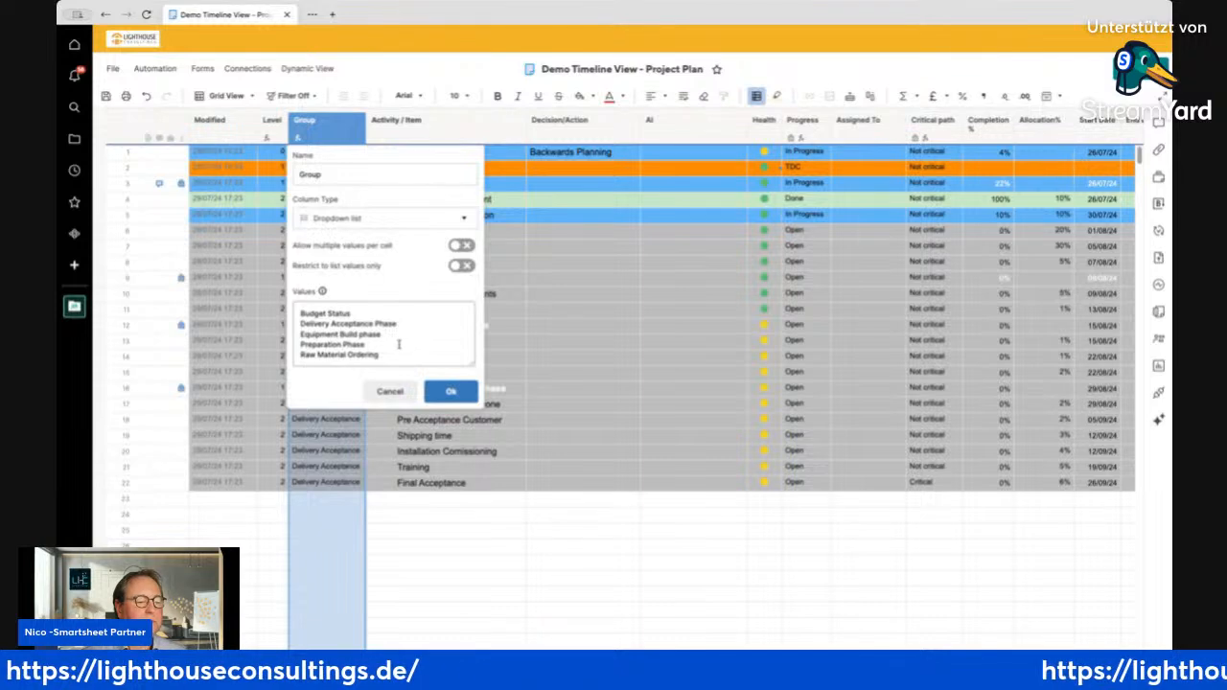
pyautogui.click(451, 390)
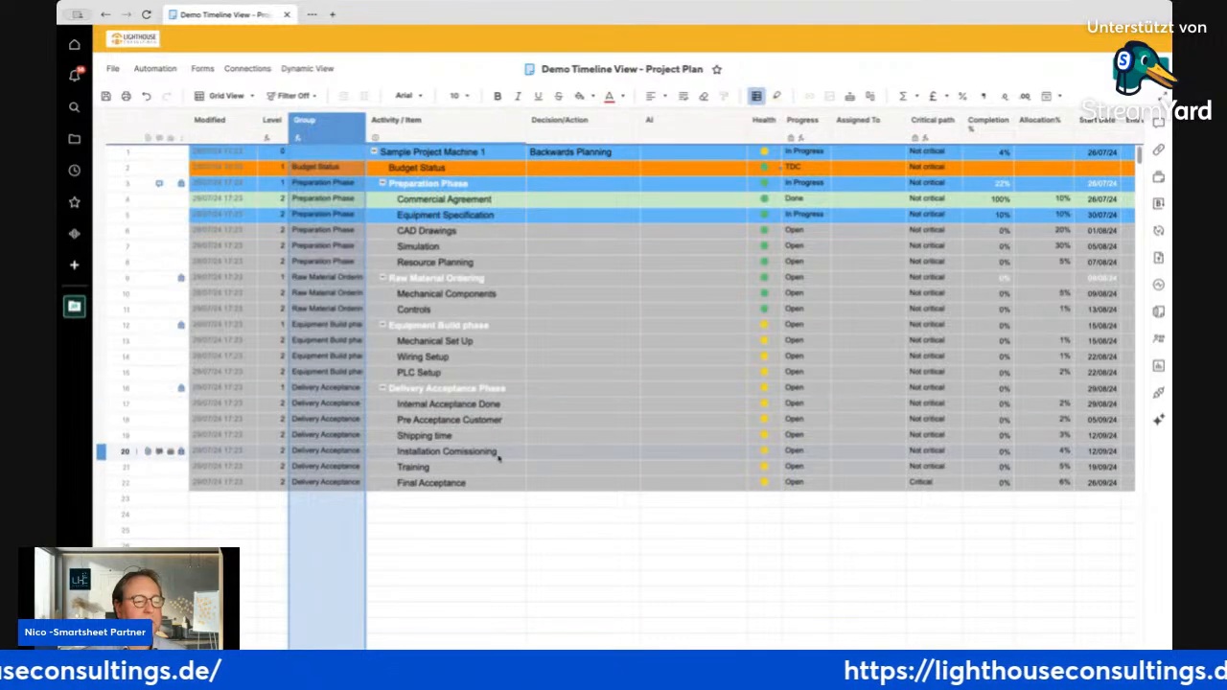
pyautogui.click(482, 498)
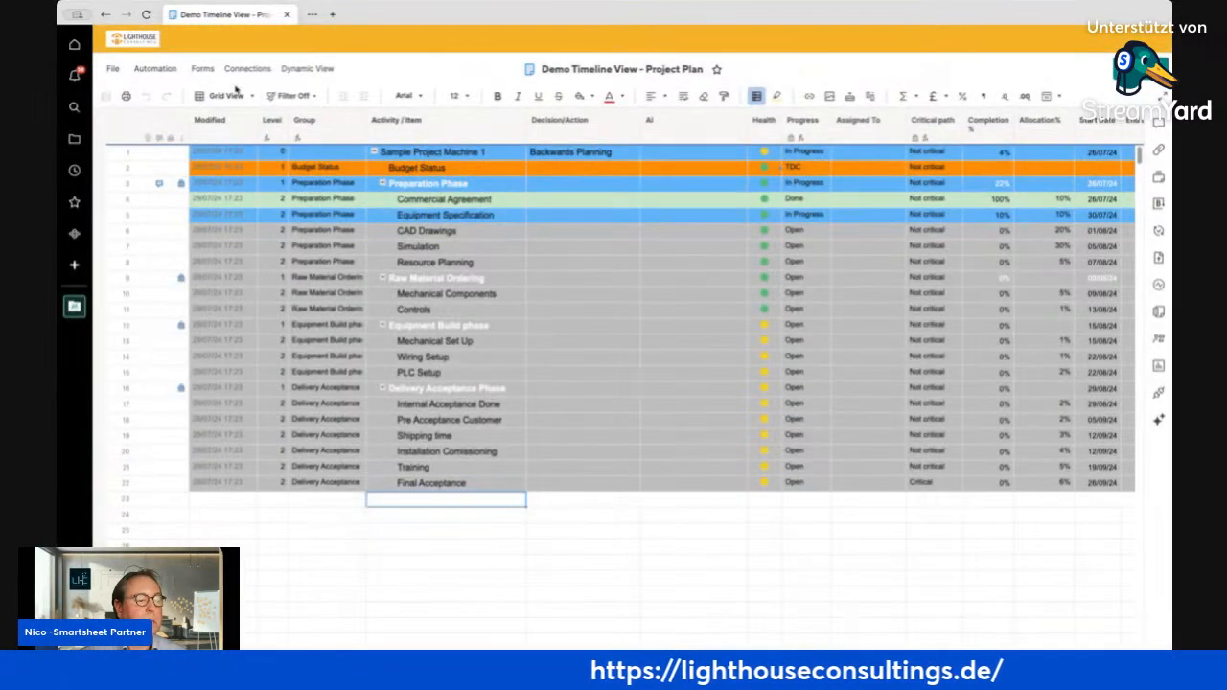
# Switch to the Timeline view and review the phase lanes from Budget Status down to the Sample Project Machine 1 bar
pyautogui.click(227, 92)
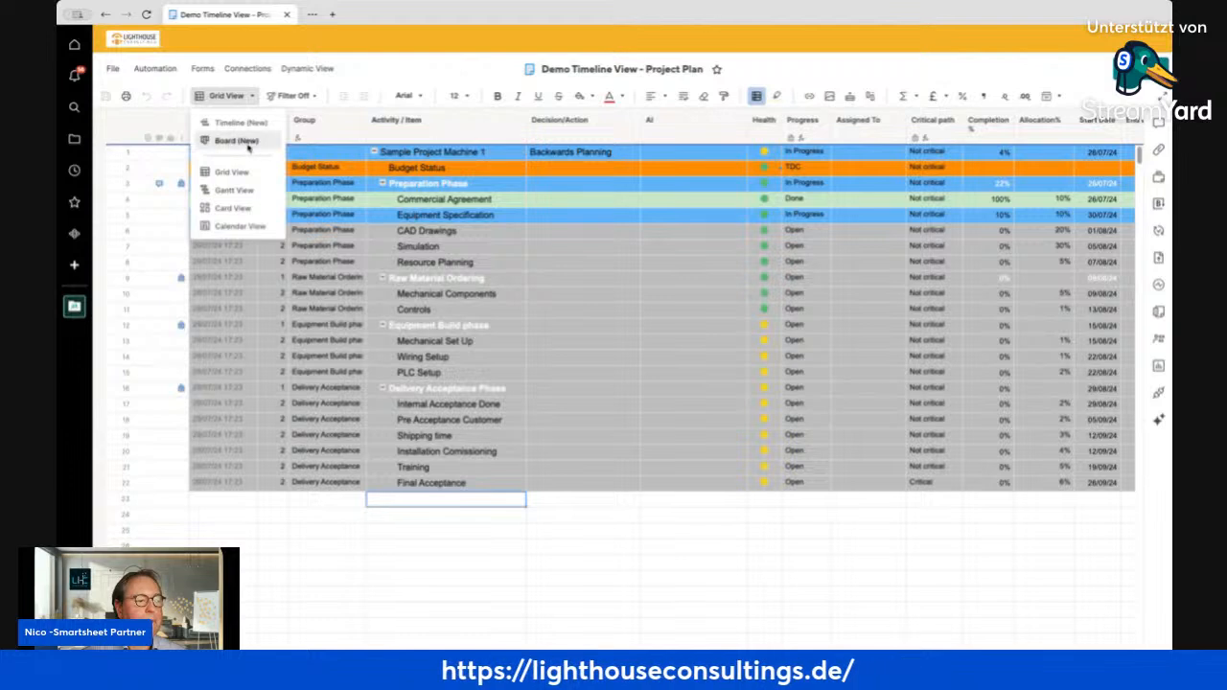
pyautogui.click(242, 122)
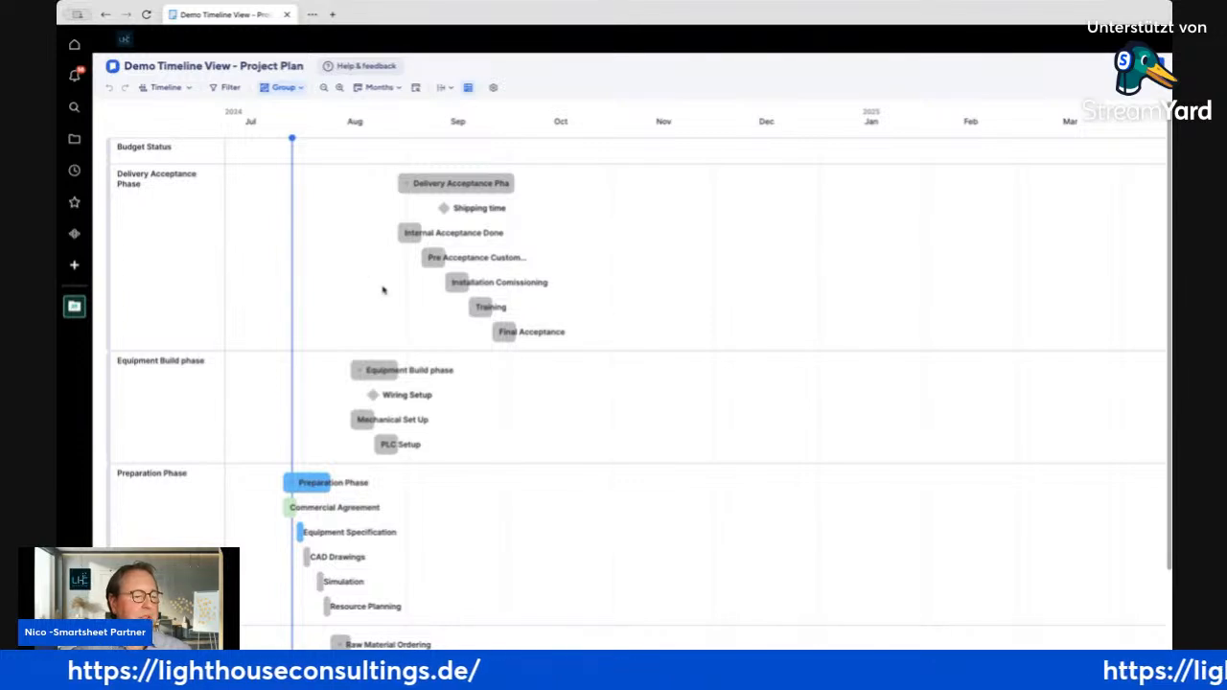
pyautogui.scroll(-3, 382, 290)
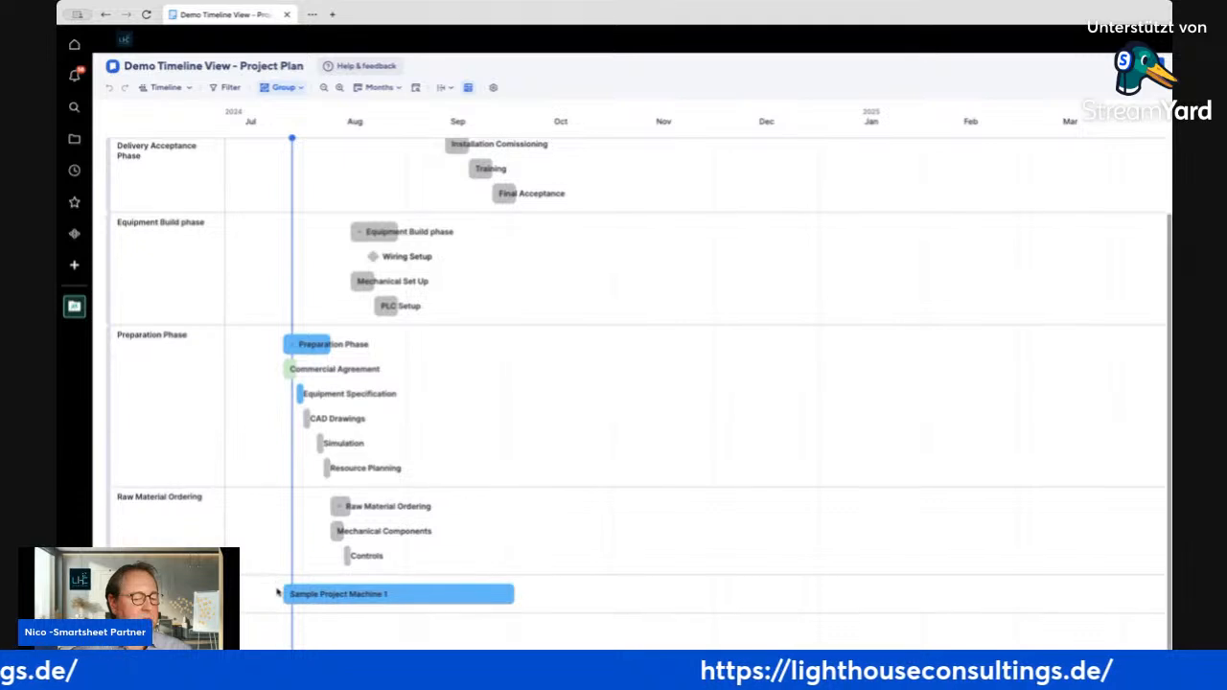
pyautogui.scroll(3, 288, 503)
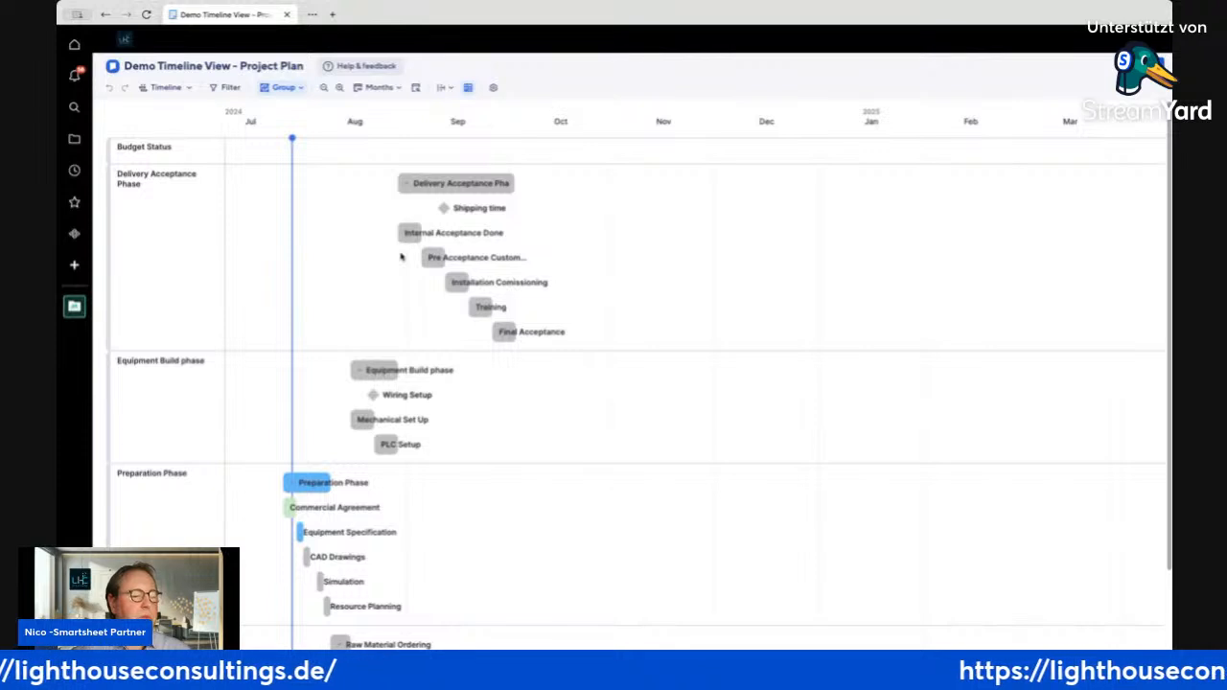
pyautogui.hscroll(-2, 401, 259)
pyautogui.hscroll(-1, 401, 261)
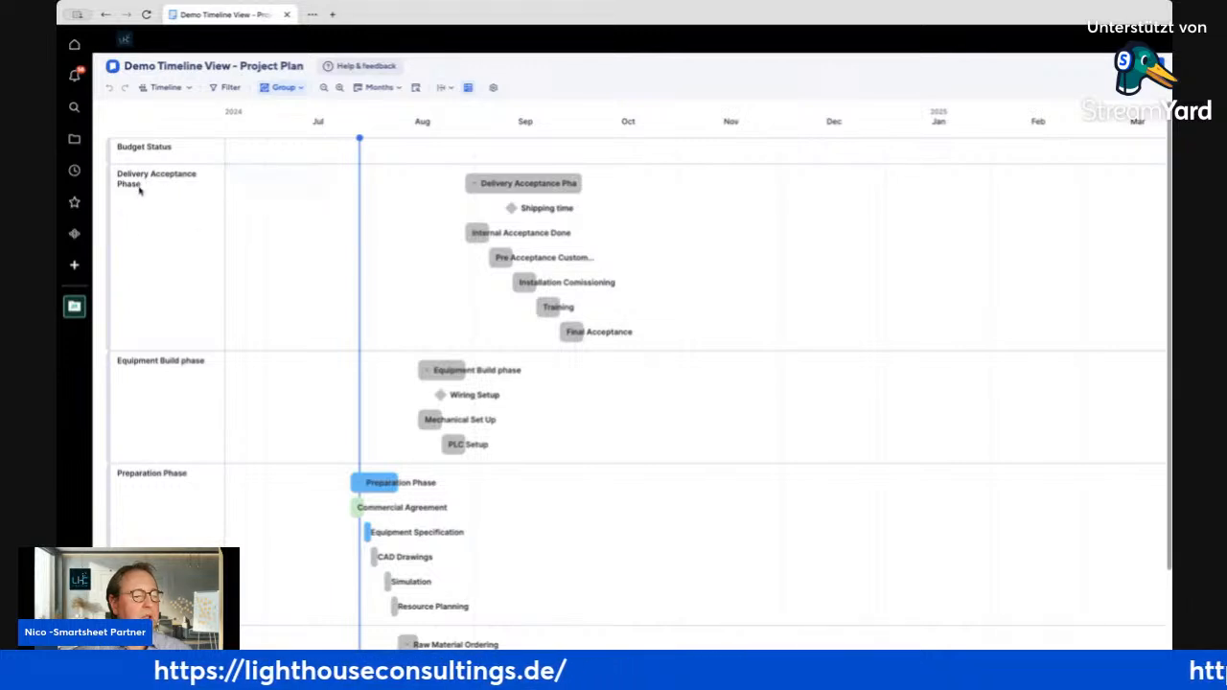
# Inspect the date details of the Shipping time milestone and the Commercial Agreement bar, and look over the remaining lanes
pyautogui.moveTo(523, 210)
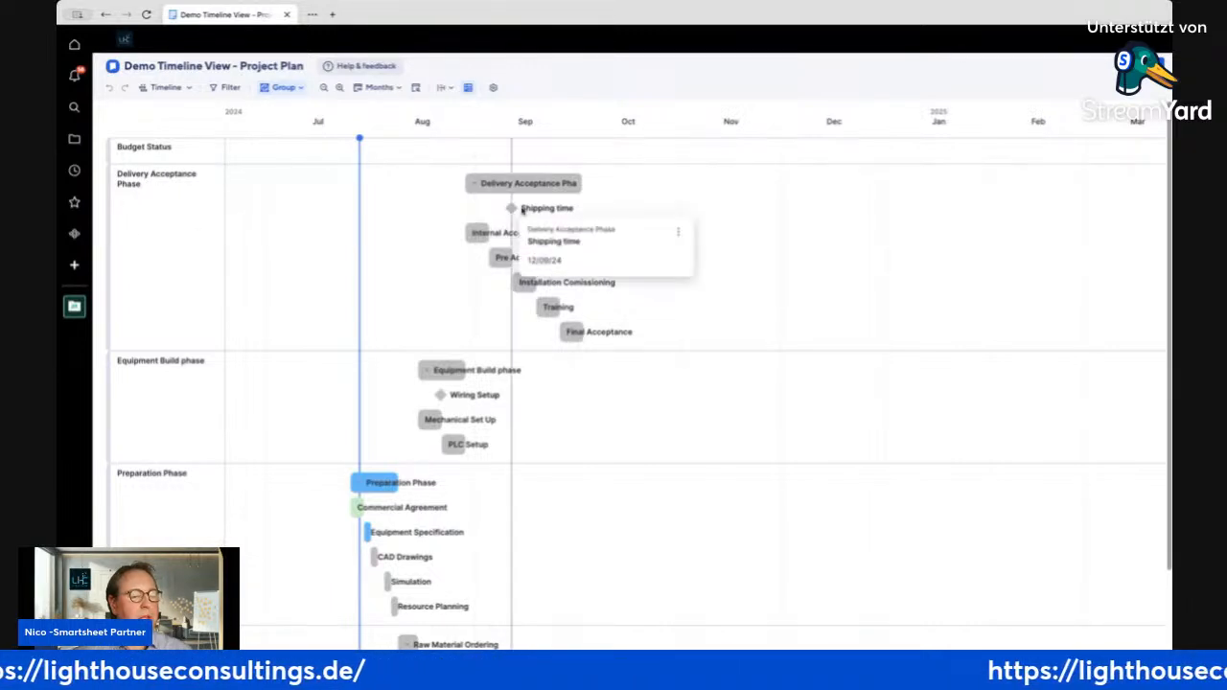
pyautogui.moveTo(501, 269)
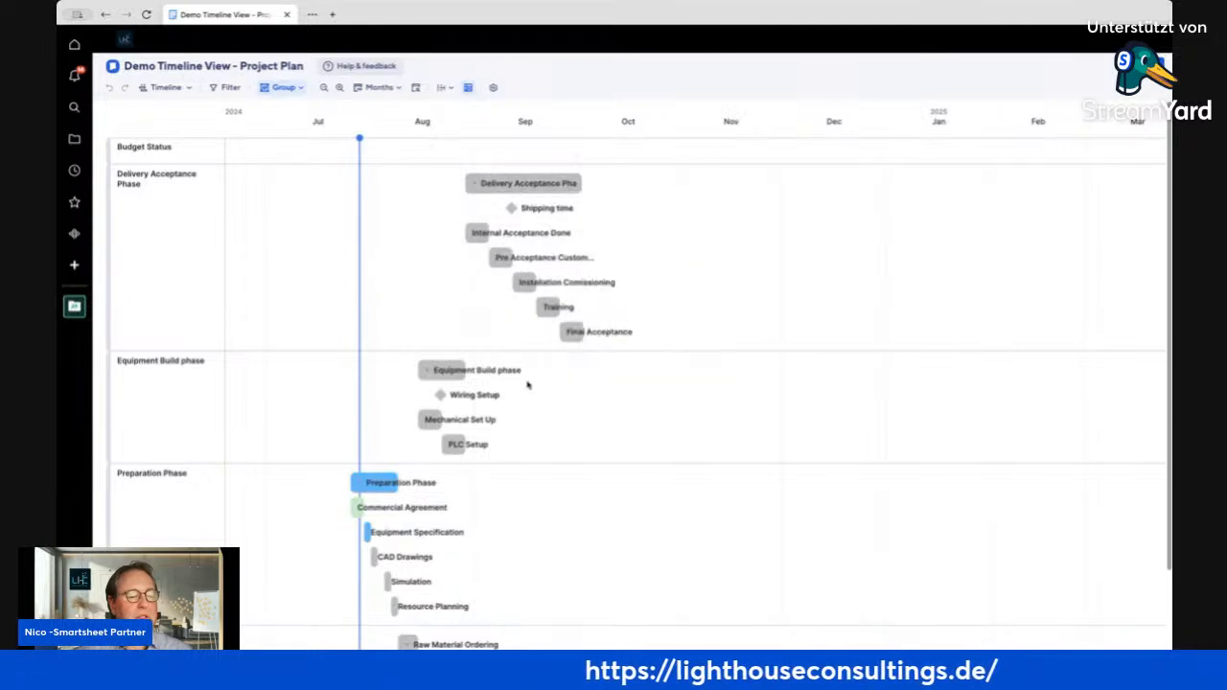
pyautogui.scroll(-3, 518, 464)
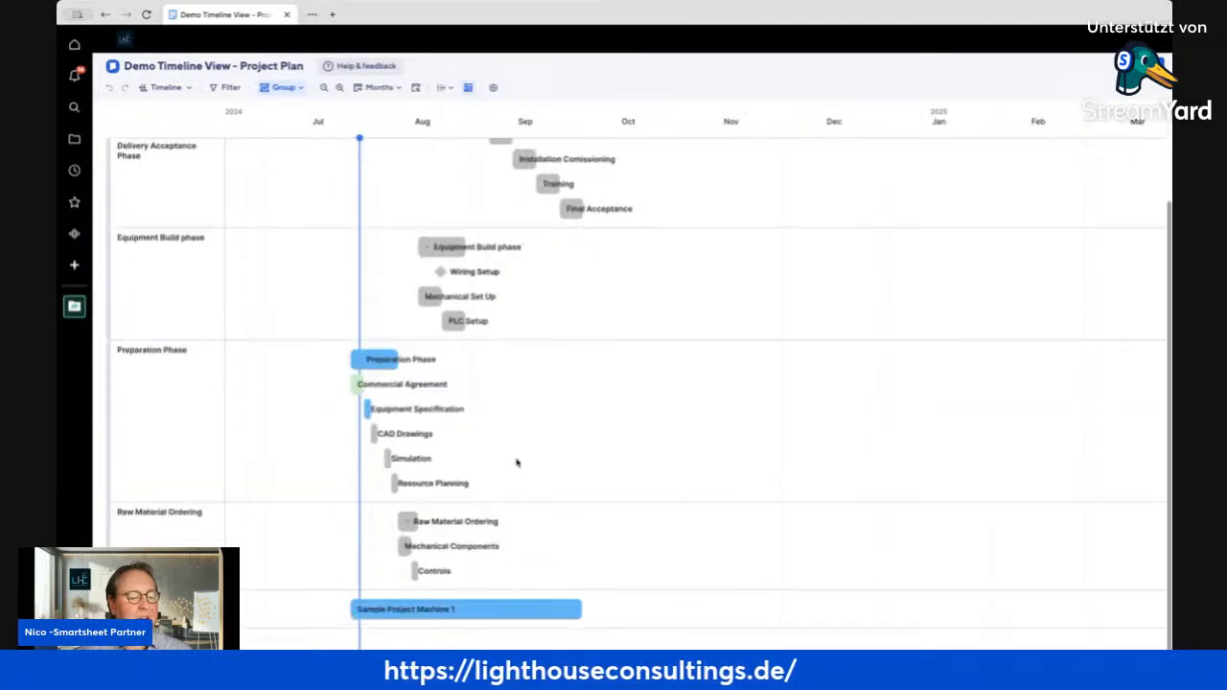
pyautogui.moveTo(356, 388)
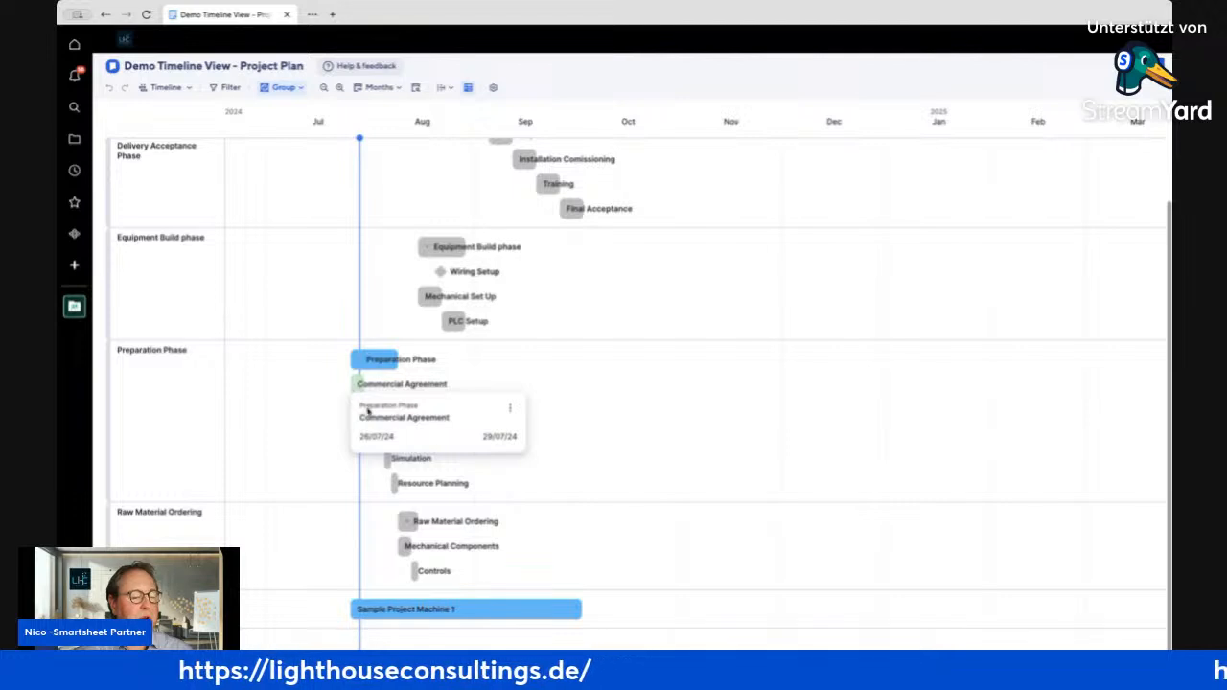
pyautogui.moveTo(465, 493)
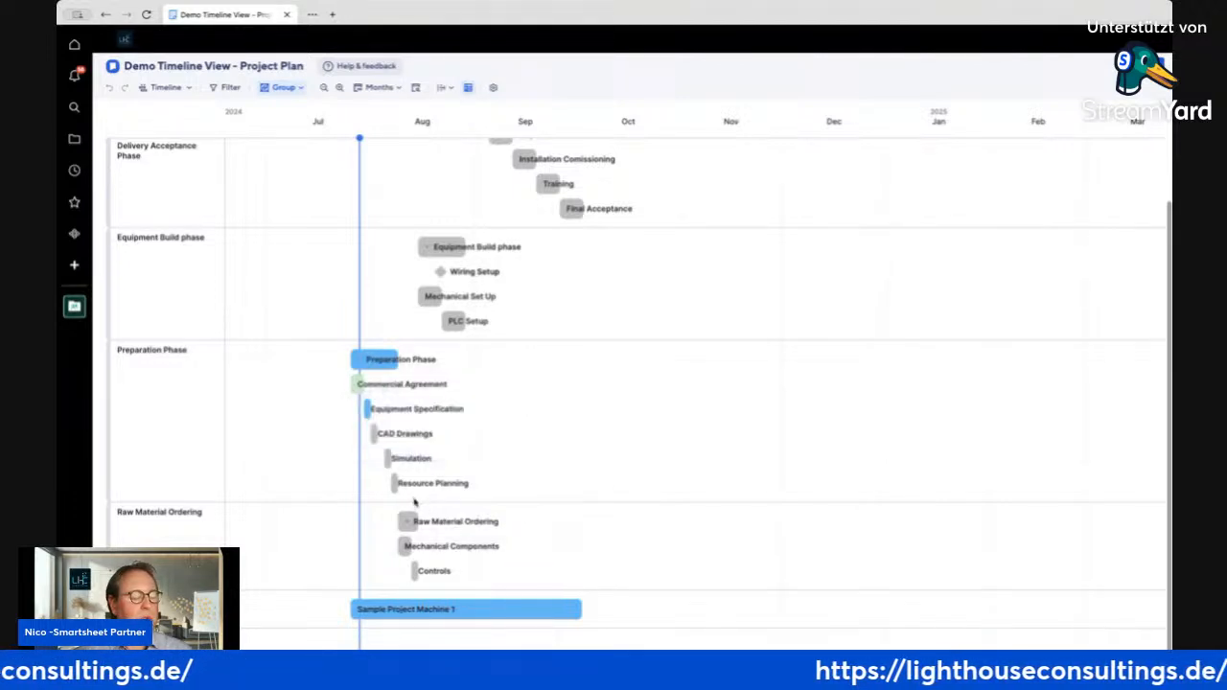
pyautogui.moveTo(429, 474)
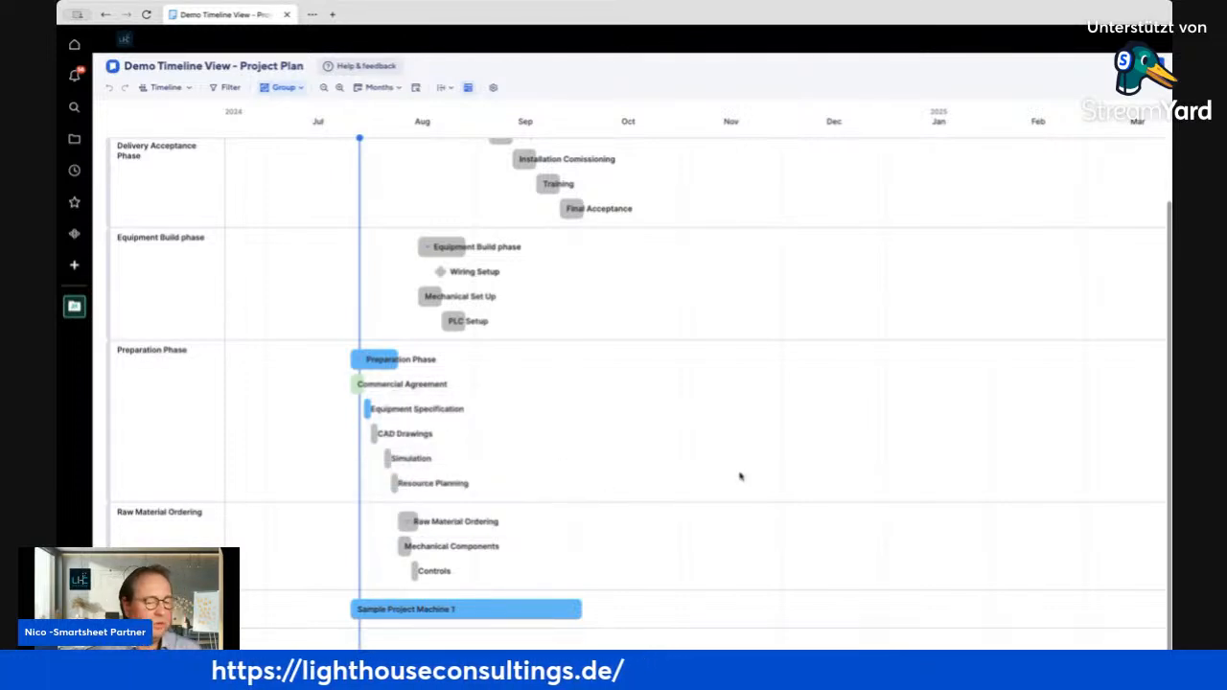
pyautogui.scroll(3, 739, 476)
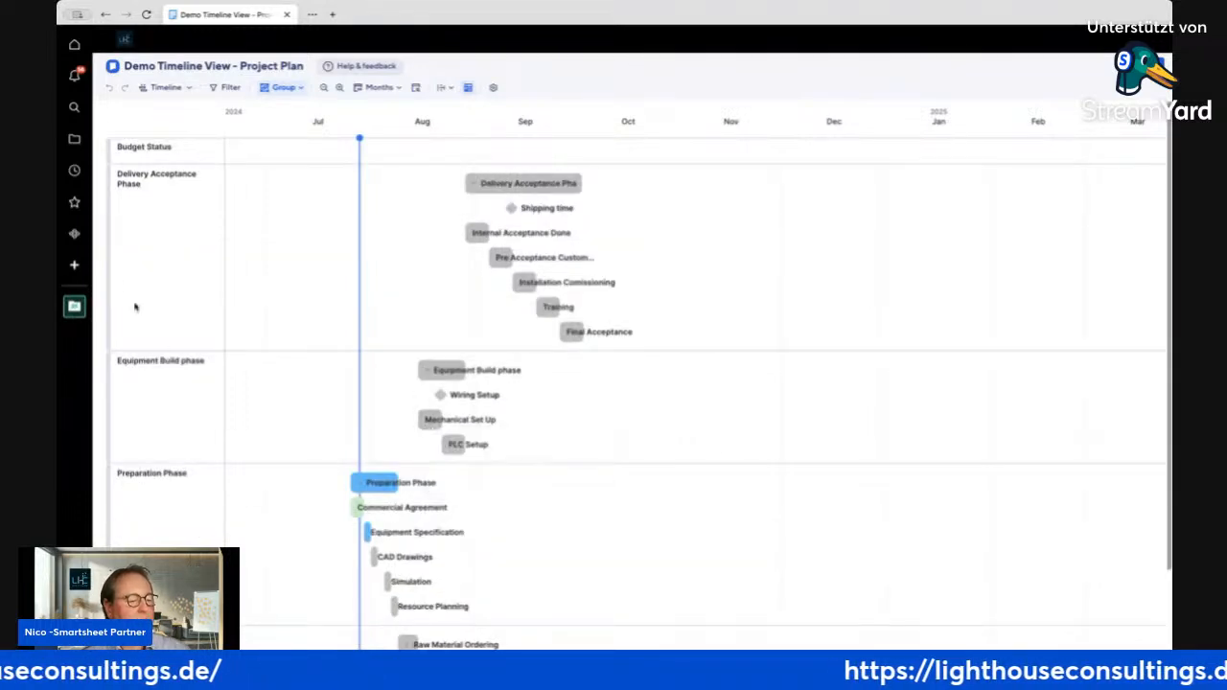
# Return to the grid and open the Group column's properties to review its dropdown values
pyautogui.click(165, 88)
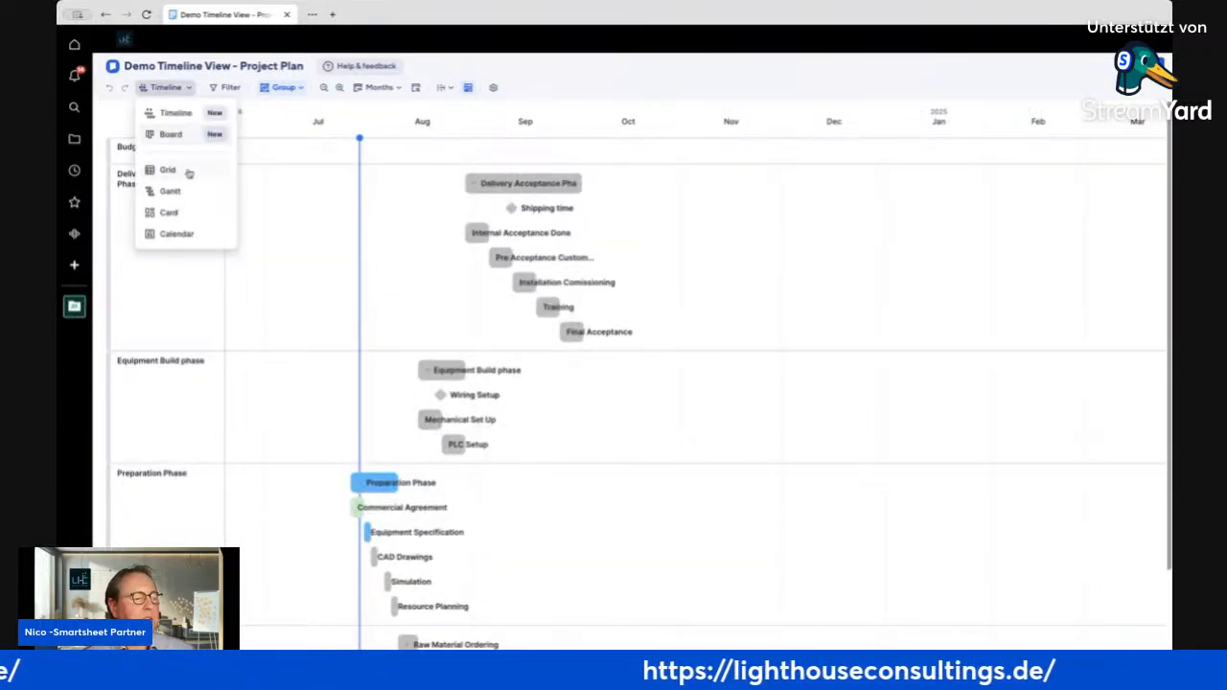
pyautogui.click(184, 170)
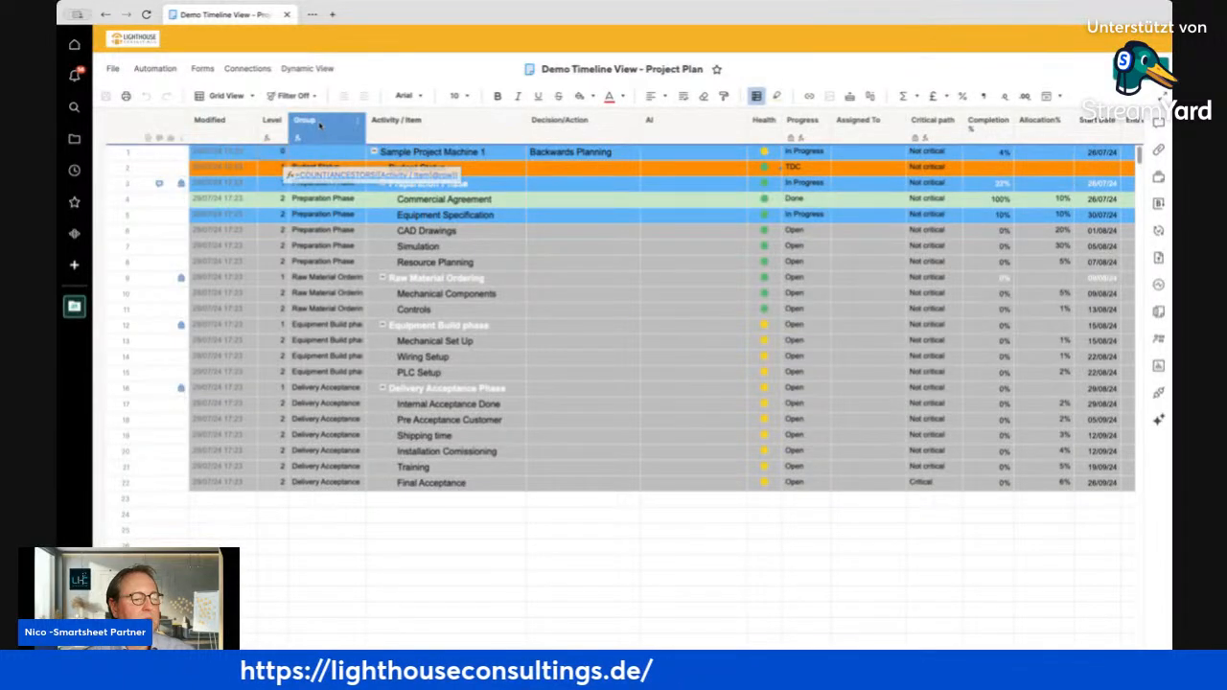
pyautogui.click(321, 126)
pyautogui.rightClick(321, 127)
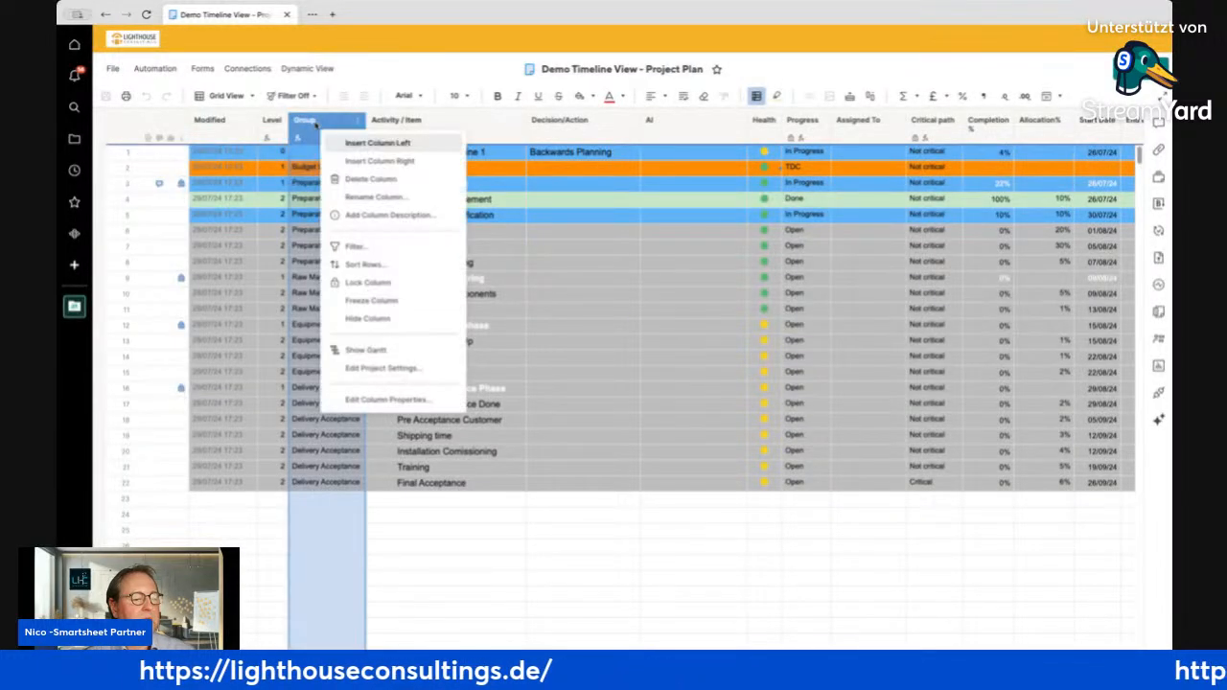
pyautogui.click(401, 402)
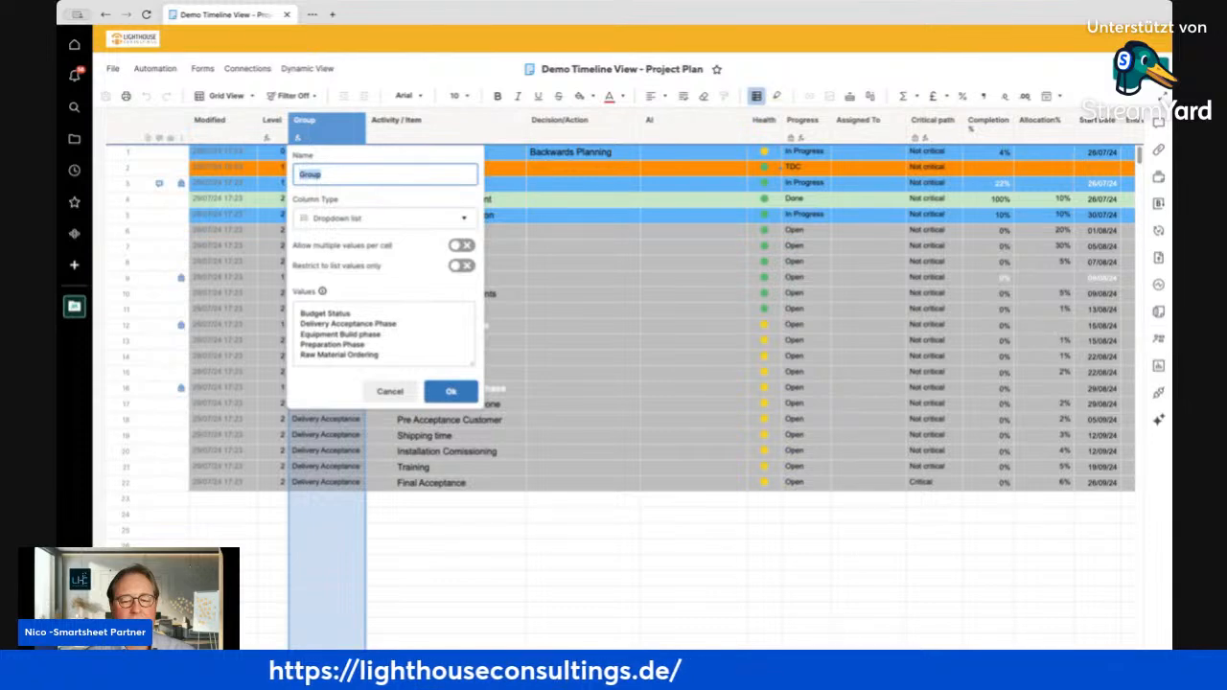
# Close the Group column's properties and widen the column enough to fit the full phase names
pyautogui.moveTo(1172, 288); pyautogui.dragTo(1226, 288)
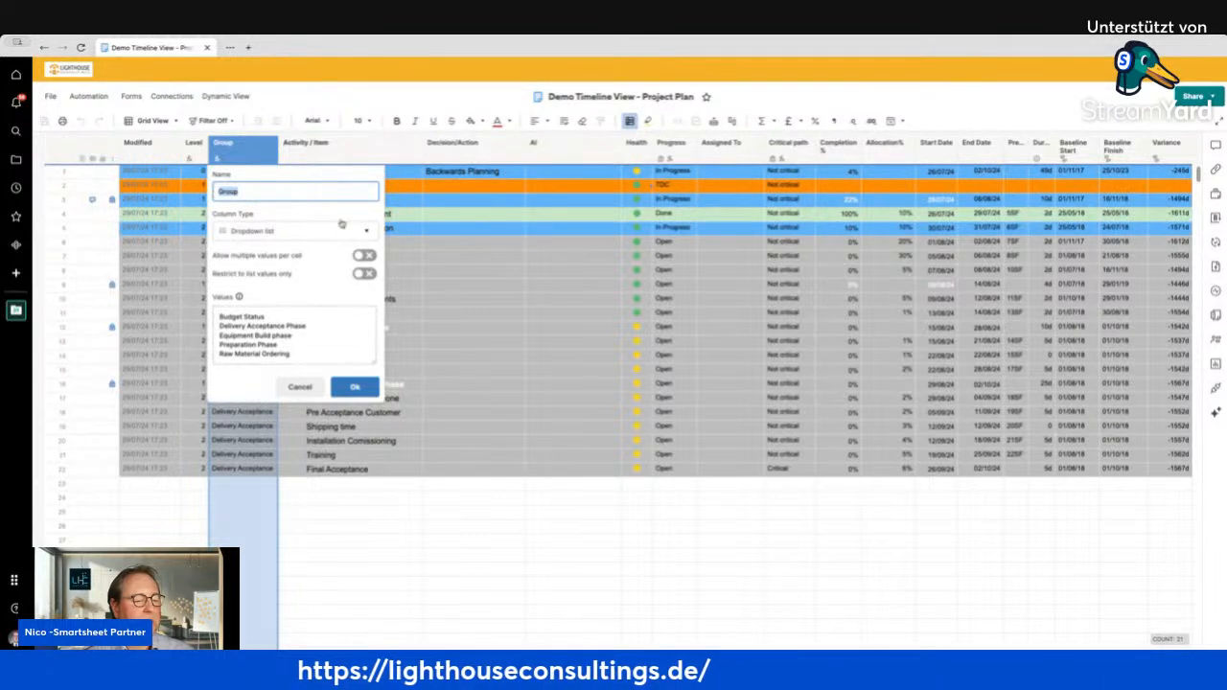
pyautogui.click(284, 157)
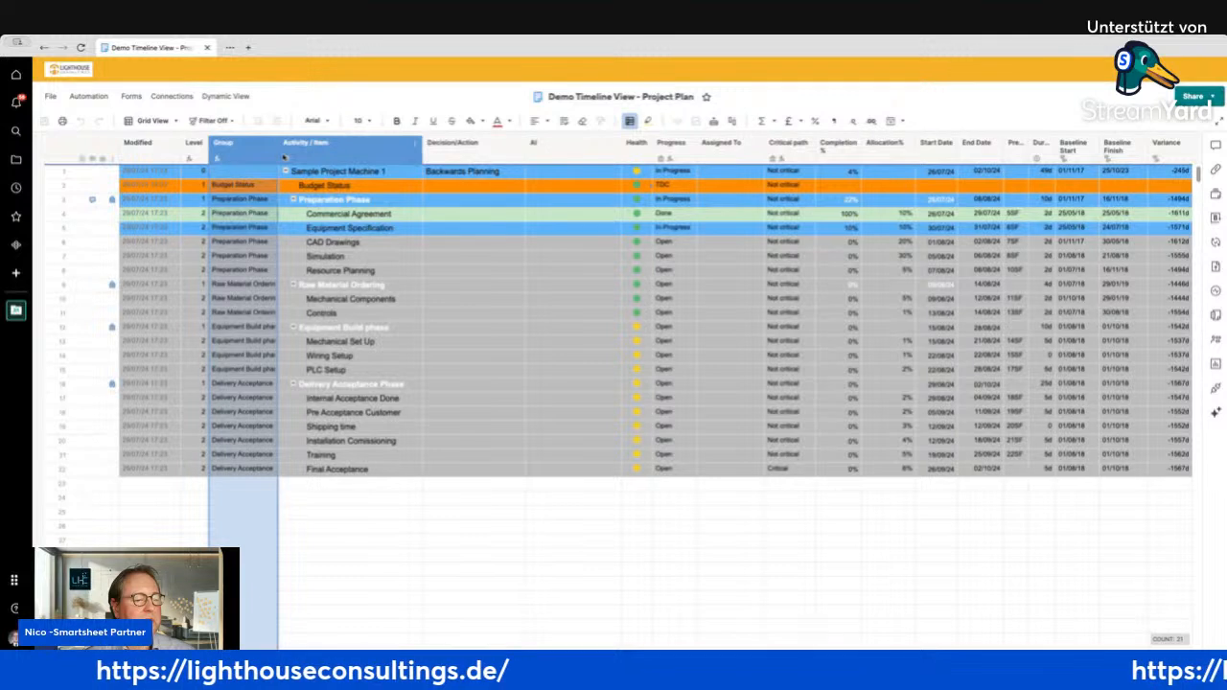
pyautogui.moveTo(278, 156); pyautogui.dragTo(487, 155)
# Reopen the Group column's properties and replace Budget Status with Preparation Phase as the first dropdown value
pyautogui.rightClick(326, 151)
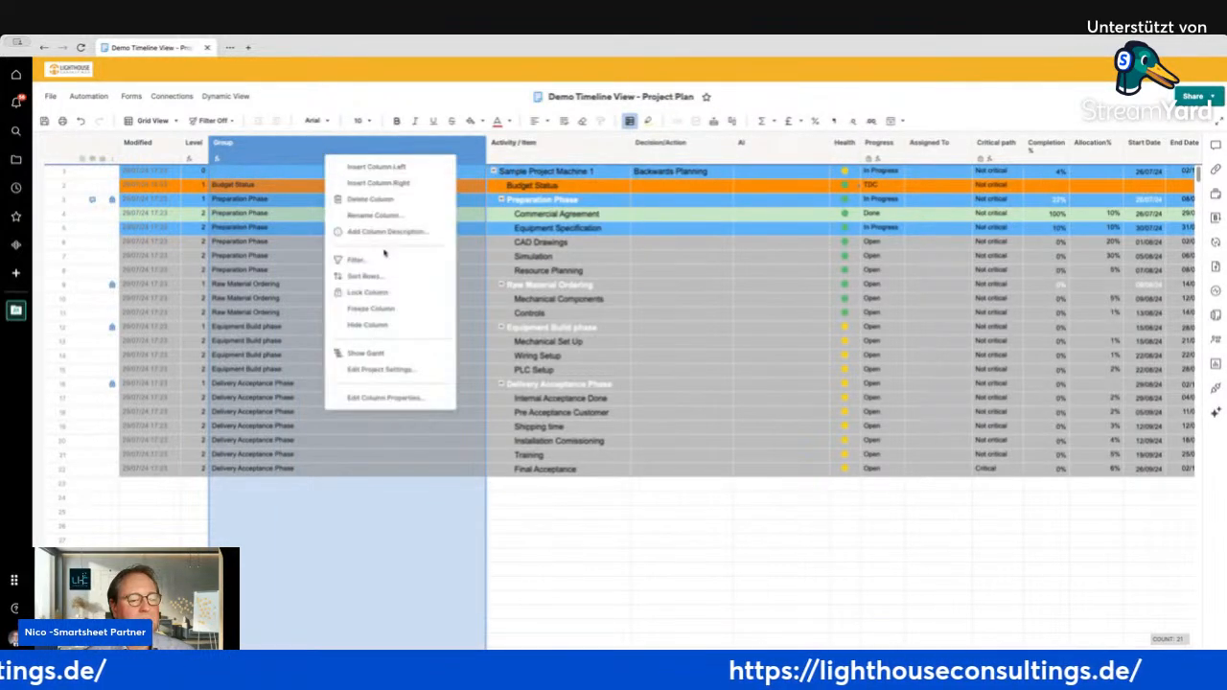
pyautogui.click(379, 397)
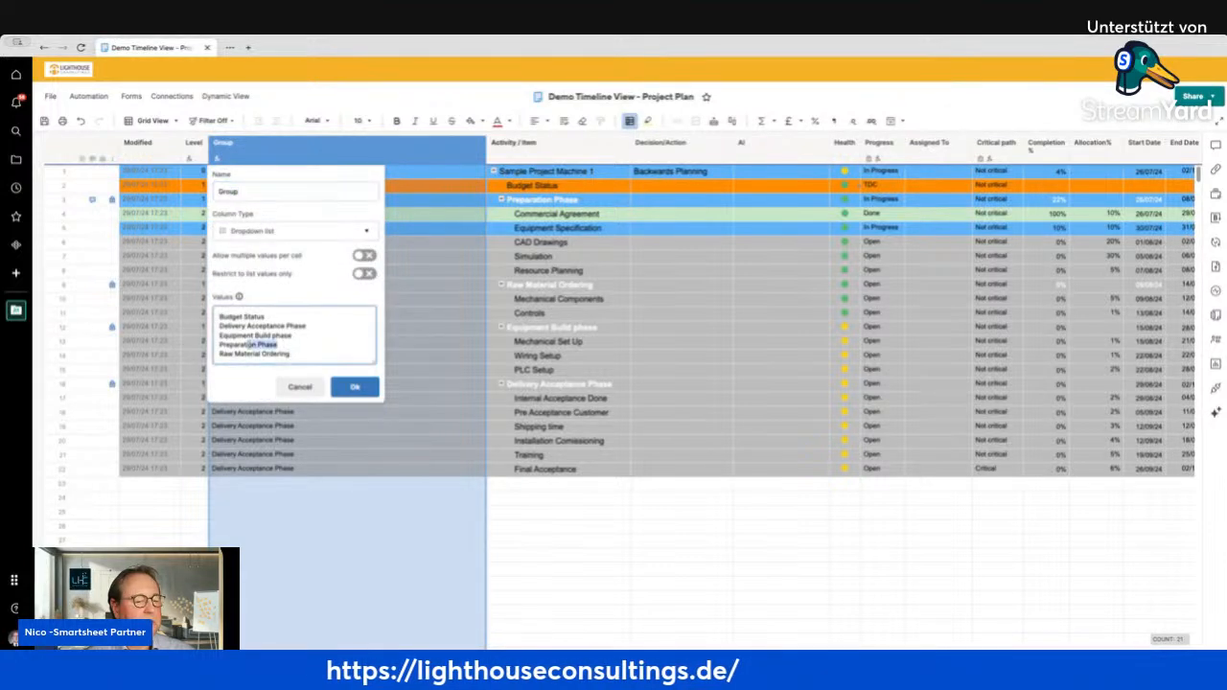
pyautogui.moveTo(292, 353); pyautogui.dragTo(207, 319)
pyautogui.hotkey('ctrl', 'x')
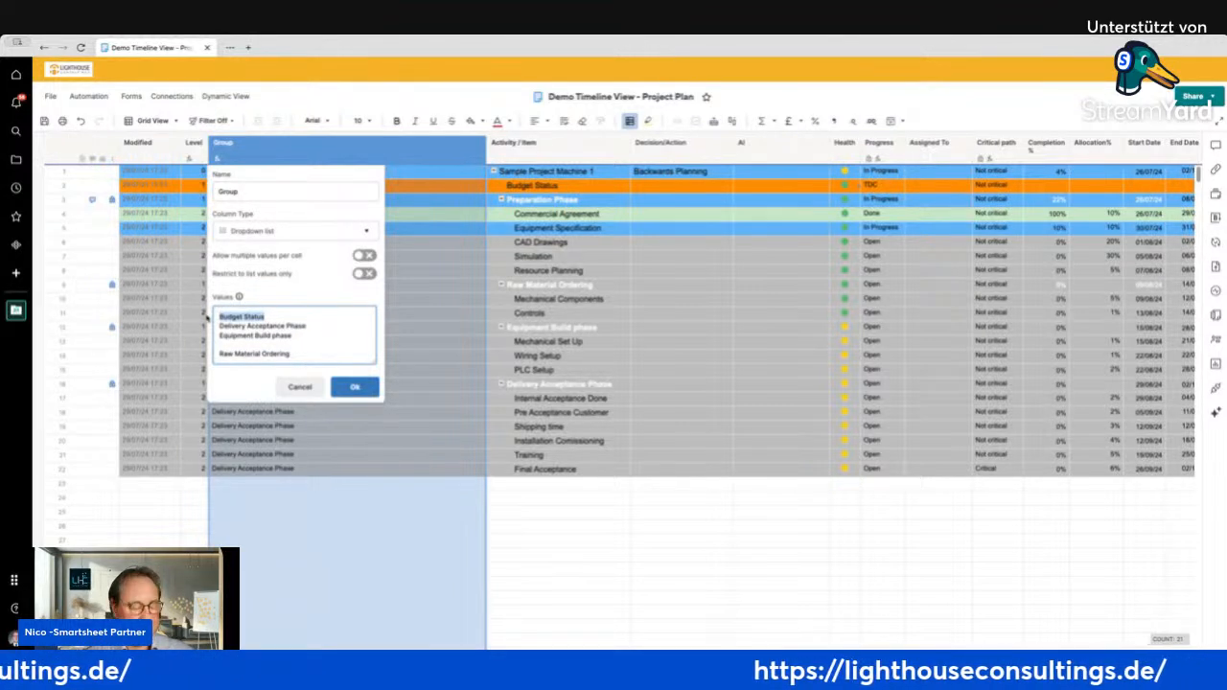
pyautogui.hotkey('ctrl', 'x')
pyautogui.hotkey('ctrl', 'v')
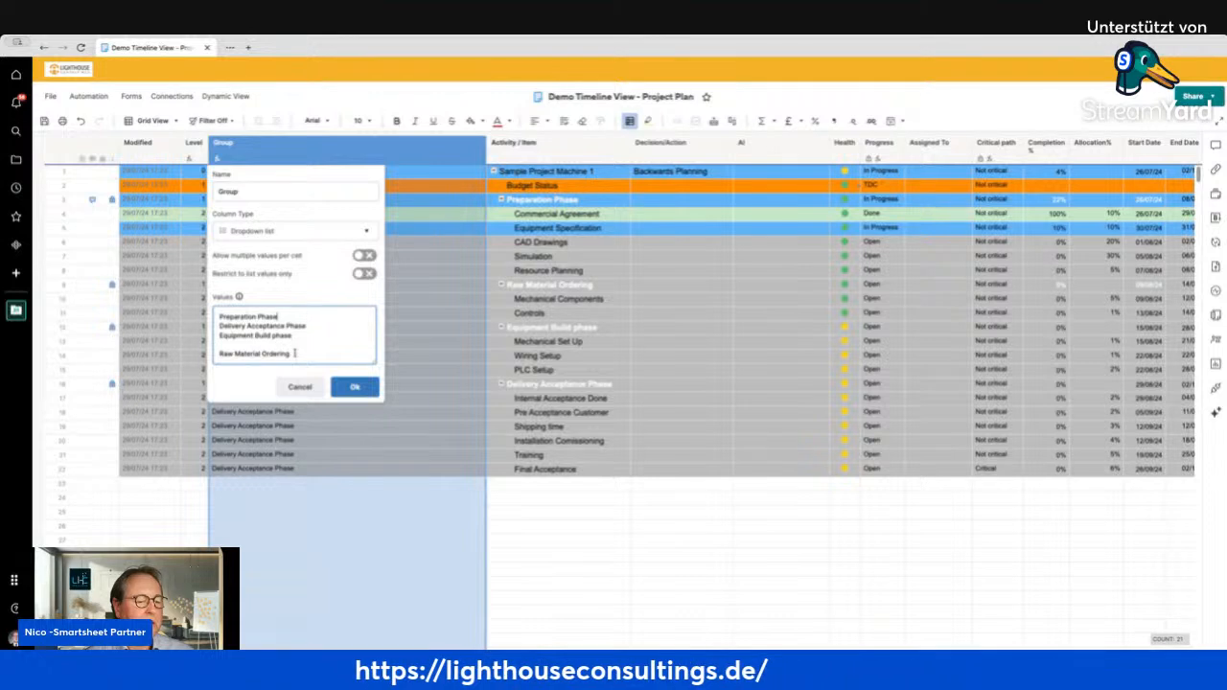
# Reorder the remaining Group values as Raw Material Ordering, Equipment Build phase, Delivery Acceptance Phase without blank lines, and apply the column properties
pyautogui.moveTo(295, 354); pyautogui.dragTo(222, 345)
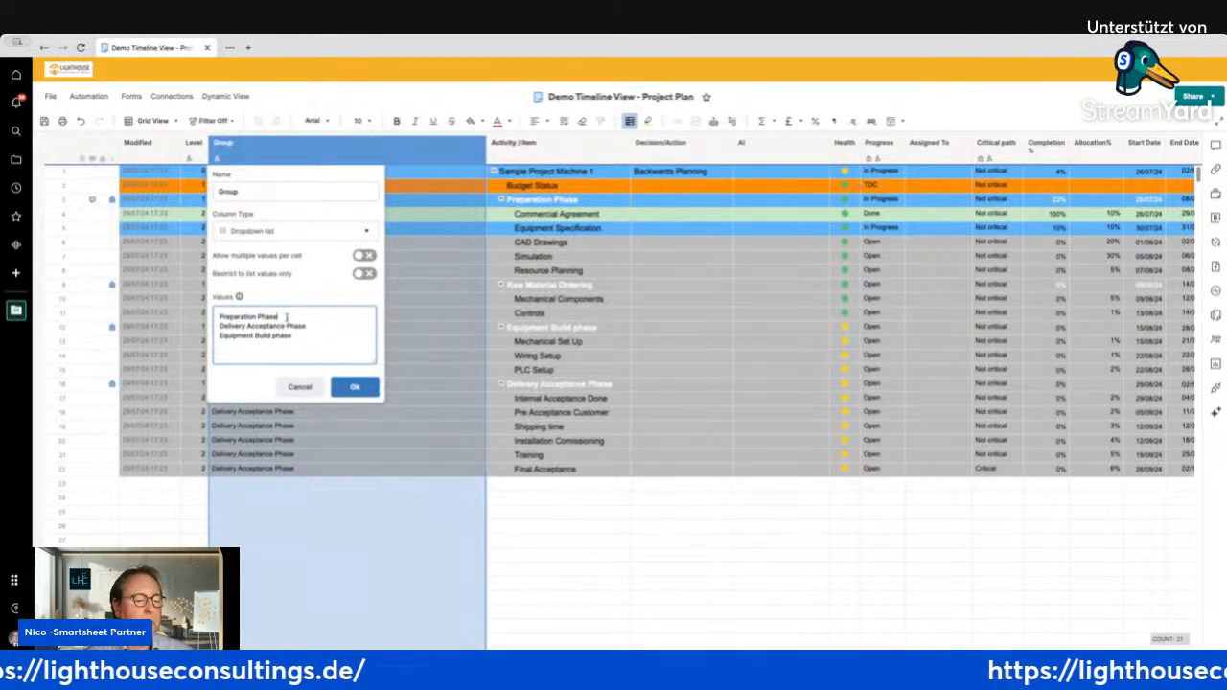
pyautogui.hotkey('ctrl', 'v')
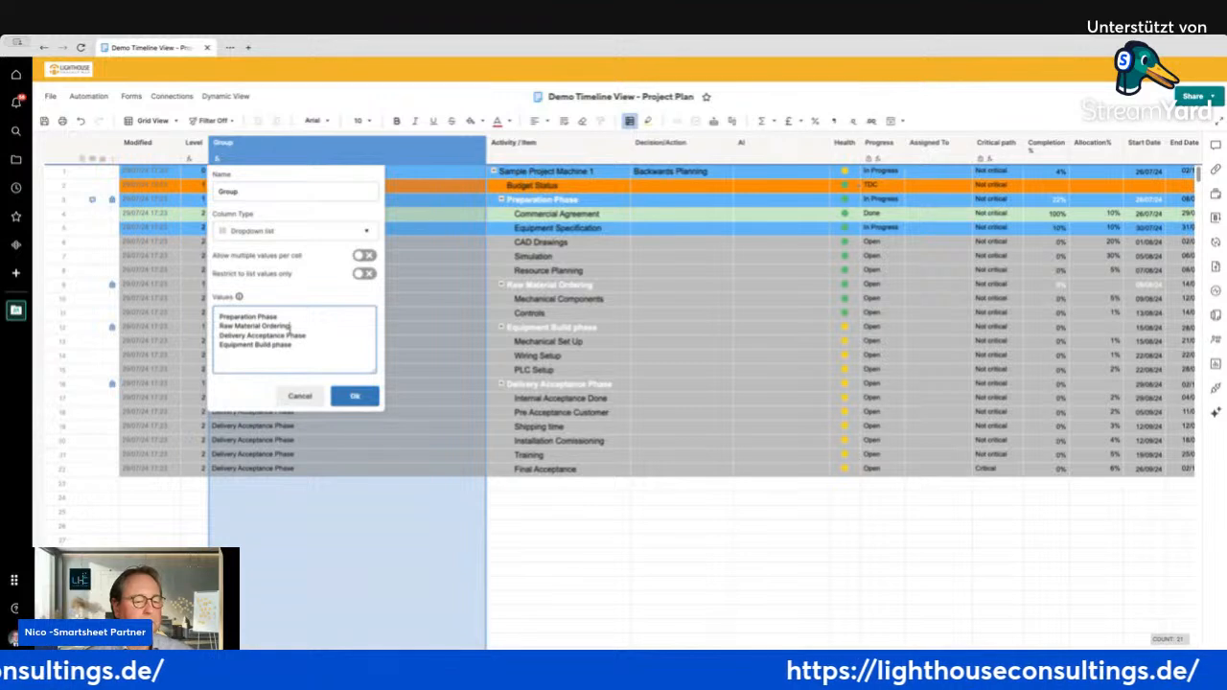
pyautogui.moveTo(306, 337); pyautogui.dragTo(217, 334)
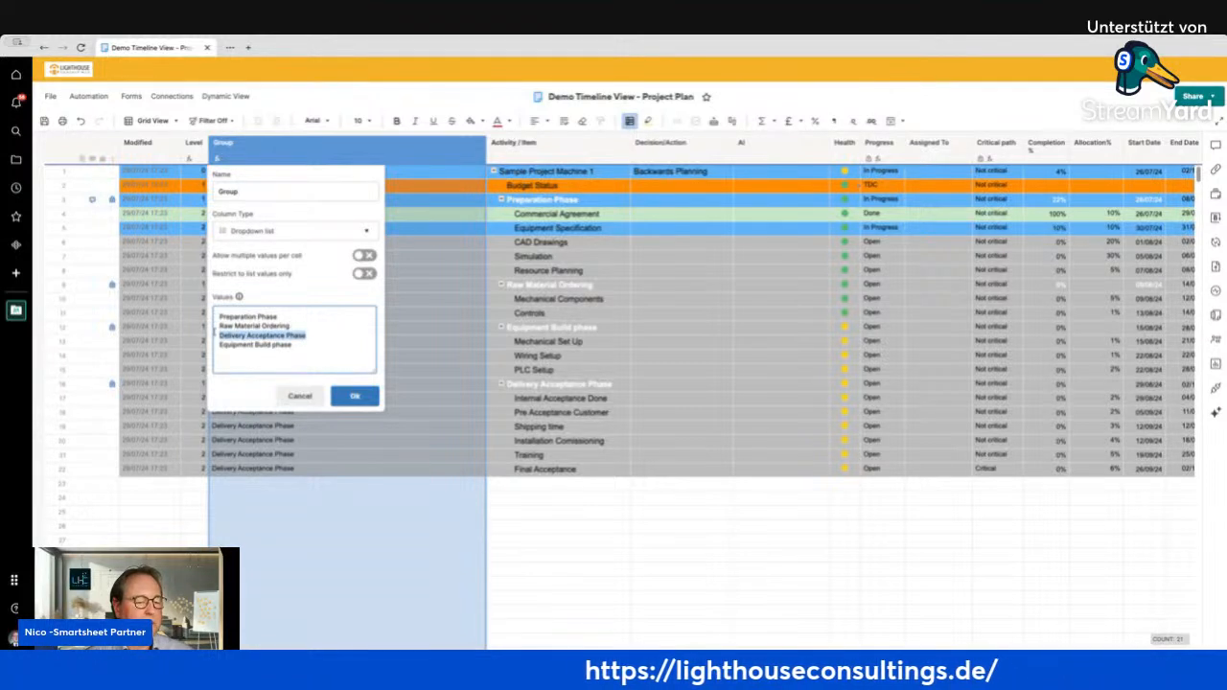
pyautogui.hotkey('ctrl', 'x')
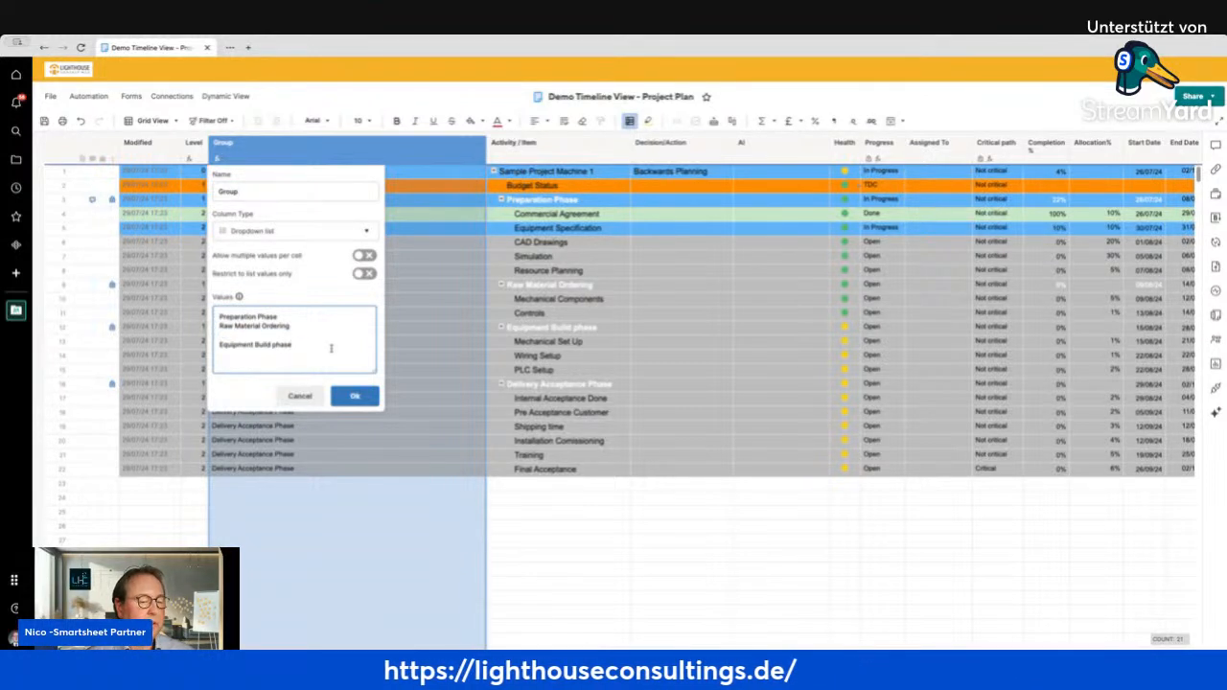
pyautogui.press('Return')
pyautogui.hotkey('ctrl', 'v')
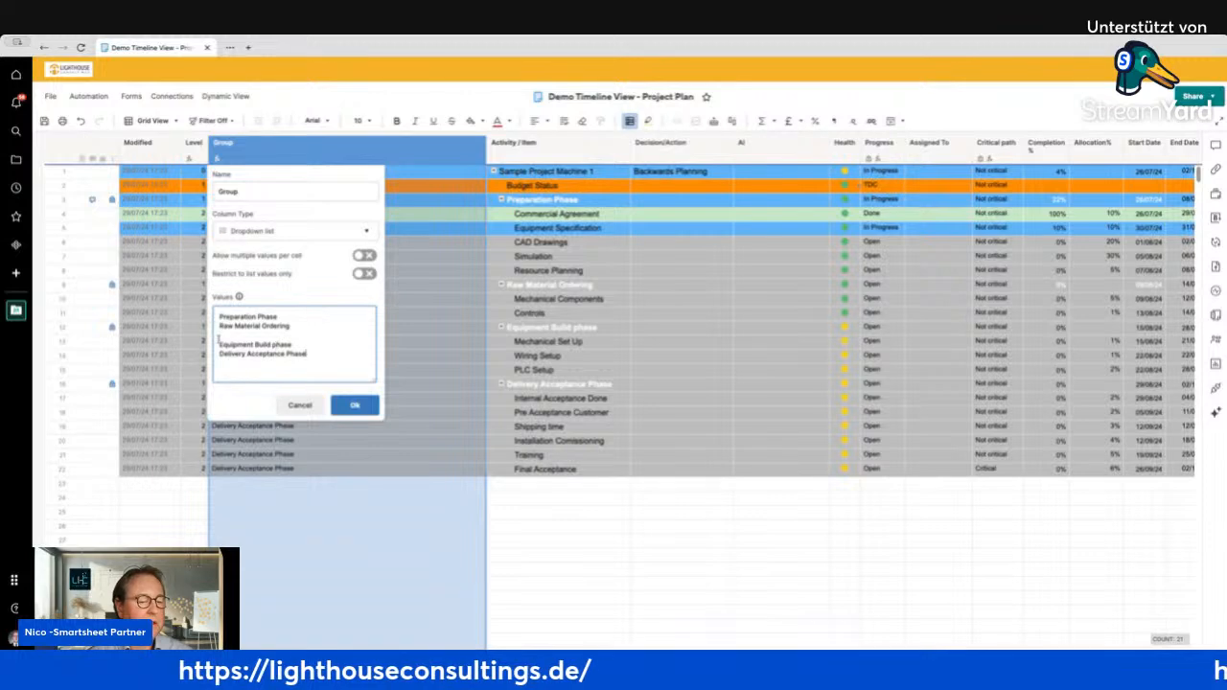
pyautogui.press('BackSpace')
pyautogui.click(354, 397)
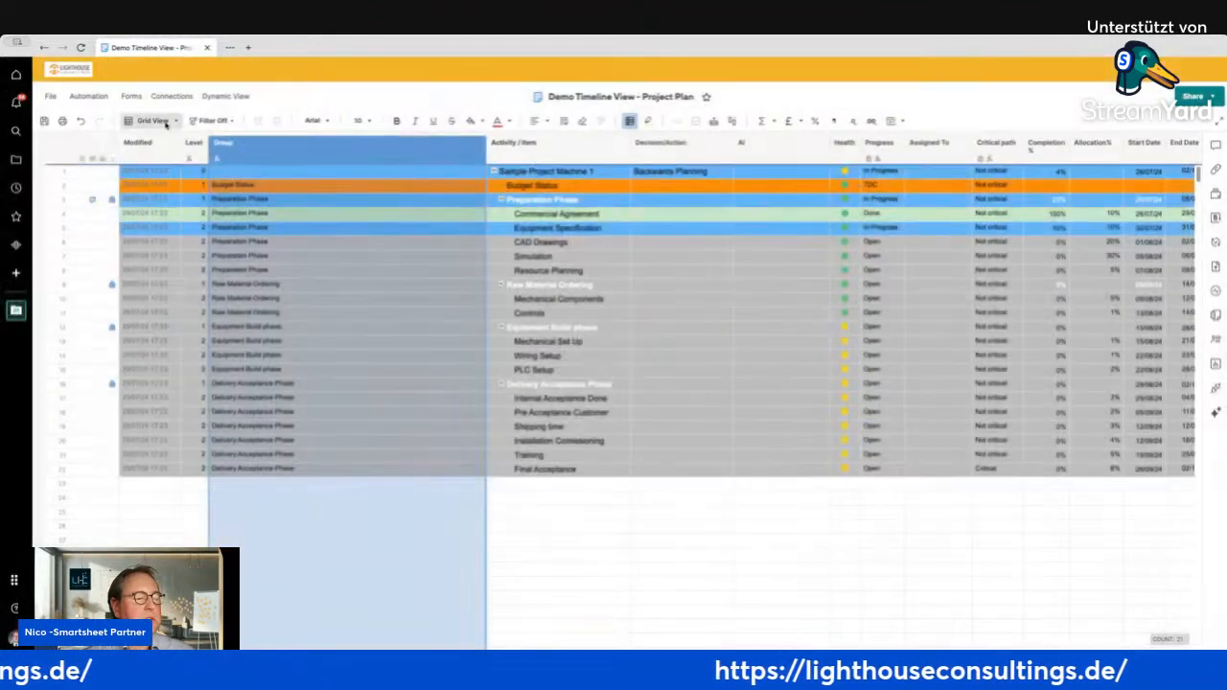
# Switch to the Timeline view, review the order of the phase lanes, and inspect the Equipment Build phase bar's dates
pyautogui.click(153, 121)
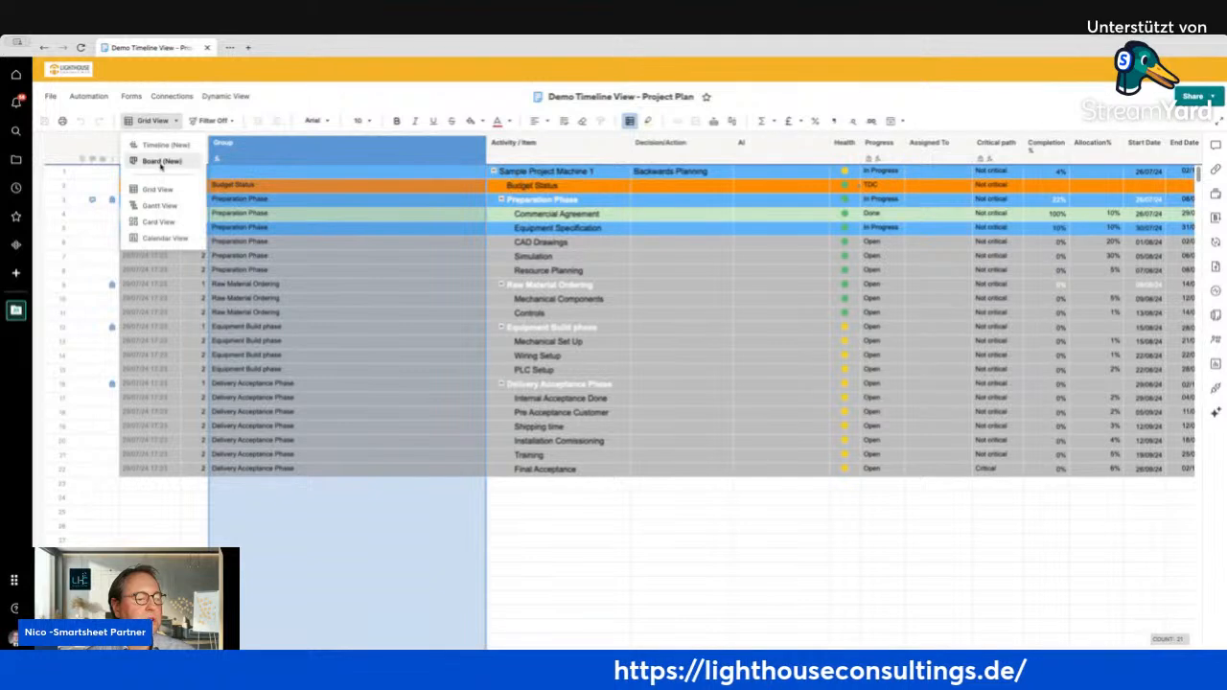
pyautogui.click(161, 149)
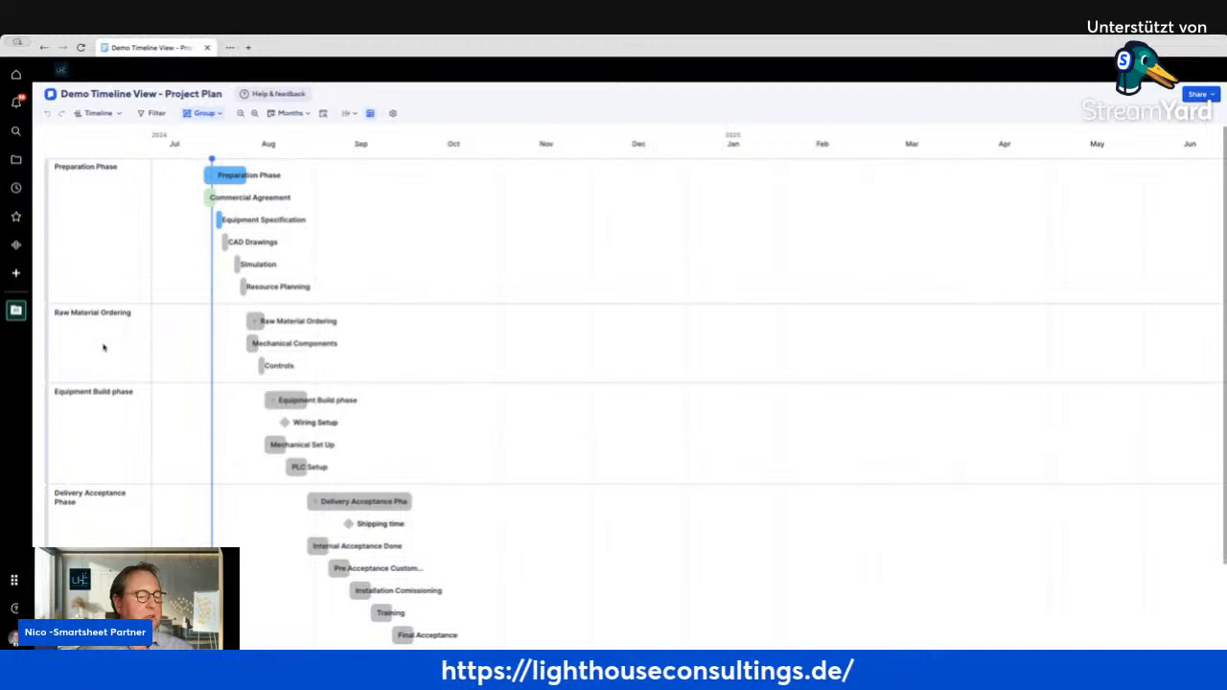
pyautogui.scroll(-2, 114, 411)
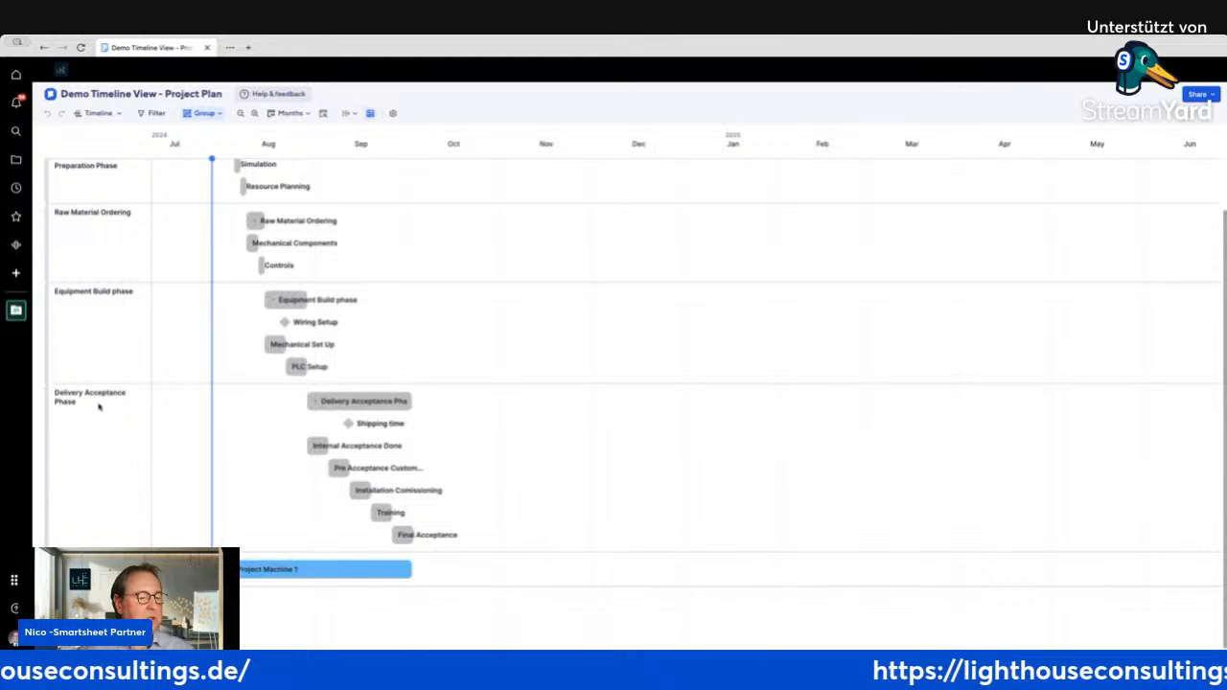
pyautogui.scroll(2, 472, 401)
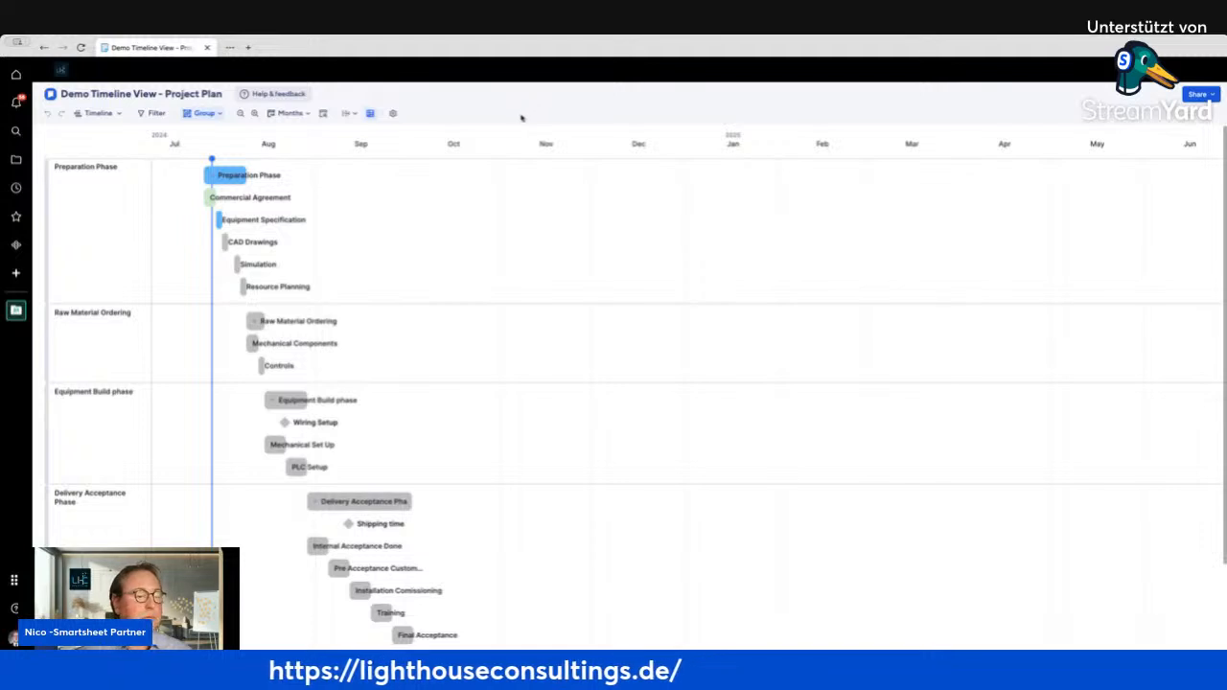
pyautogui.moveTo(220, 173)
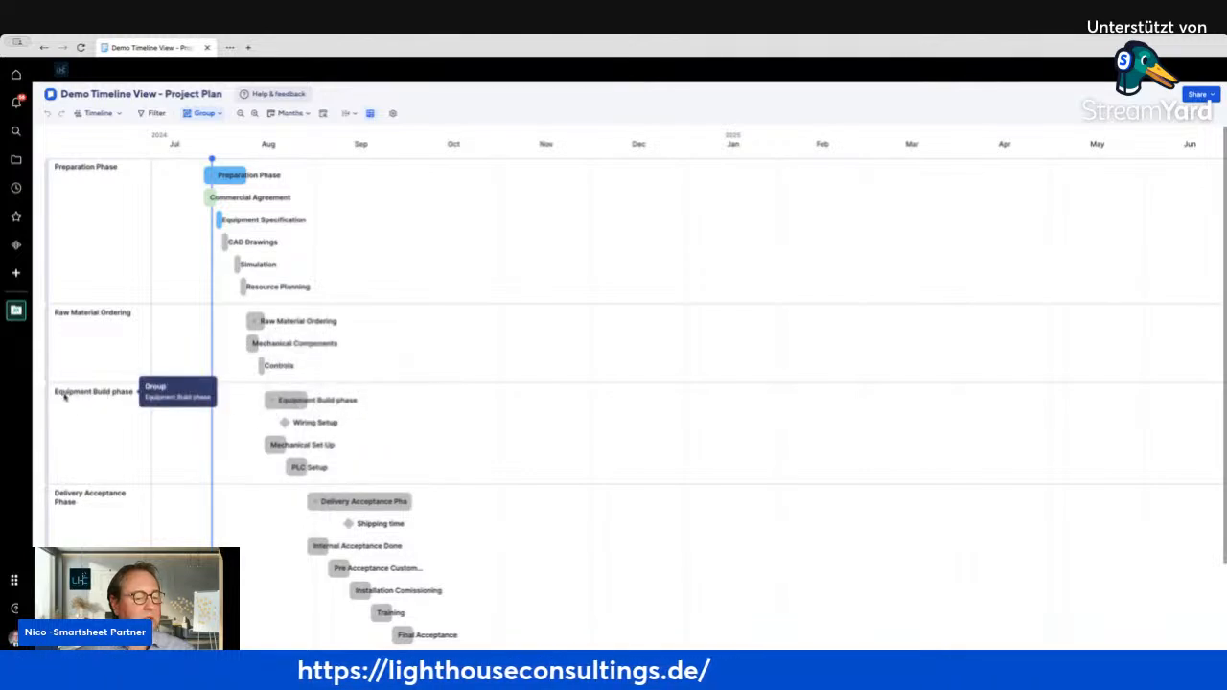
pyautogui.moveTo(291, 403)
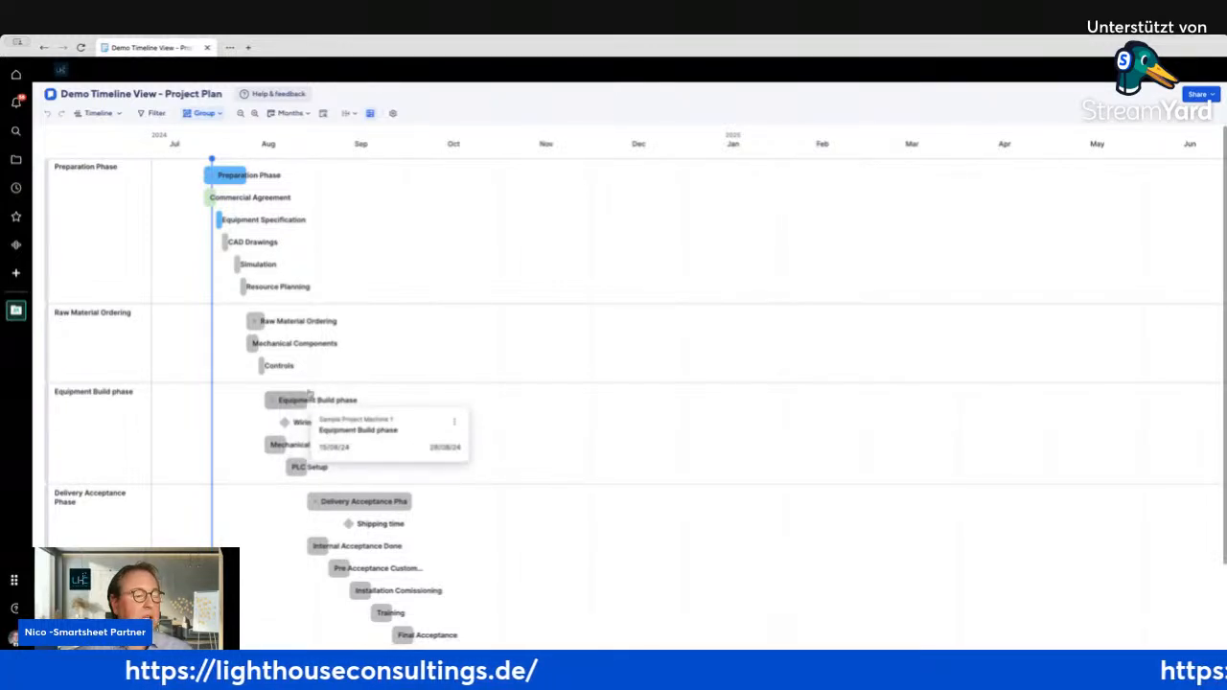
# Return to the grid and narrow the Group column to just fit the phase names
pyautogui.click(100, 113)
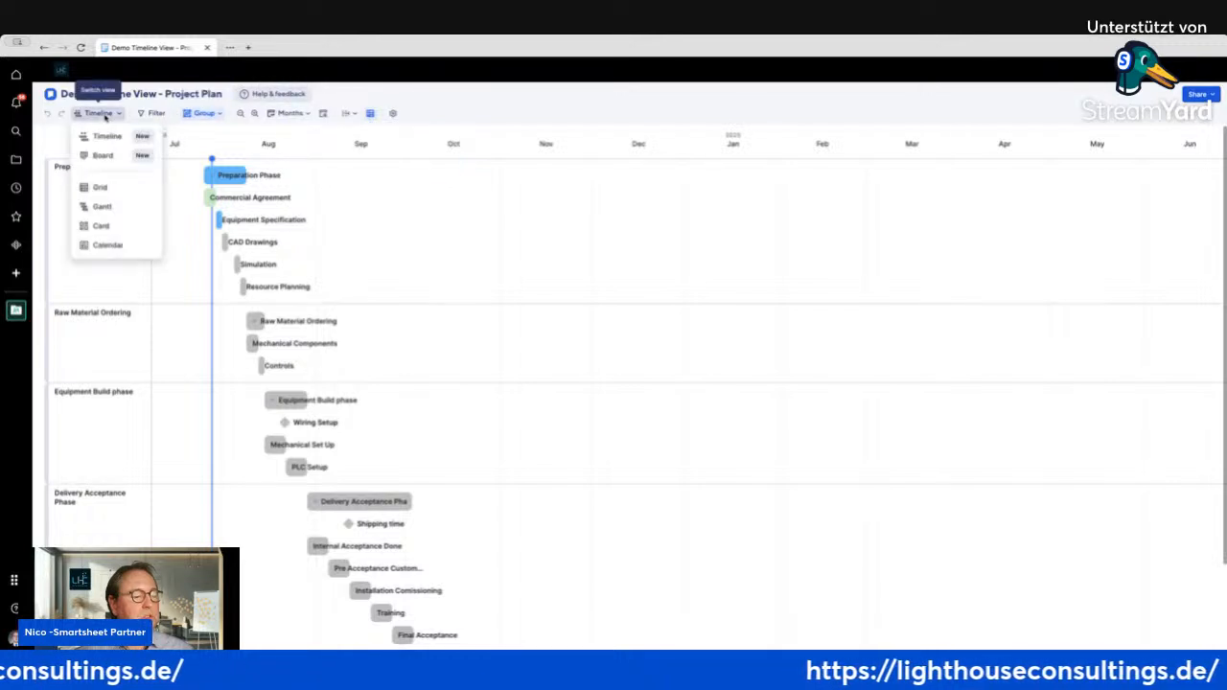
pyautogui.click(115, 187)
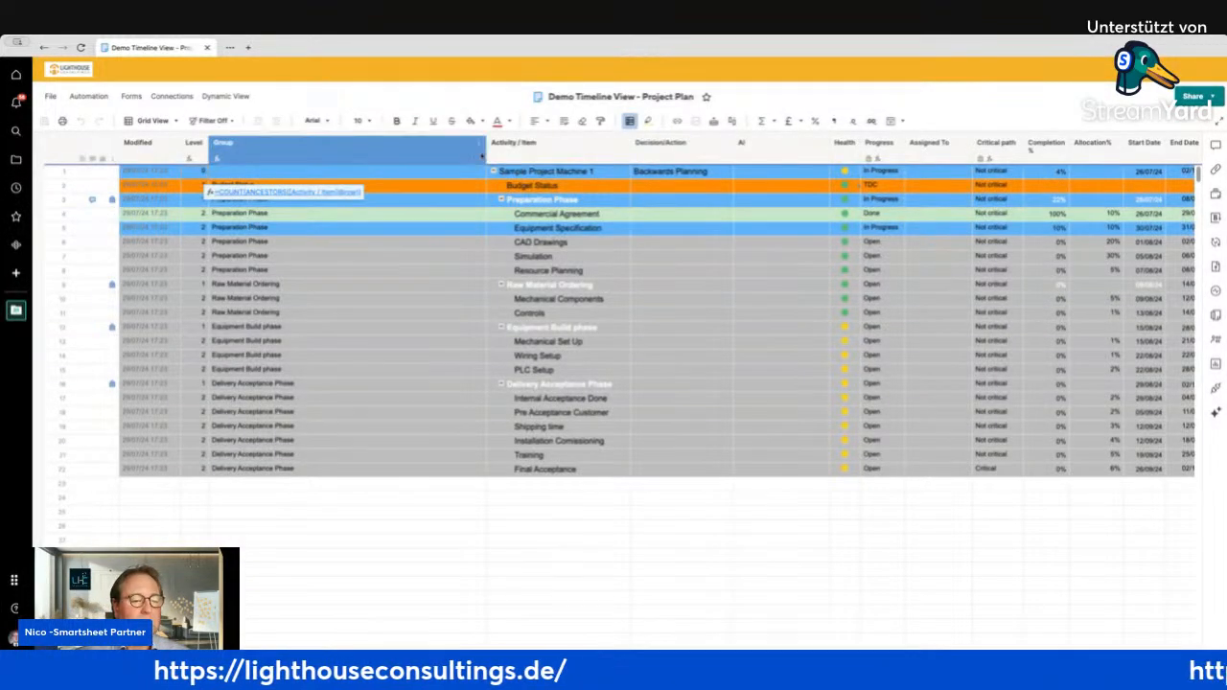
pyautogui.moveTo(485, 154); pyautogui.dragTo(294, 163)
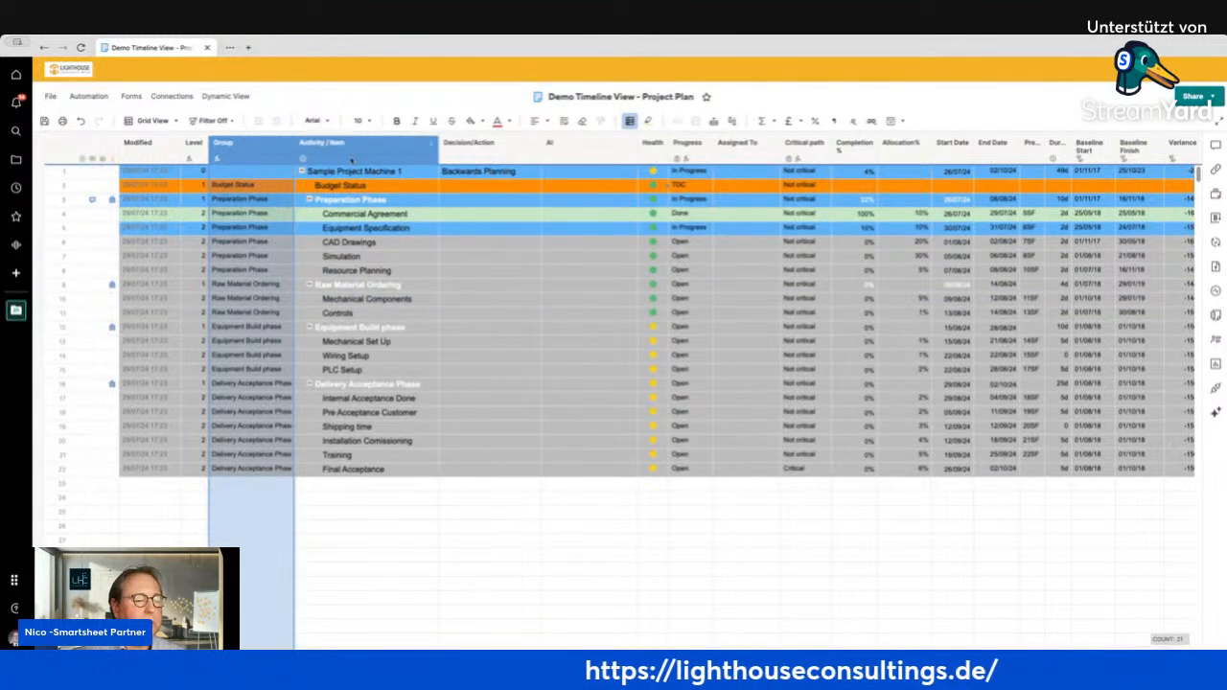
# Examine the Activity / Item hierarchy, comparing the Preparation Phase heading and its level 2 tasks with the Raw Material Ordering heading
pyautogui.click(348, 153)
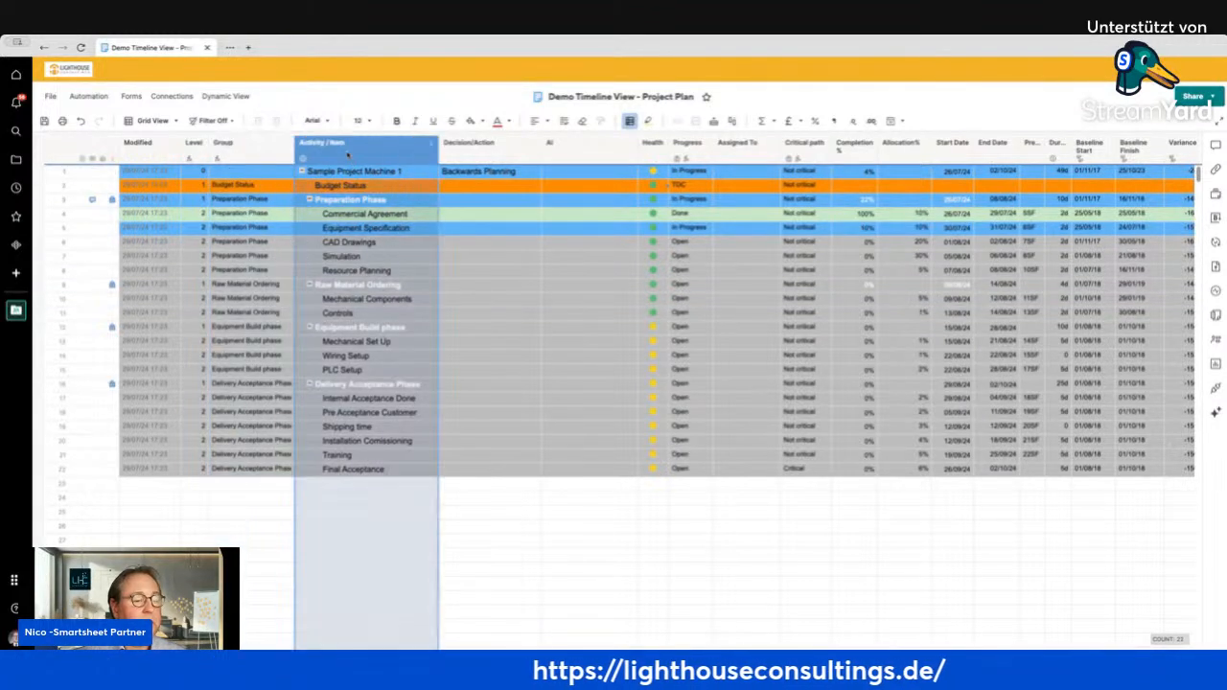
pyautogui.click(327, 203)
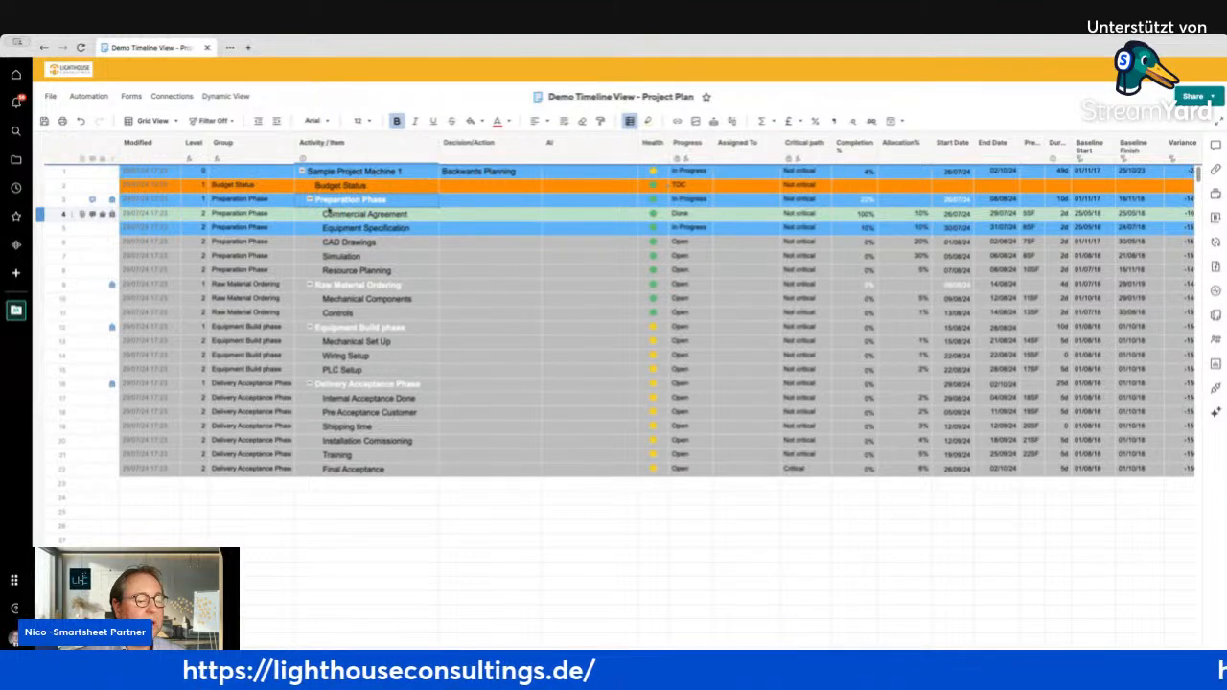
pyautogui.moveTo(329, 209); pyautogui.dragTo(334, 275)
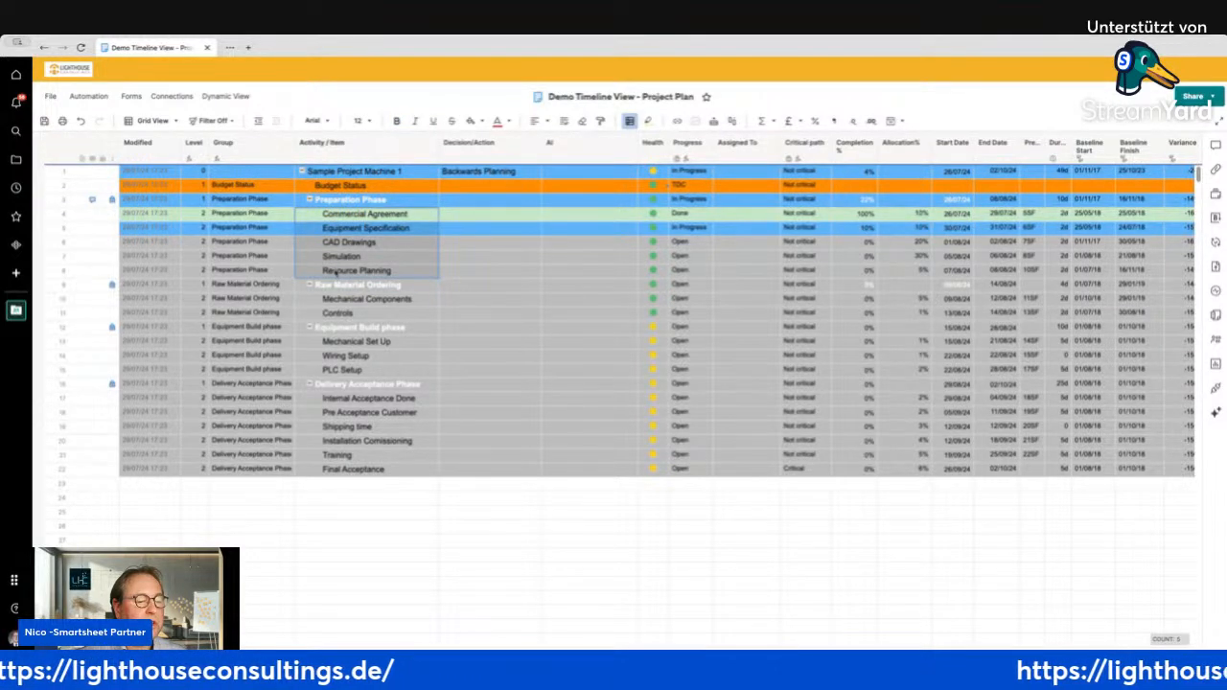
pyautogui.moveTo(202, 212); pyautogui.dragTo(327, 270)
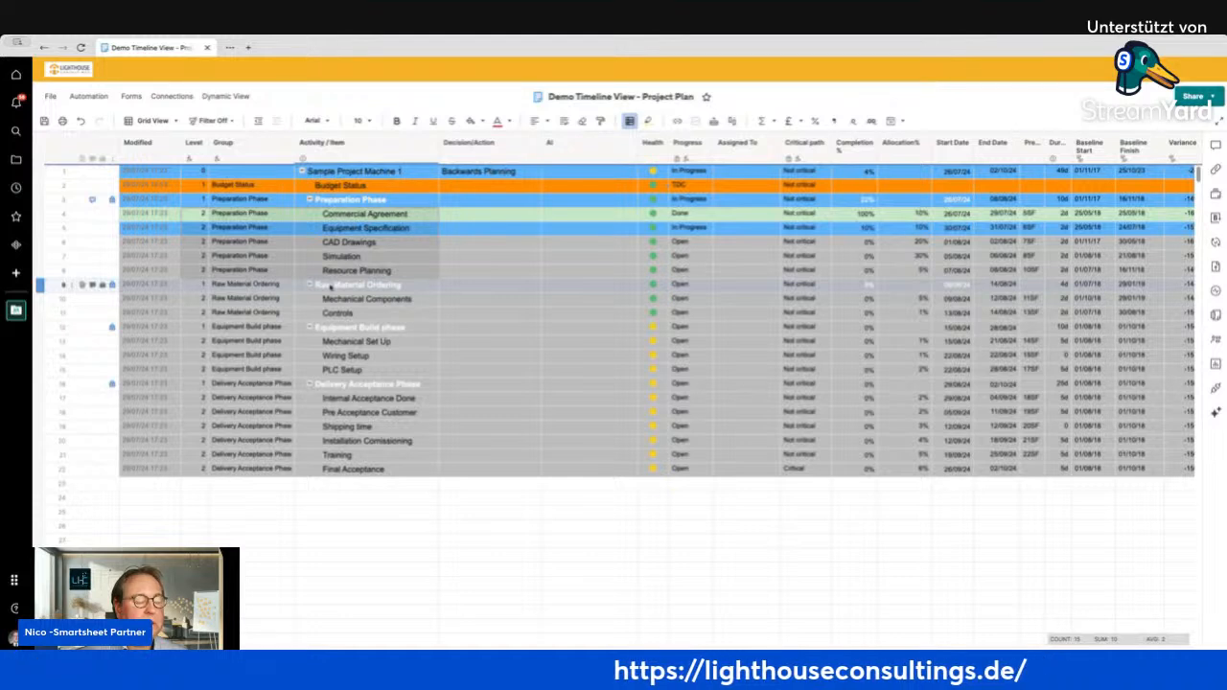
pyautogui.click(330, 285)
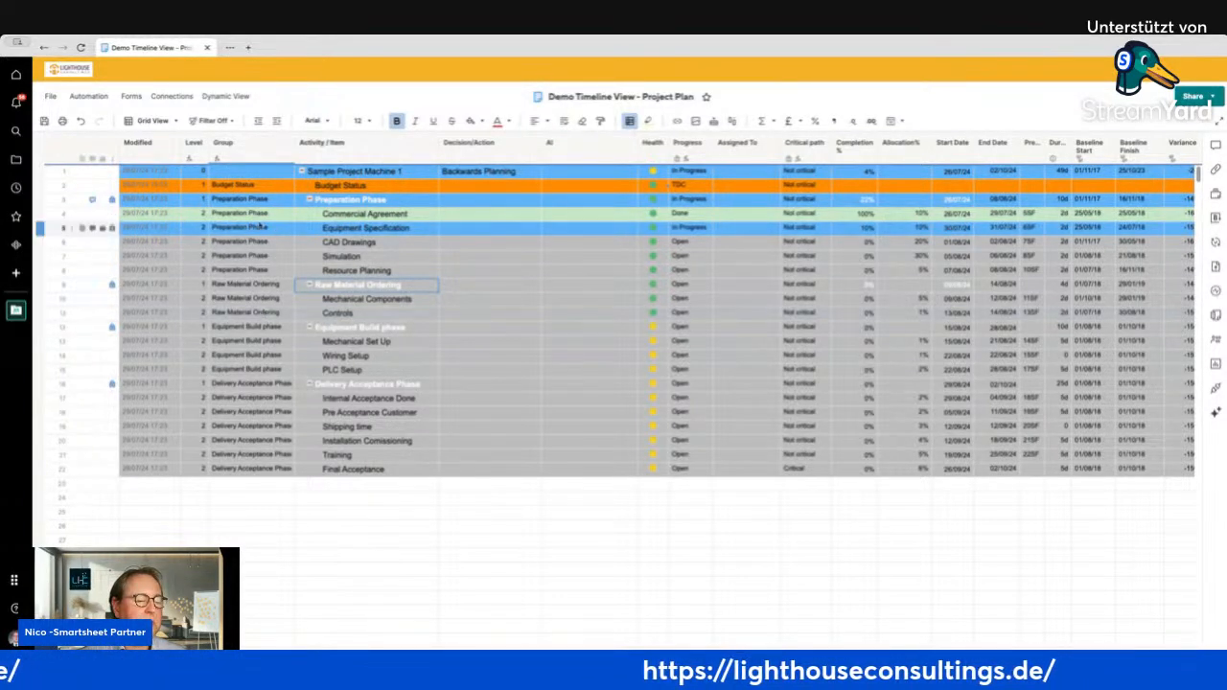
# Switch to the Timeline view and add a filter where Level is not one of 1 to hide the phase summary bars
pyautogui.click(150, 122)
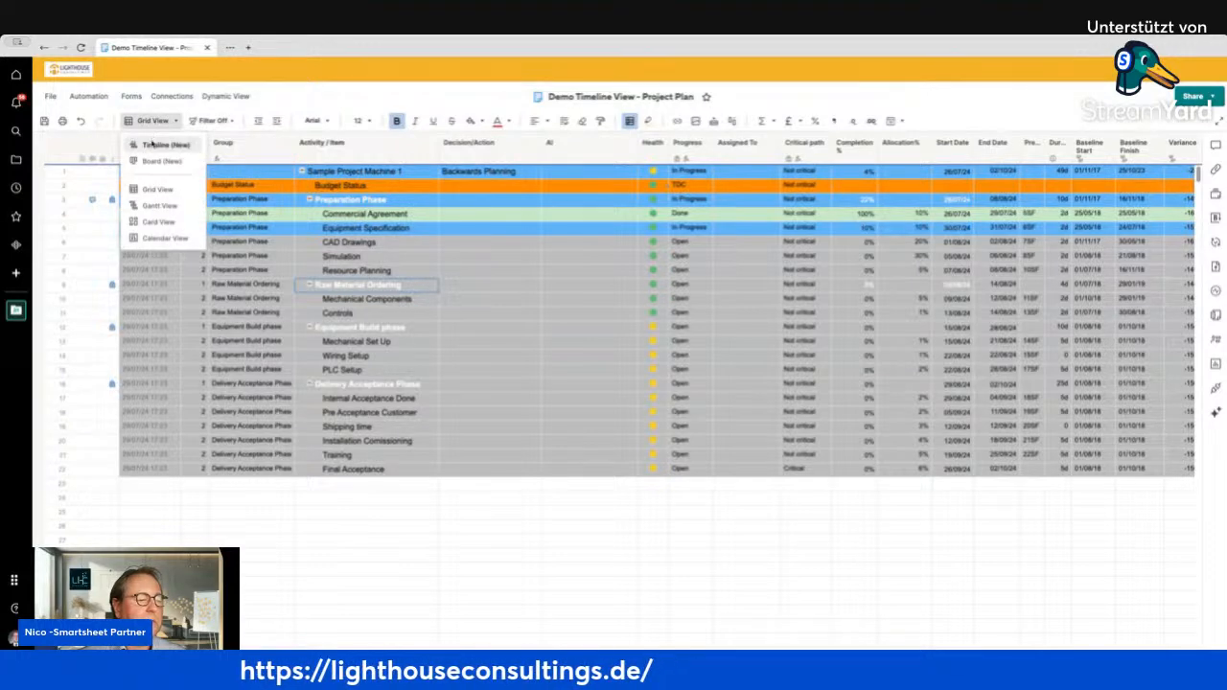
pyautogui.click(154, 145)
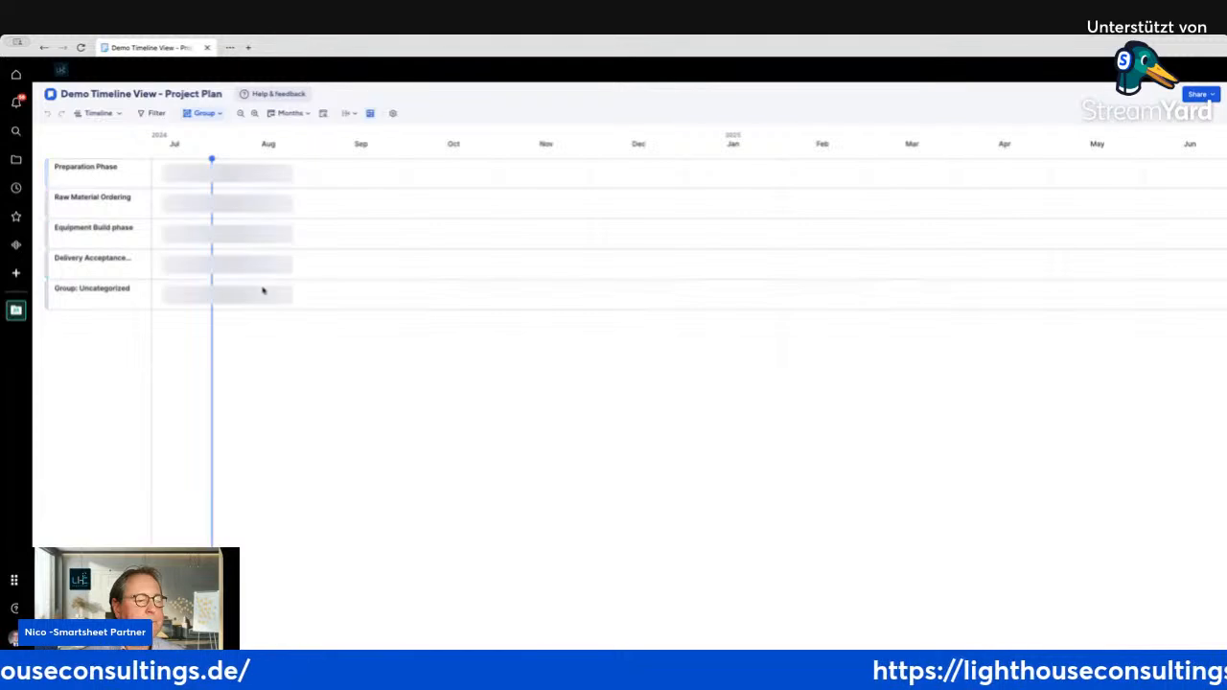
pyautogui.click(151, 113)
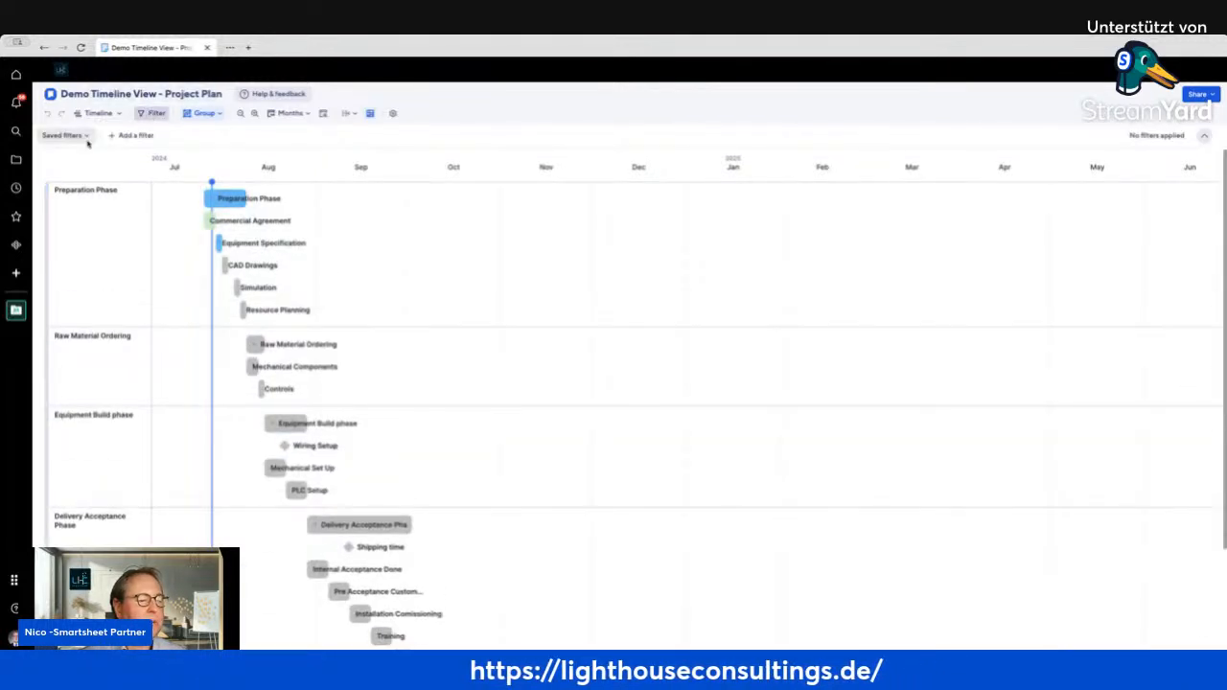
pyautogui.click(136, 135)
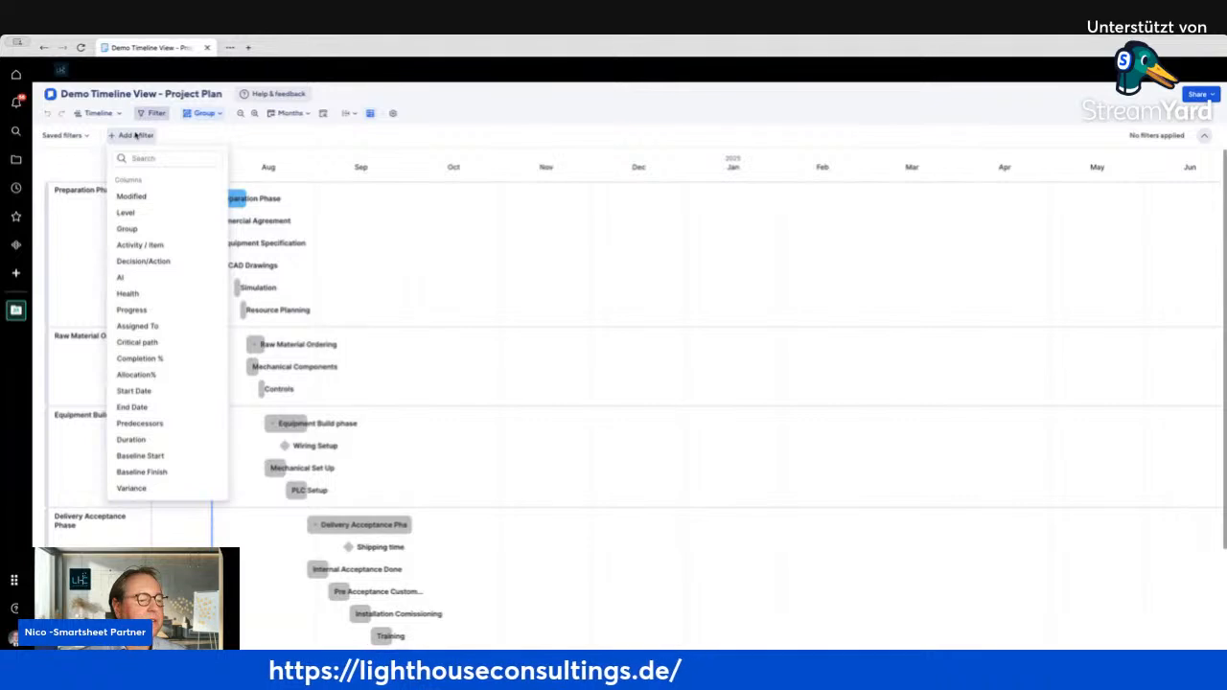
pyautogui.click(153, 212)
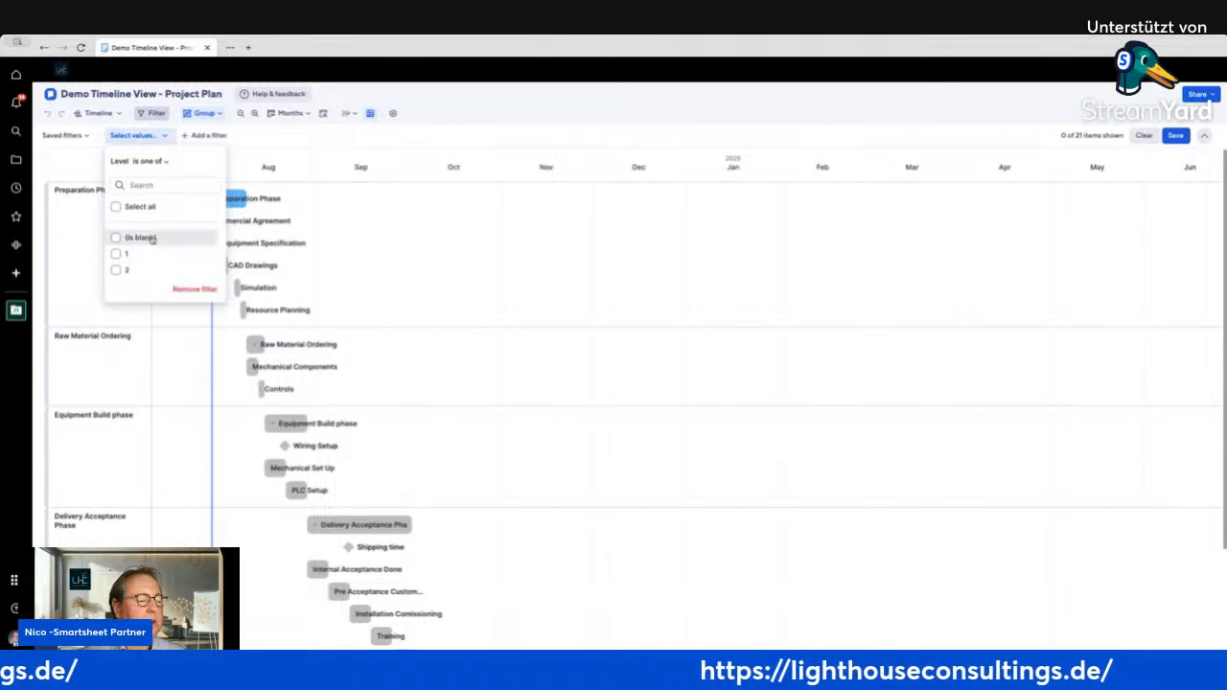
pyautogui.click(164, 161)
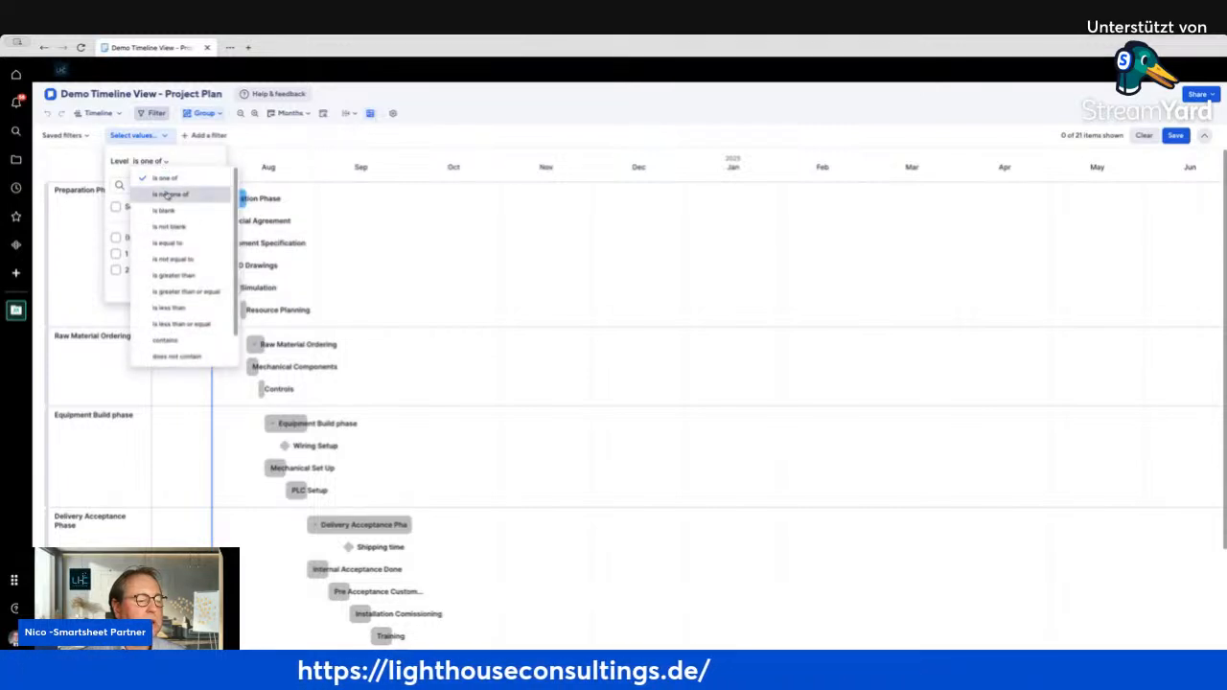
pyautogui.click(161, 194)
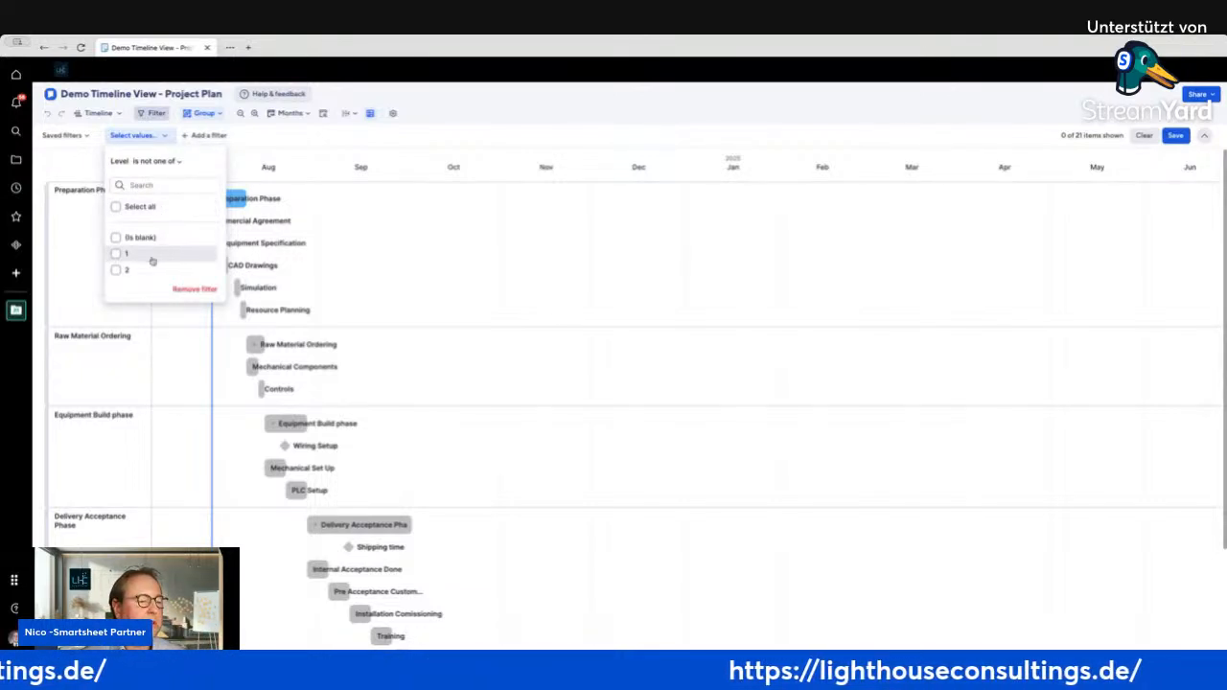
pyautogui.click(116, 254)
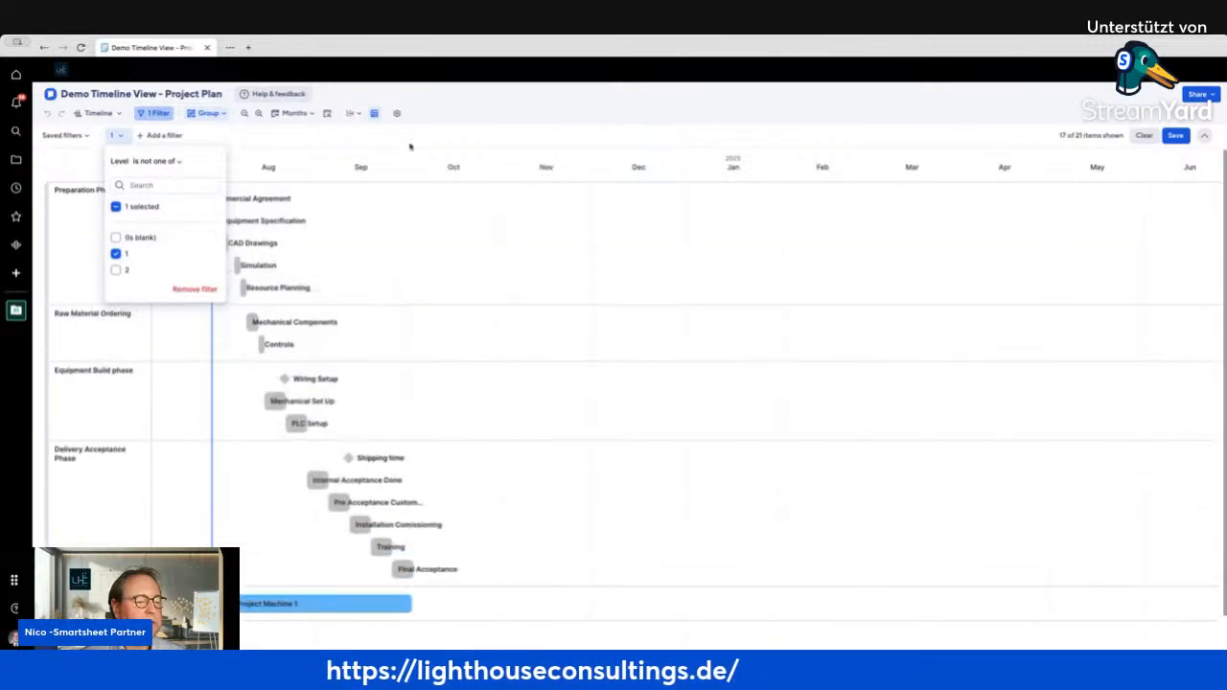
pyautogui.click(473, 92)
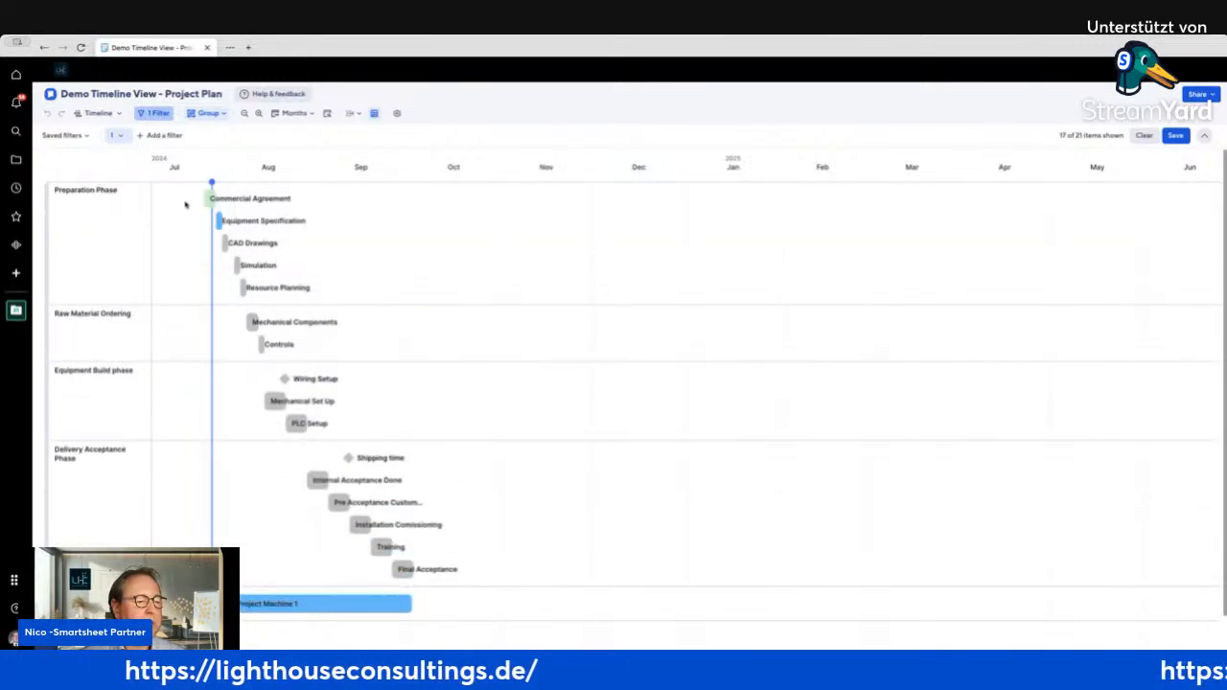
# Set the timeline scale to weeks and look along the phase lanes for the task bars
pyautogui.moveTo(292, 207)
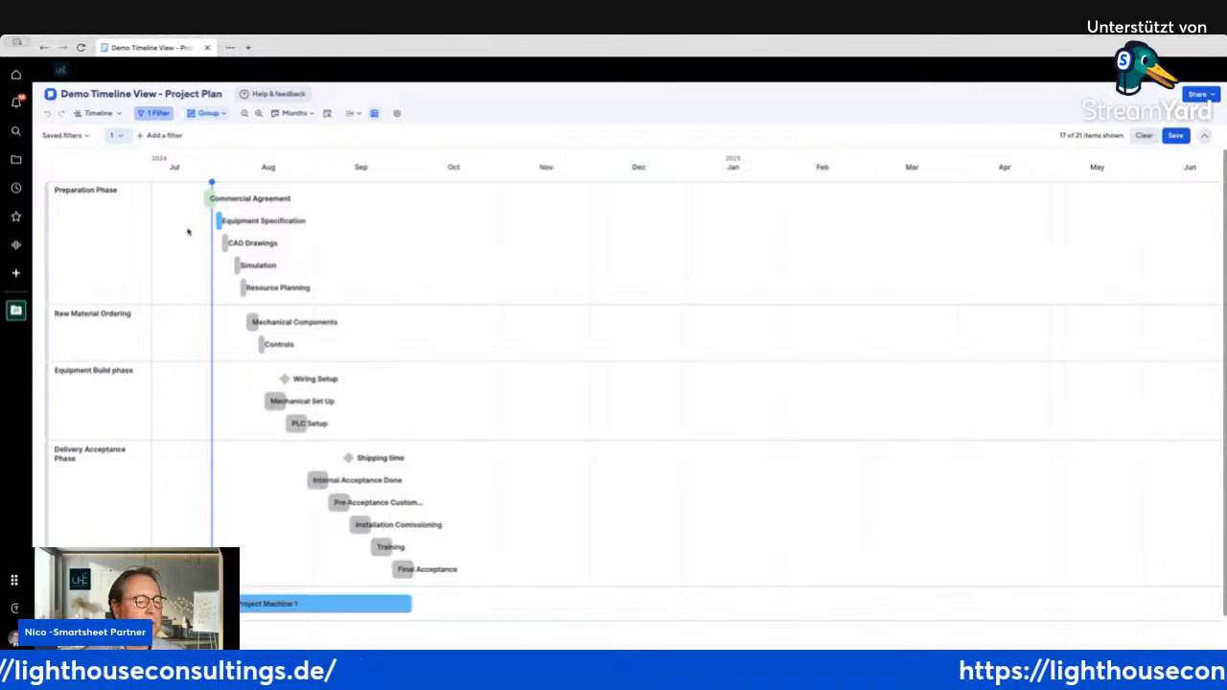
pyautogui.moveTo(257, 248)
pyautogui.scroll(-1, 337, 280)
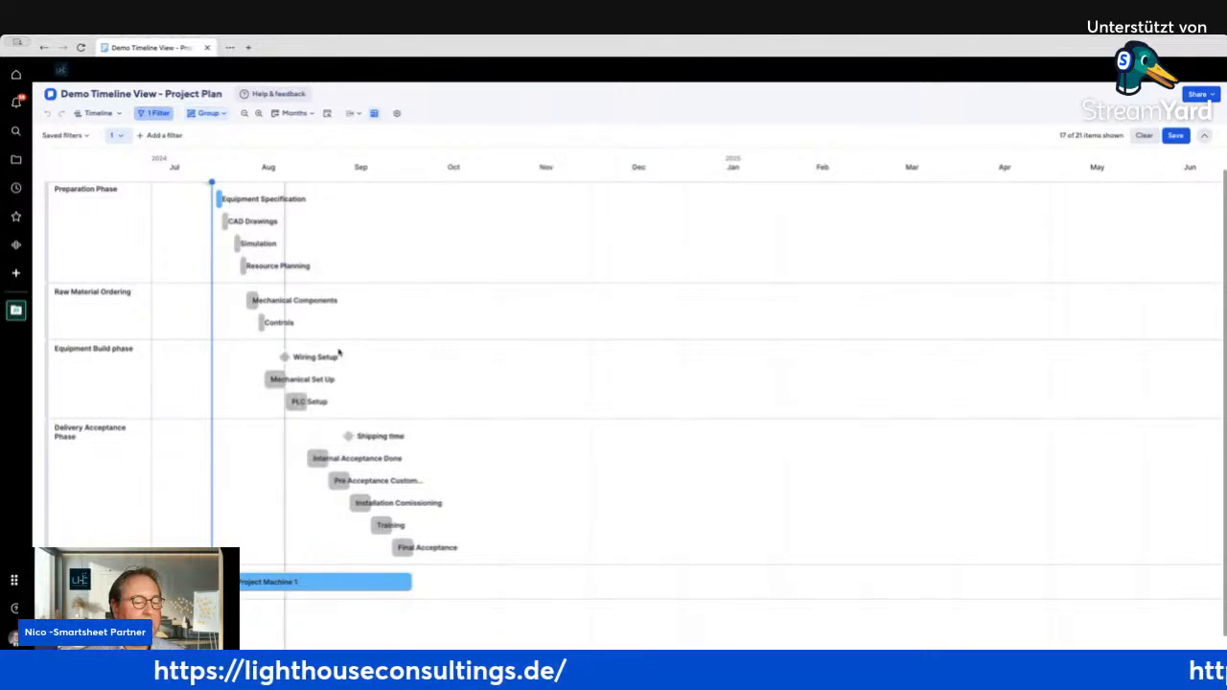
pyautogui.moveTo(300, 261)
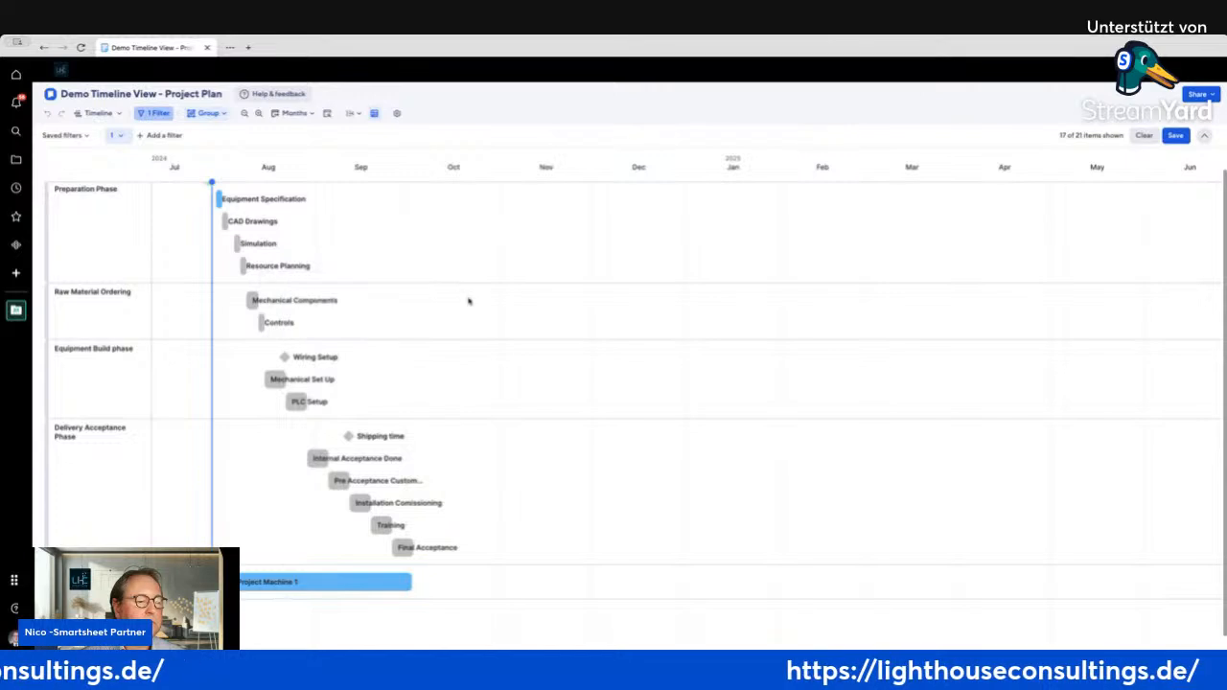
pyautogui.click(293, 113)
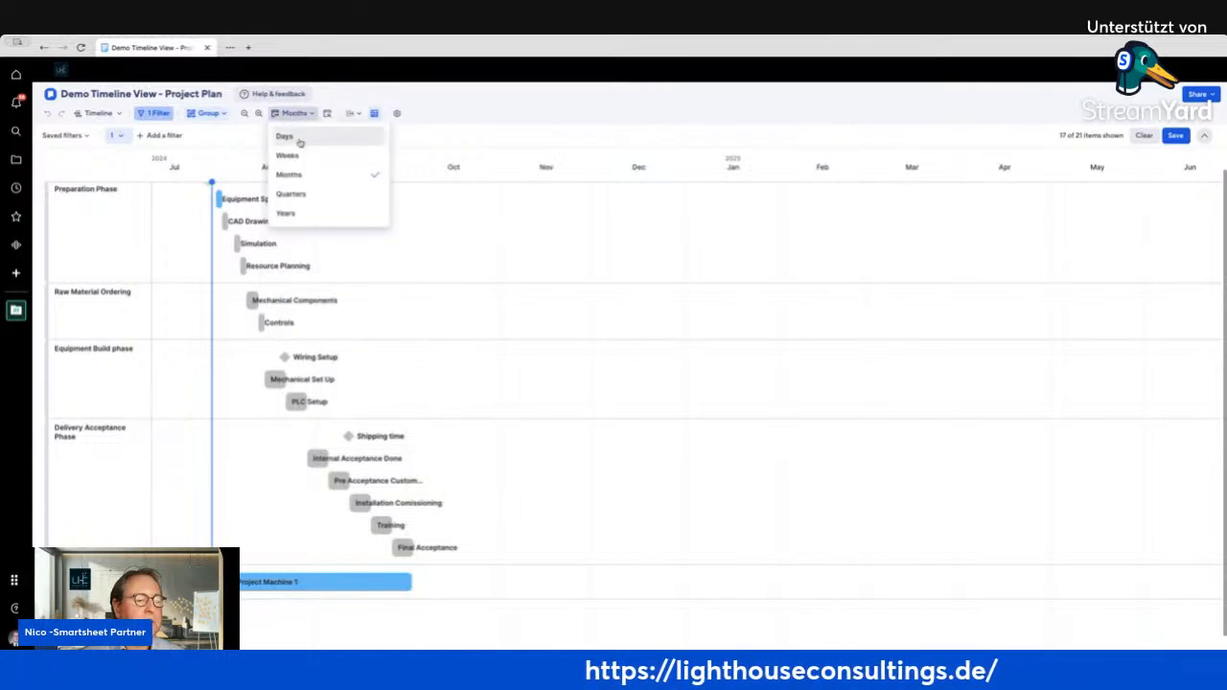
pyautogui.click(302, 160)
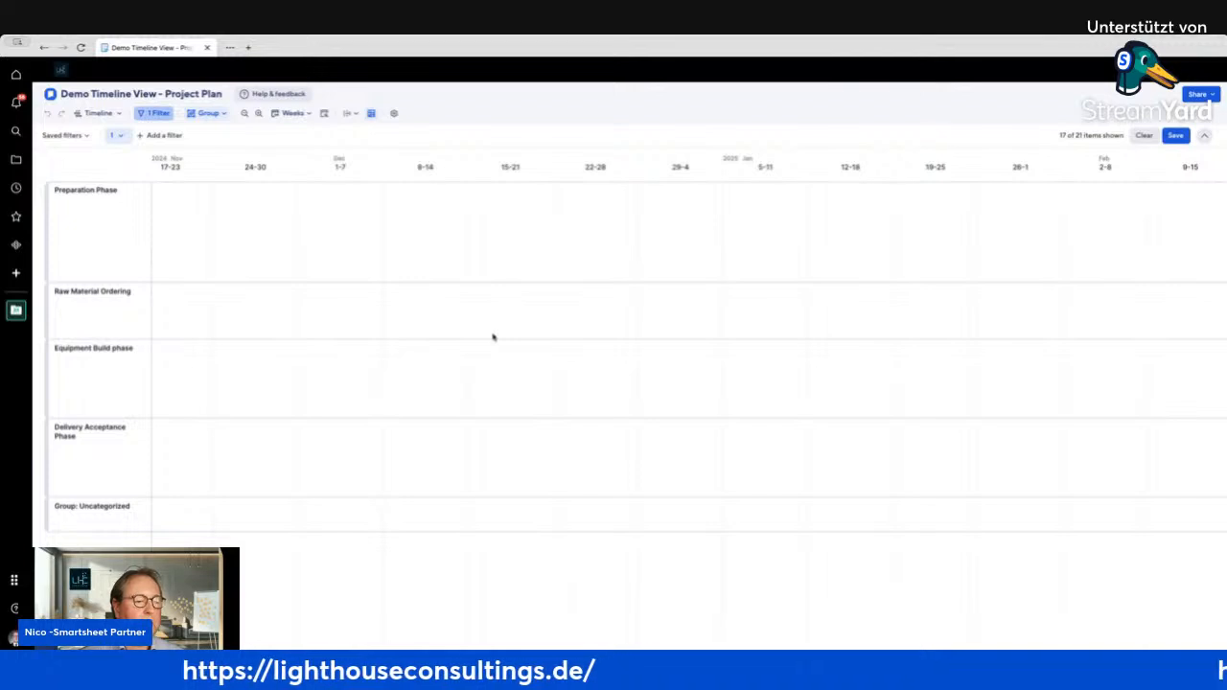
pyautogui.hscroll(-3, 494, 337)
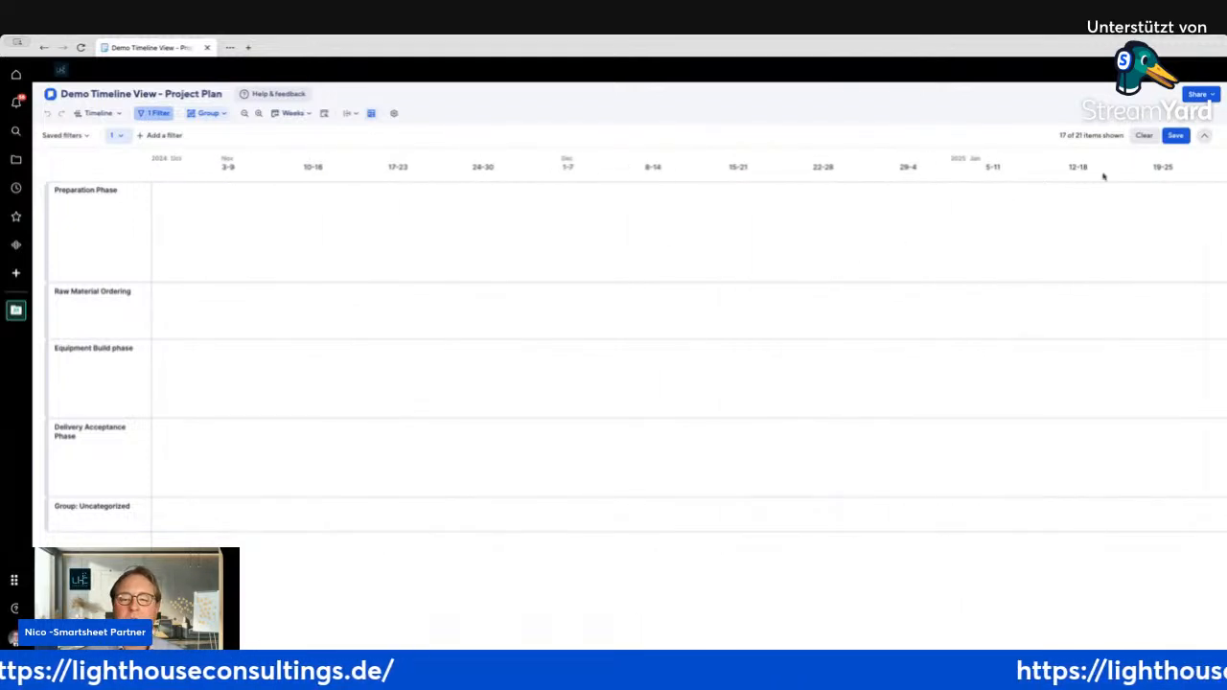
pyautogui.hscroll(-5, 1112, 168)
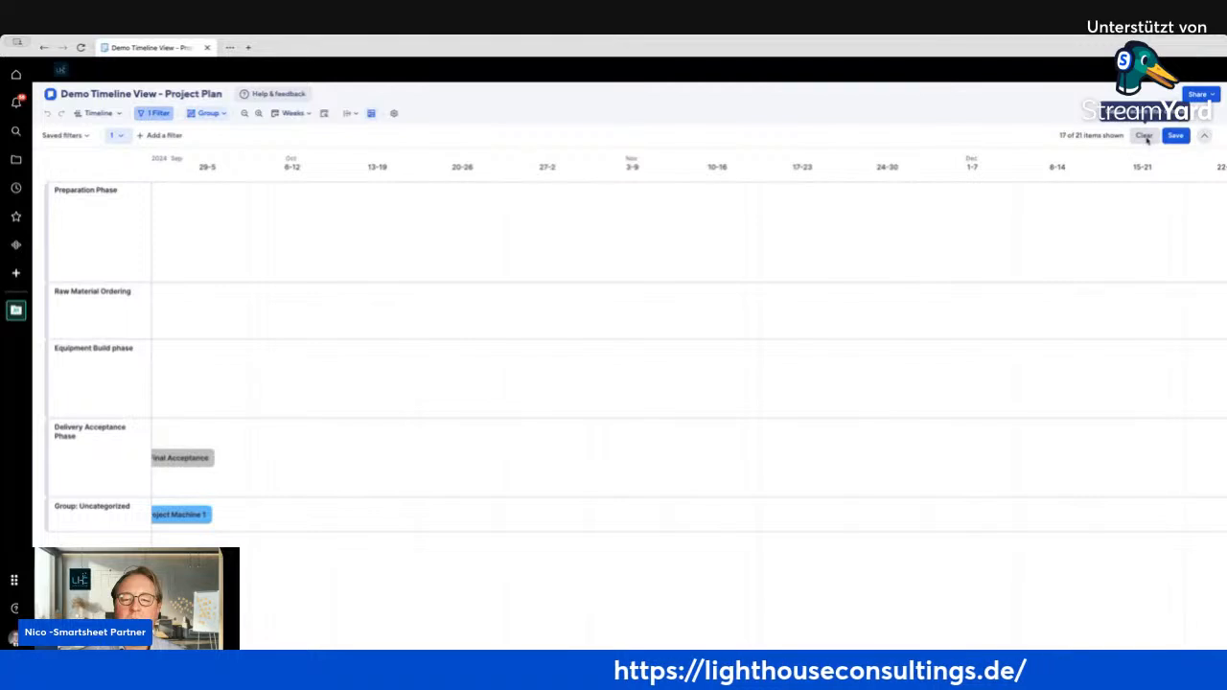
# Clear the applied filter and rebuild it with the condition Level is not one of 1
pyautogui.click(1144, 136)
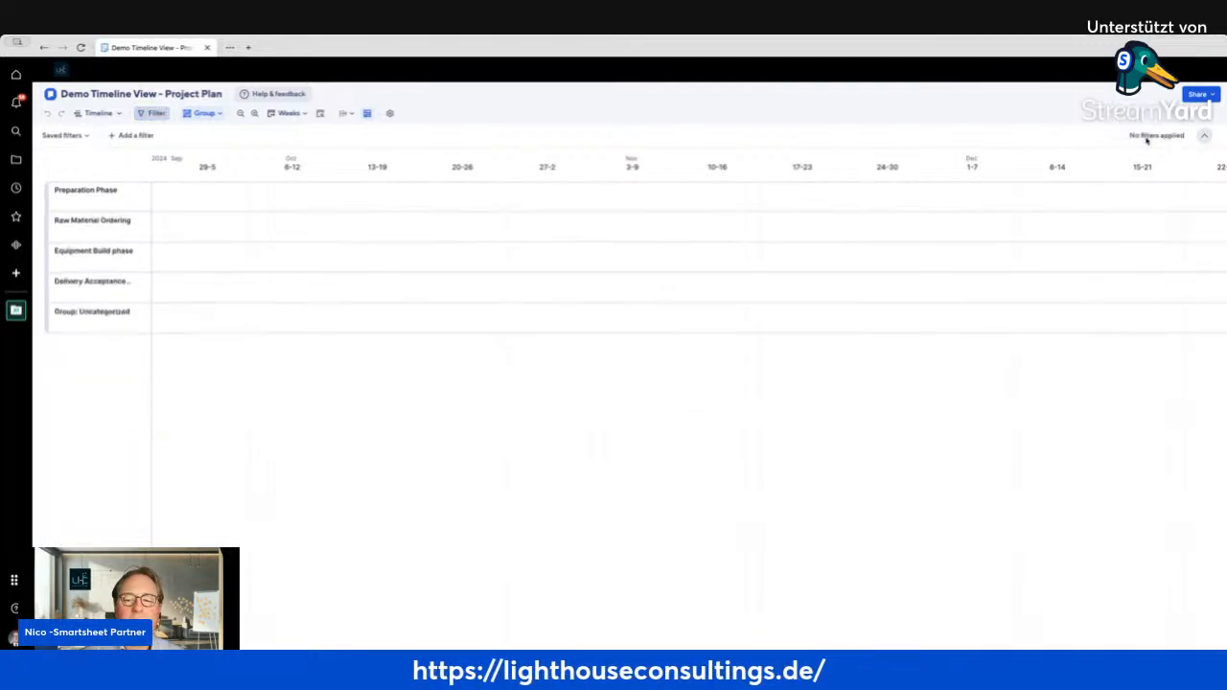
pyautogui.click(135, 135)
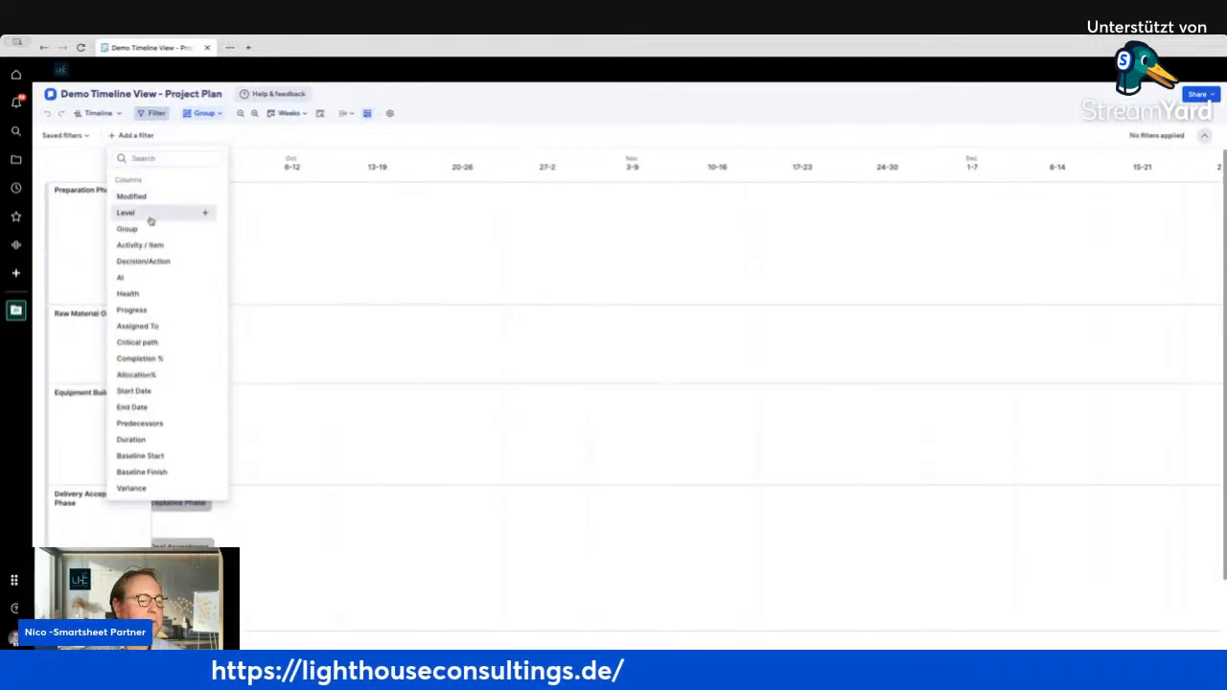
pyautogui.click(149, 213)
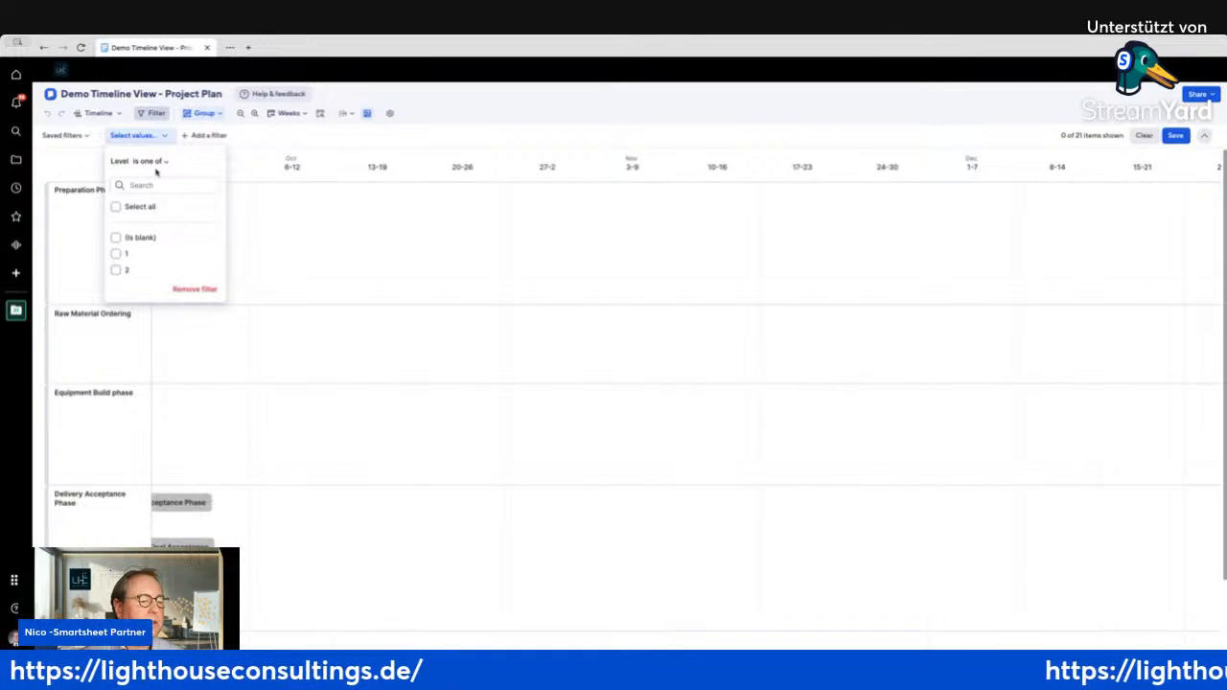
pyautogui.click(156, 165)
pyautogui.click(182, 199)
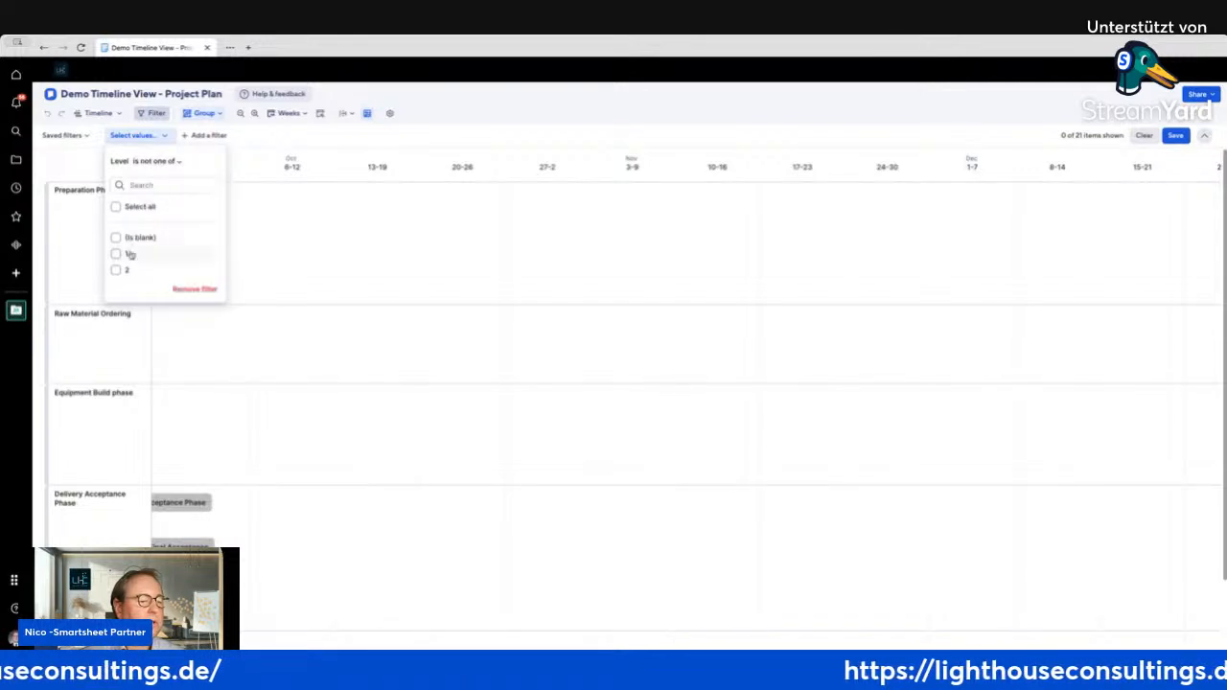
pyautogui.click(130, 254)
pyautogui.click(1004, 170)
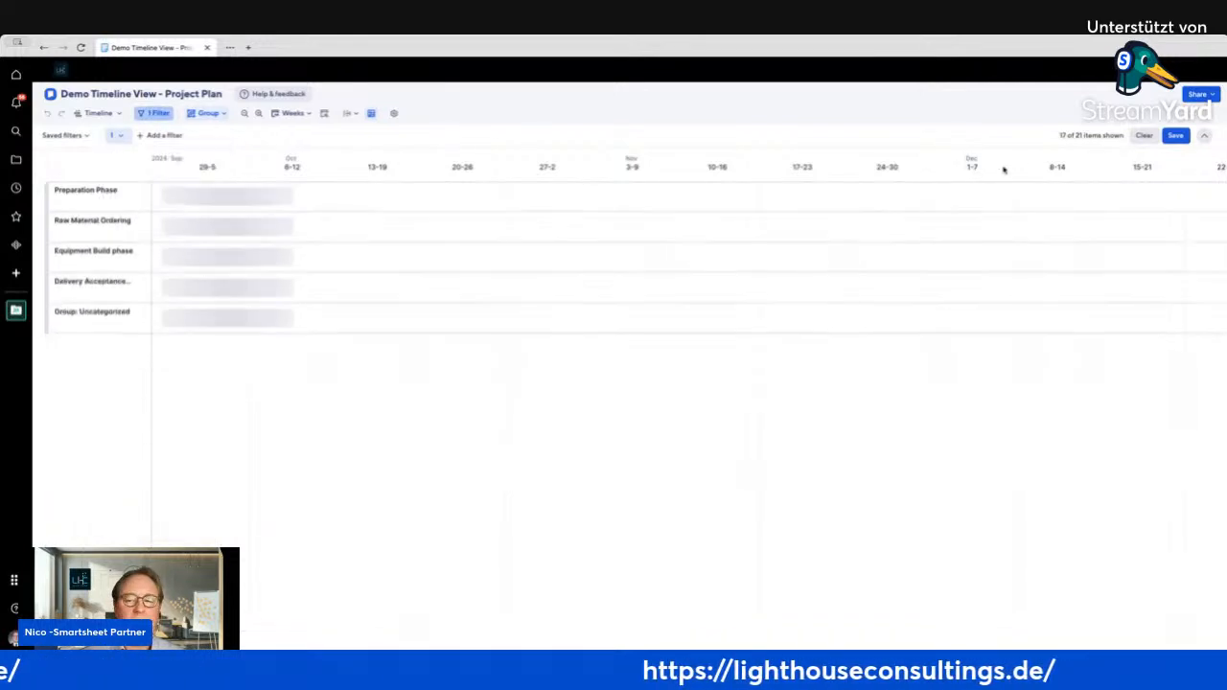
# Save the current filter as "View by Item" for Just me, without including parent rows
pyautogui.click(1176, 135)
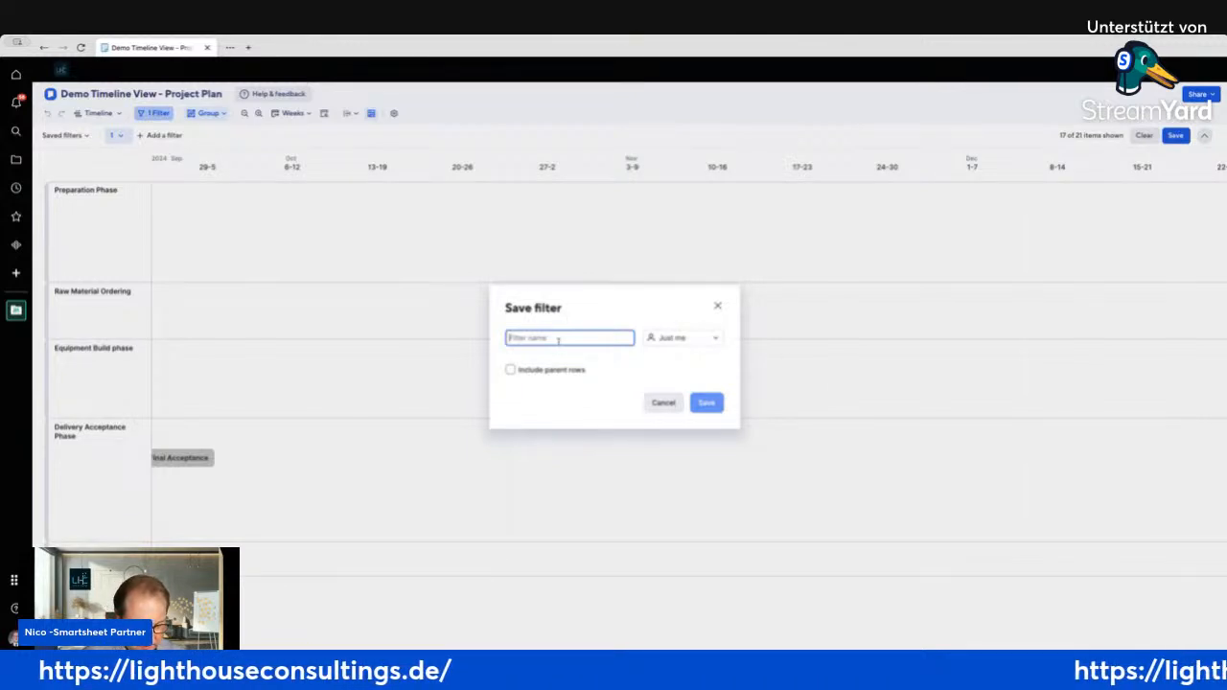
pyautogui.write('Item')
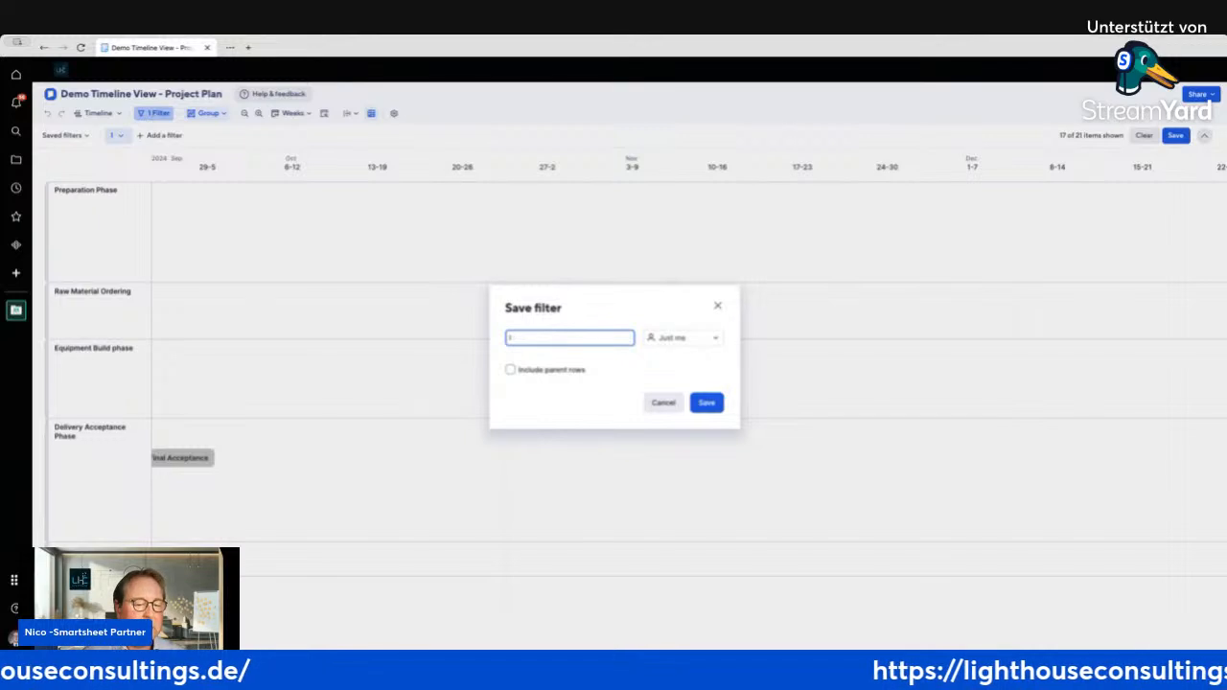
pyautogui.press('BackSpace')
pyautogui.write('View')
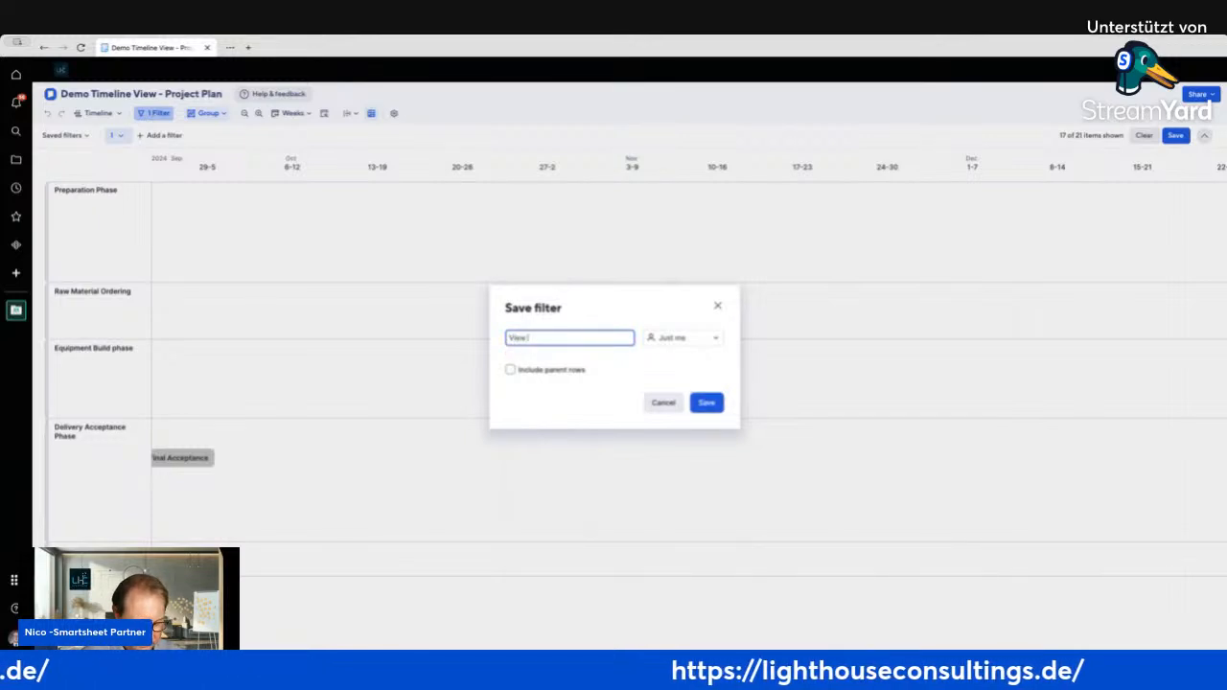
pyautogui.write(' to')
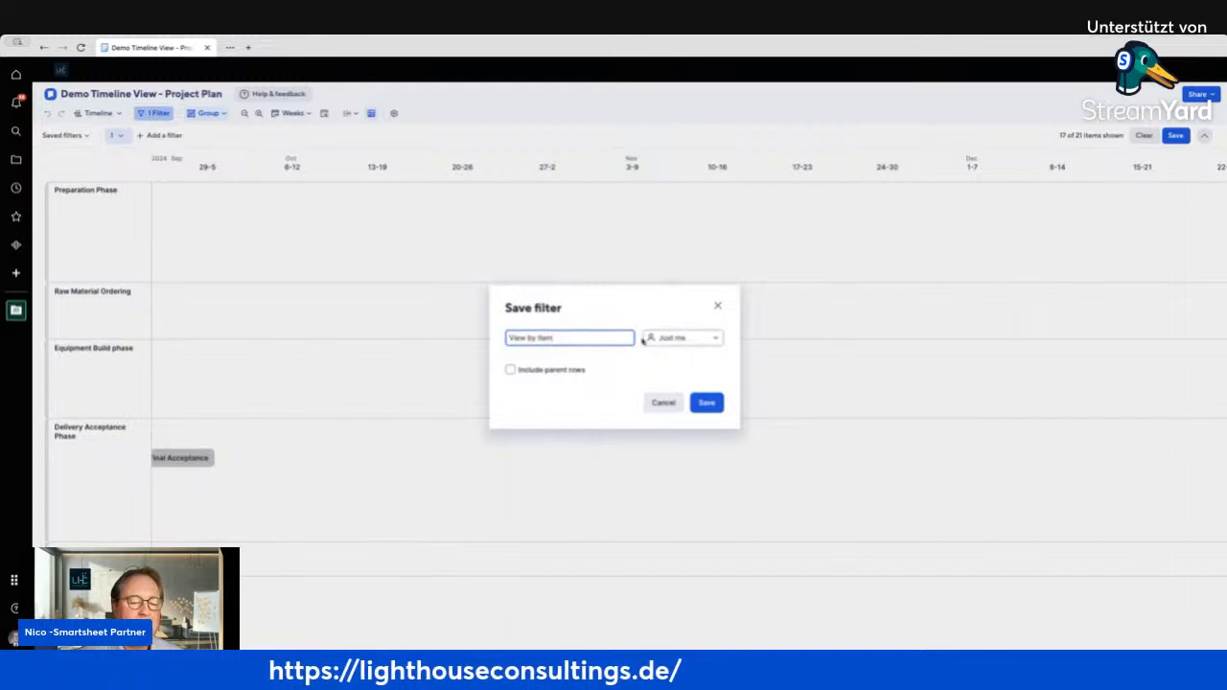
pyautogui.click(549, 372)
pyautogui.click(549, 372)
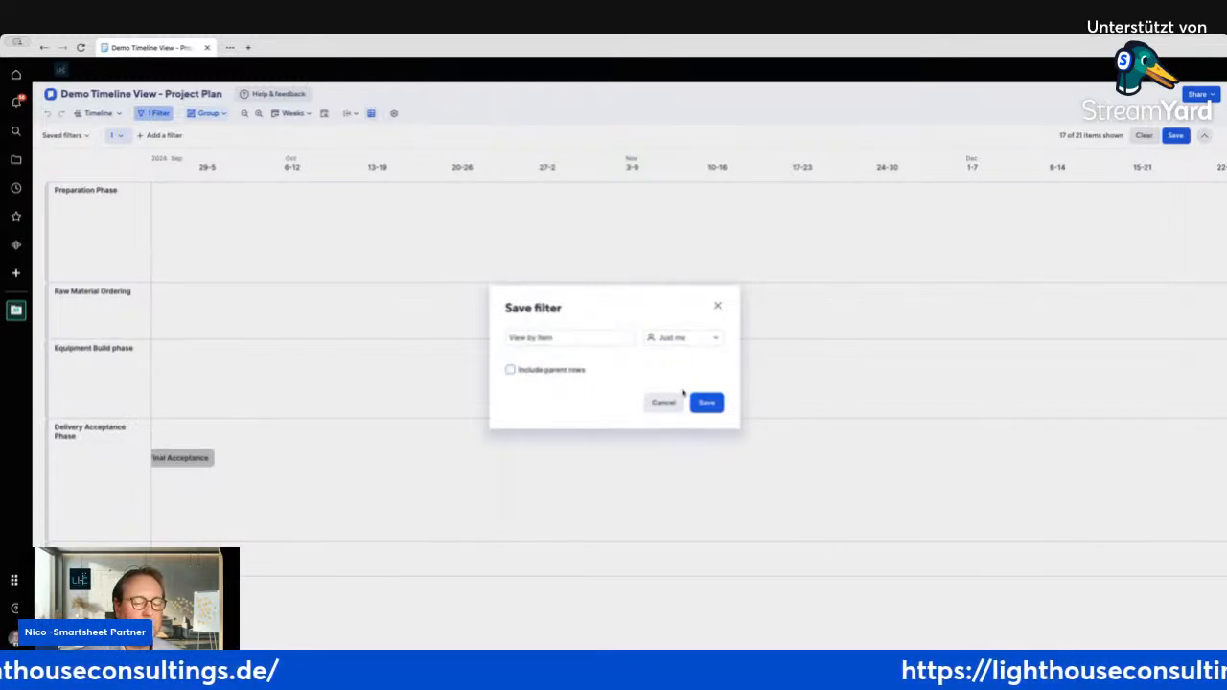
pyautogui.click(707, 404)
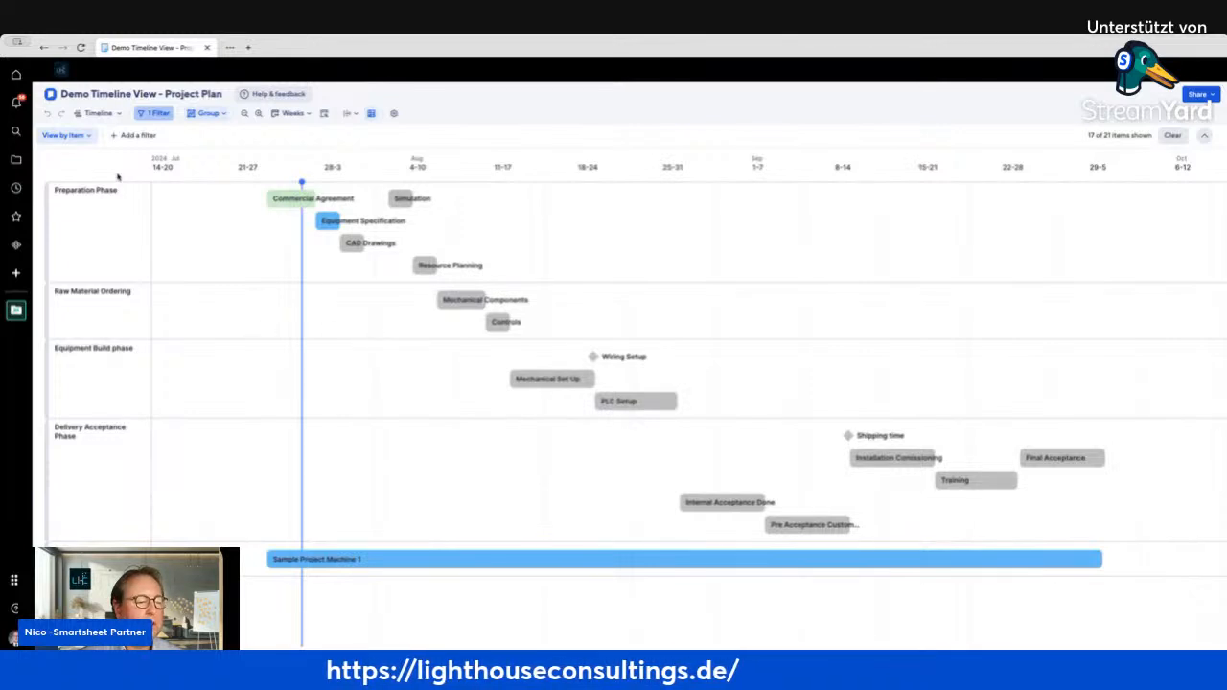
# Review the available view types and reload the page to refresh the timeline
pyautogui.click(98, 113)
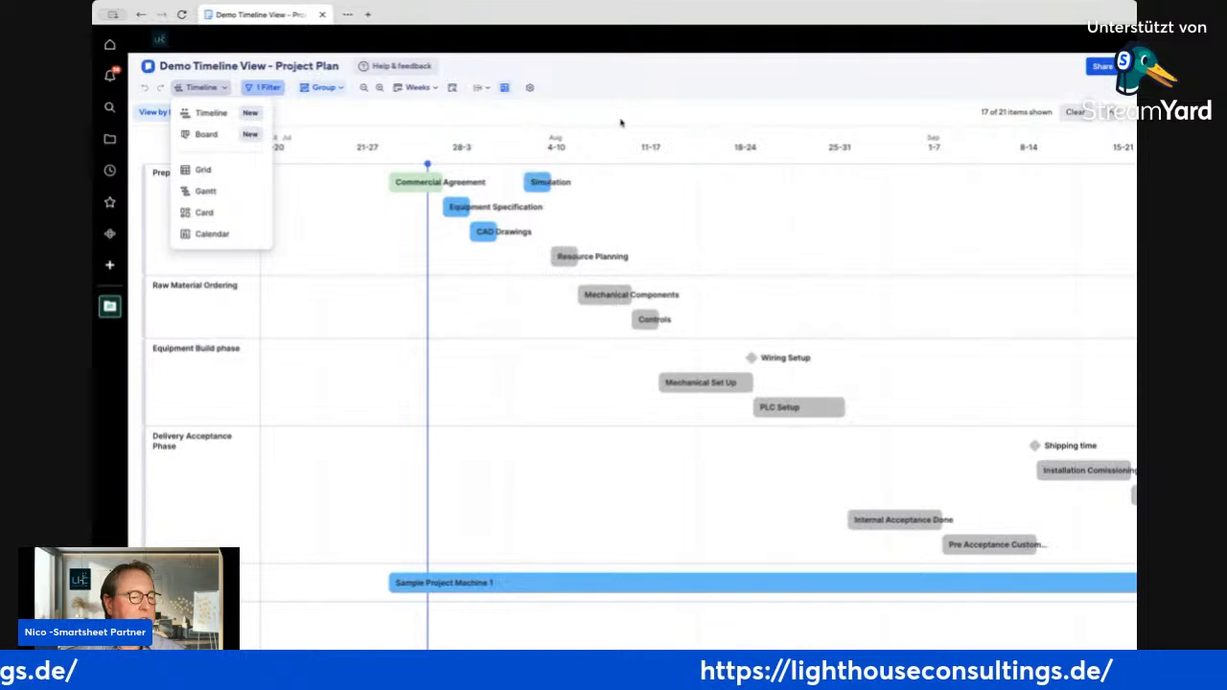
pyautogui.moveTo(558, 188)
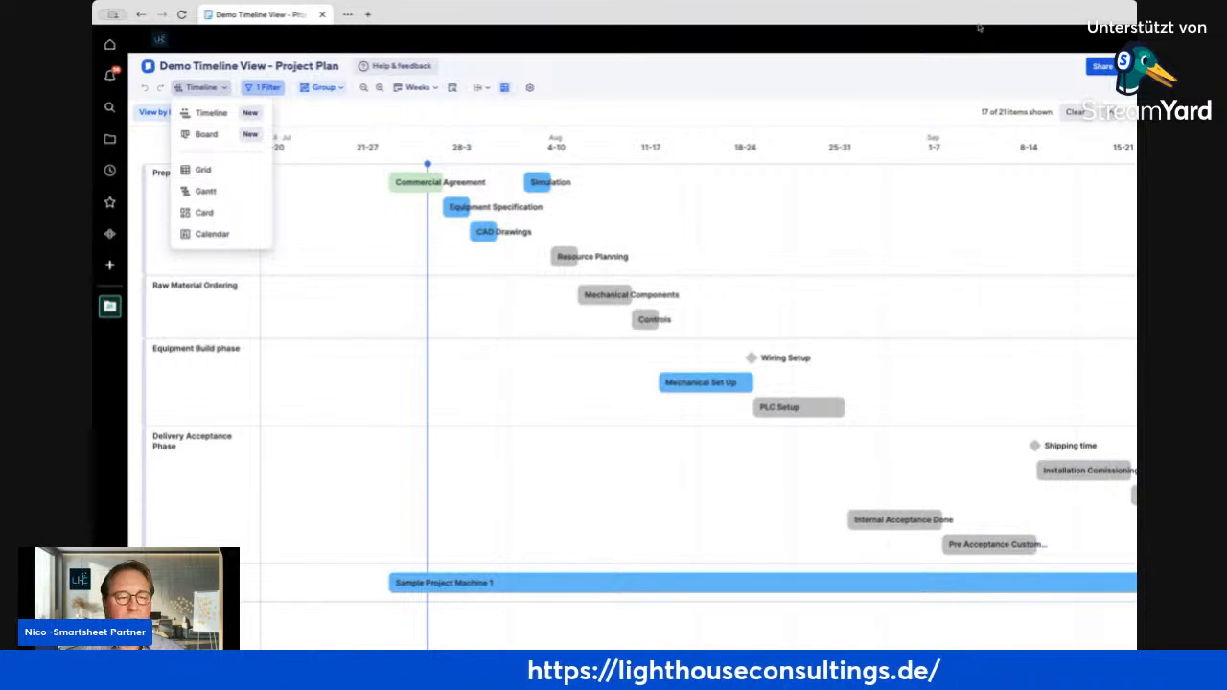
pyautogui.click(798, 366)
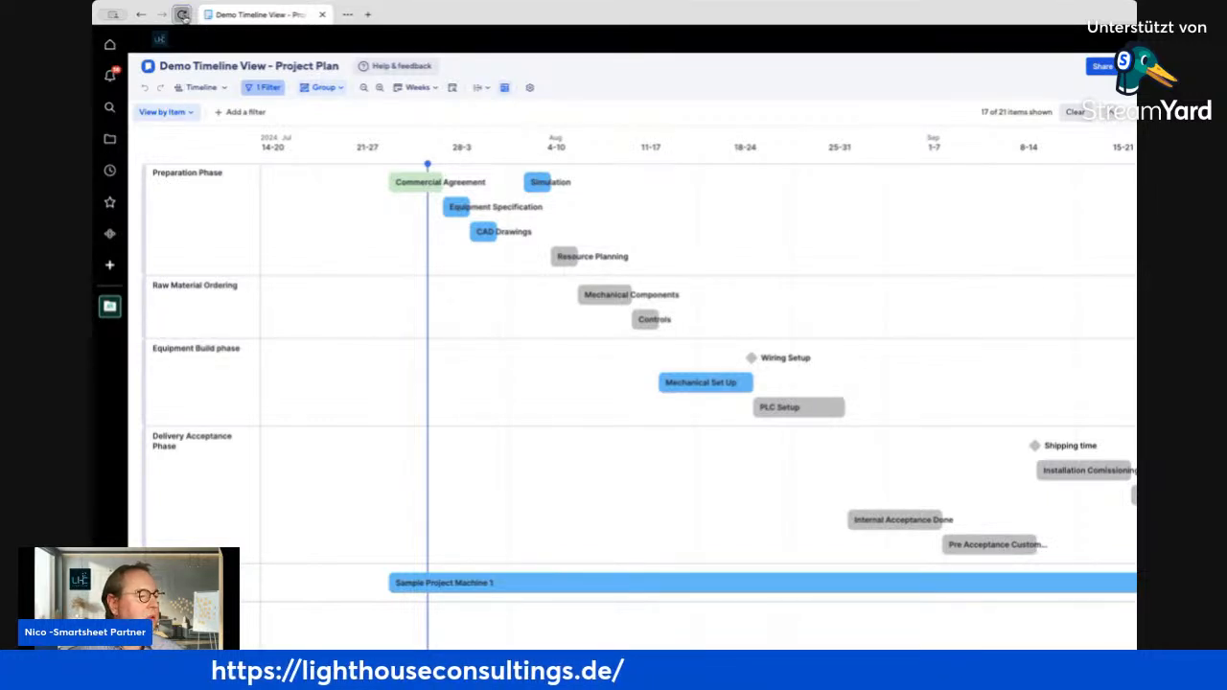
pyautogui.click(189, 19)
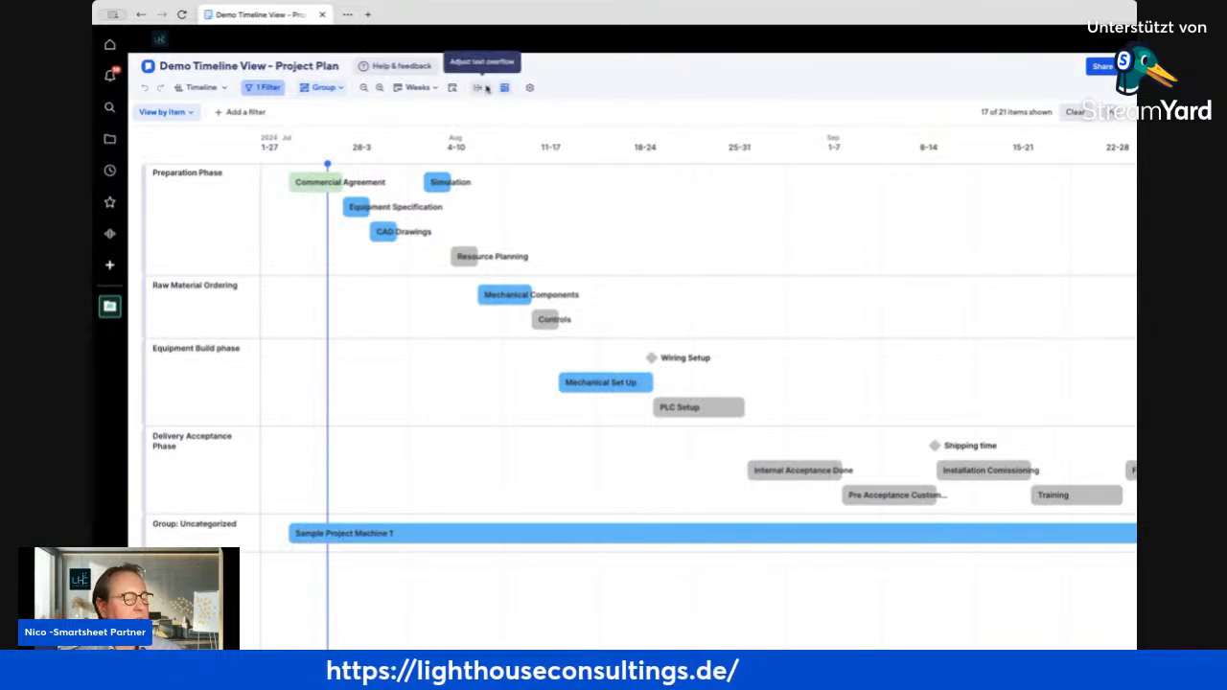
# Set the timeline scale to months
pyautogui.click(417, 87)
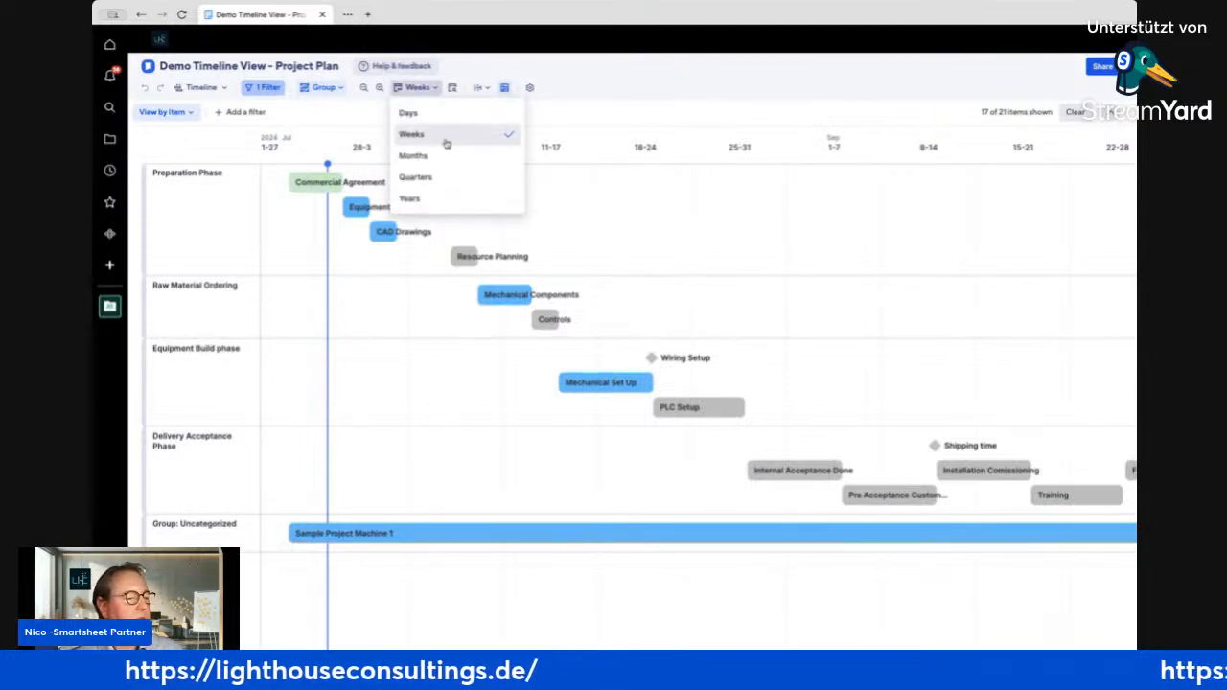
pyautogui.click(446, 134)
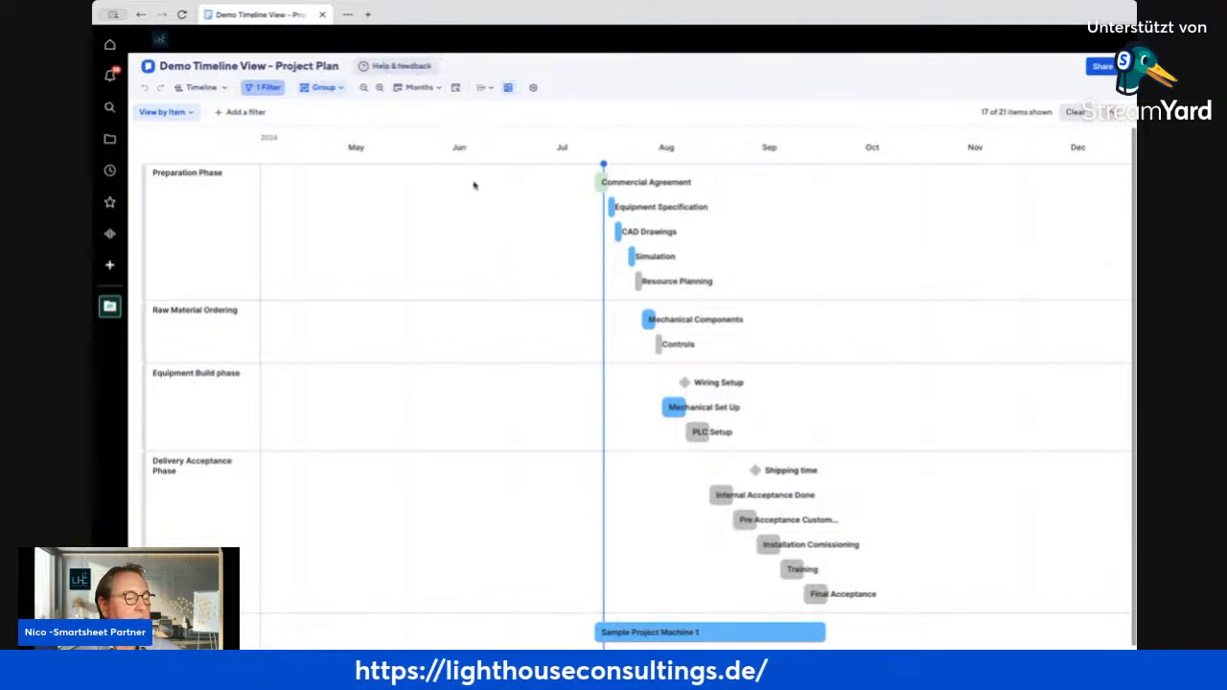
pyautogui.moveTo(679, 195)
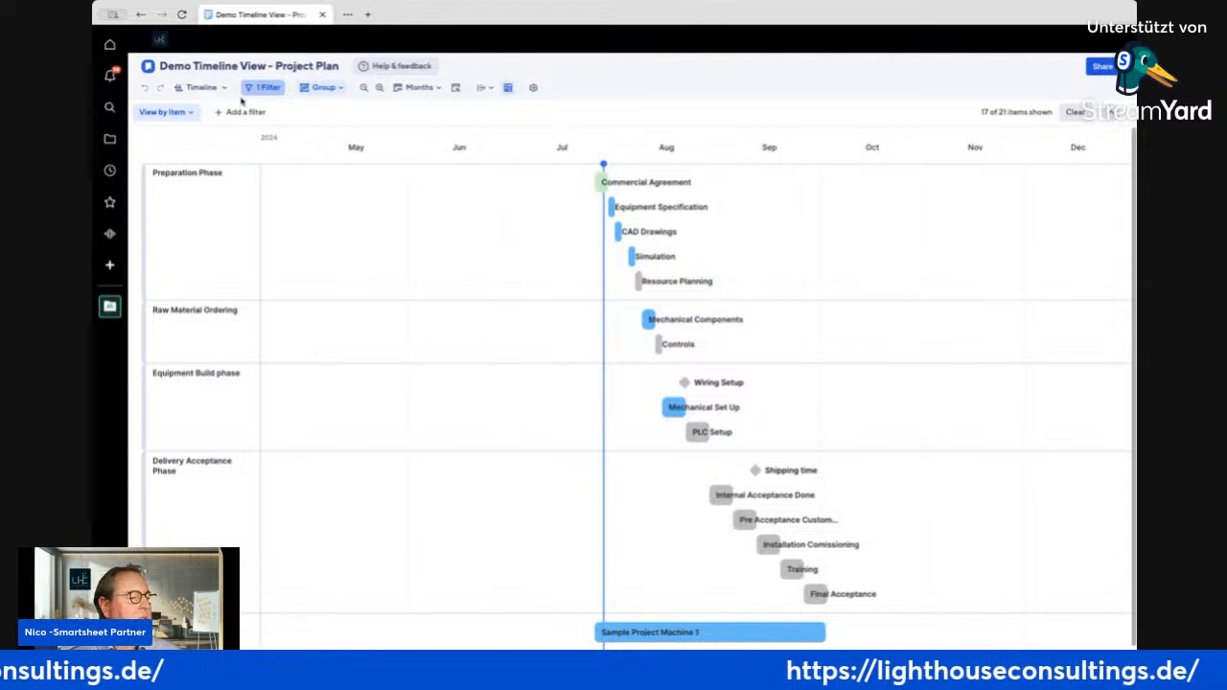
# Set the bars' text overflow to No overflow and inspect the Delivery Acceptance Phase items
pyautogui.click(484, 88)
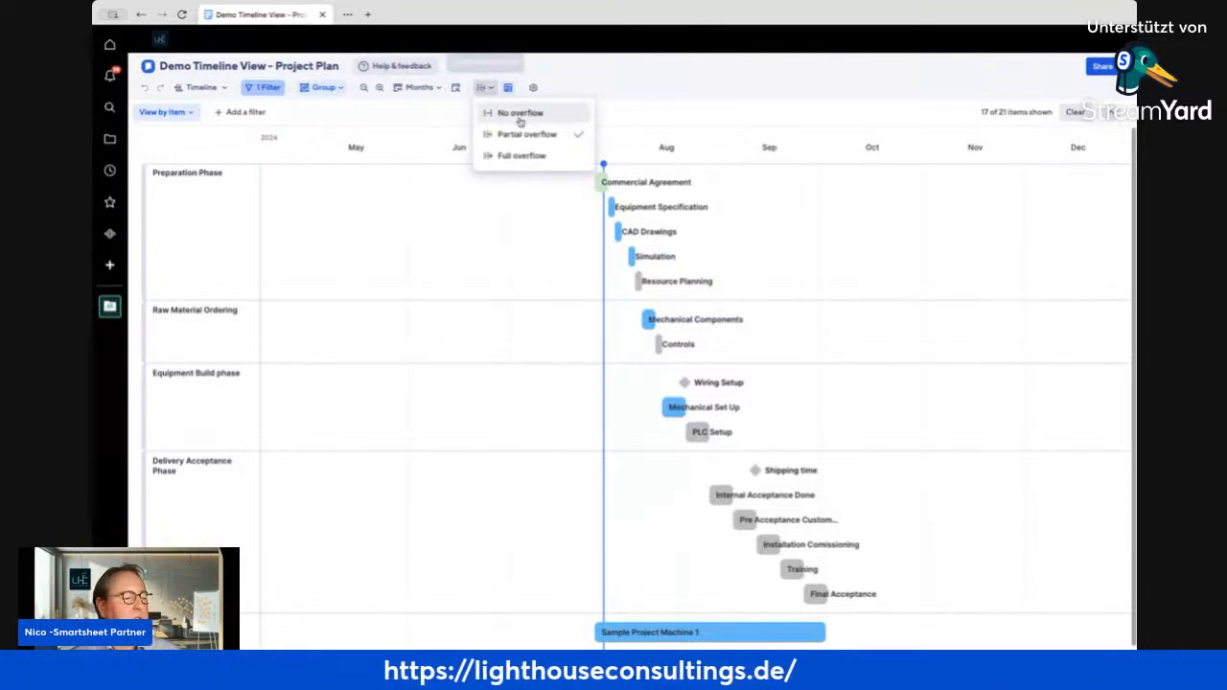
pyautogui.click(520, 114)
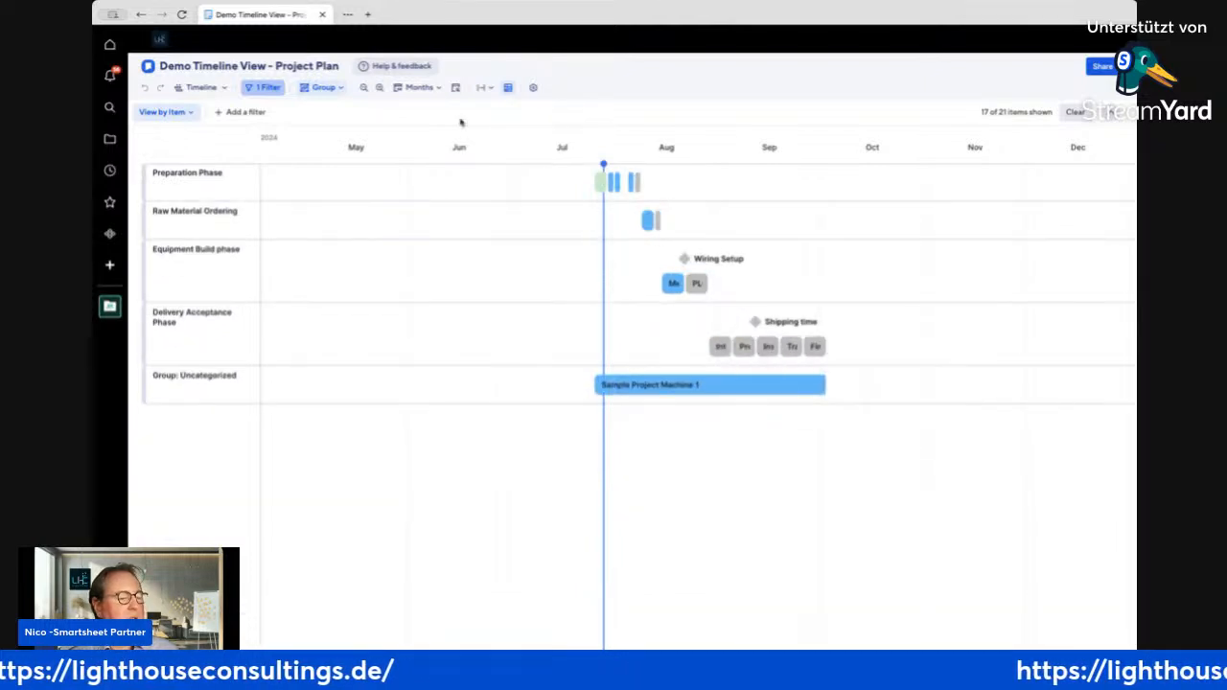
pyautogui.click(489, 89)
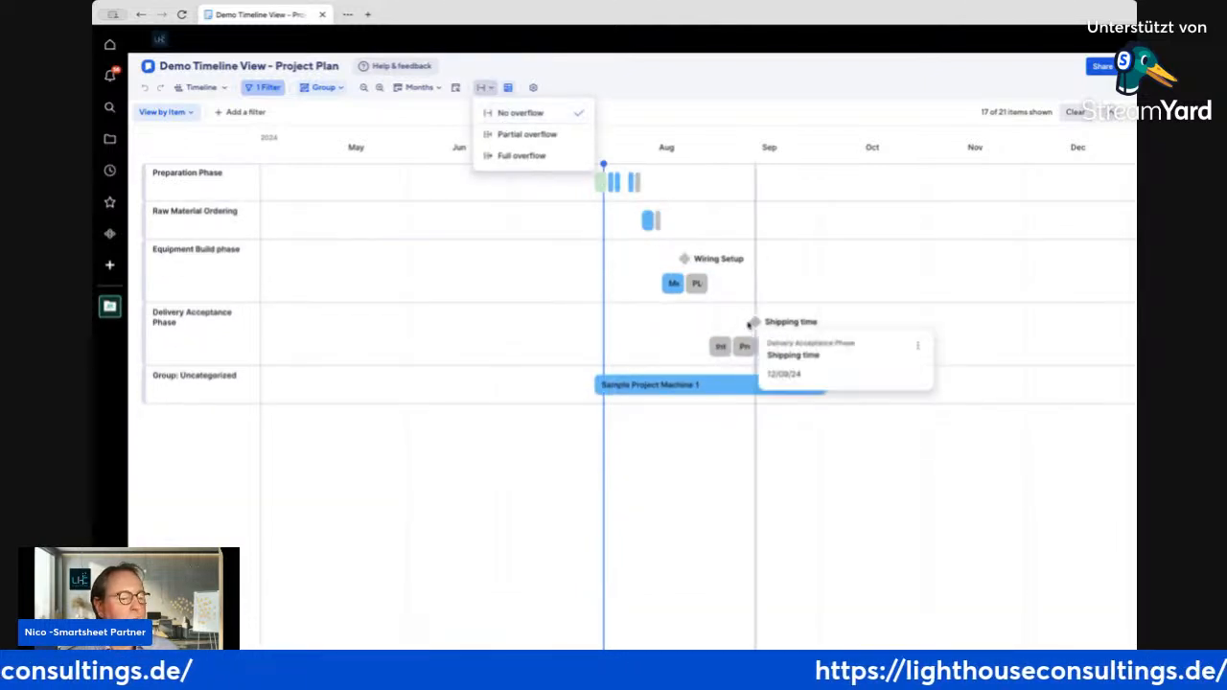
pyautogui.moveTo(745, 347)
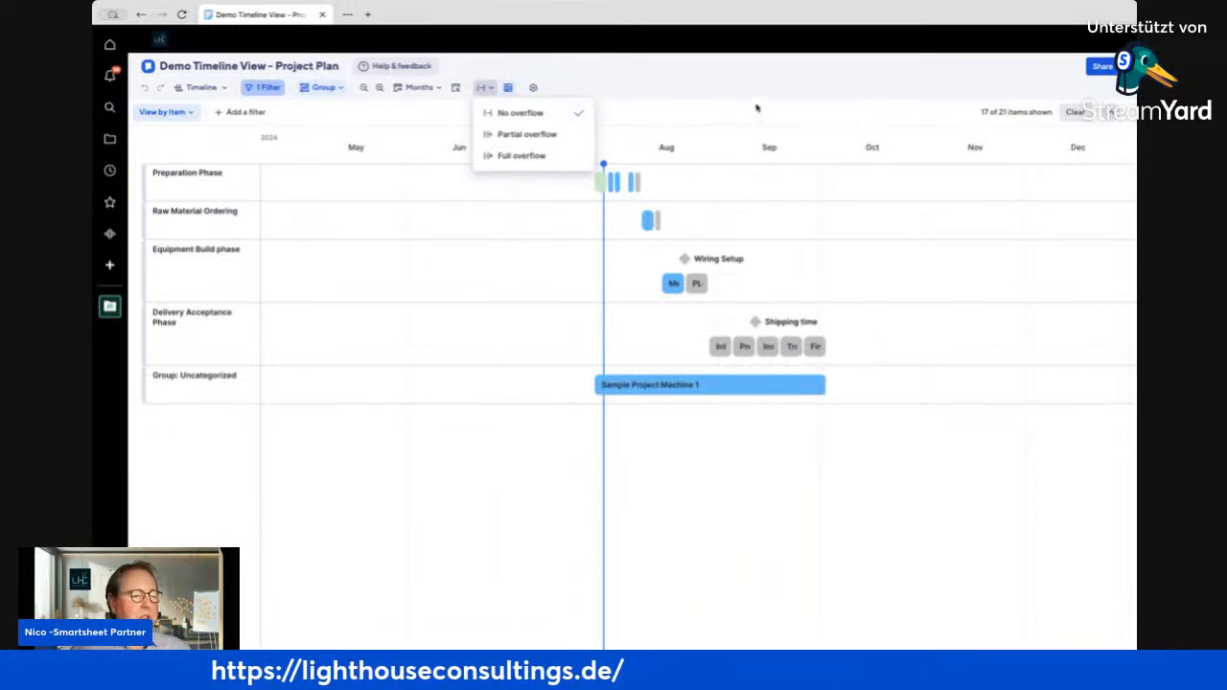
pyautogui.click(687, 102)
# Switch the timeline scale back to weeks and review the shortened bar labels across the project's full date range
pyautogui.click(420, 87)
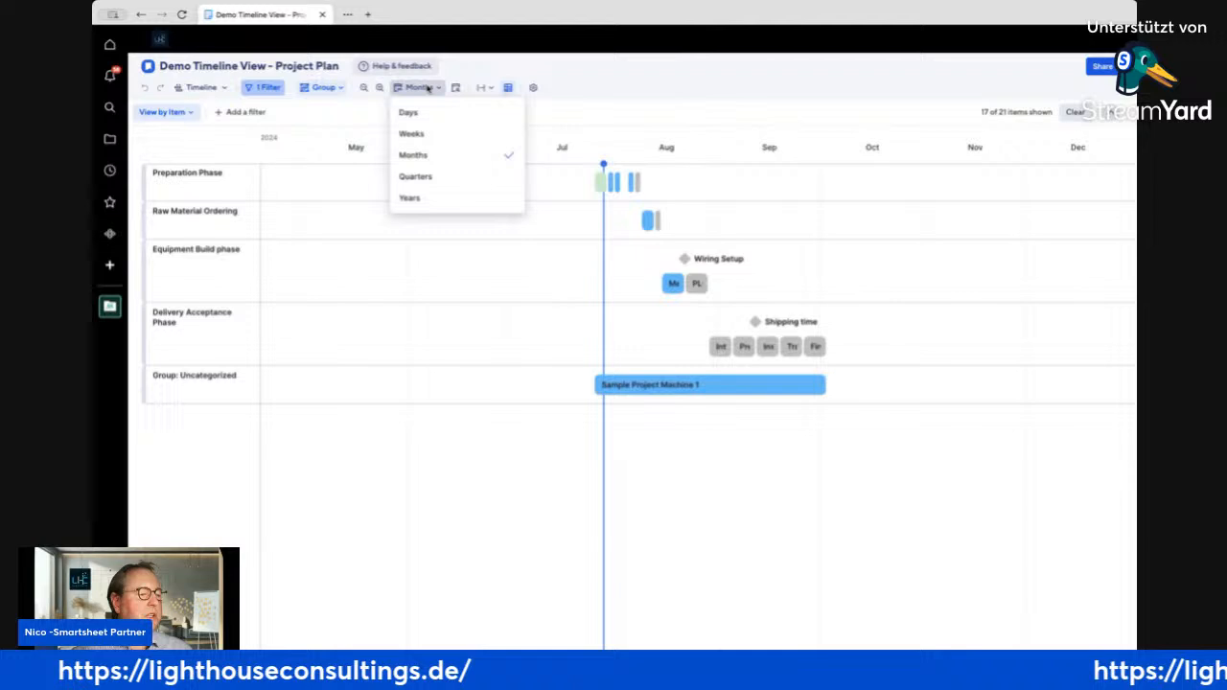
pyautogui.click(436, 142)
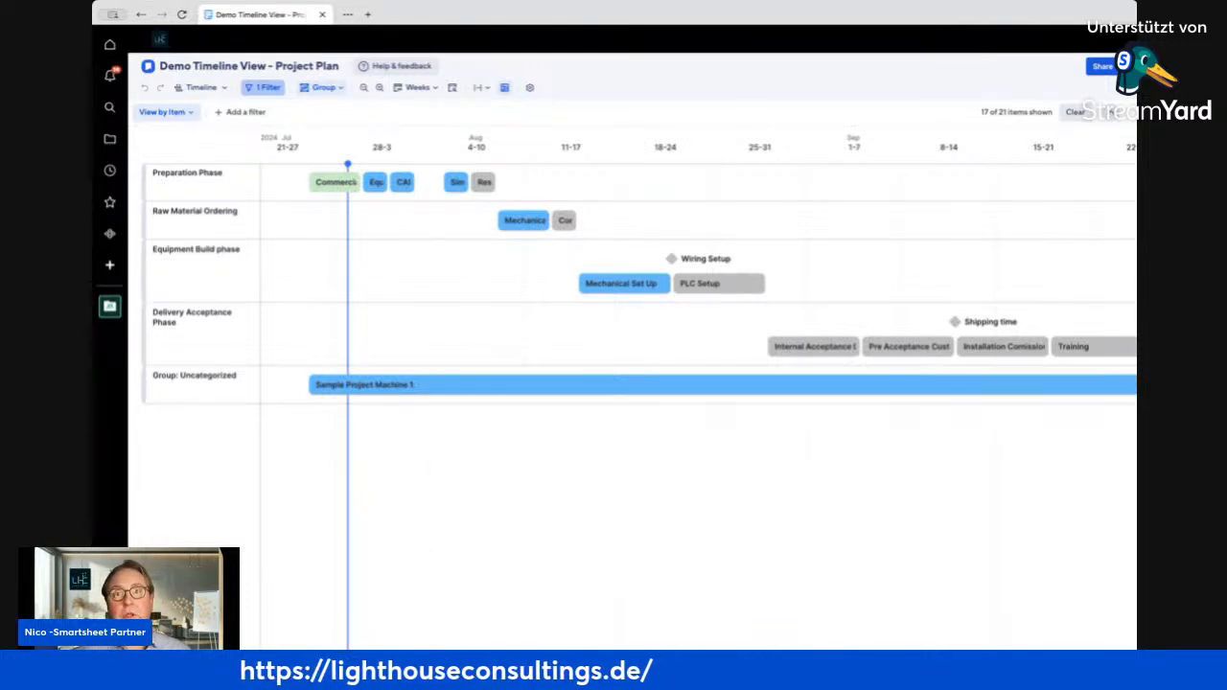
pyautogui.hscroll(5, 698, 278)
pyautogui.hscroll(-2, 698, 278)
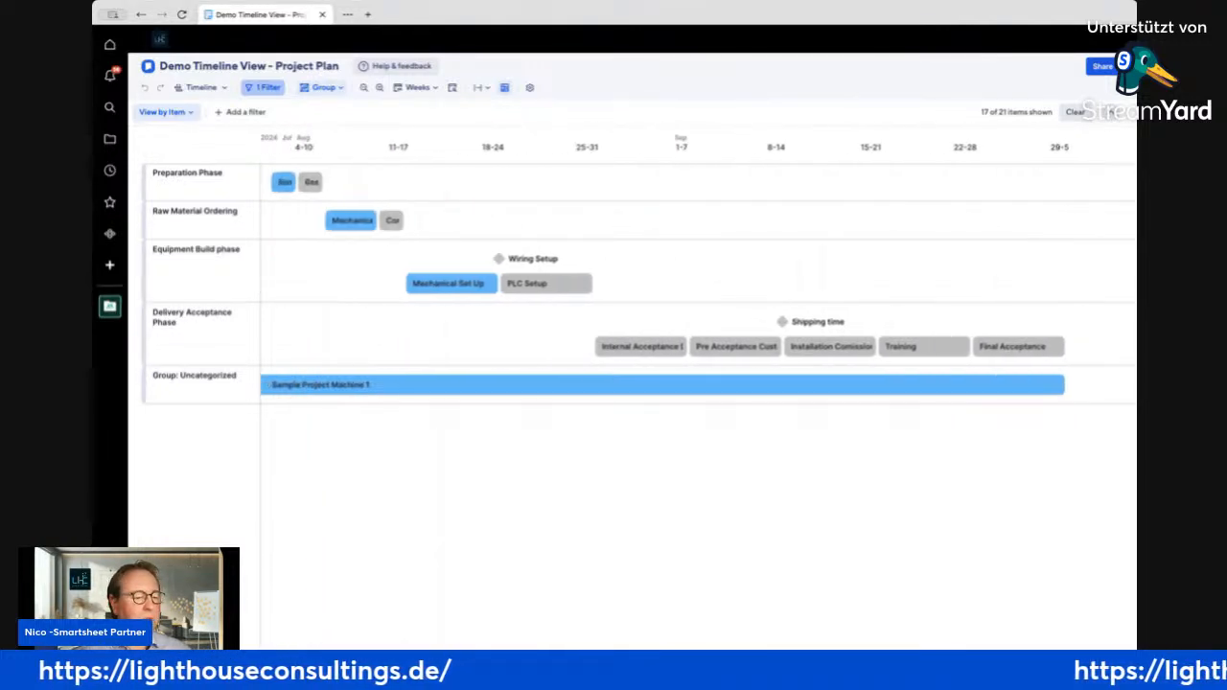
pyautogui.hscroll(-2, 698, 278)
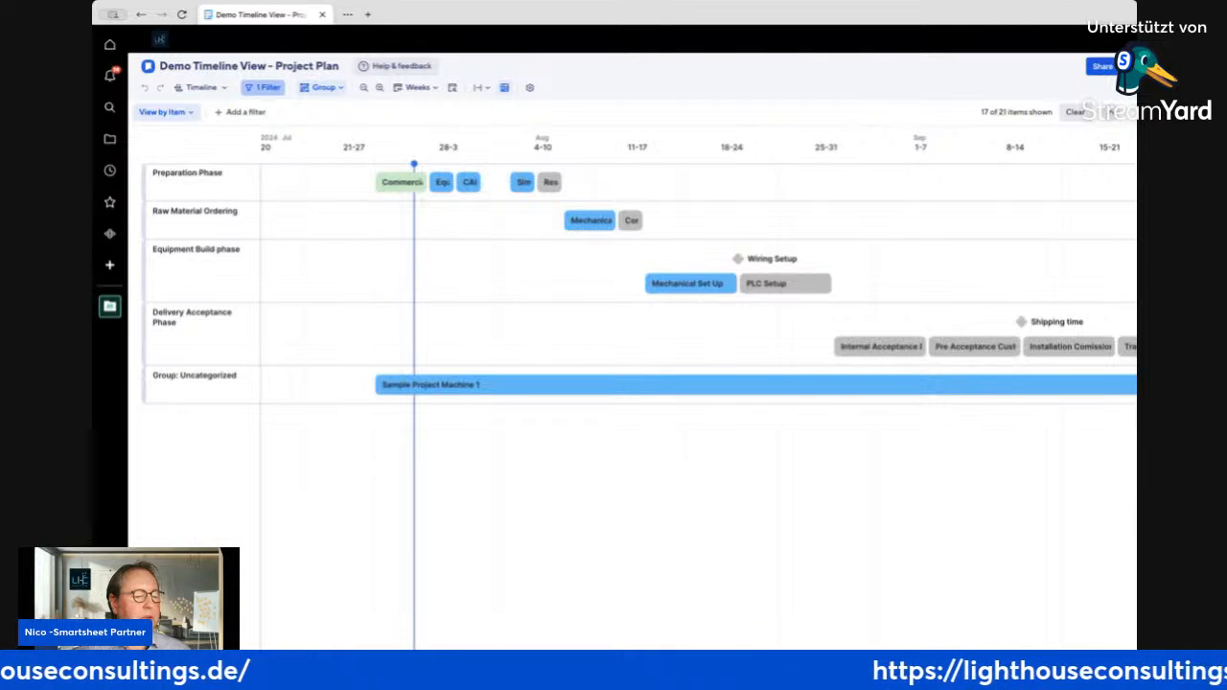
pyautogui.hscroll(-2, 699, 278)
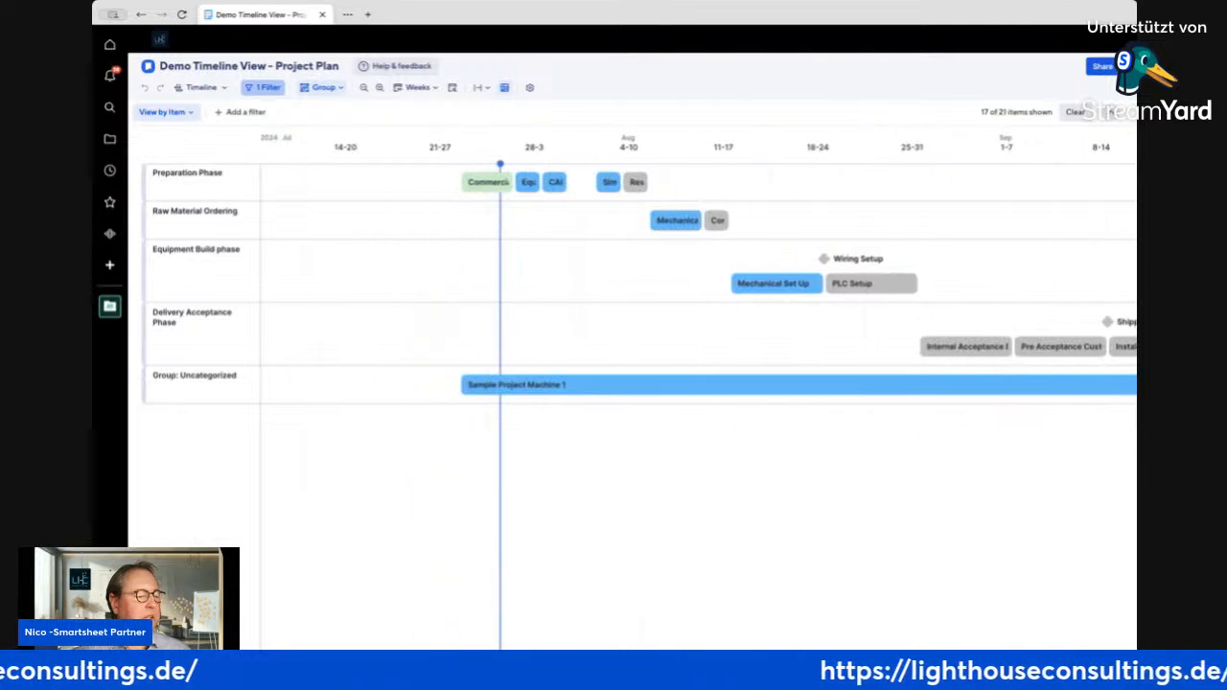
pyautogui.click(419, 88)
pyautogui.click(760, 474)
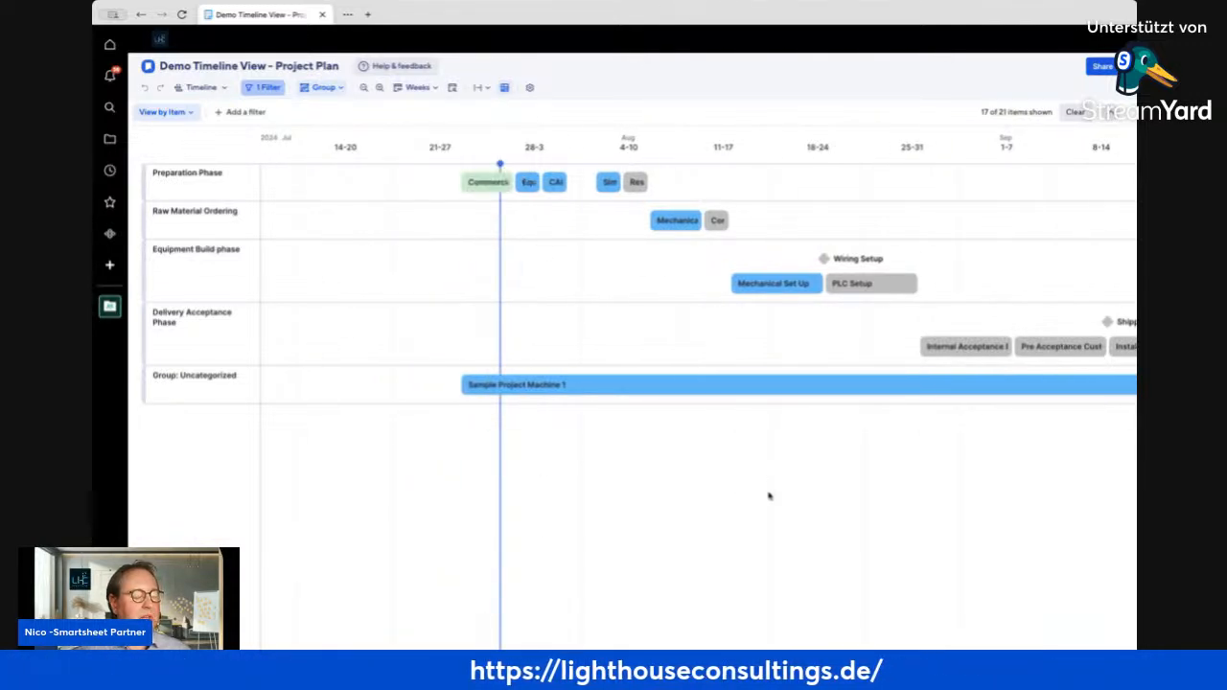
# Zoom the timeline to the days scale, review the bar labels across the phase lanes, and return to today's date
pyautogui.scroll(2, 770, 496)
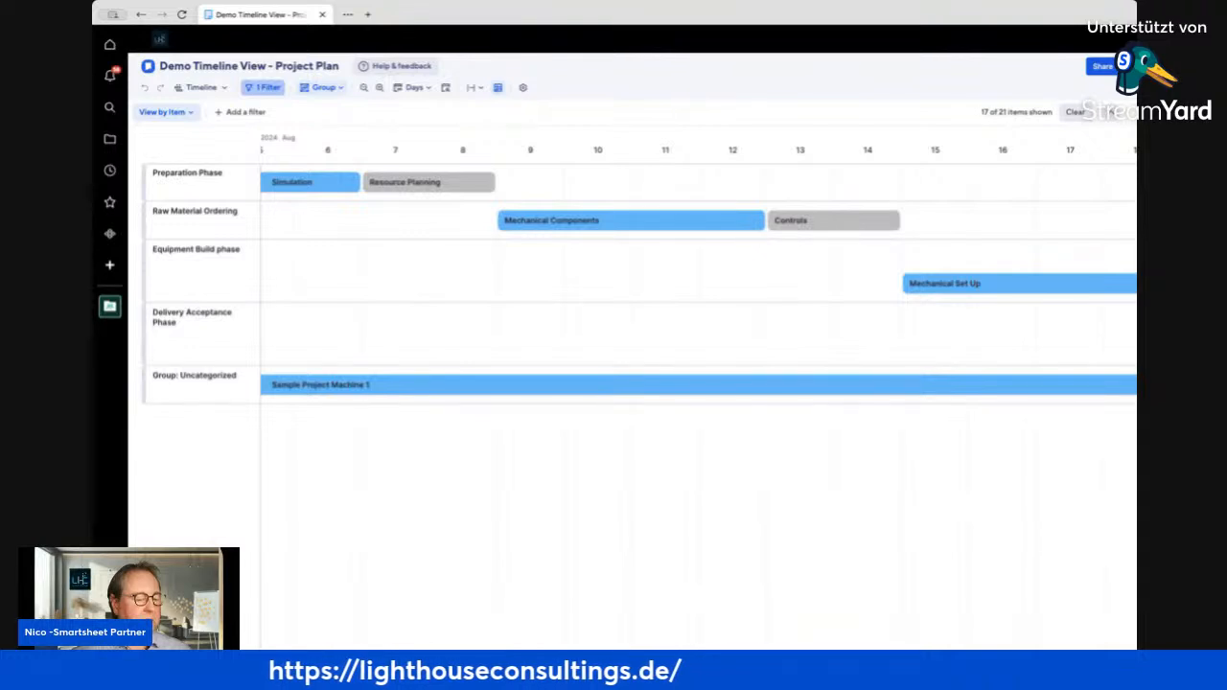
pyautogui.hscroll(5, 698, 278)
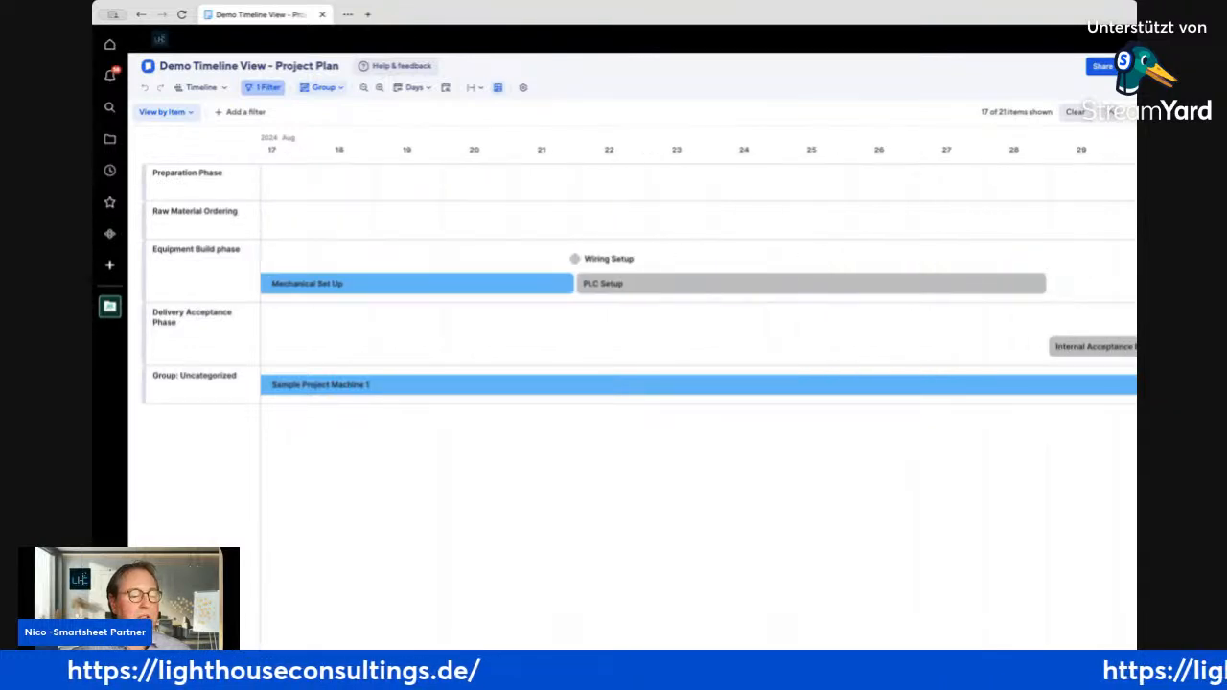
pyautogui.hscroll(6, 698, 278)
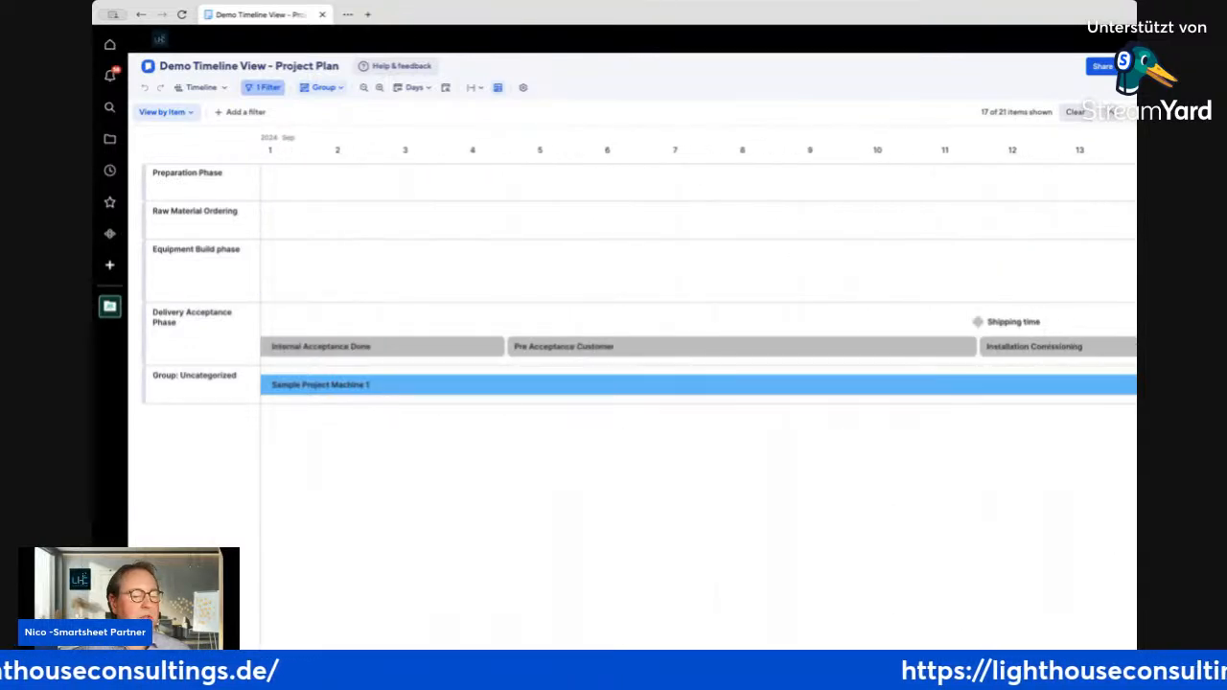
pyautogui.hscroll(8, 698, 278)
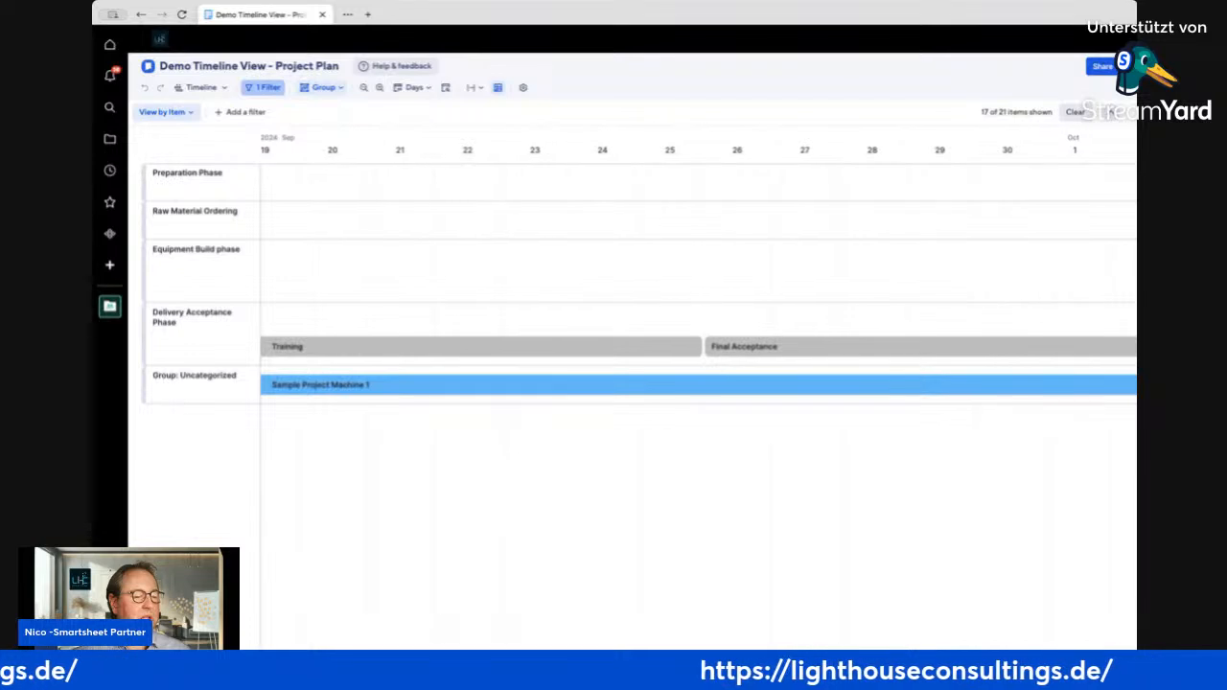
pyautogui.hscroll(-15, 698, 278)
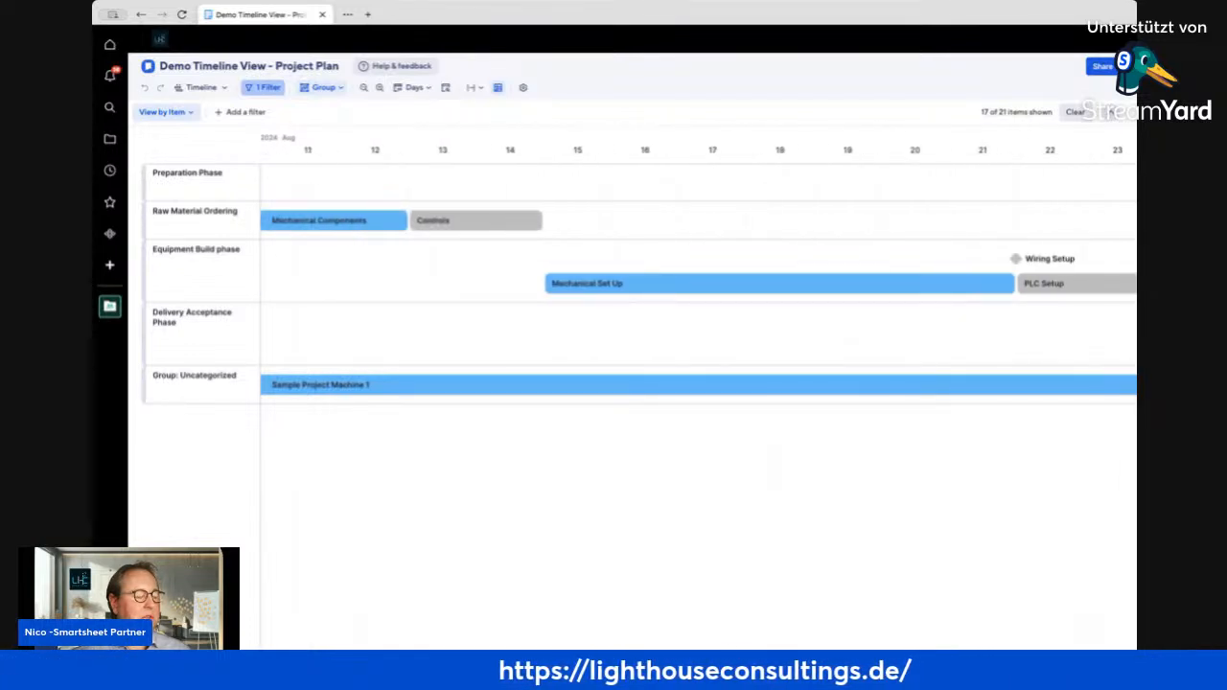
pyautogui.click(473, 89)
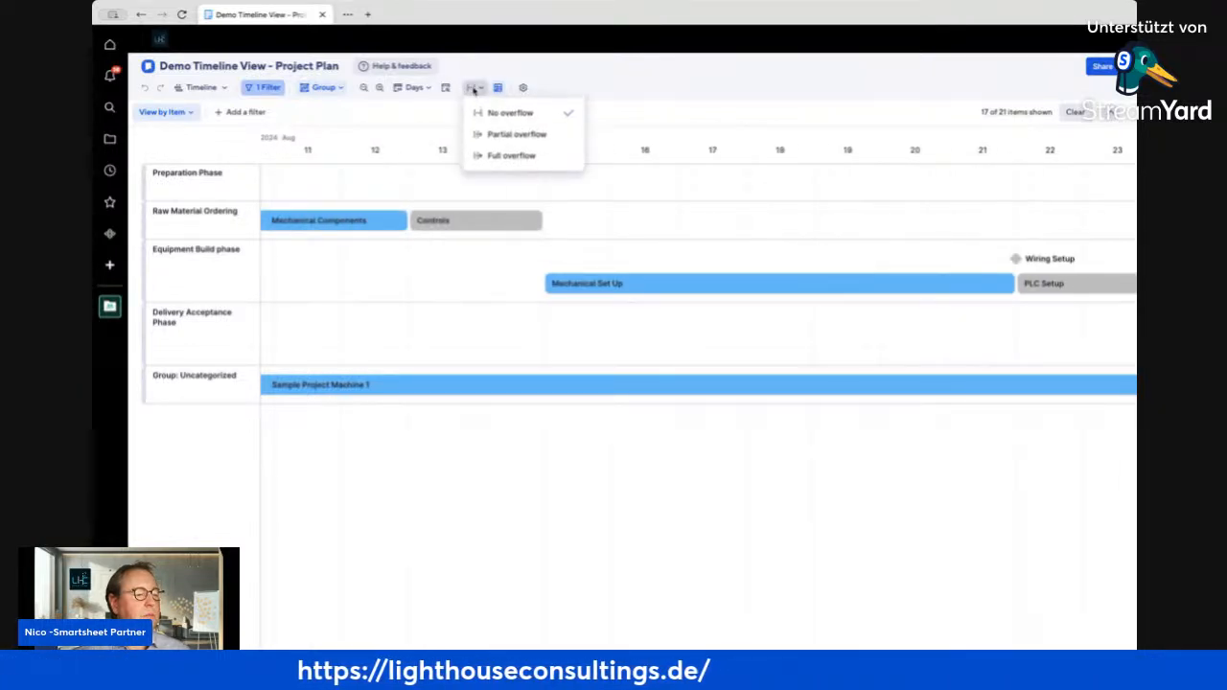
pyautogui.click(443, 88)
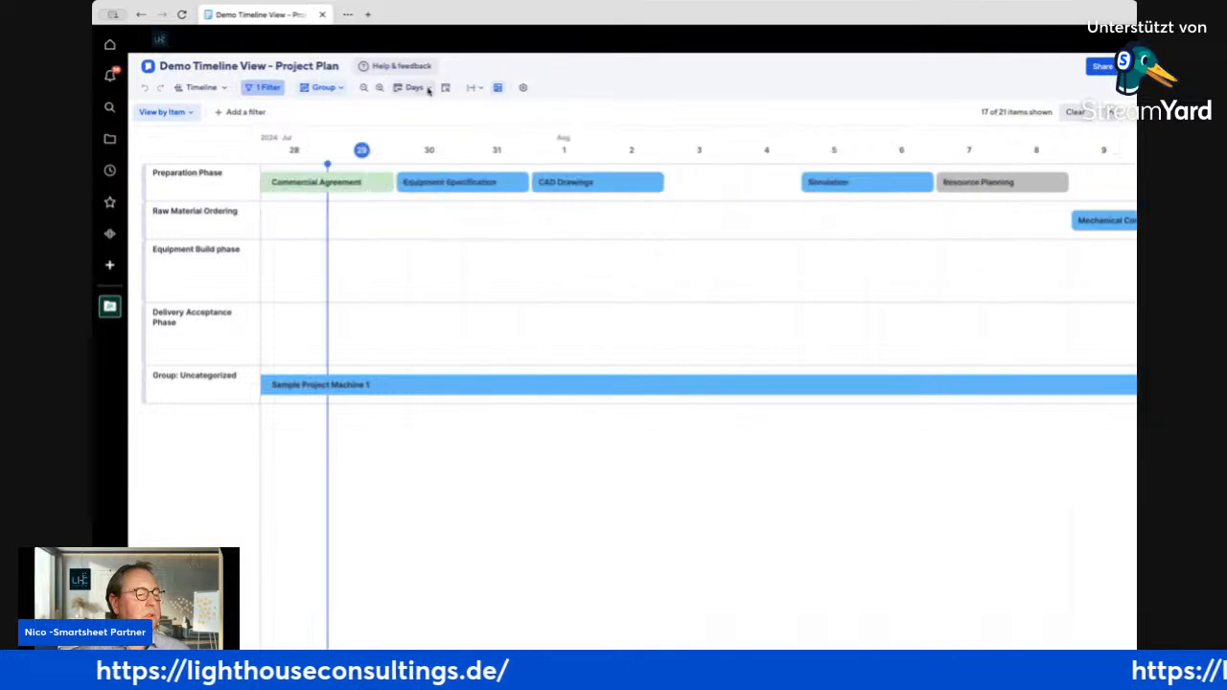
# Set the timeline scale to months and the bars' text overflow to Full overflow
pyautogui.click(427, 88)
pyautogui.click(441, 156)
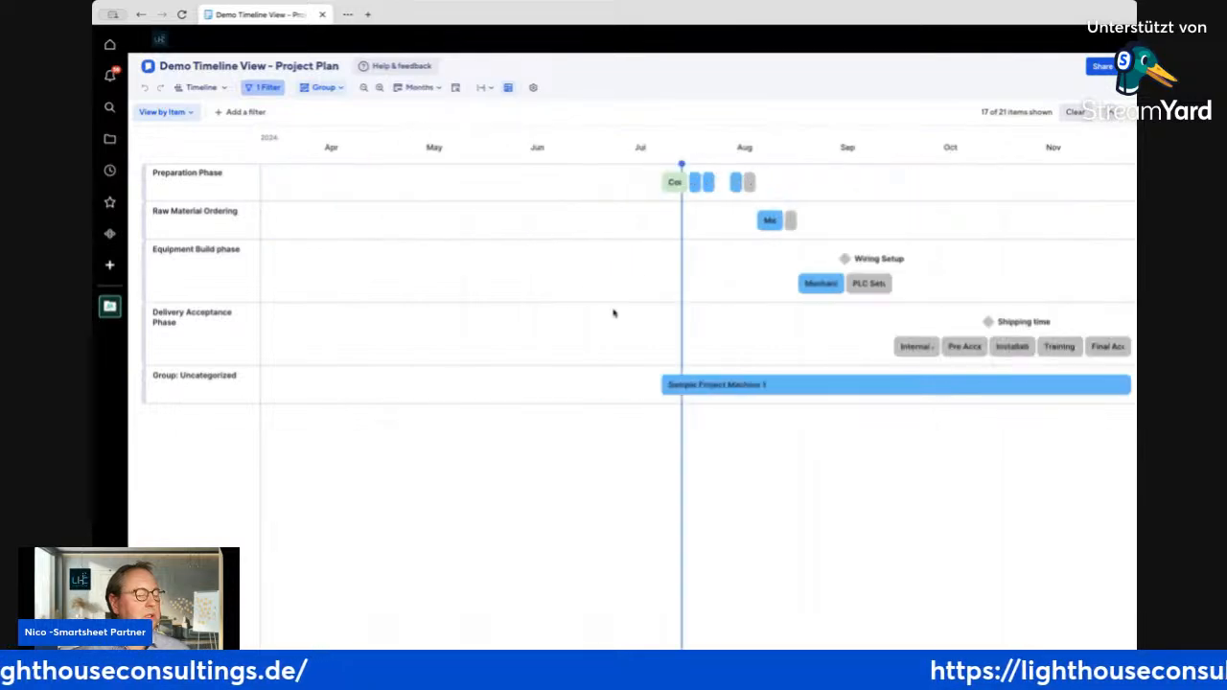
pyautogui.click(483, 88)
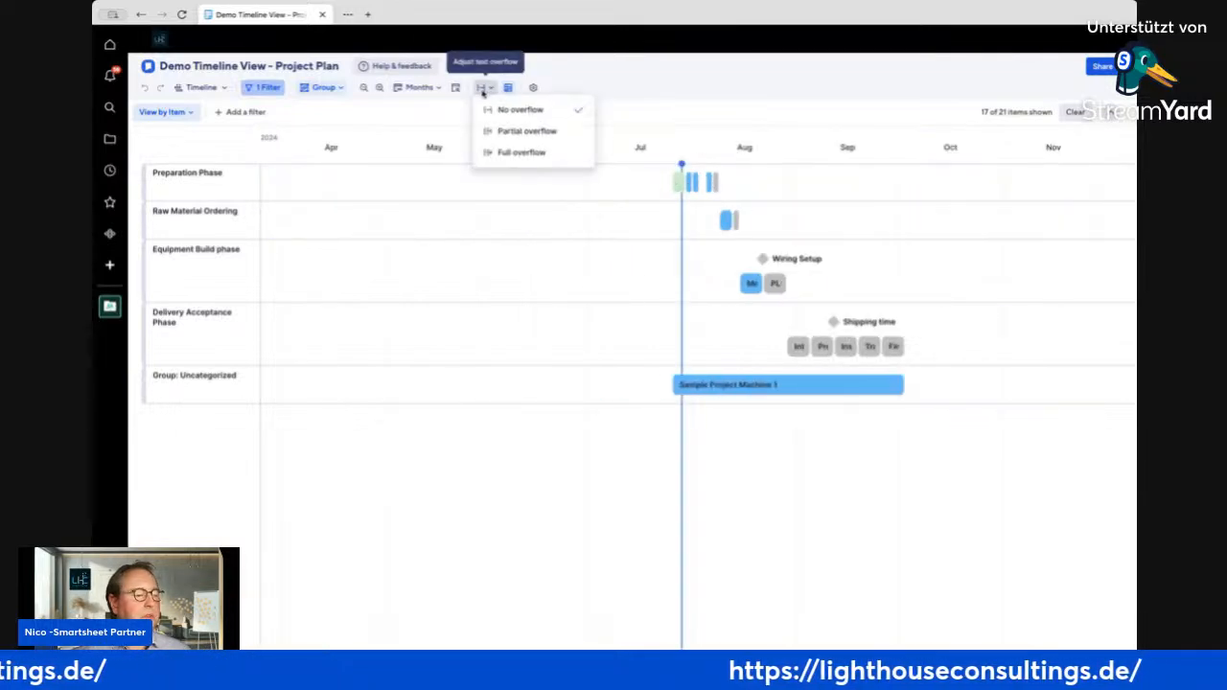
pyautogui.click(512, 155)
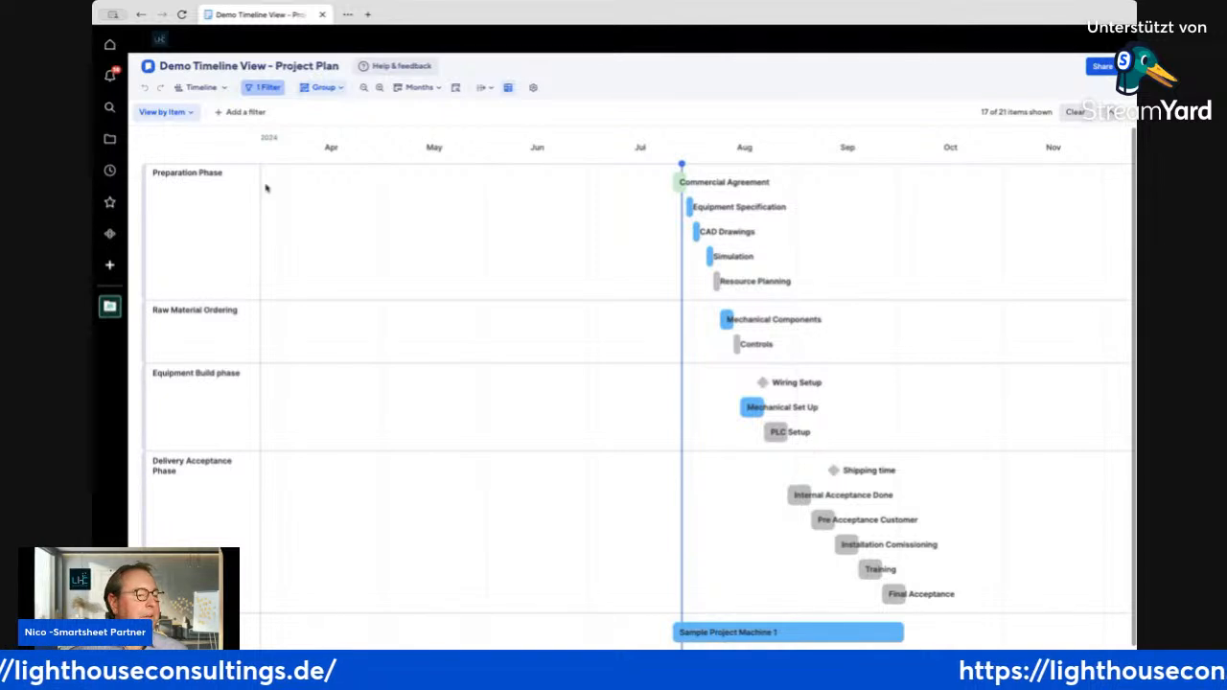
# Try the quarters scale, set the timeline back to weeks, and review the fully overflowing bar labels
pyautogui.click(413, 87)
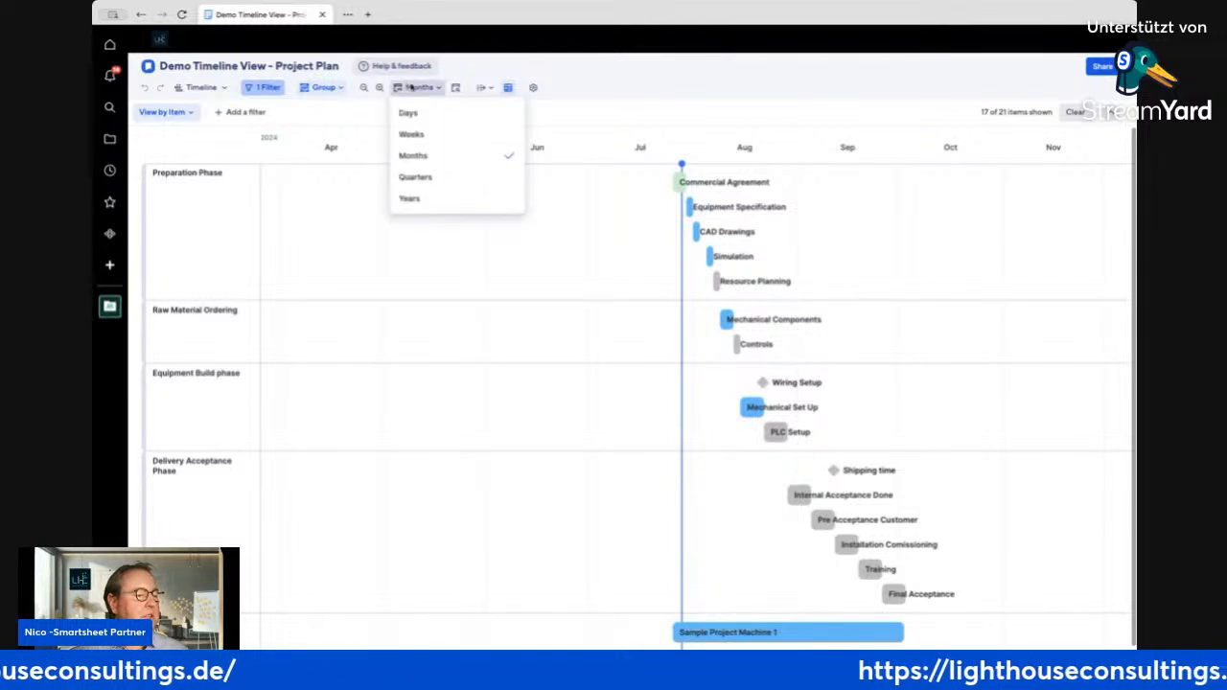
pyautogui.click(454, 180)
pyautogui.click(419, 87)
pyautogui.click(431, 134)
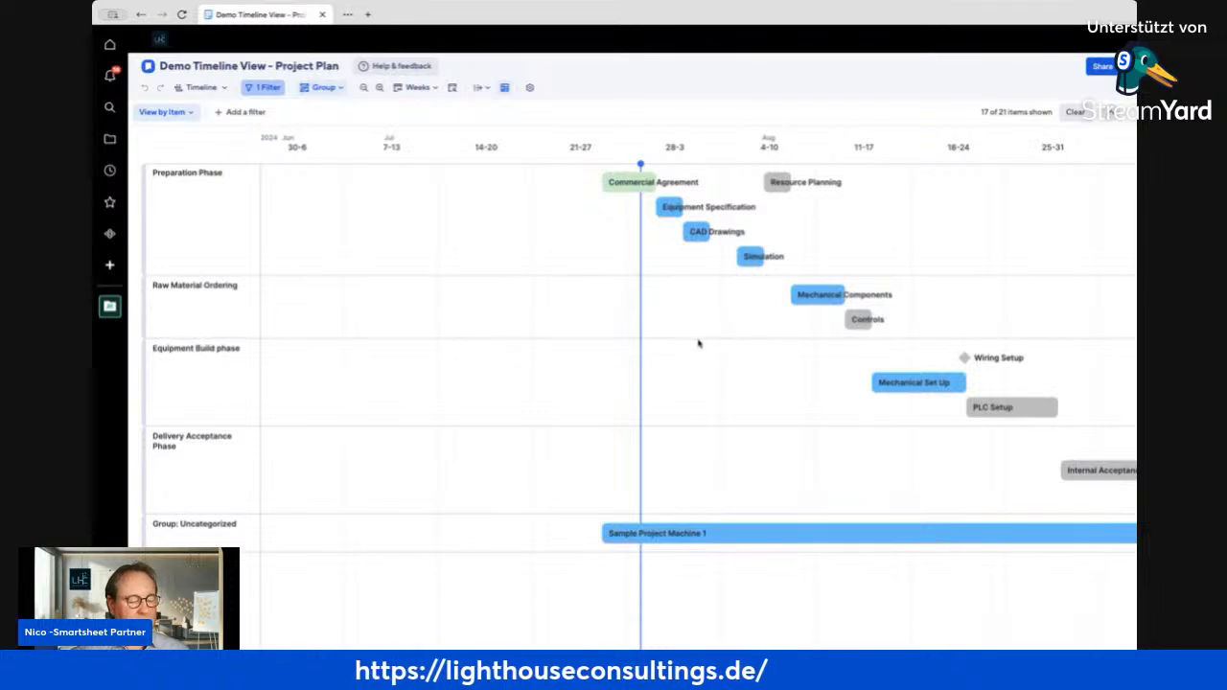
pyautogui.hscroll(5, 698, 343)
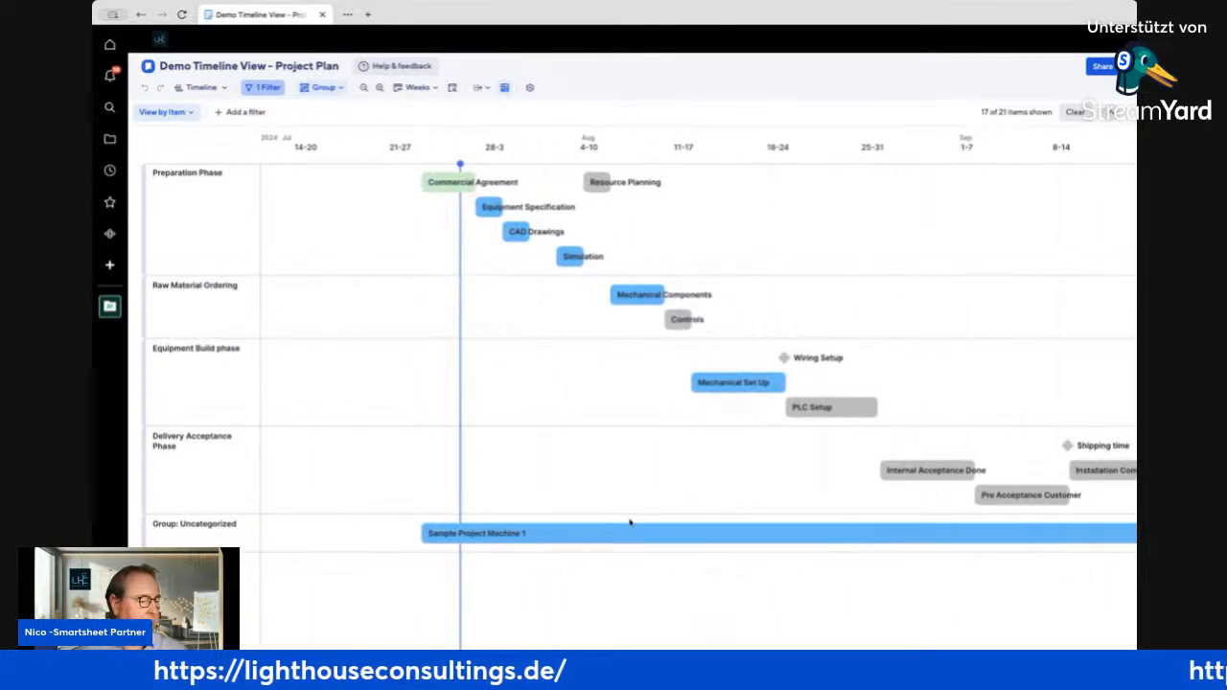
pyautogui.hscroll(2, 630, 523)
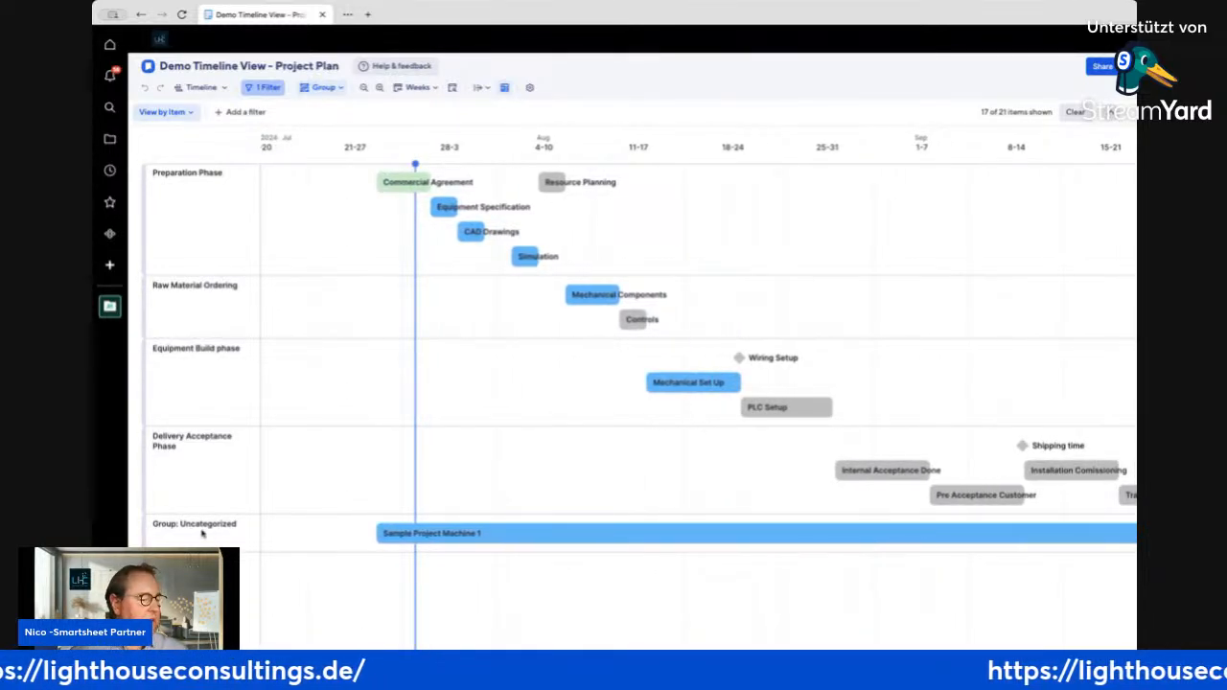
# Turn off the uncategorized lane in the timeline's grouping settings
pyautogui.click(191, 112)
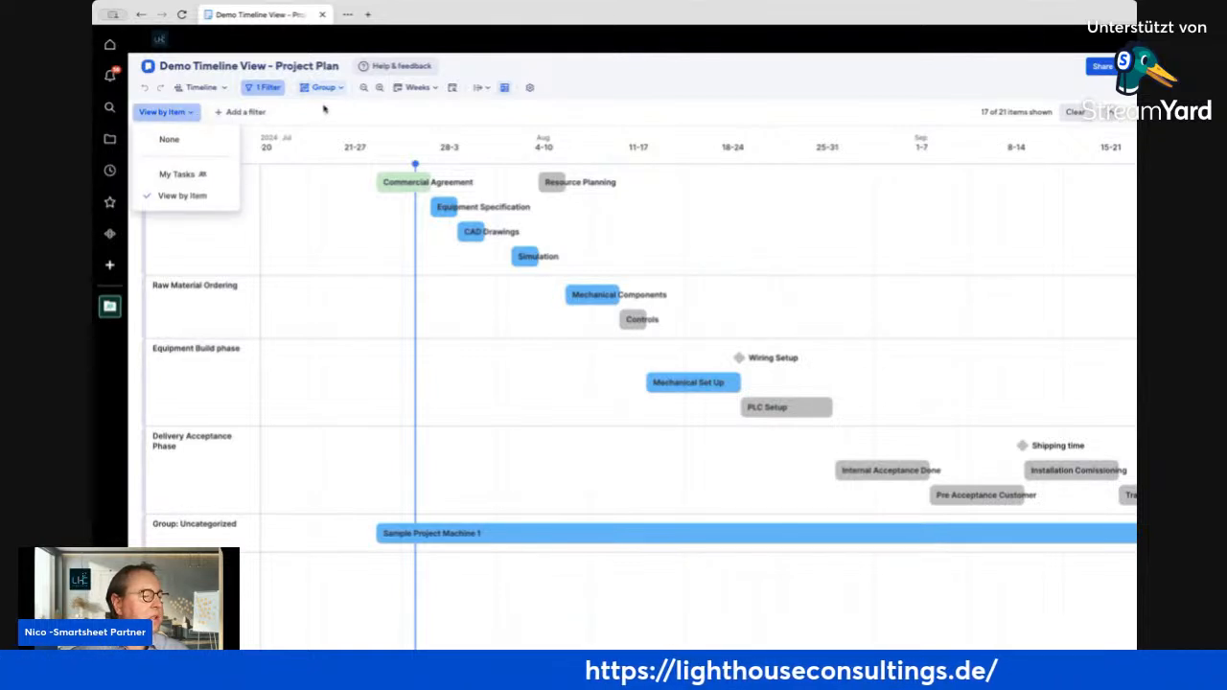
pyautogui.click(422, 91)
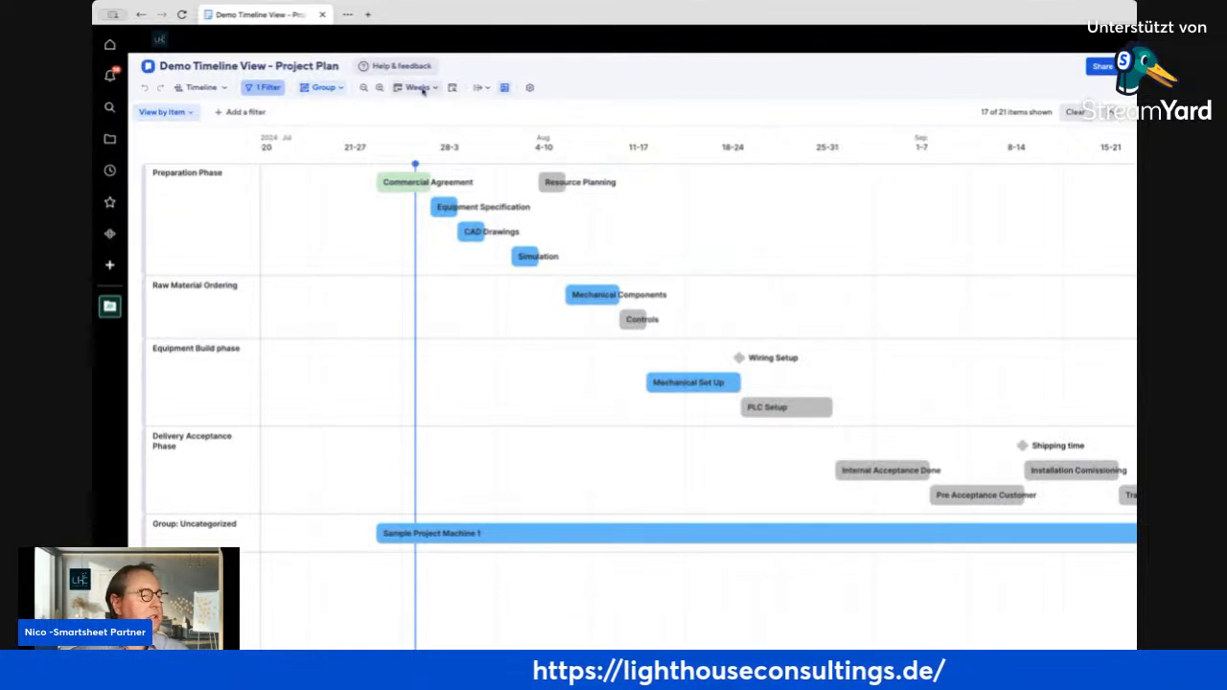
pyautogui.click(322, 88)
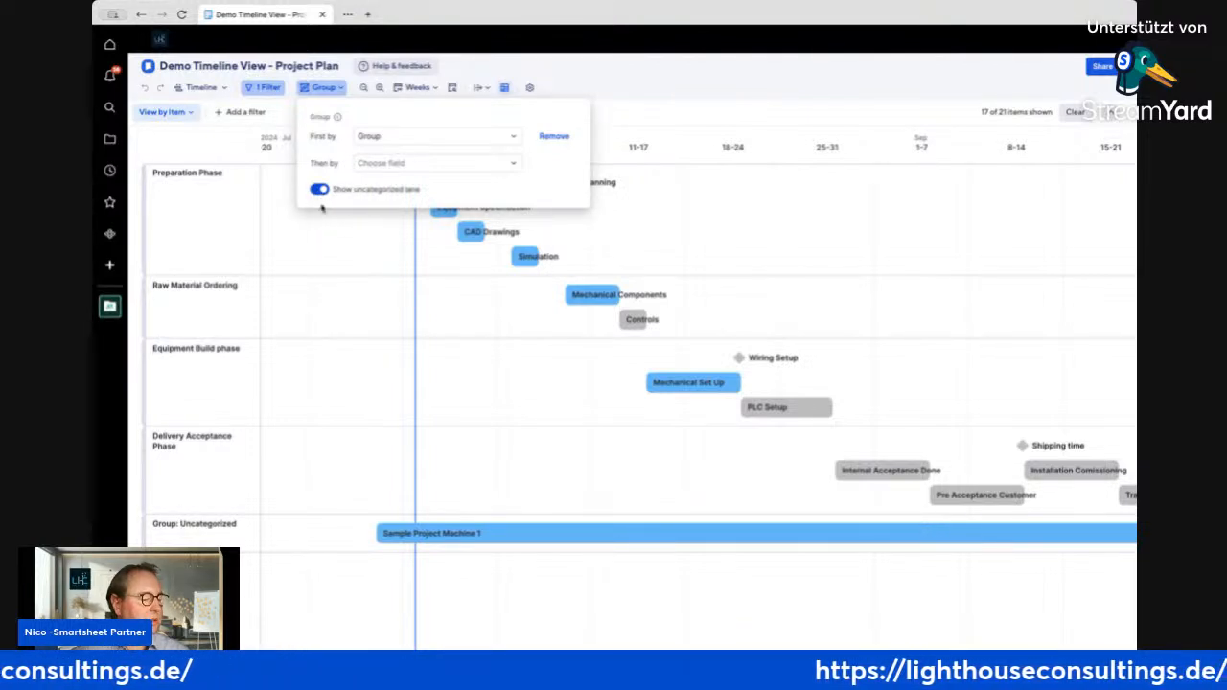
pyautogui.click(317, 190)
pyautogui.click(480, 220)
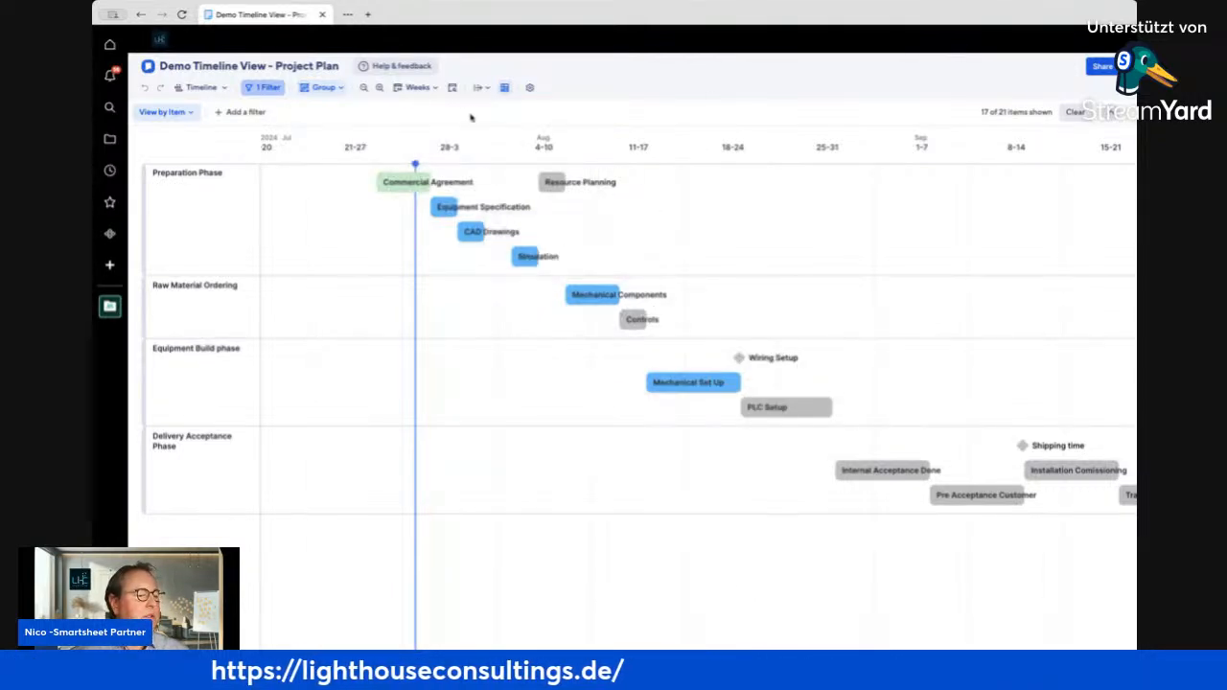
# Try No overflow for the bar labels, and set the text overflow to Partial overflow
pyautogui.click(485, 87)
pyautogui.click(501, 114)
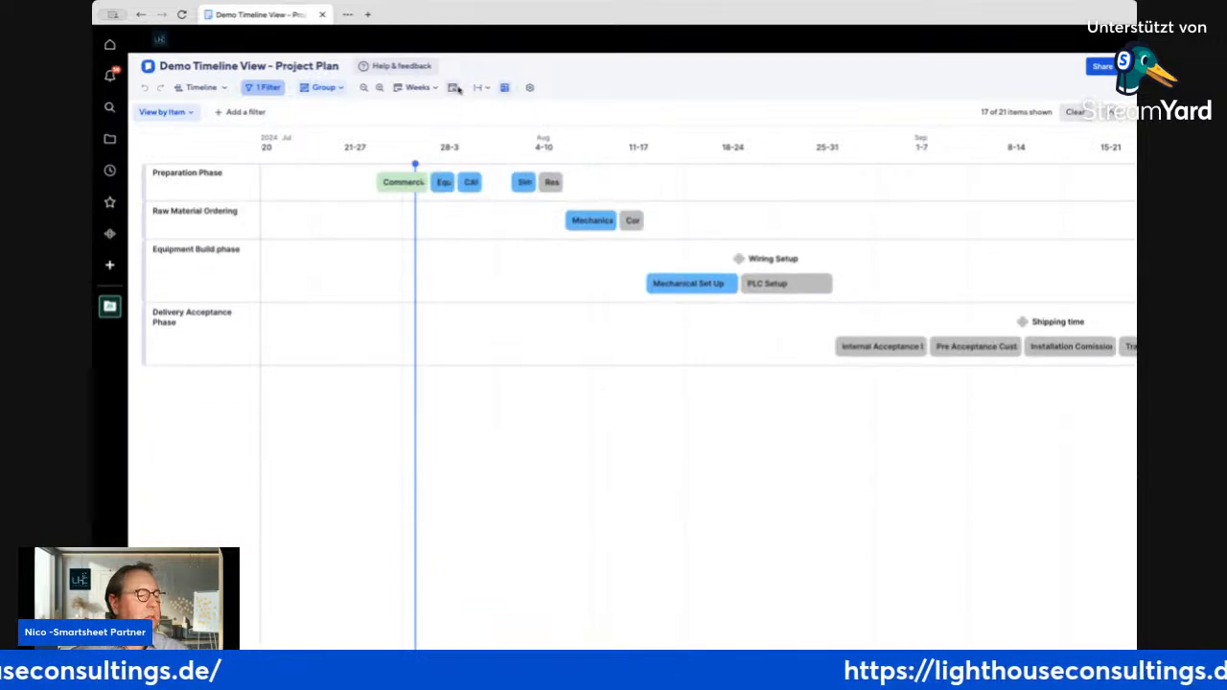
pyautogui.hscroll(2, 462, 148)
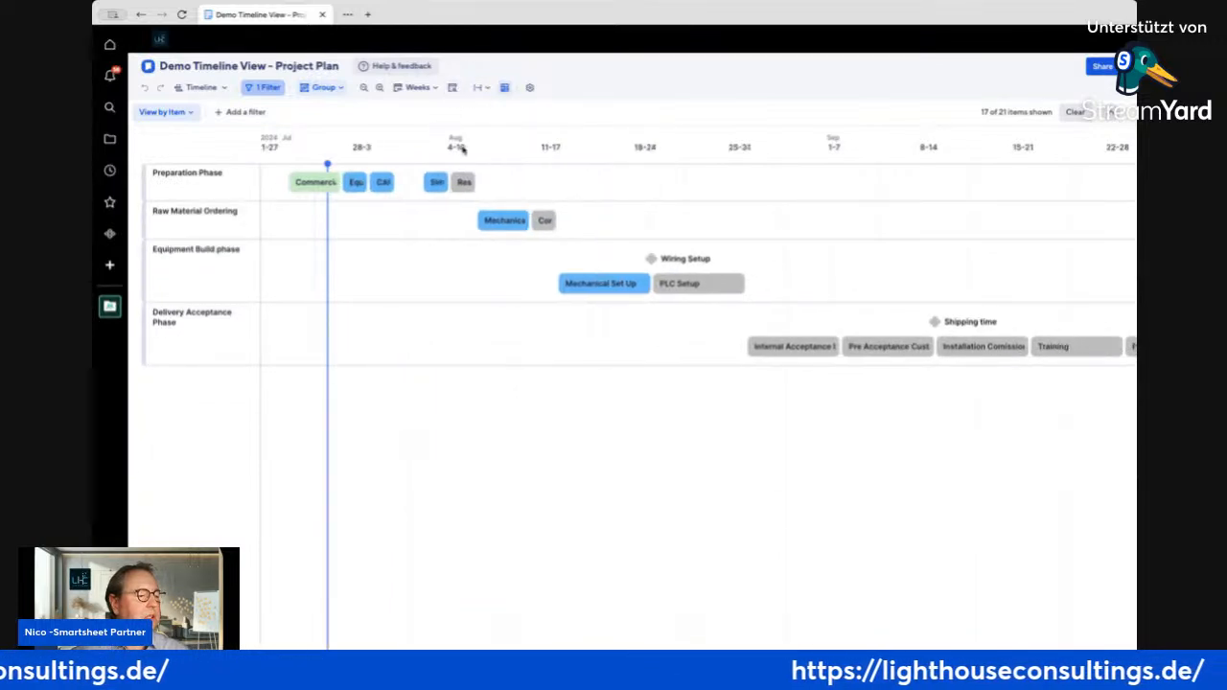
pyautogui.click(481, 90)
pyautogui.click(511, 137)
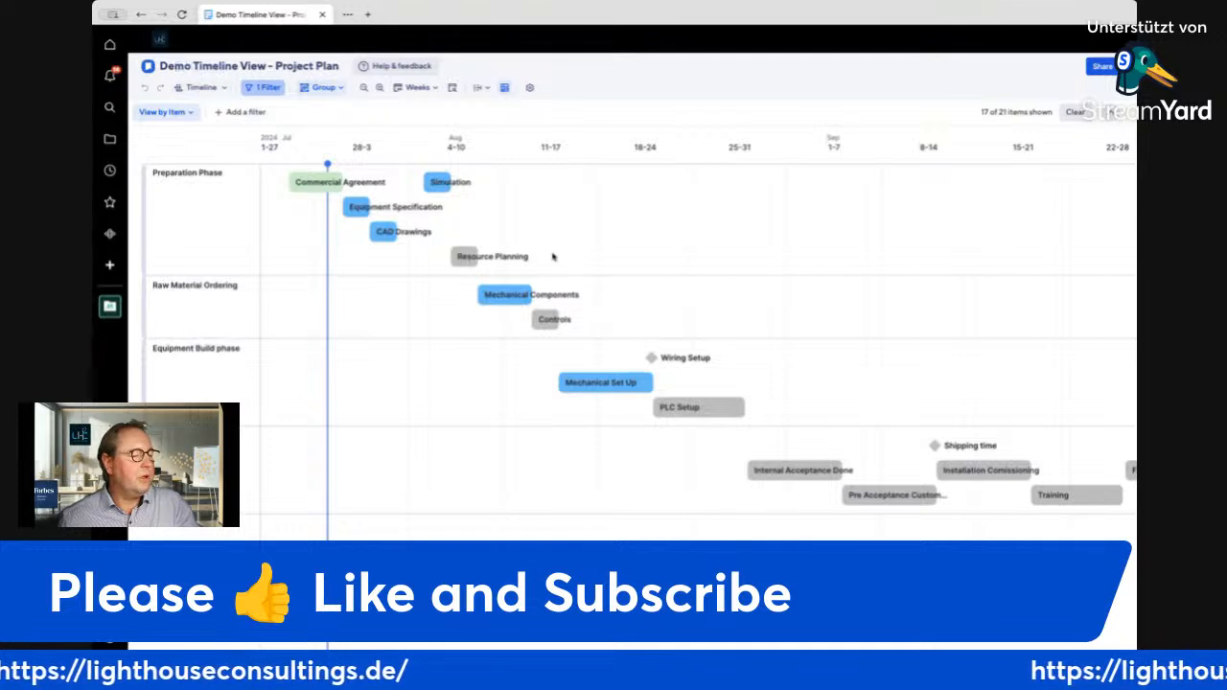
# Open the choice of view types for the project plan
pyautogui.click(182, 88)
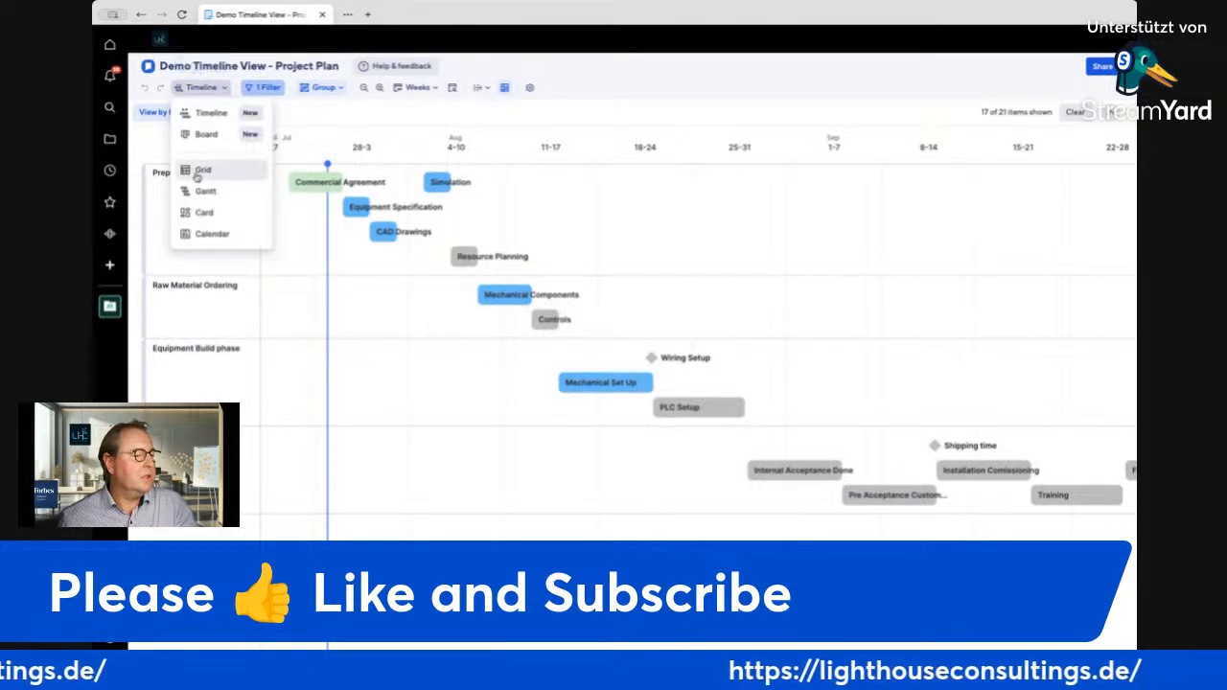